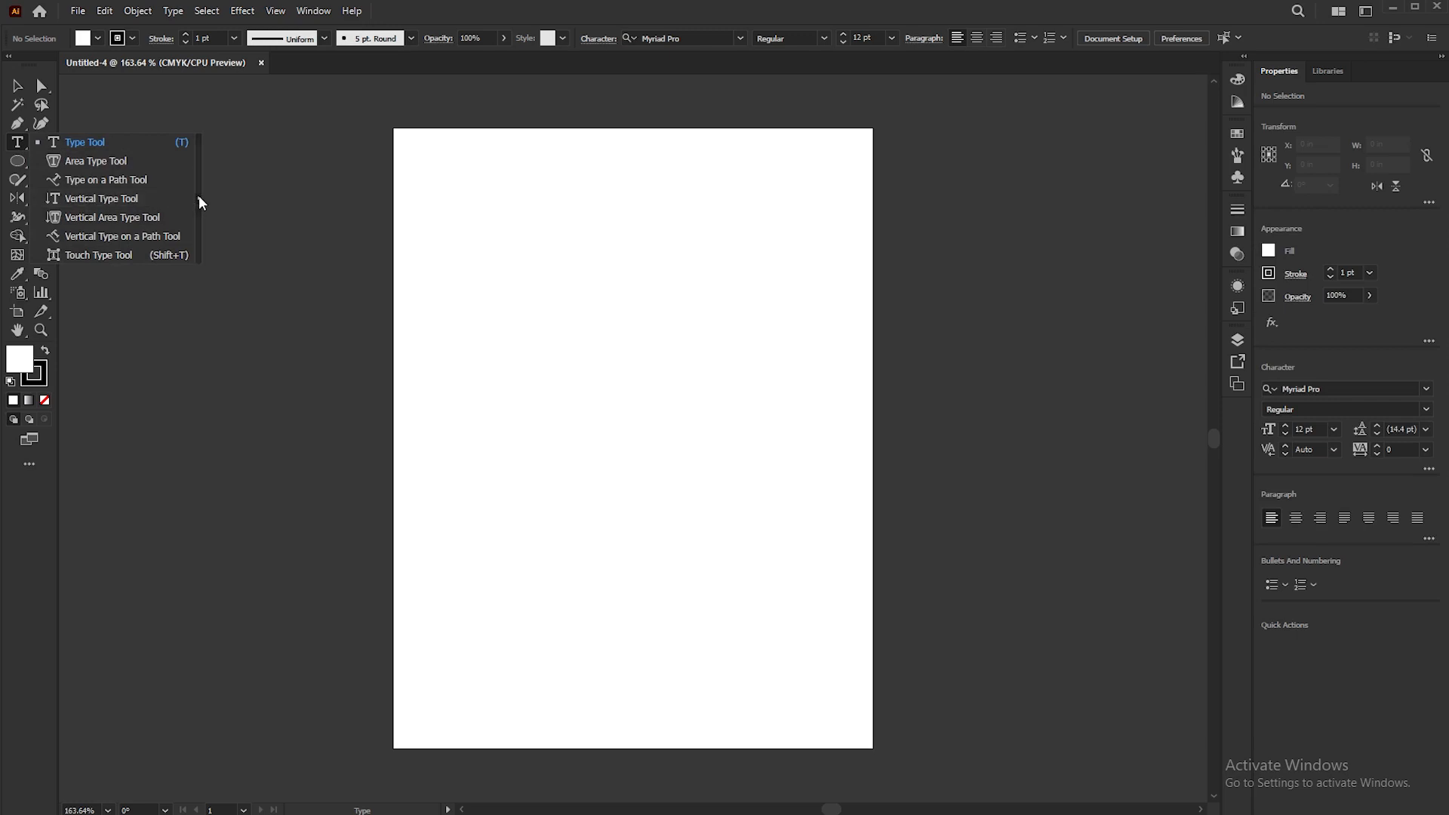
# Step: Tear off the group of type tools as a floating toolbar beside the main toolbox
pyautogui.click(200, 203)
pyautogui.moveTo(103, 152); pyautogui.dragTo(142, 92)
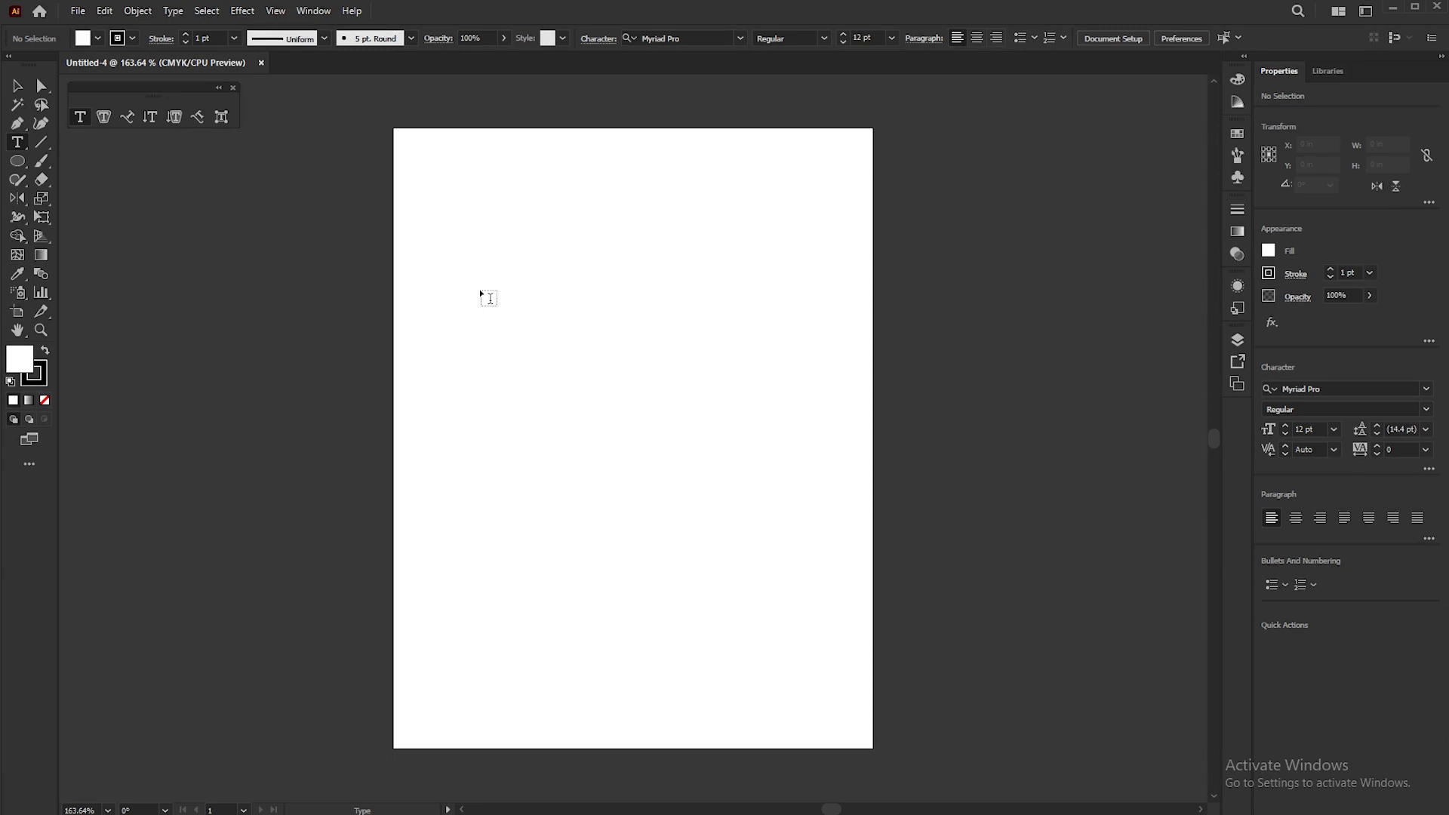
# Step: Place a point text object with placeholder text in the artboard's upper part and scale it up to about 70 pt
pyautogui.click(485, 292)
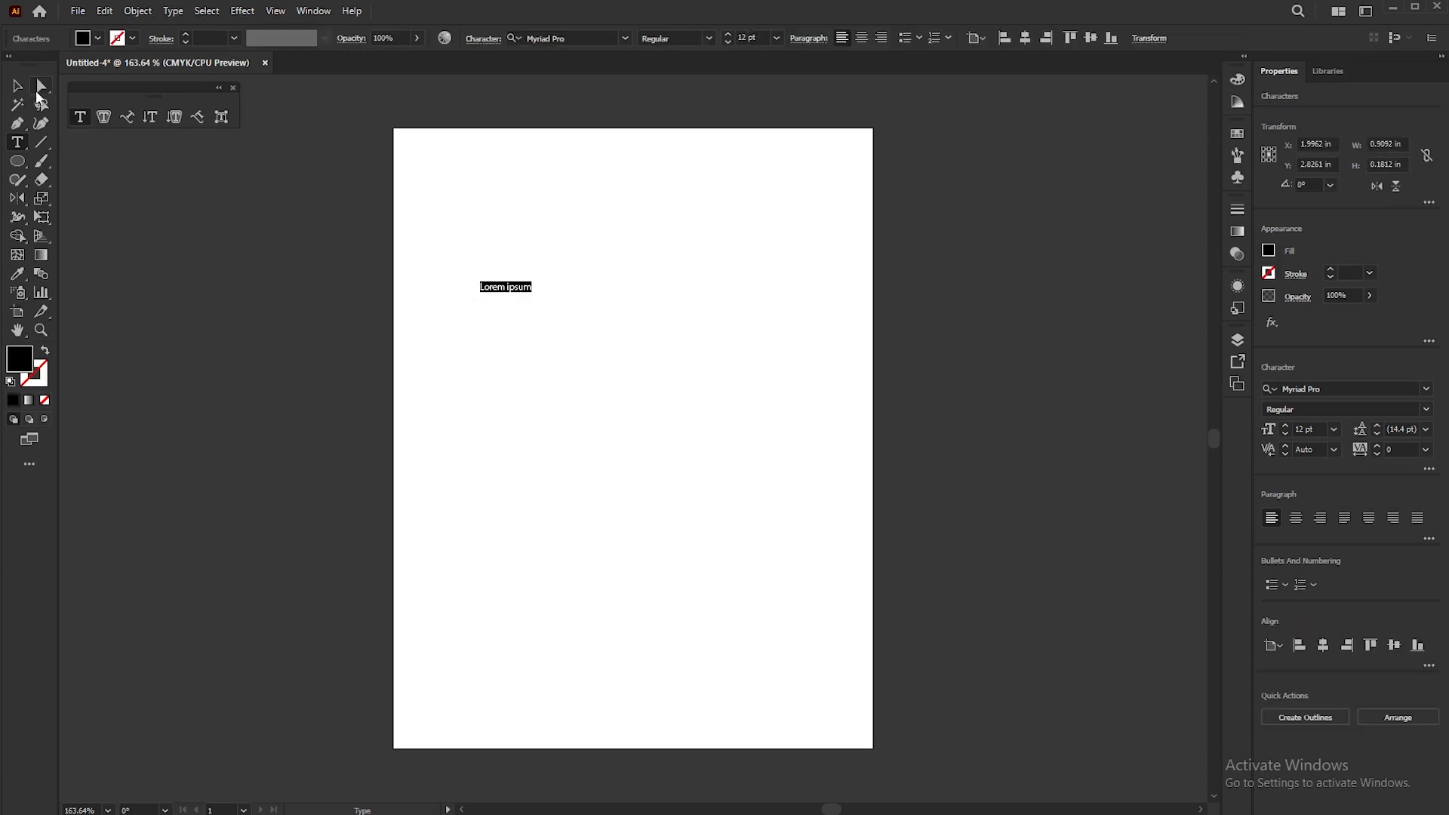
pyautogui.click(18, 85)
pyautogui.moveTo(533, 284); pyautogui.dragTo(785, 218)
pyautogui.scroll(3, 692, 211)
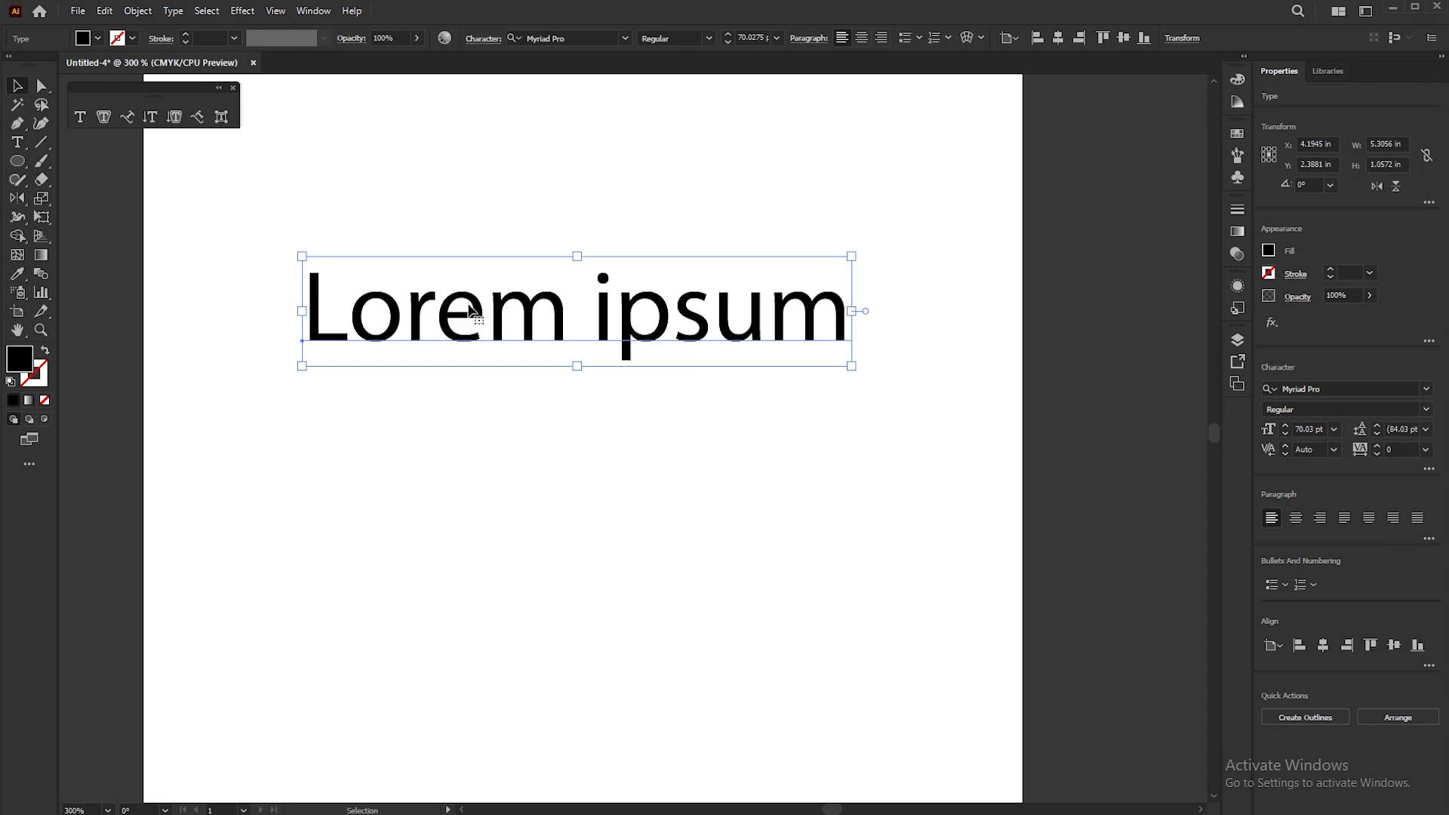
# Step: Replace all the placeholder text with "Adobe Illustrator"
pyautogui.press('space')
pyautogui.moveTo(543, 197); pyautogui.dragTo(559, 297)
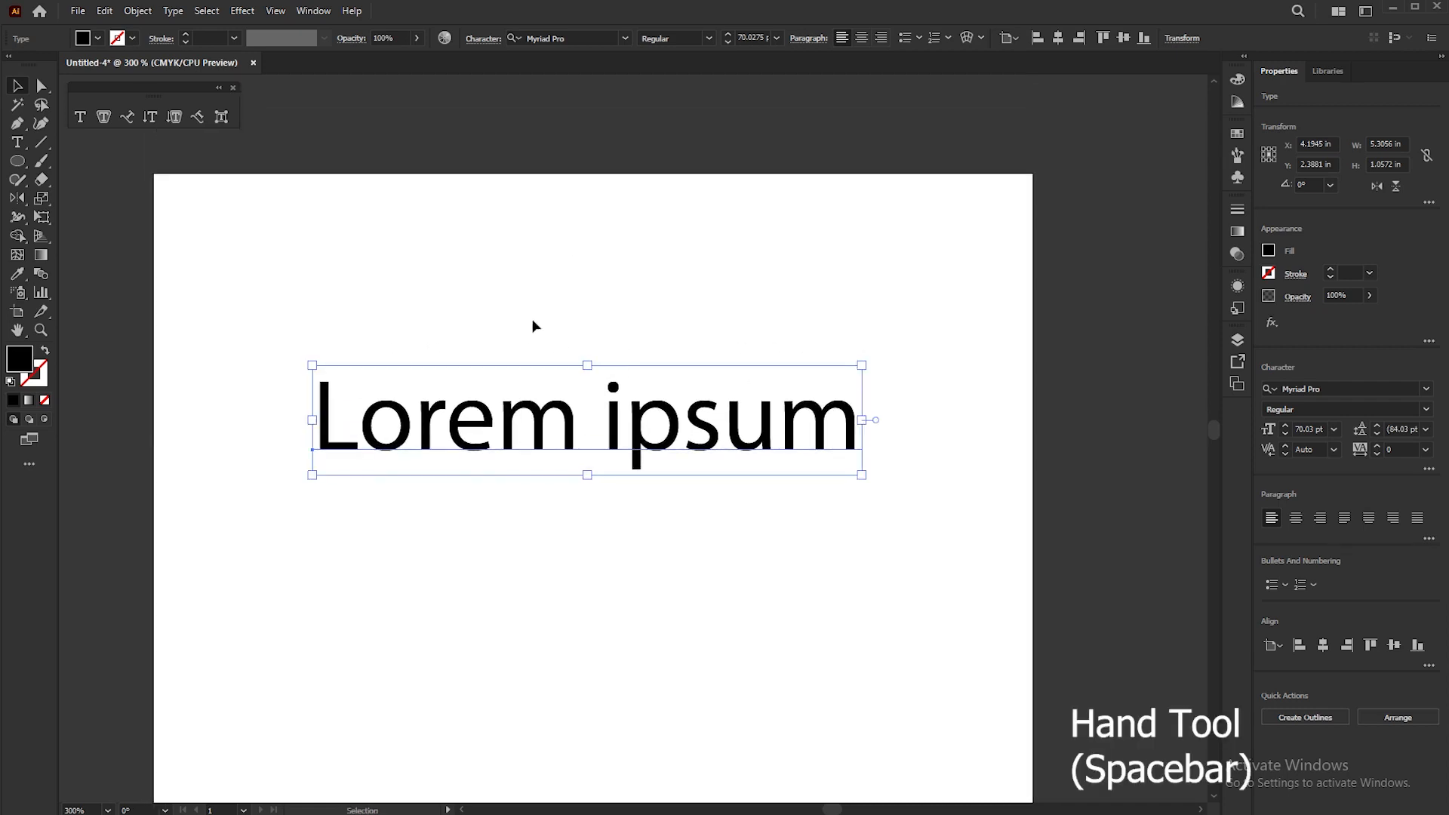
pyautogui.doubleClick(420, 424)
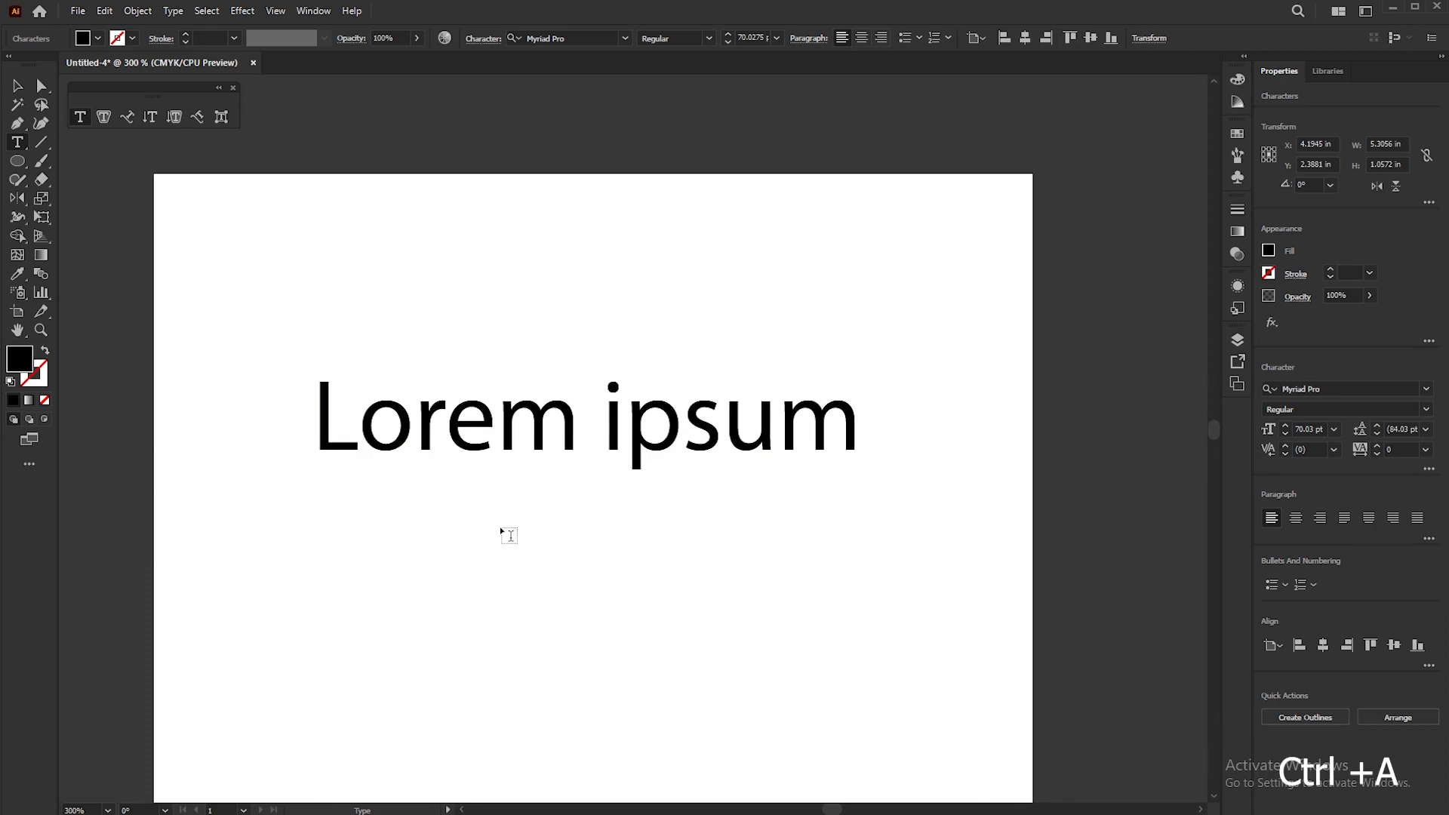
pyautogui.press('ctrl')
pyautogui.hotkey('ctrl', 'a')
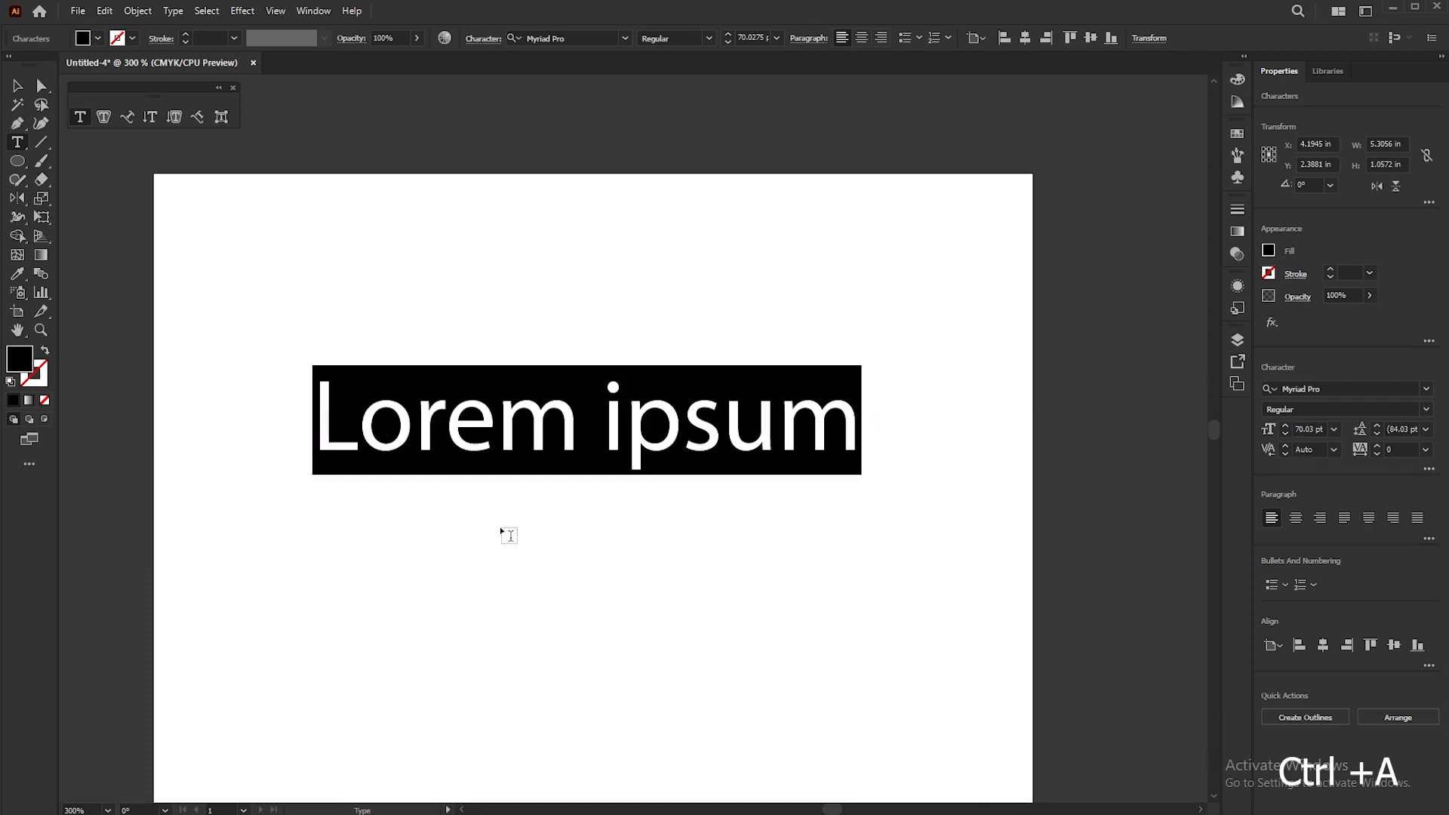
pyautogui.write('Ado')
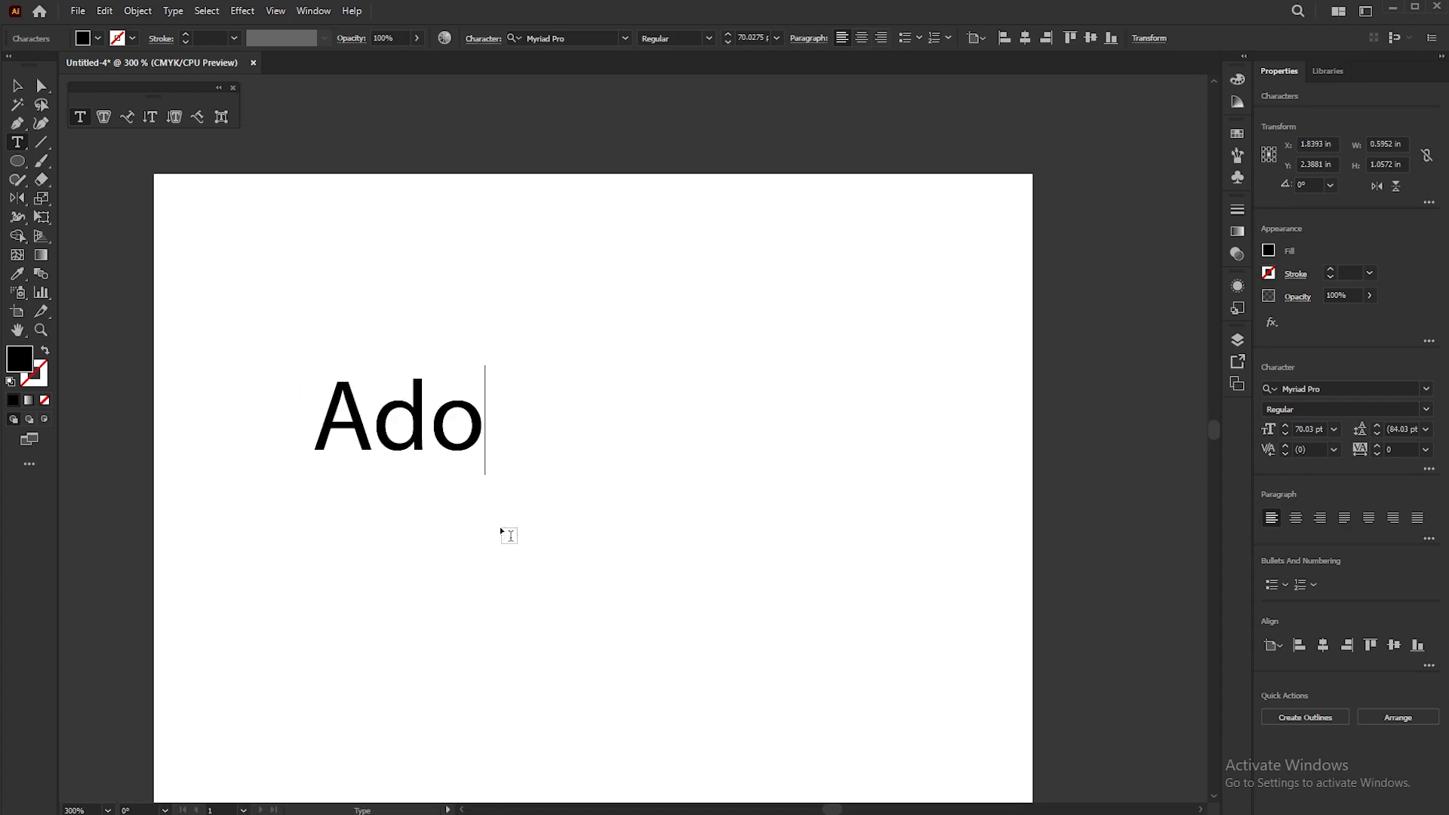
pyautogui.write('be Illustr')
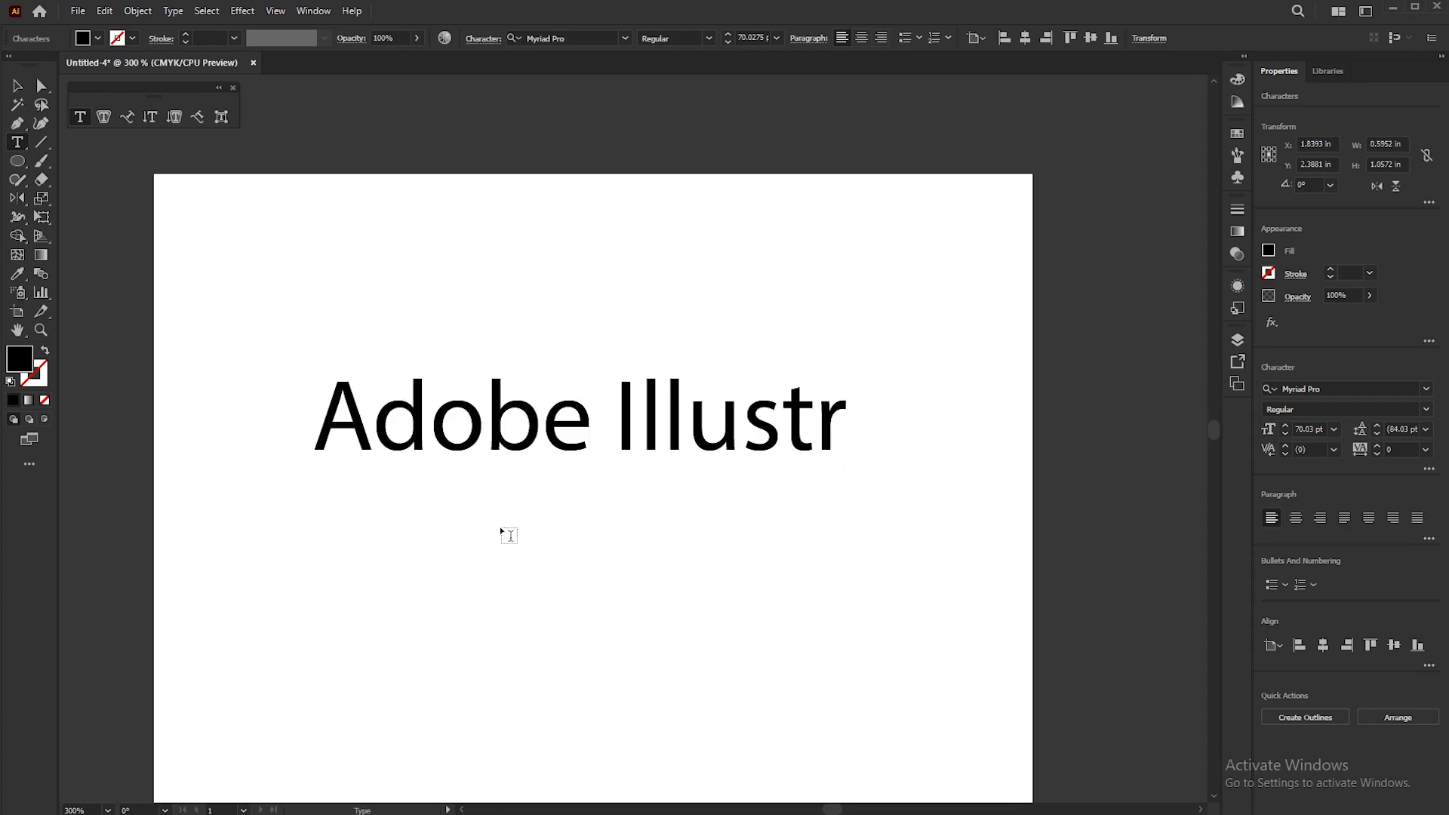
pyautogui.write('ator')
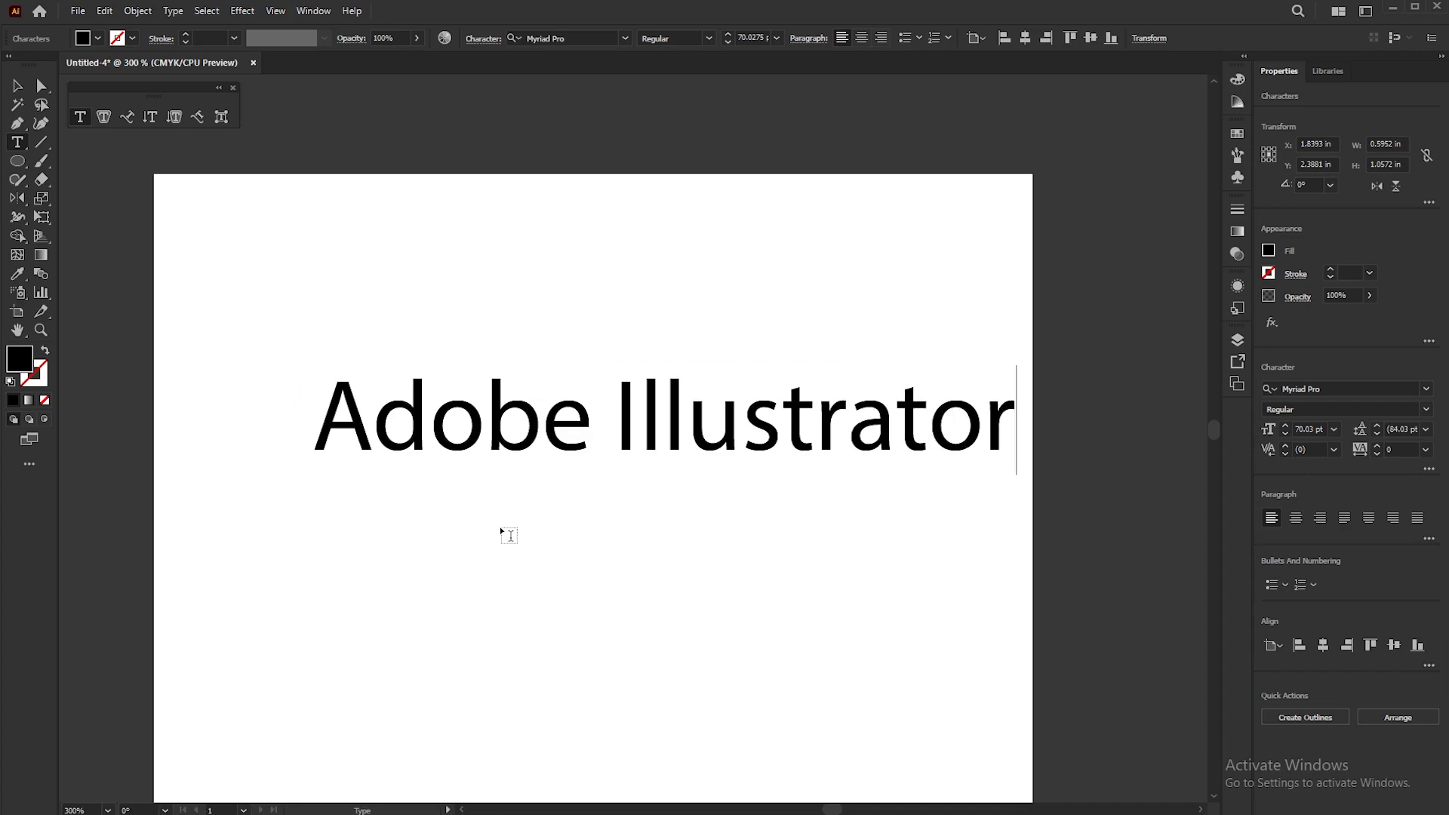
# Step: Move the "Adobe Illustrator" text up near the artboard's top edge, roughly centred across its width
pyautogui.click(18, 86)
pyautogui.moveTo(653, 436); pyautogui.dragTo(596, 281)
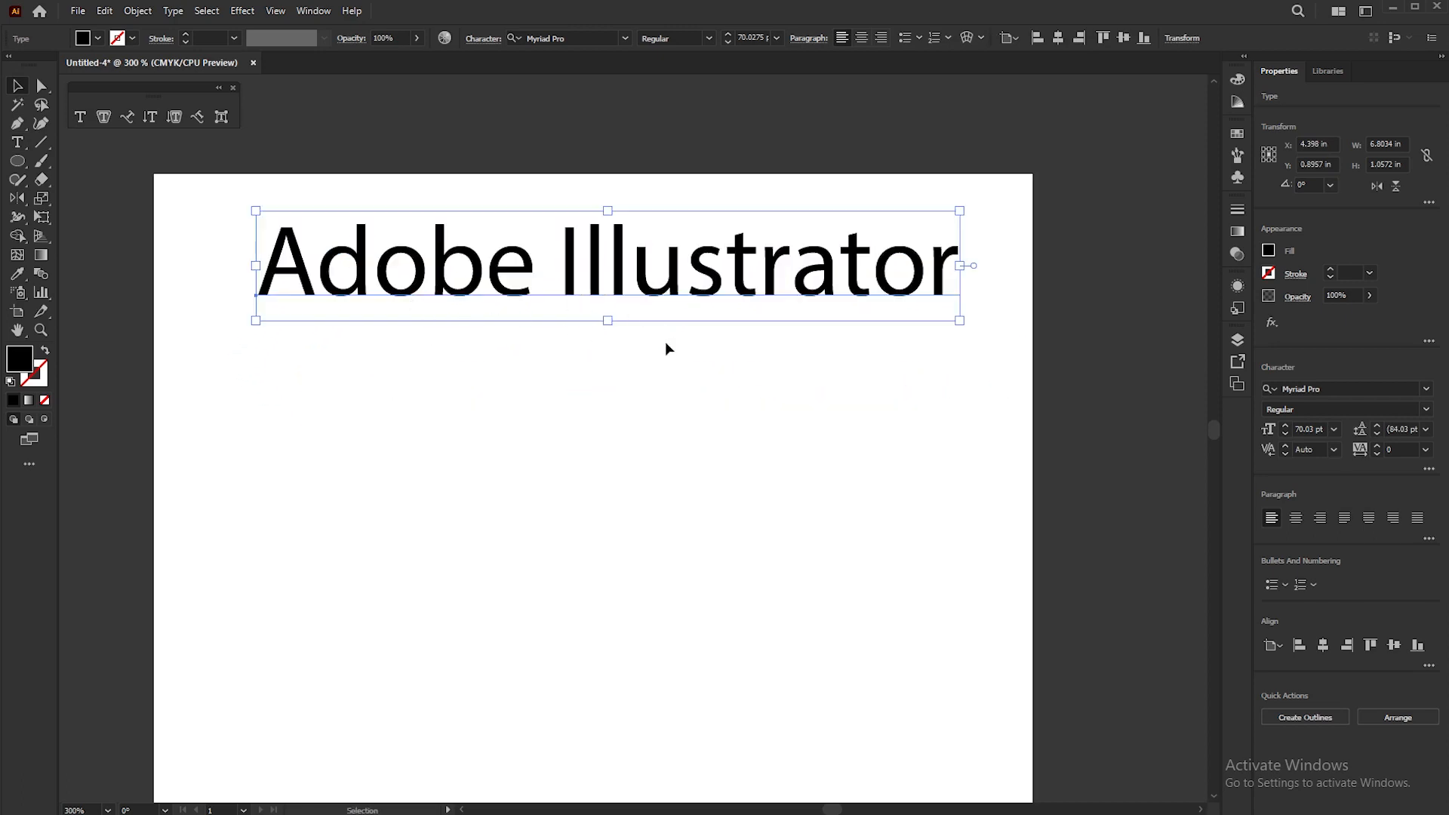
pyautogui.moveTo(705, 362); pyautogui.dragTo(715, 343)
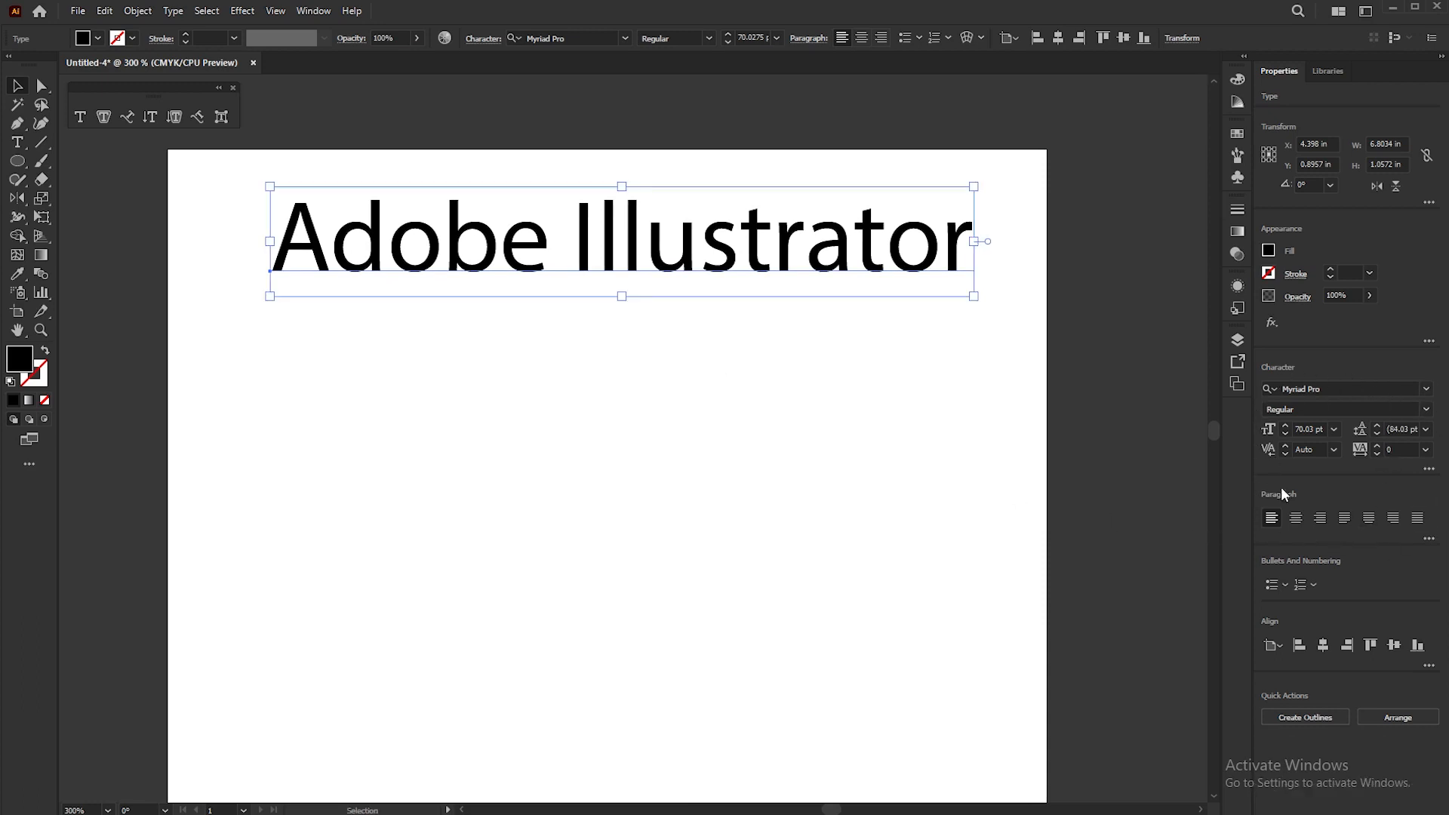
# Step: Show the floating Character panel and place it clear of the artboard, with the Properties panel collapsed
pyautogui.click(1429, 469)
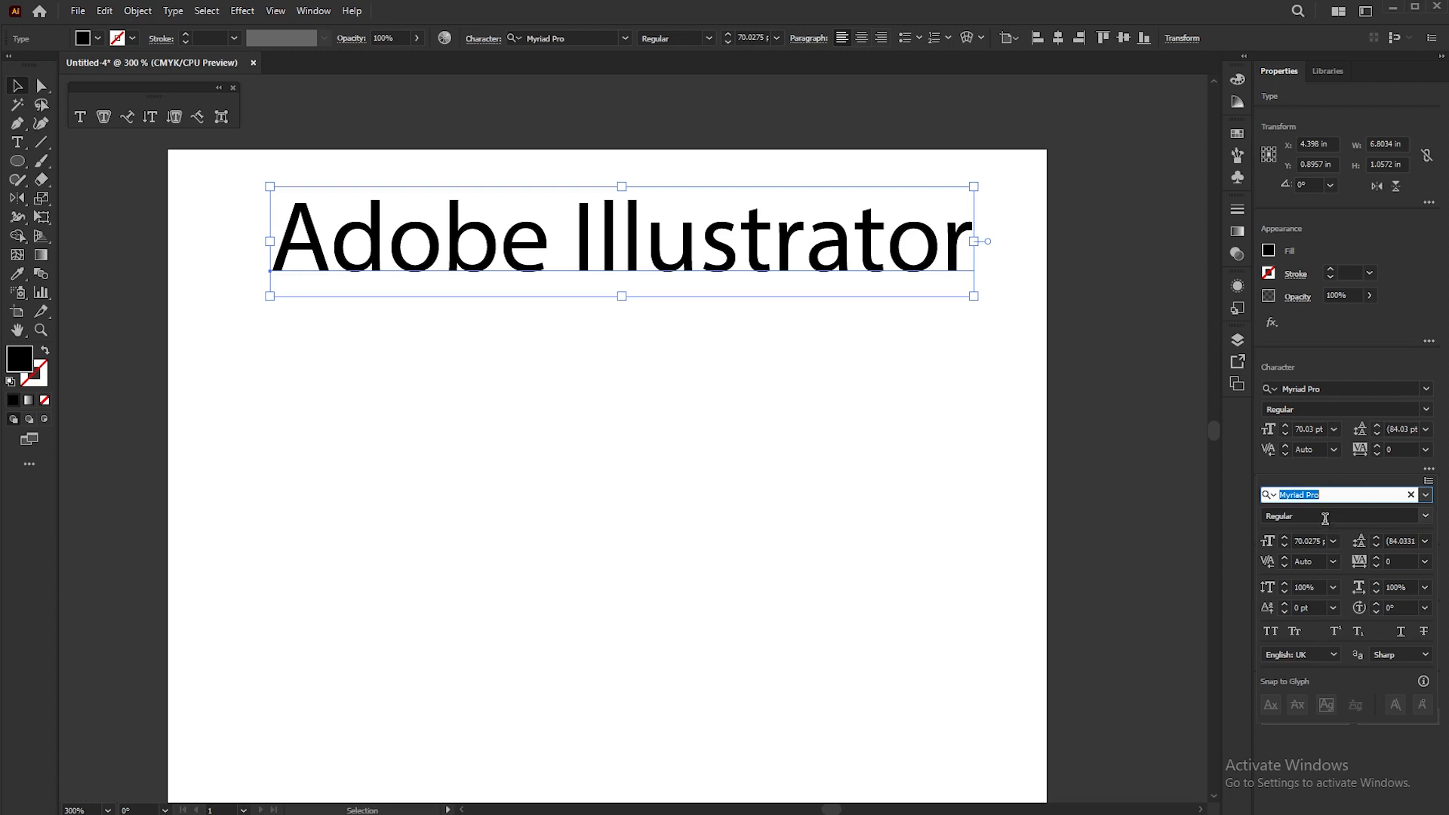
pyautogui.click(1123, 373)
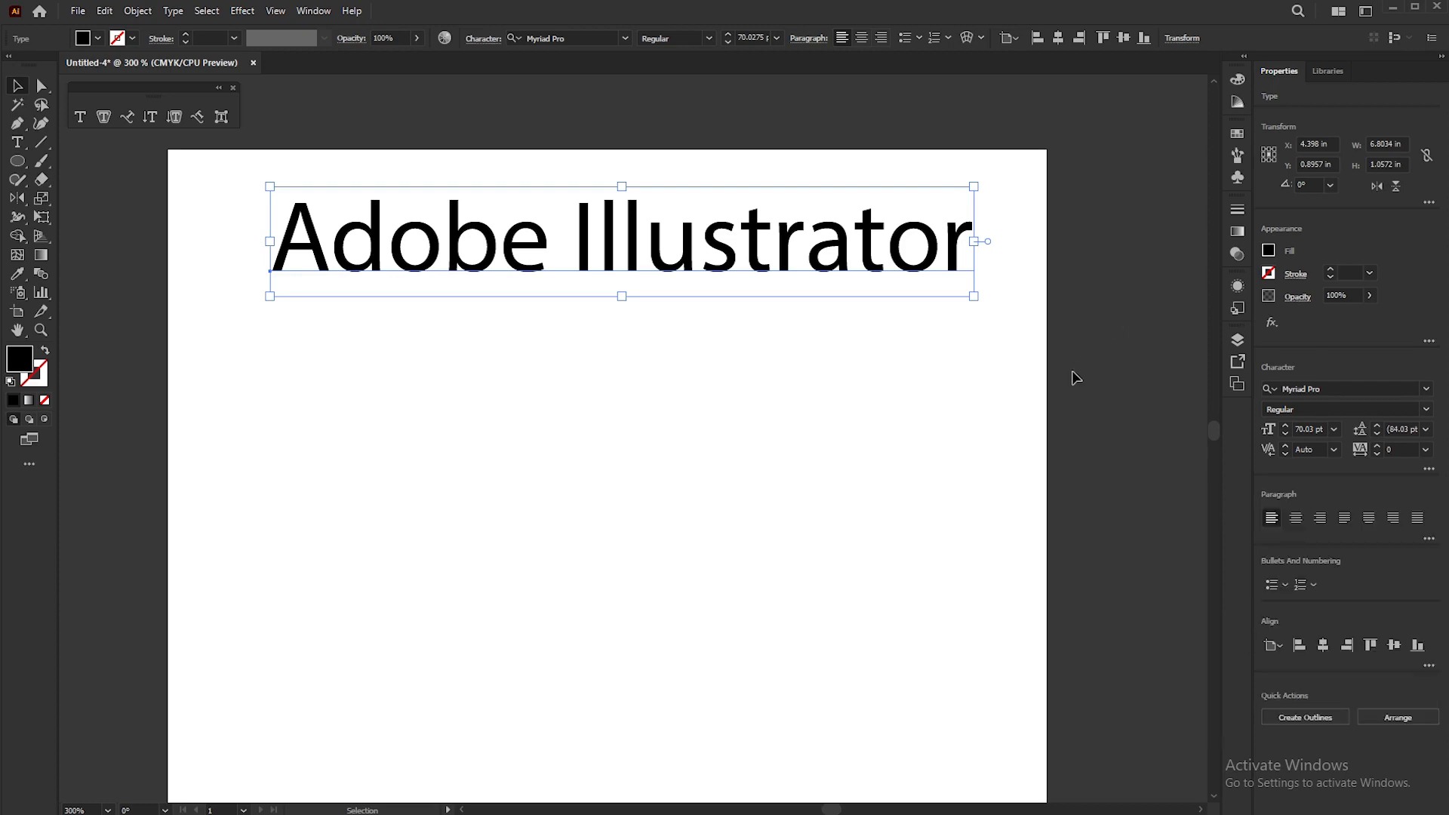
pyautogui.click(312, 12)
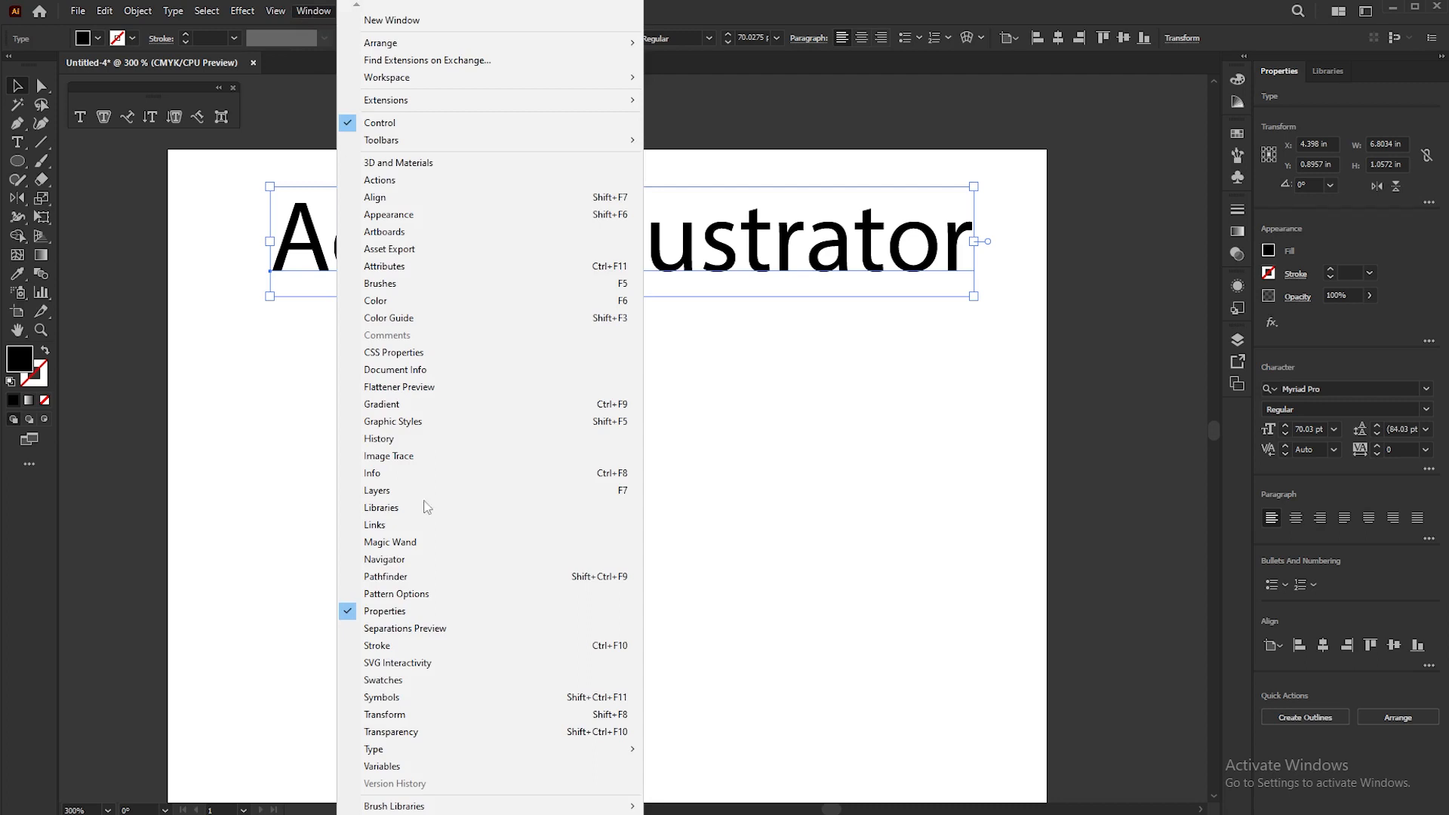
pyautogui.moveTo(460, 755)
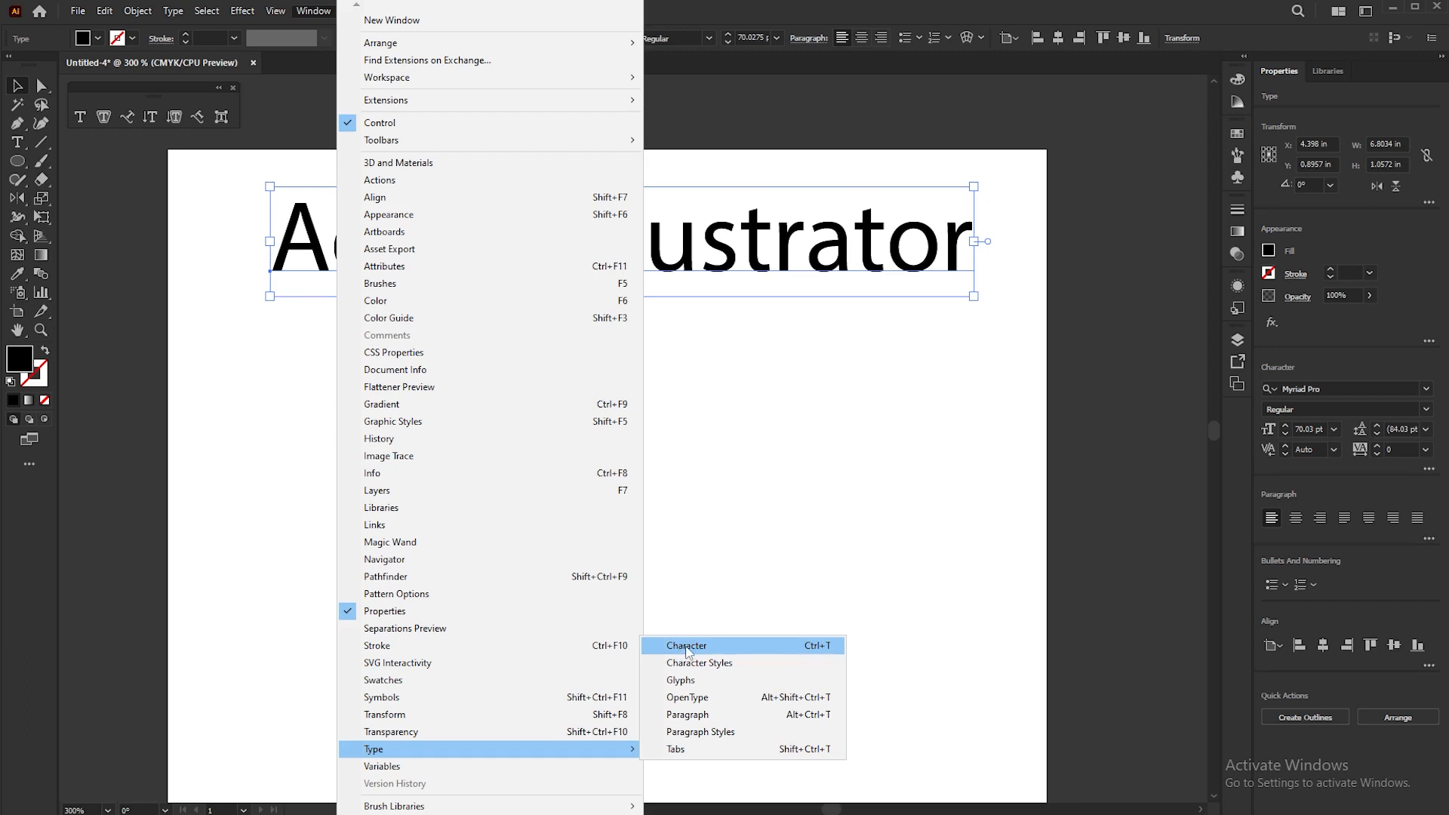
pyautogui.click(770, 646)
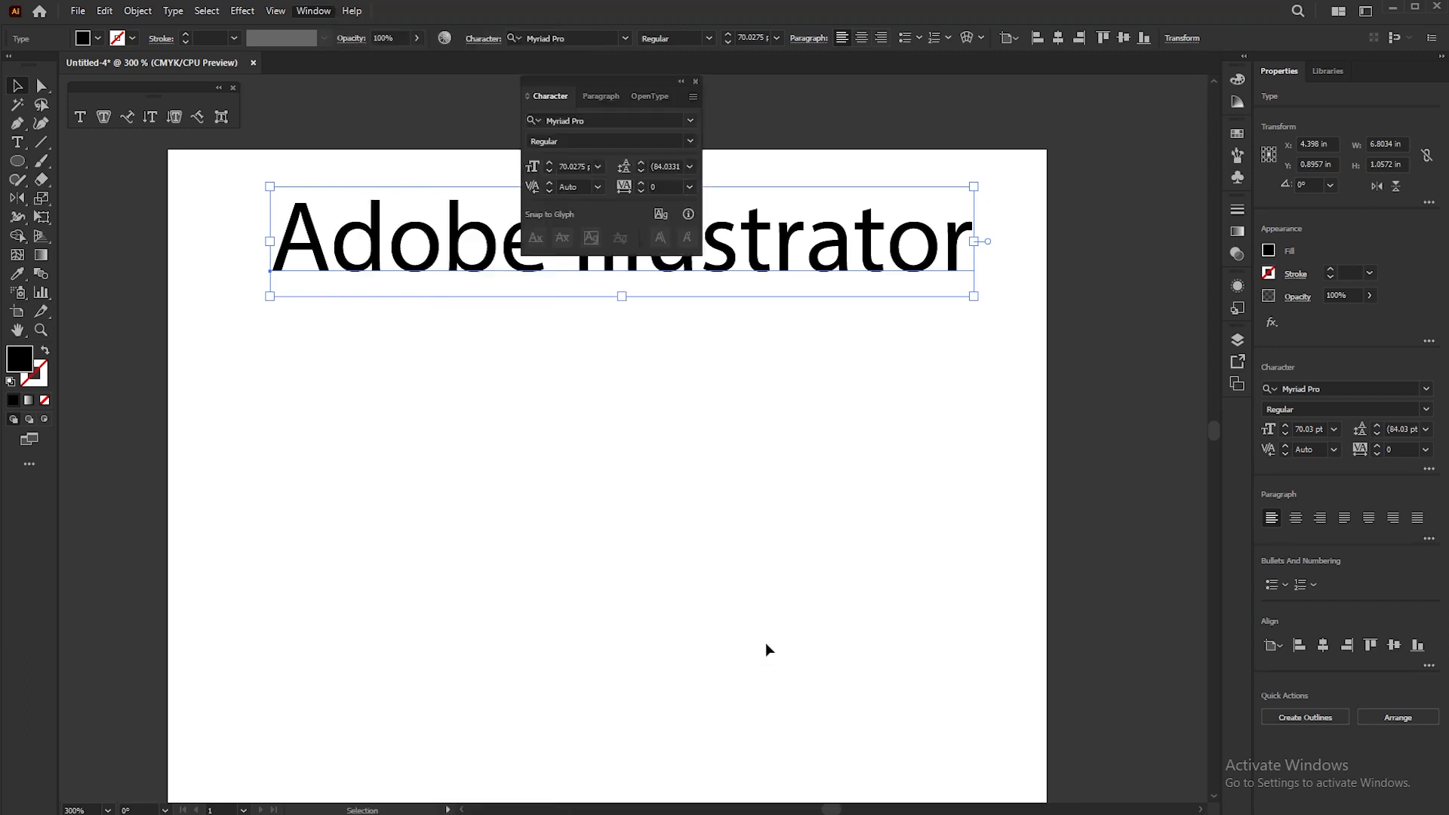
pyautogui.moveTo(556, 79); pyautogui.dragTo(1043, 209)
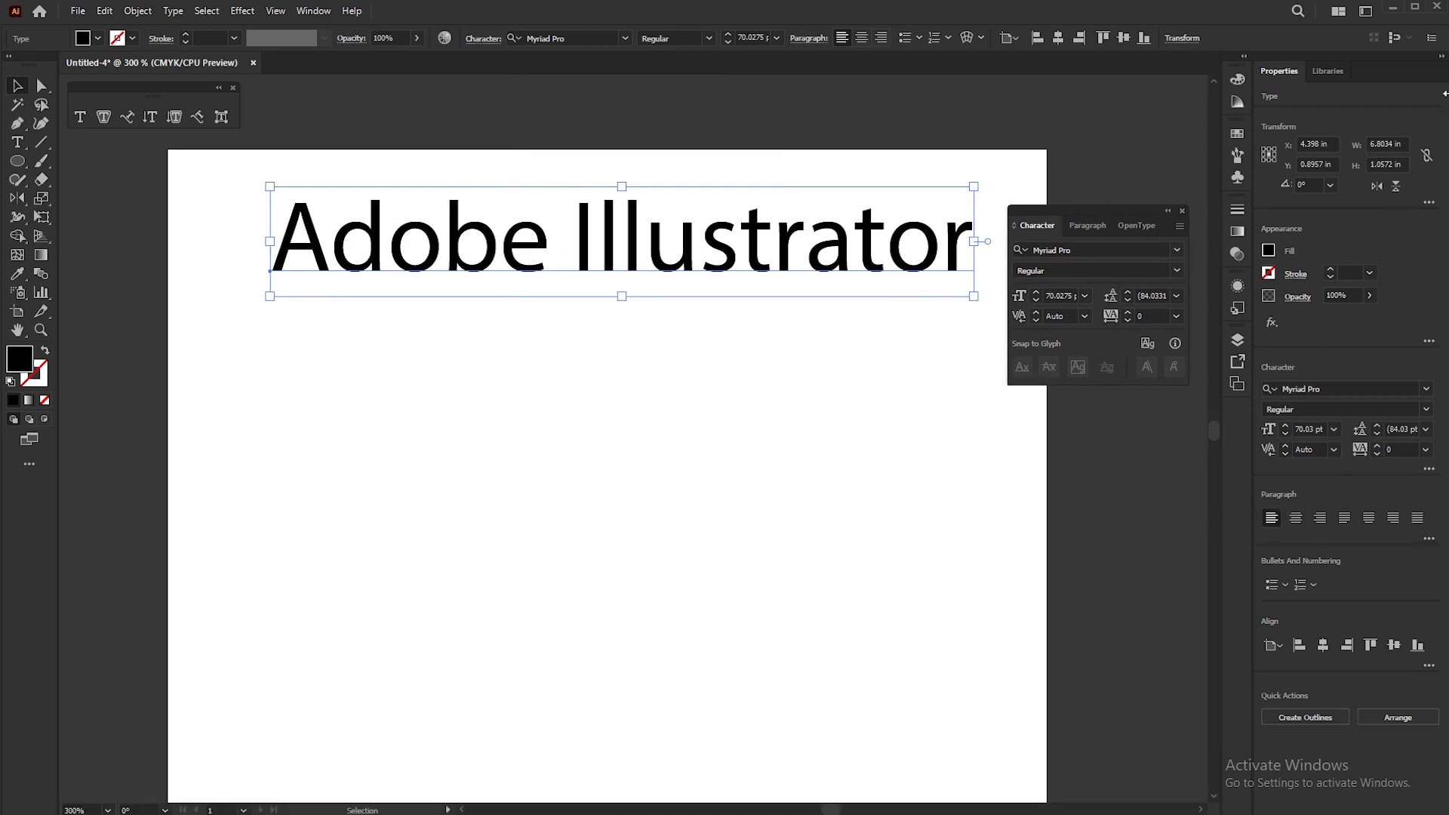
pyautogui.click(1440, 57)
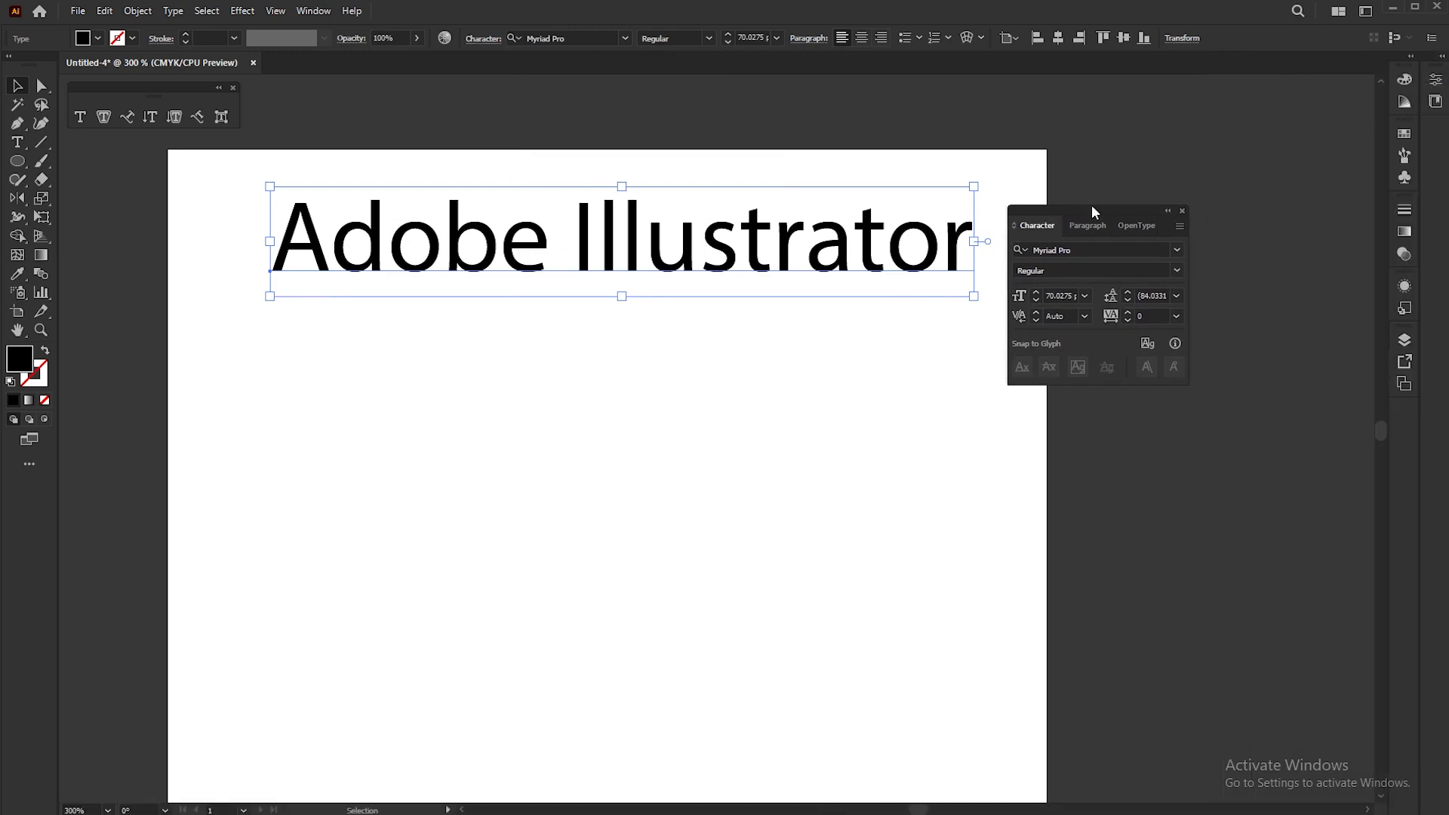
pyautogui.moveTo(1090, 210); pyautogui.dragTo(1214, 195)
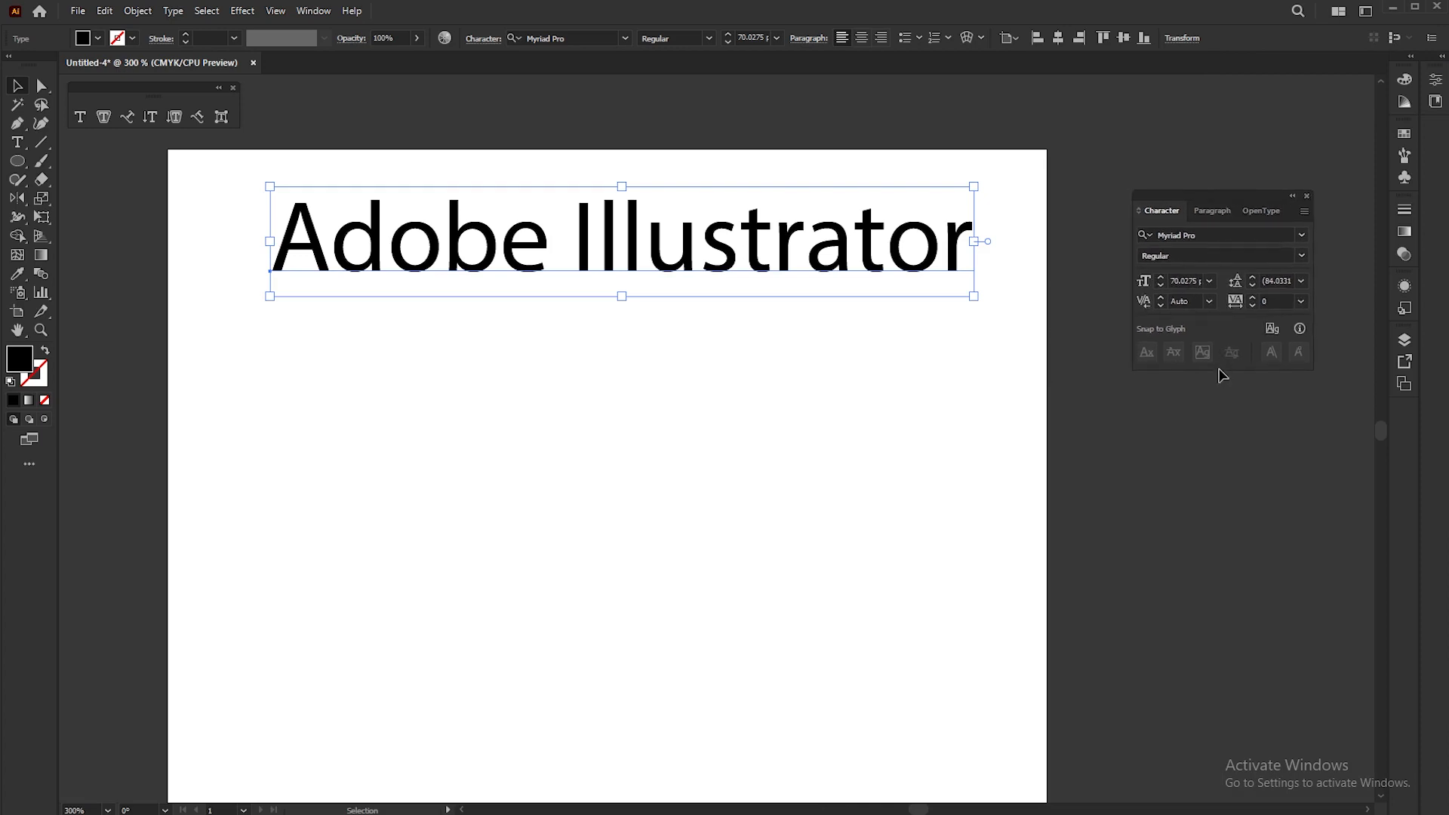
# Step: Show the full options in the Character panel and place the panel next to the "Adobe Illustrator" text
pyautogui.click(1304, 214)
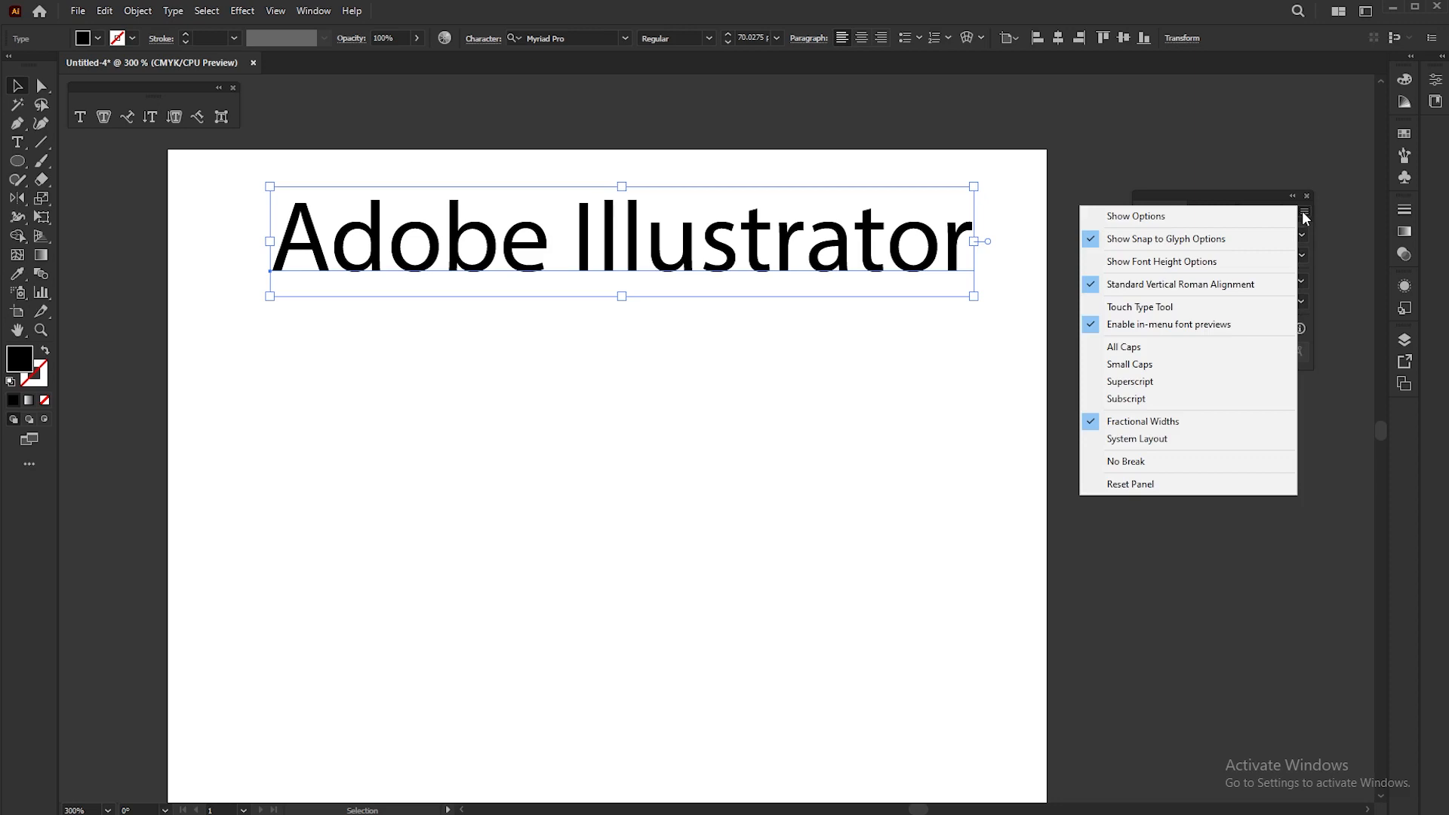
pyautogui.click(1138, 217)
pyautogui.moveTo(1209, 194); pyautogui.dragTo(1135, 156)
pyautogui.press('space')
pyautogui.moveTo(1139, 448); pyautogui.dragTo(961, 446)
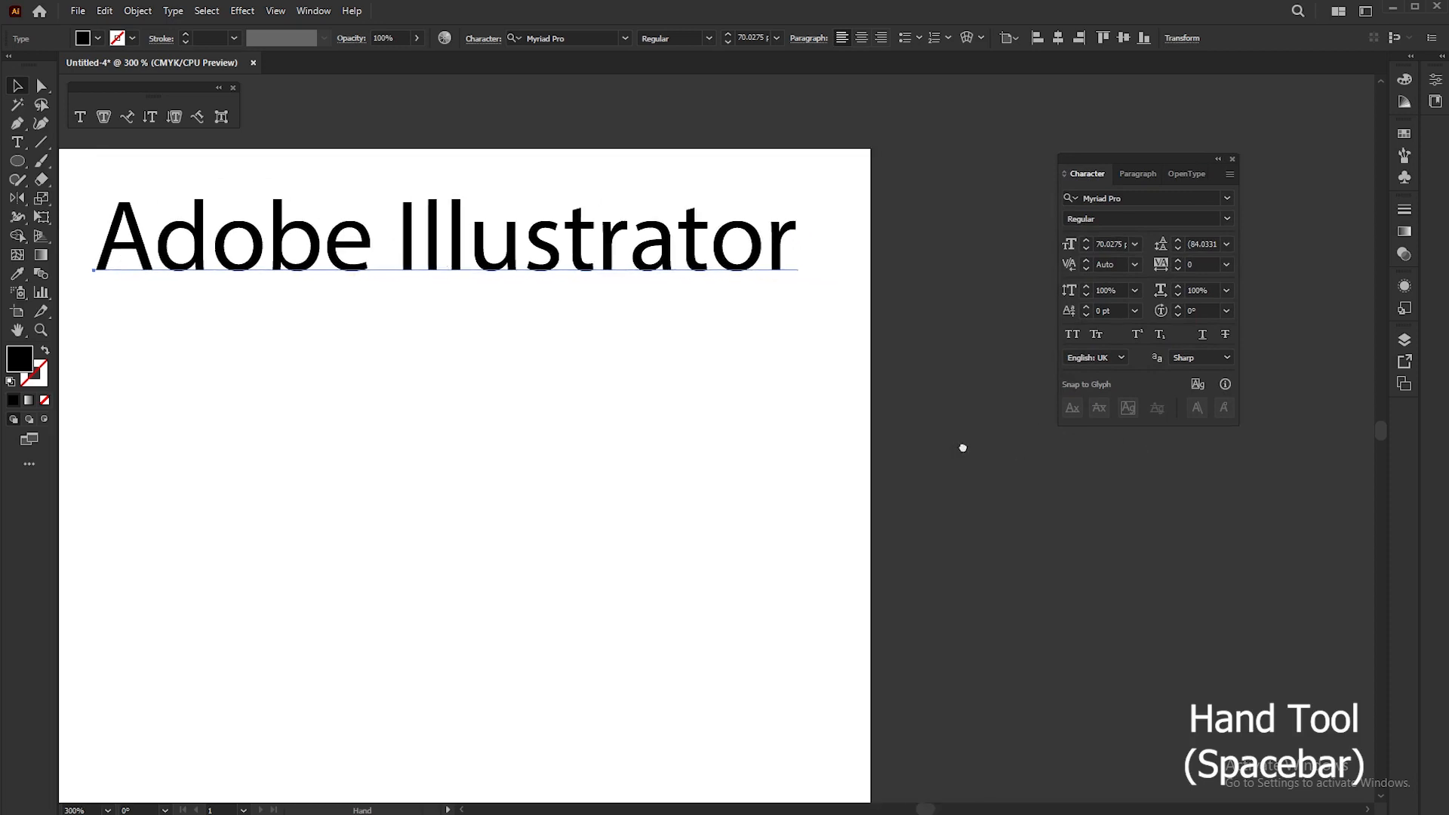
pyautogui.moveTo(1134, 156); pyautogui.dragTo(980, 142)
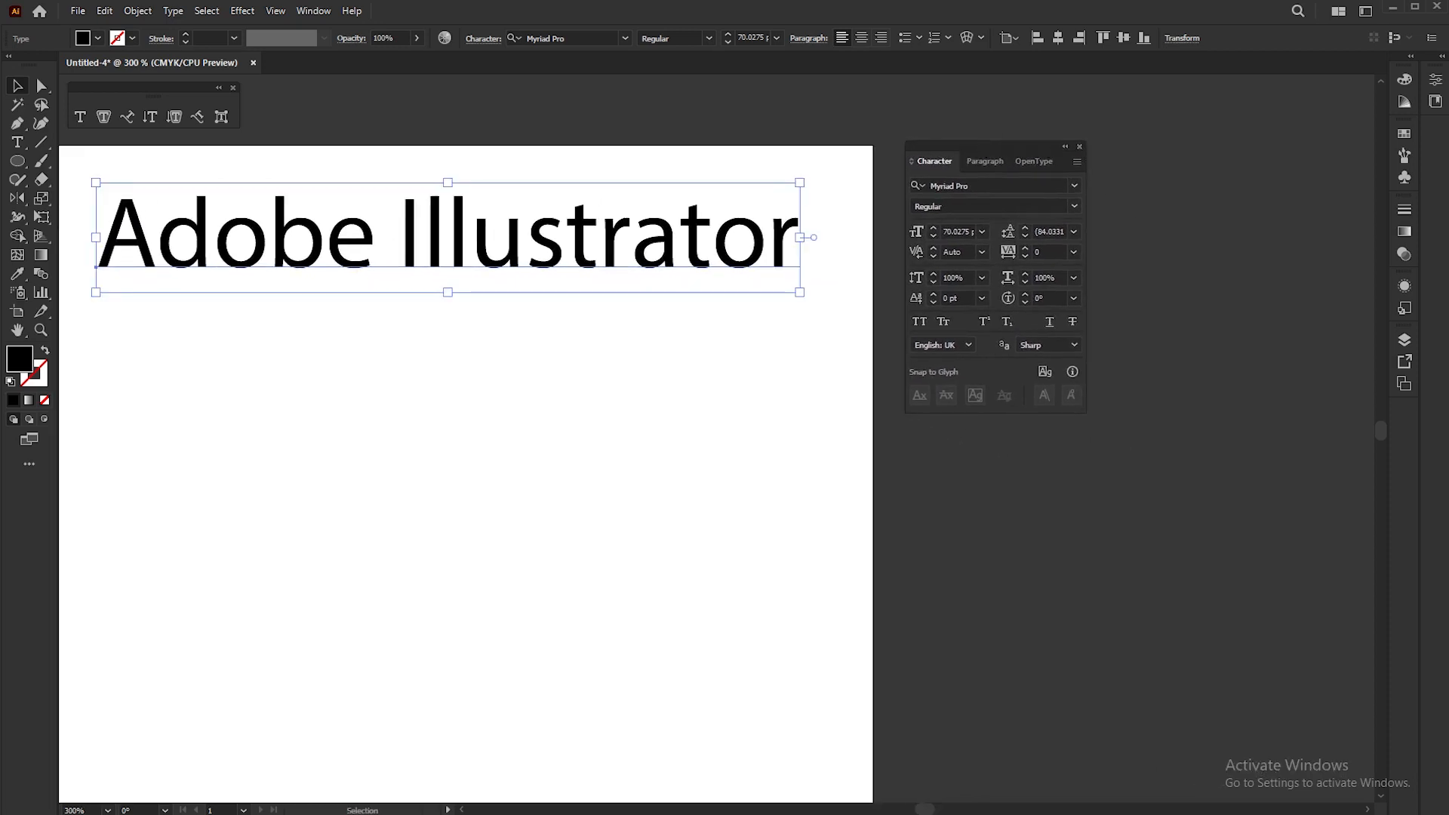
# Step: Expand the Properties panel and compare its extended character options with those of the Control bar and the Character panel
pyautogui.click(1436, 79)
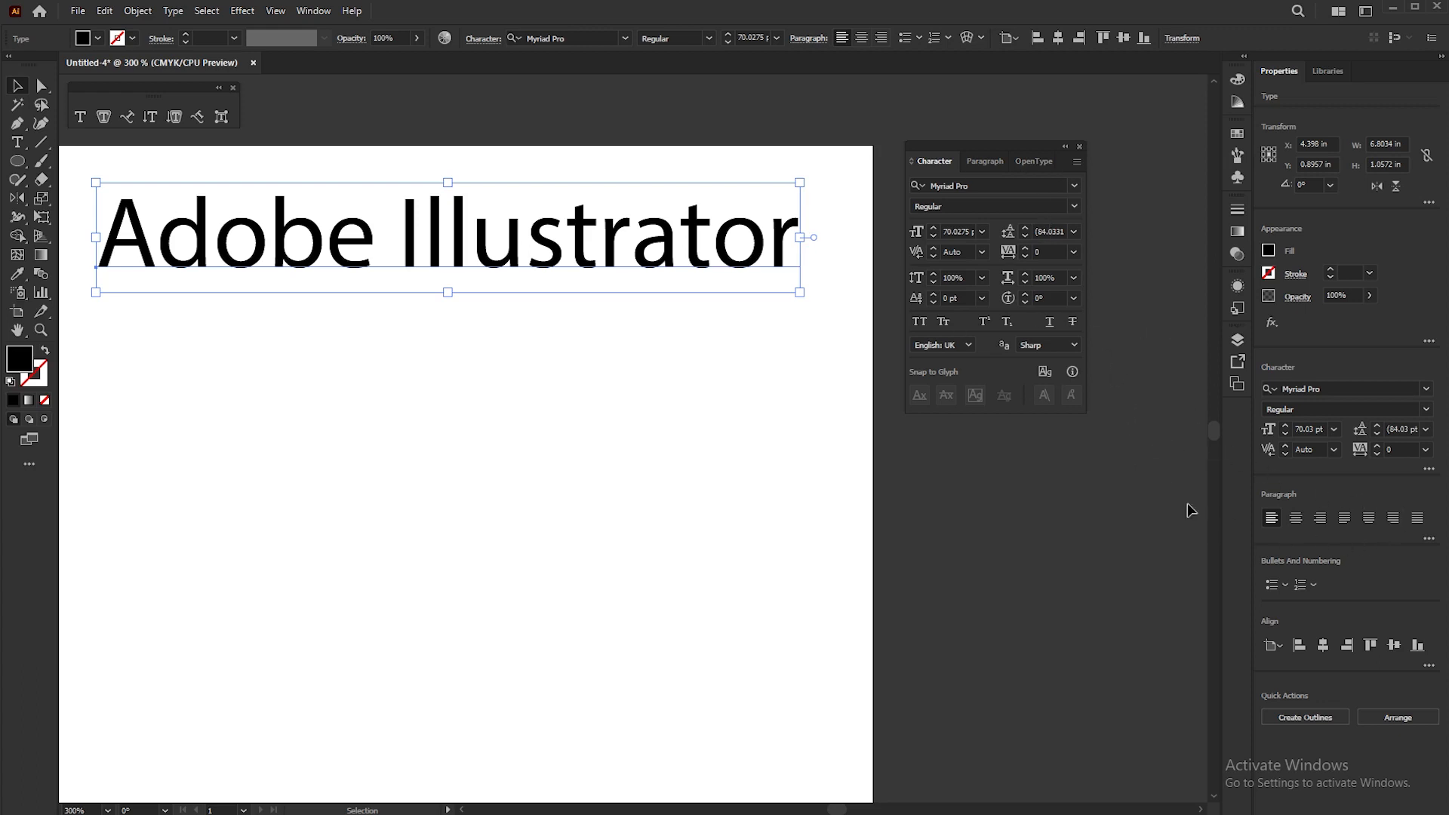
pyautogui.click(1429, 470)
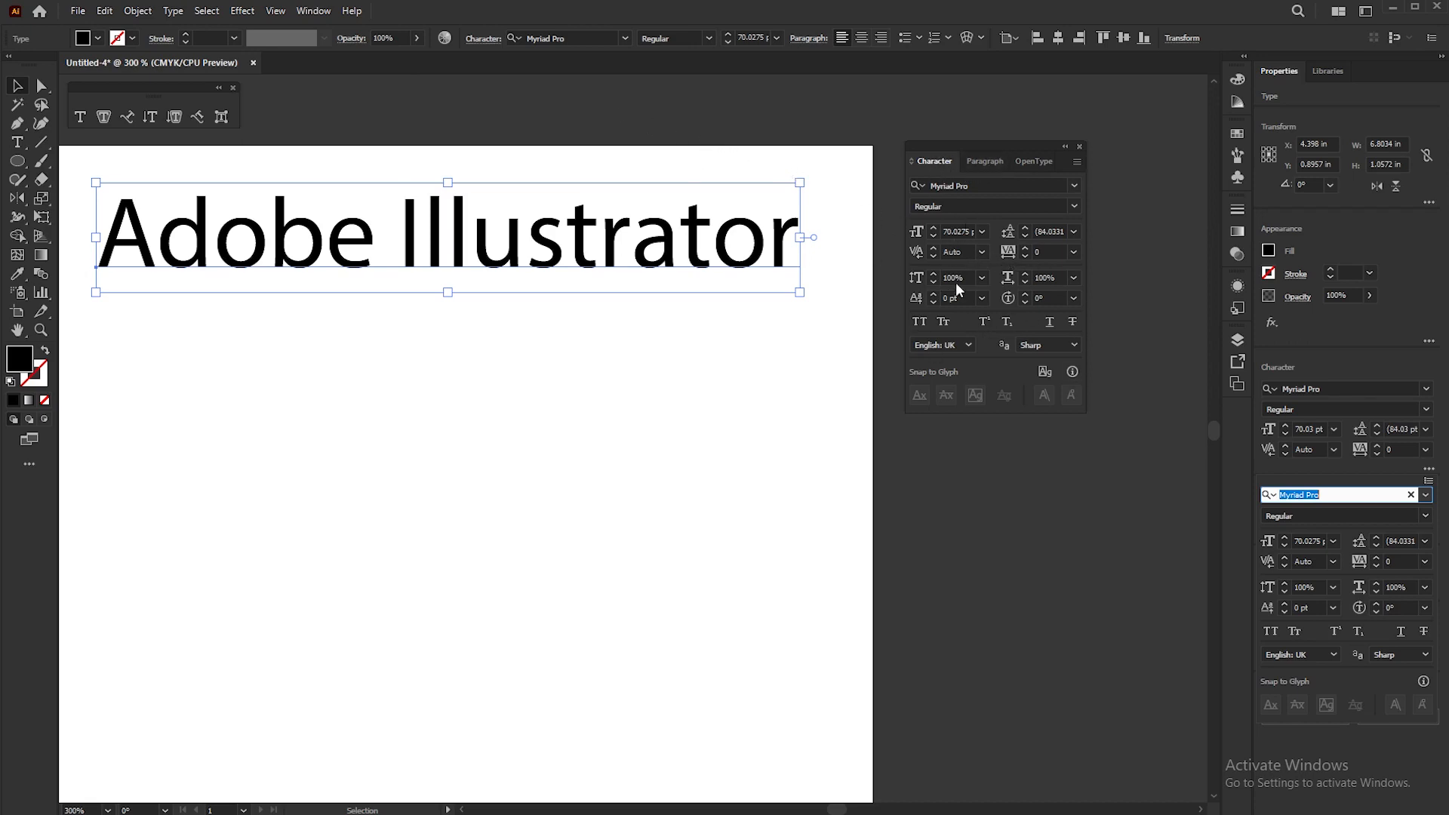
pyautogui.click(485, 41)
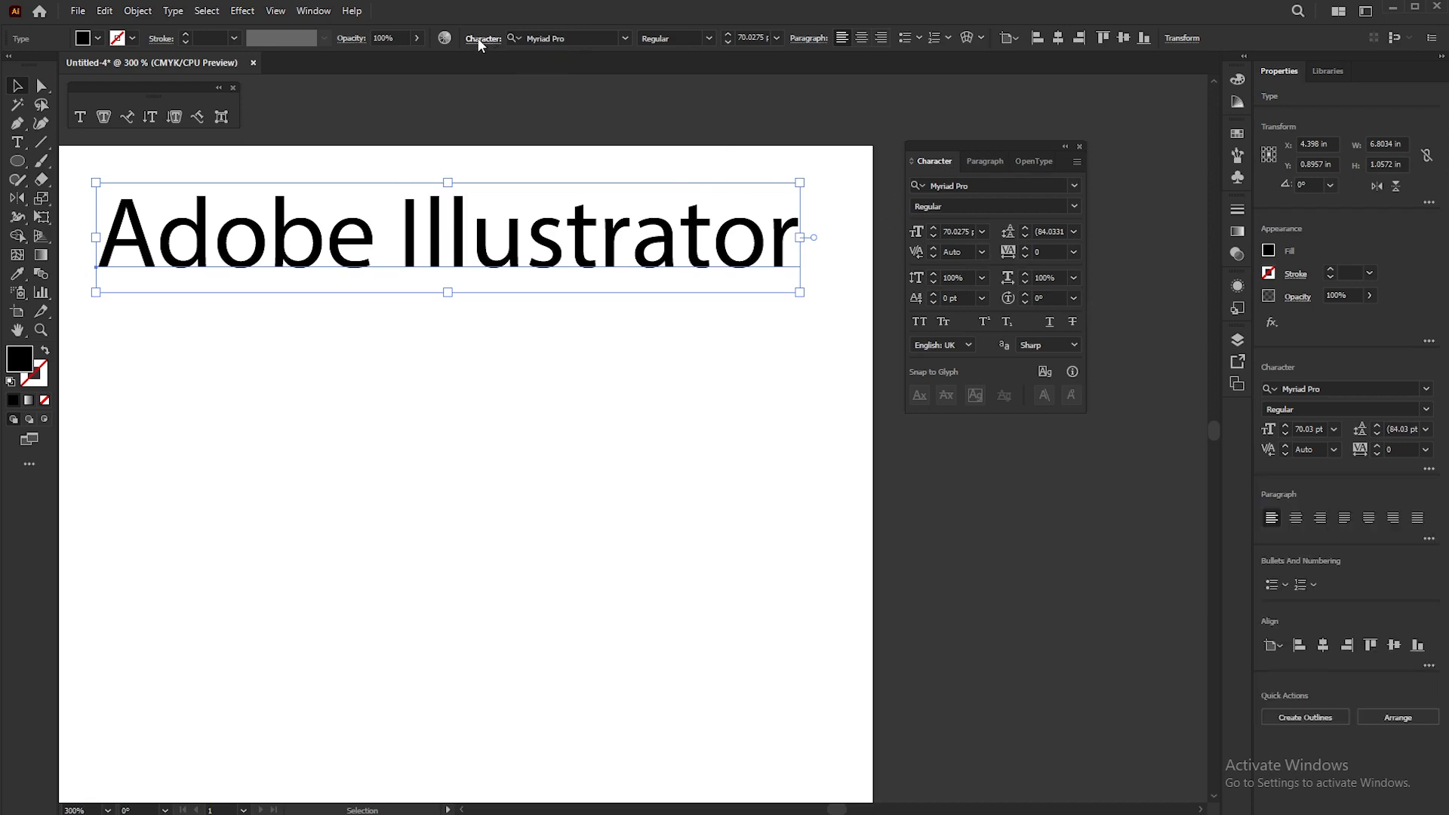
pyautogui.click(483, 39)
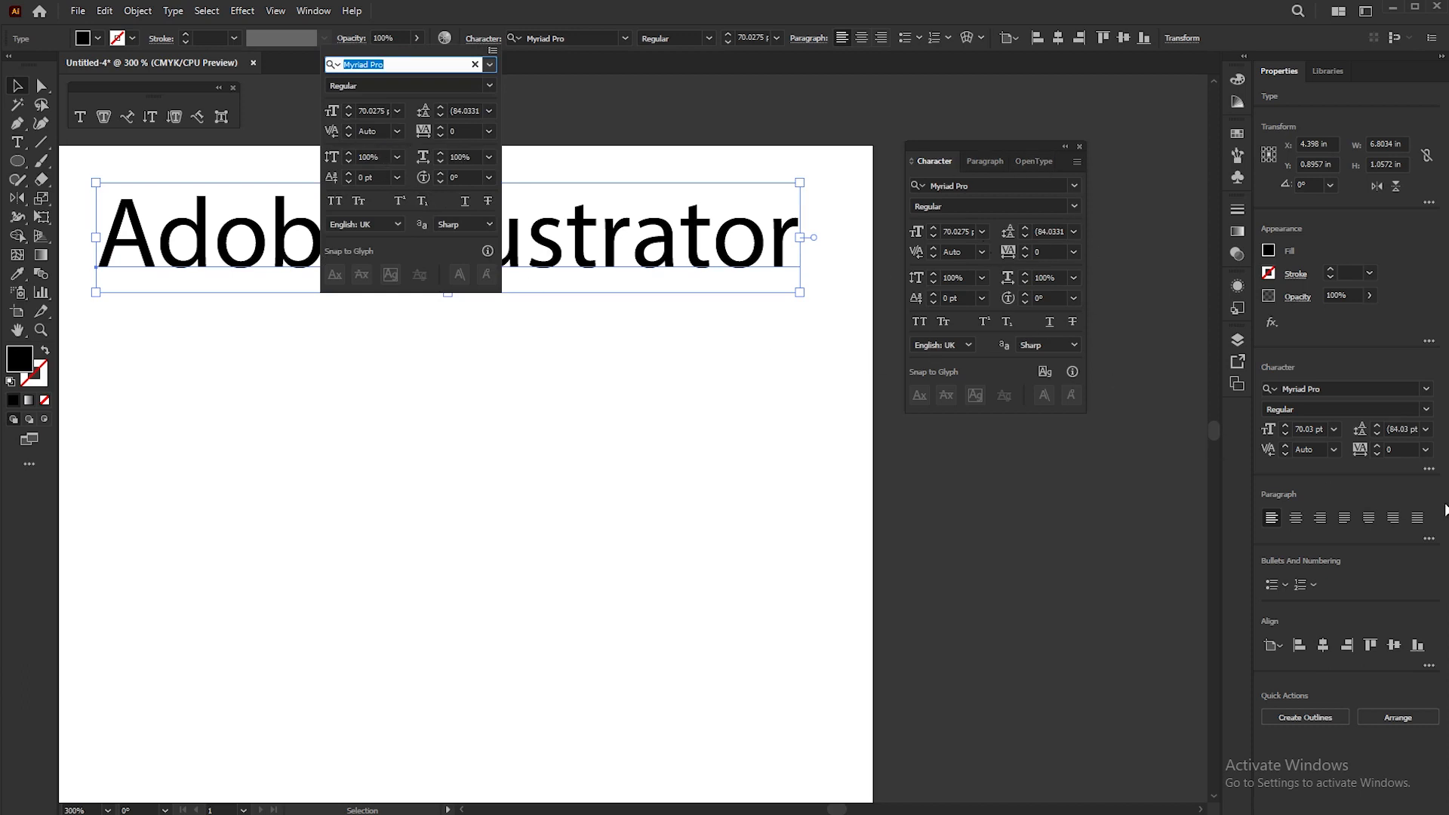
pyautogui.click(1430, 470)
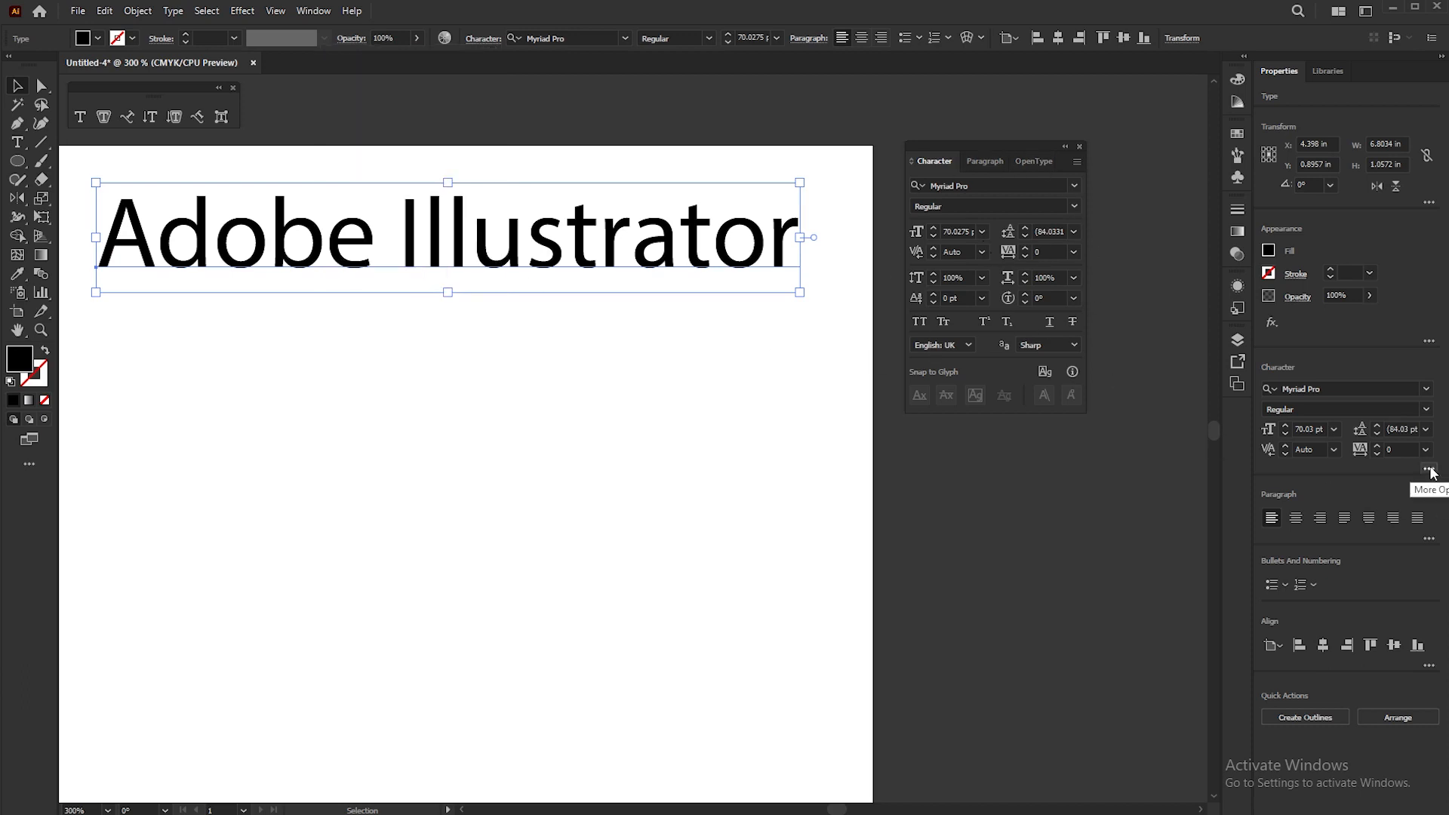
pyautogui.click(1431, 470)
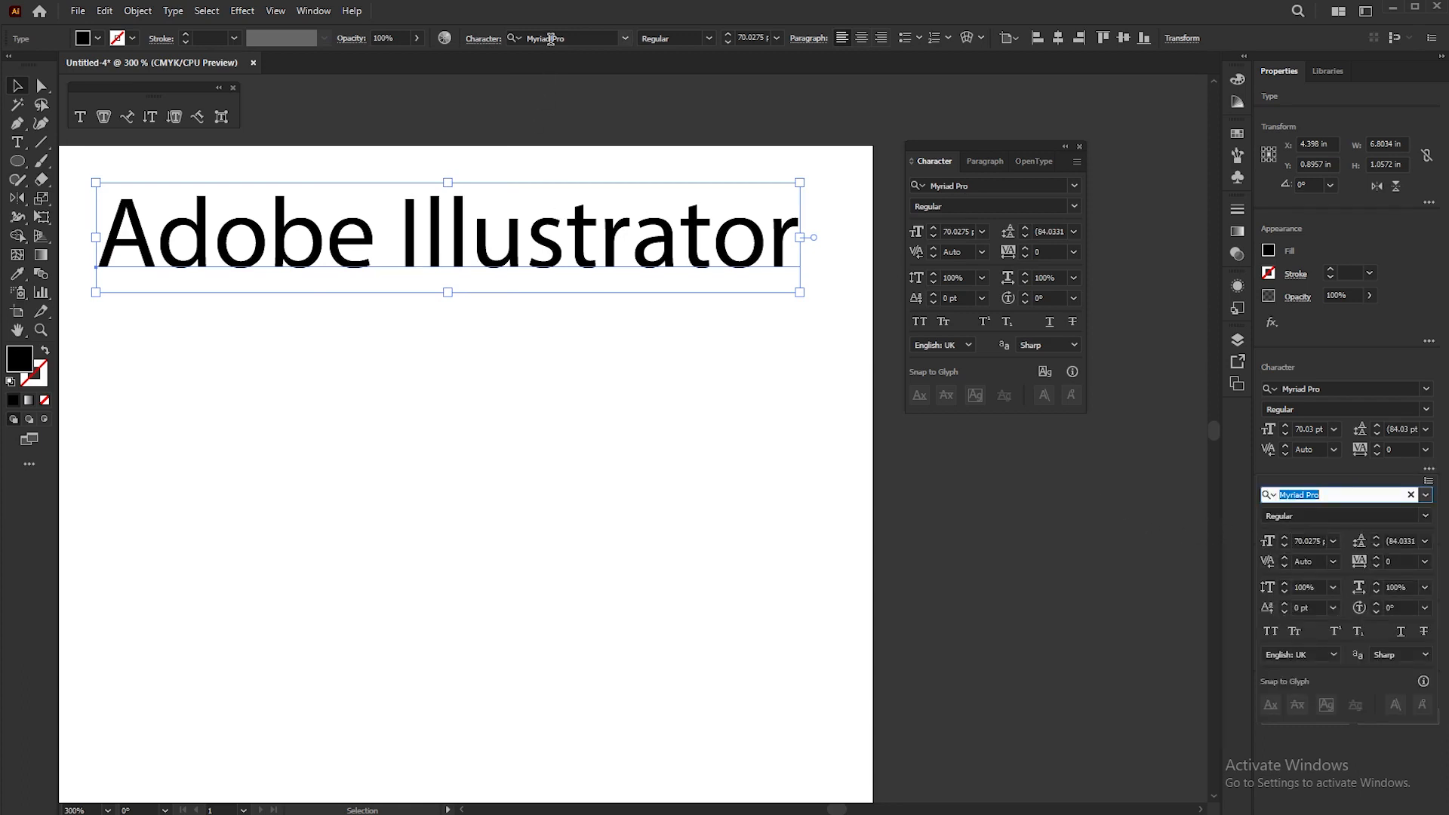
# Step: Compare the font family and font style settings offered in the Control bar, the Properties panel and the Character panel
pyautogui.click(575, 39)
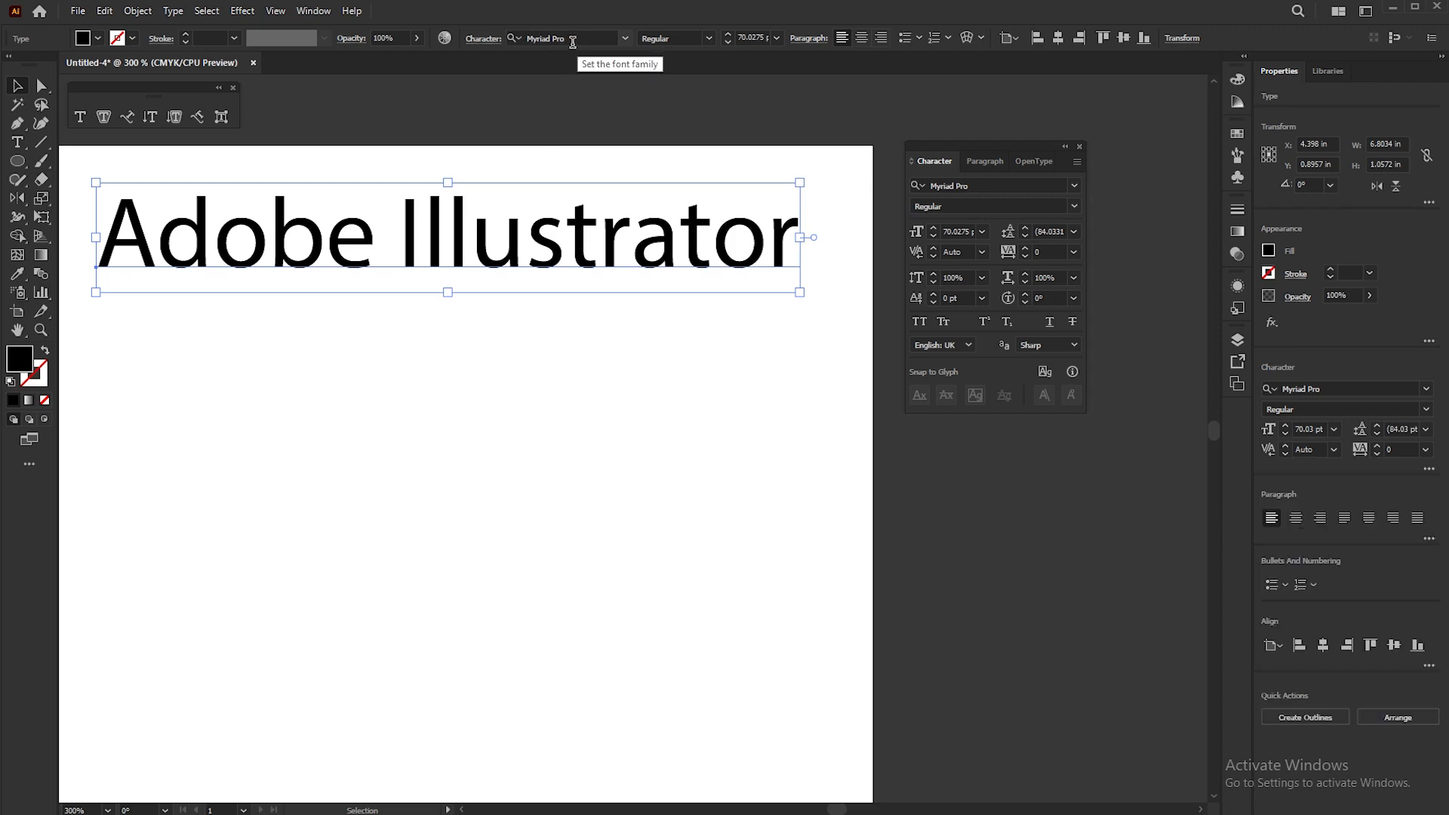
pyautogui.click(534, 38)
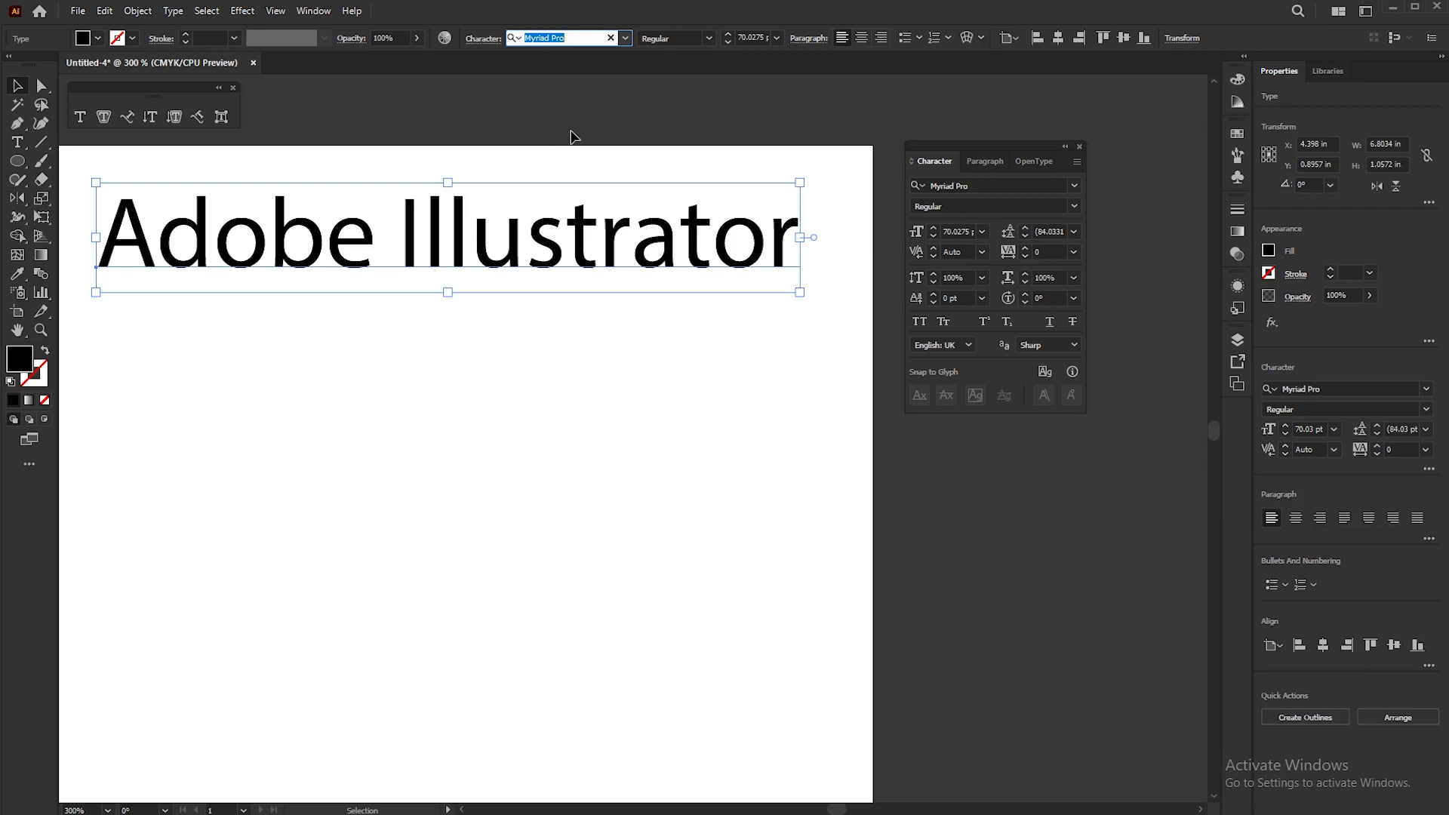
pyautogui.click(1333, 389)
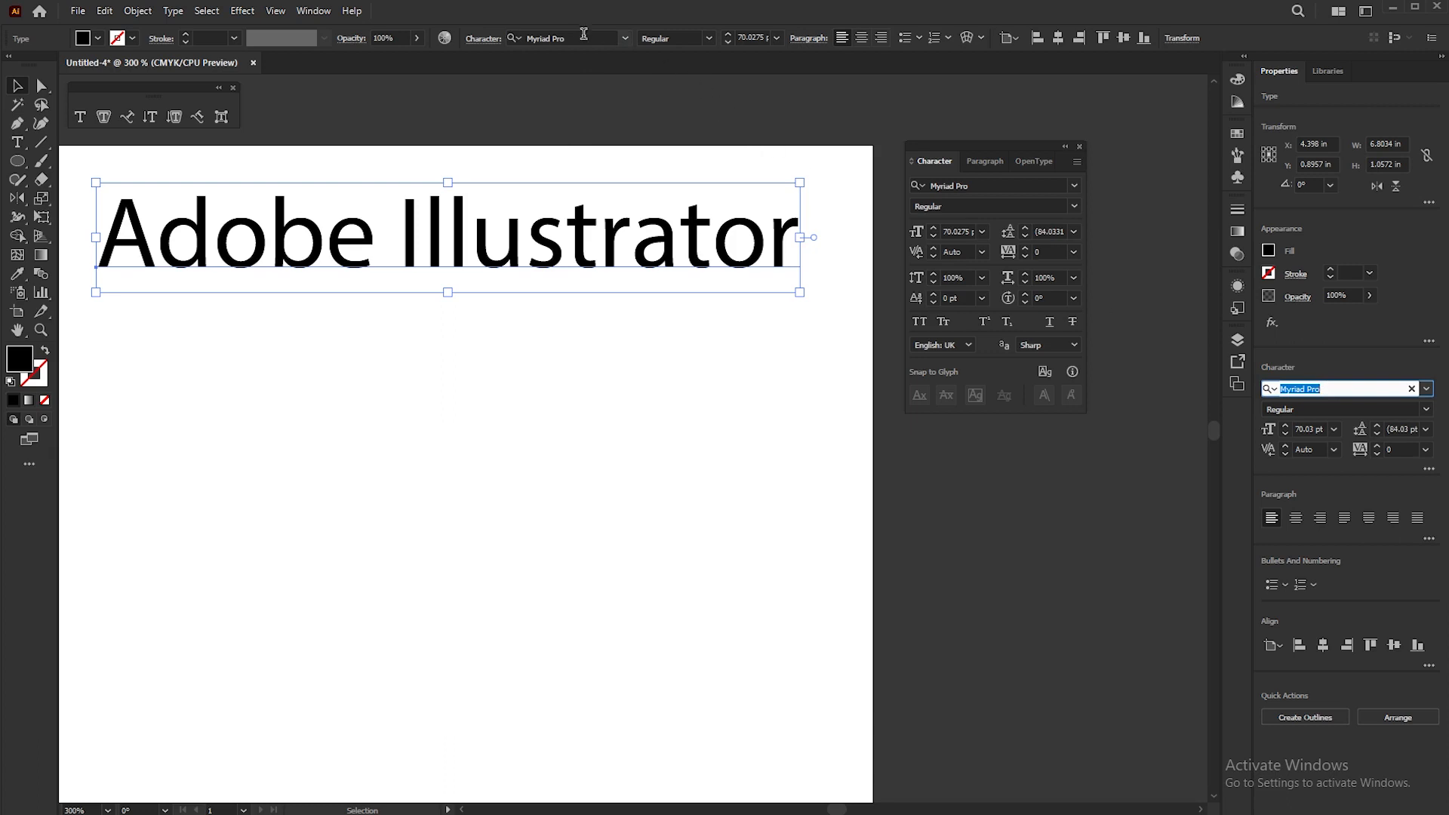
pyautogui.click(710, 39)
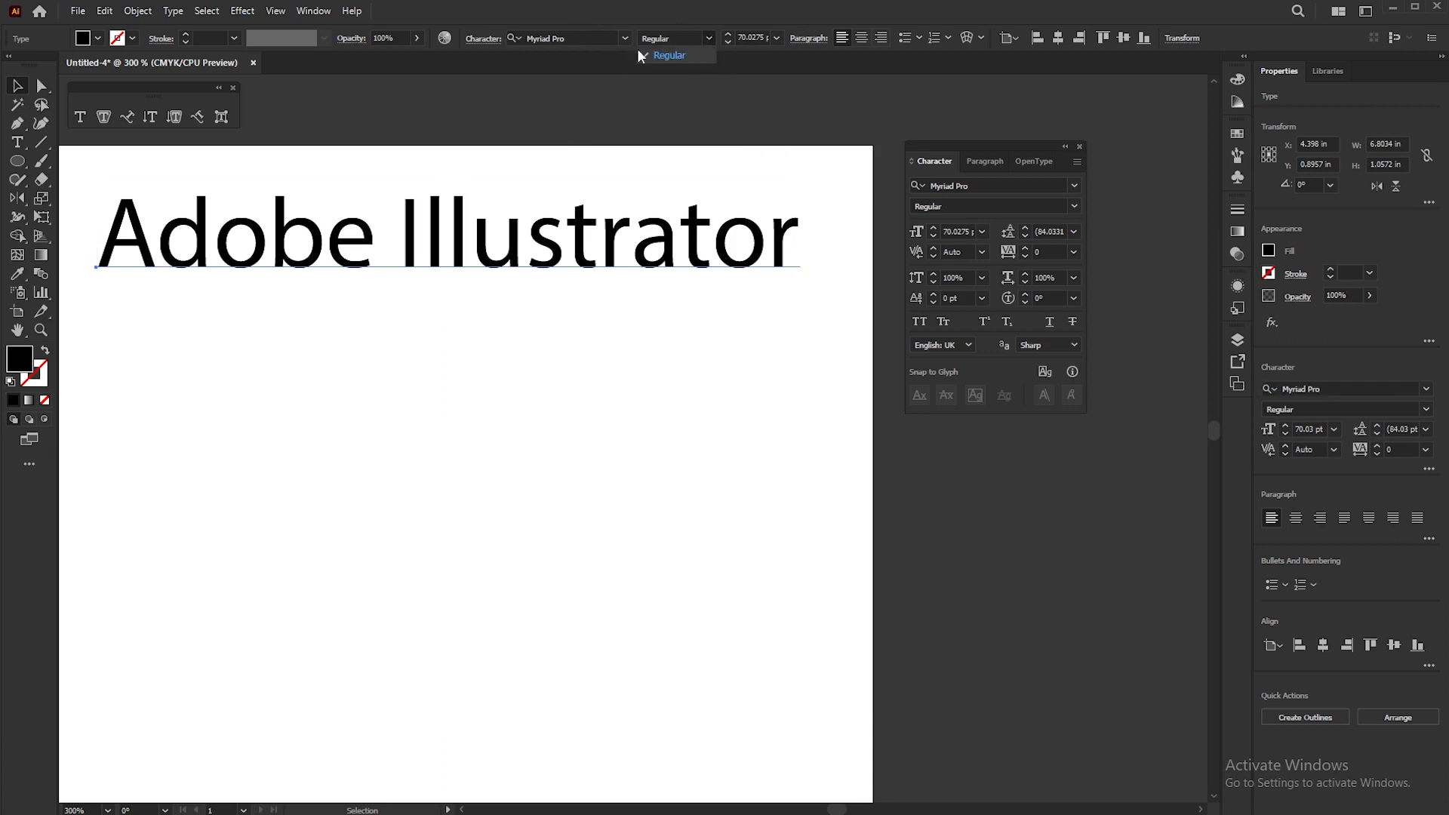
pyautogui.click(674, 56)
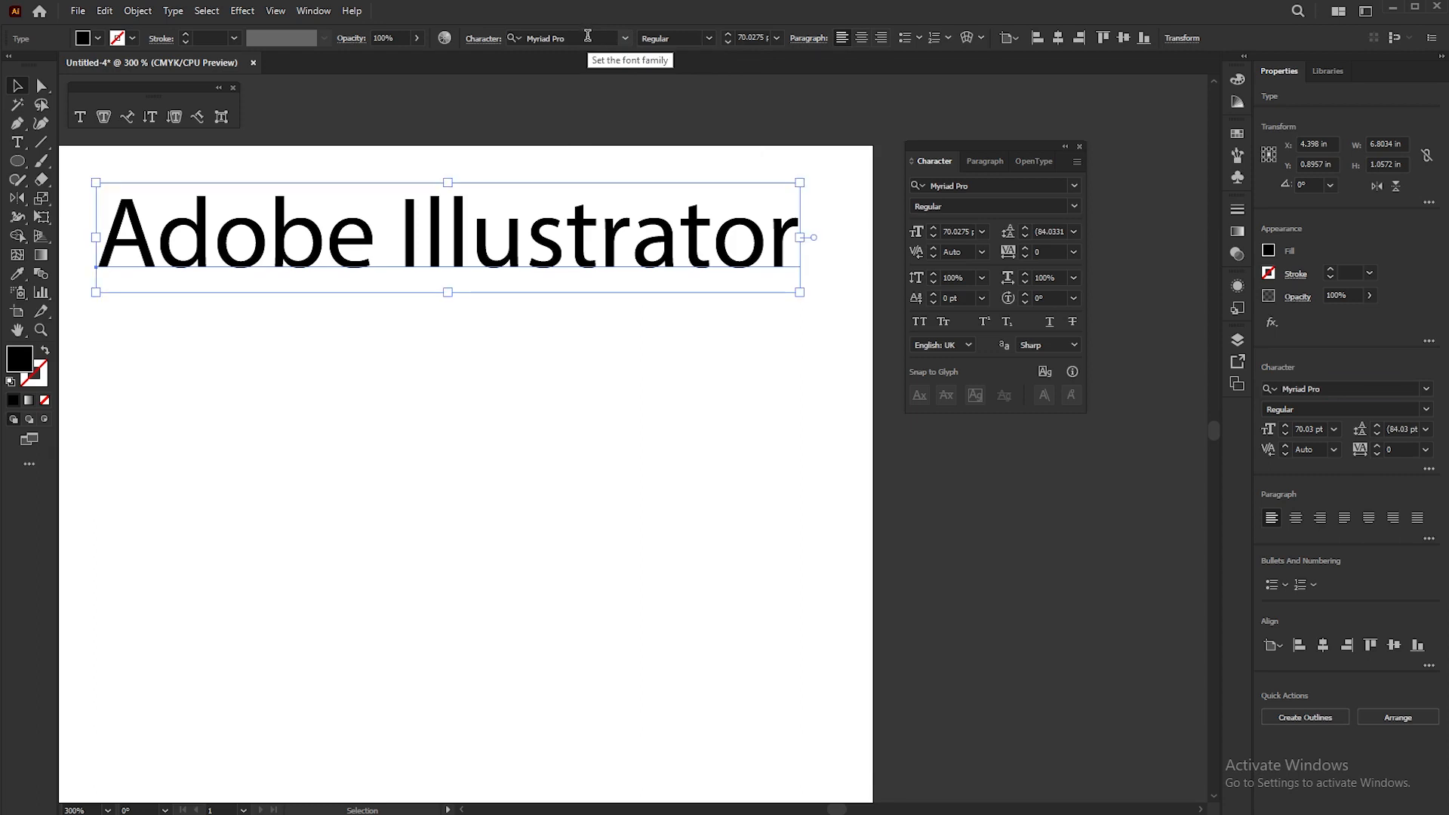
pyautogui.click(710, 39)
pyautogui.click(669, 56)
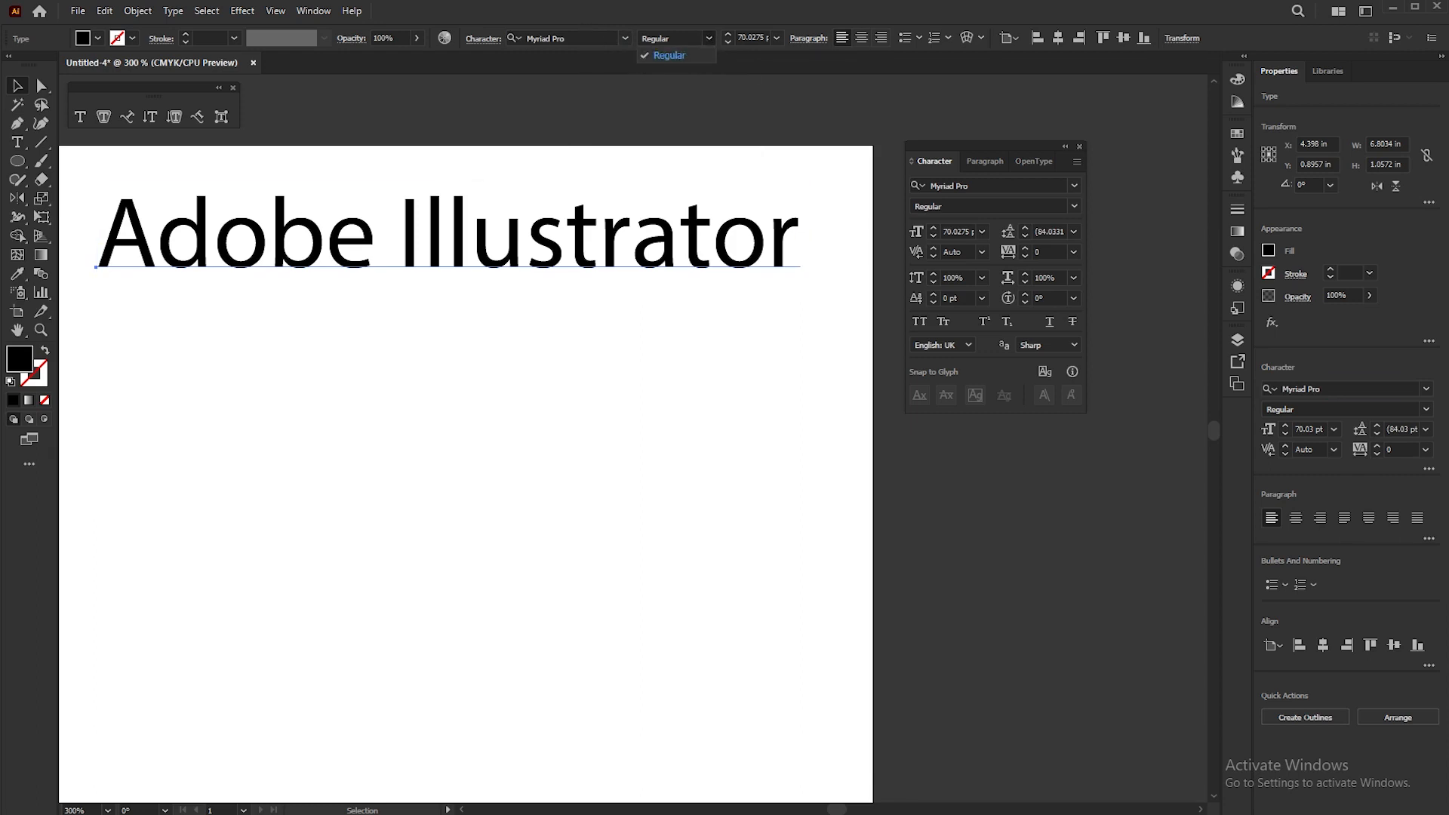
pyautogui.click(1427, 410)
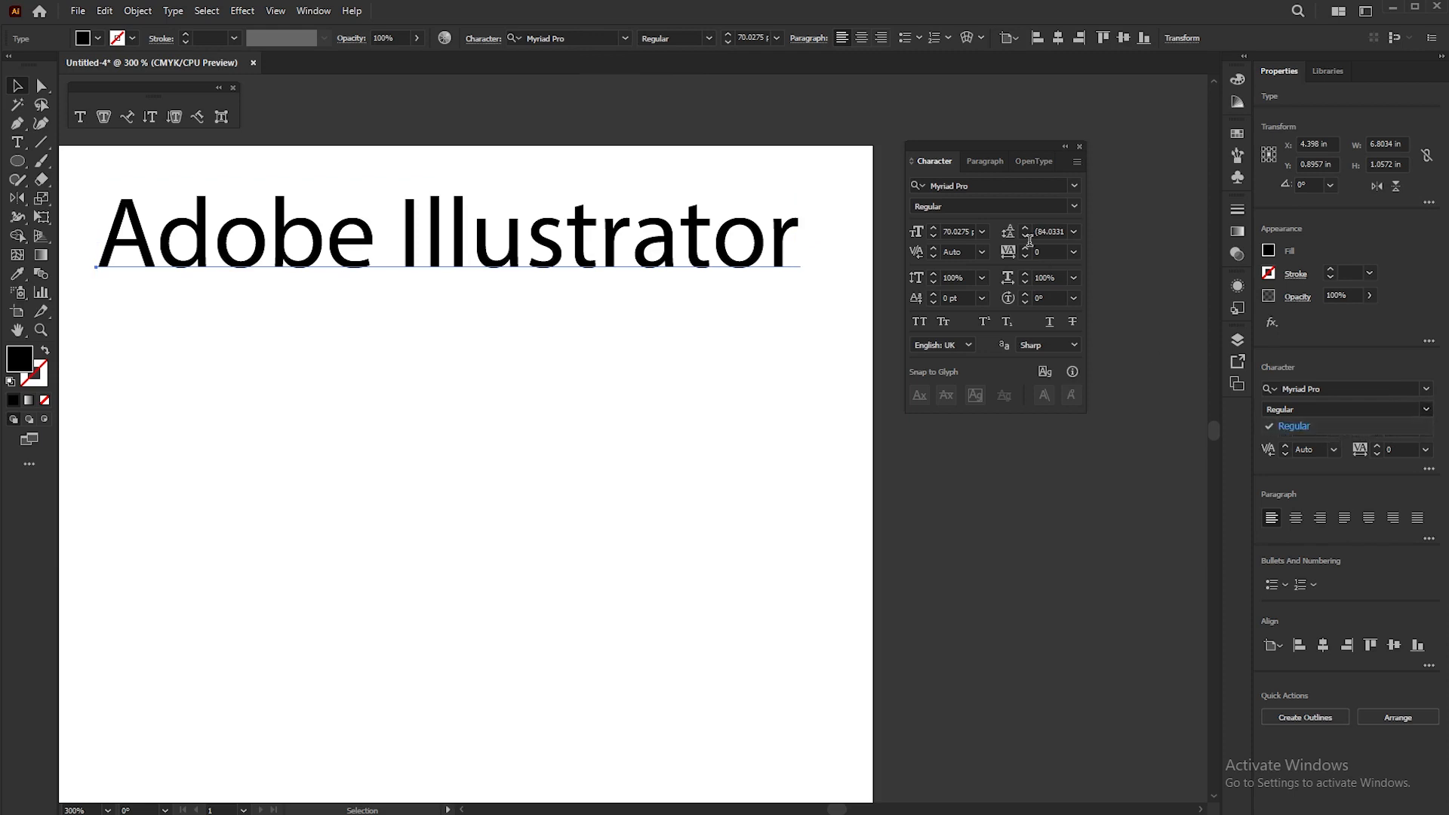
pyautogui.click(960, 144)
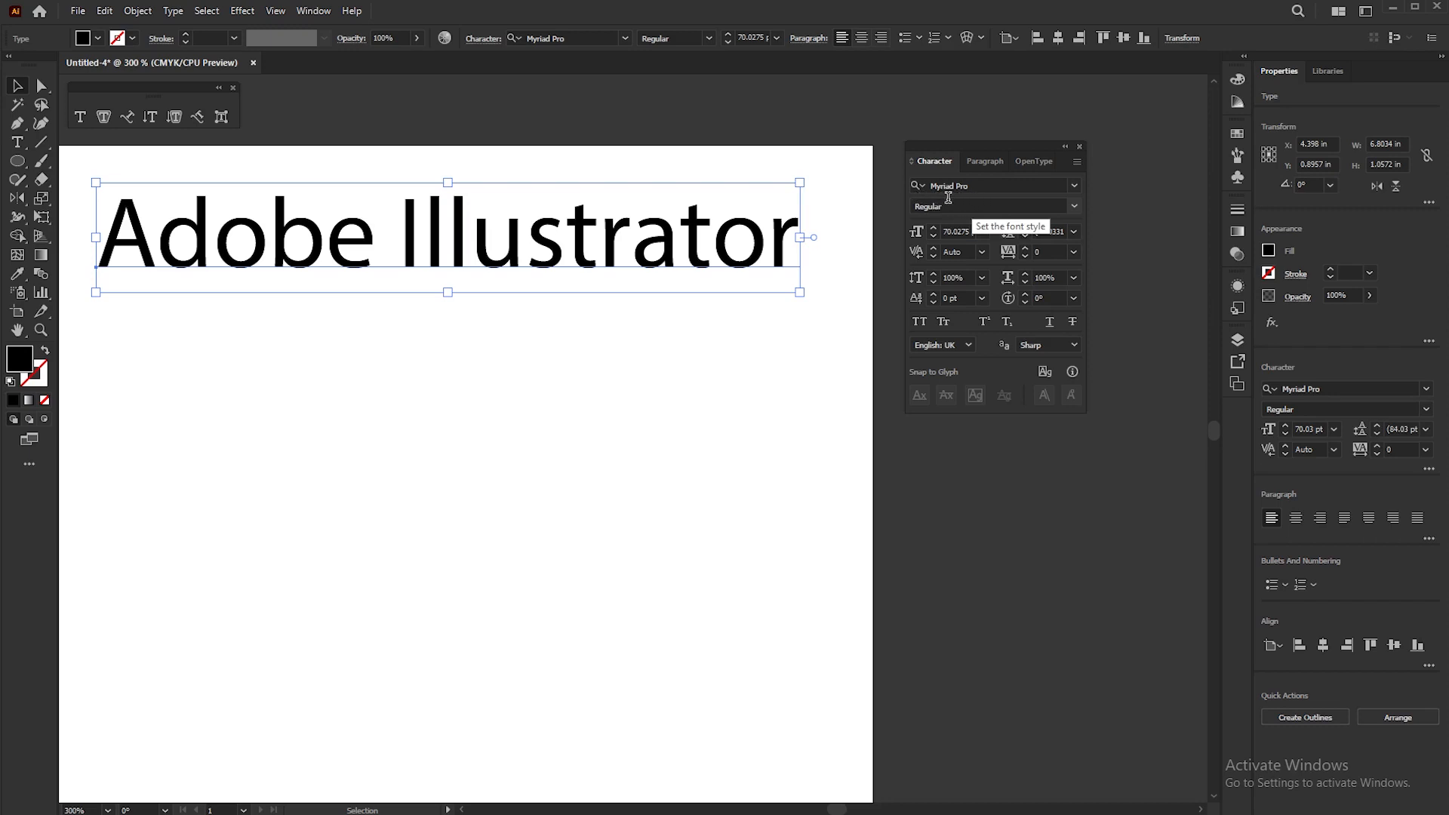
# Step: Change the "Adobe Illustrator" text's font family to Arial with the Regular style
pyautogui.click(571, 38)
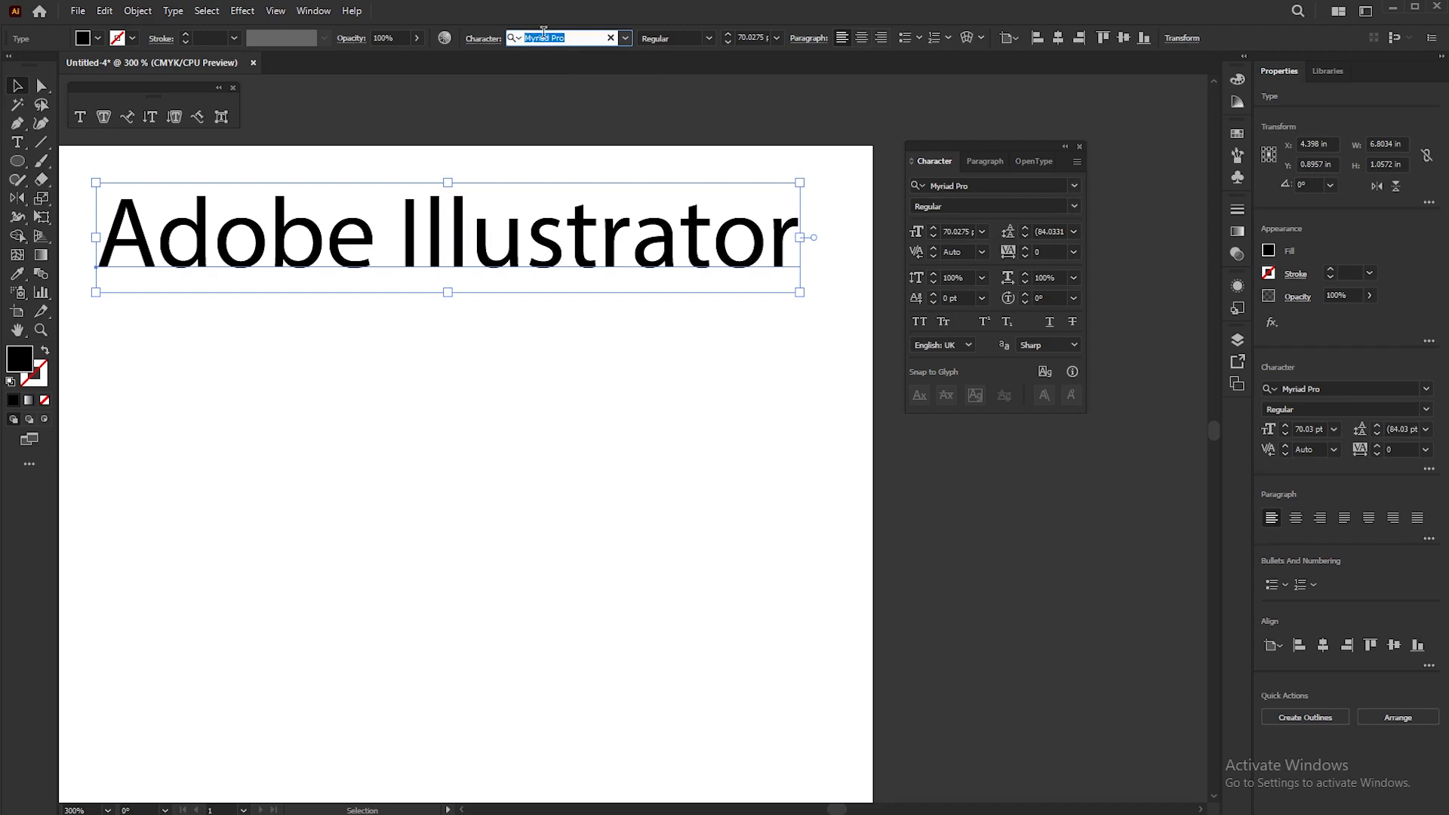
pyautogui.write('aria')
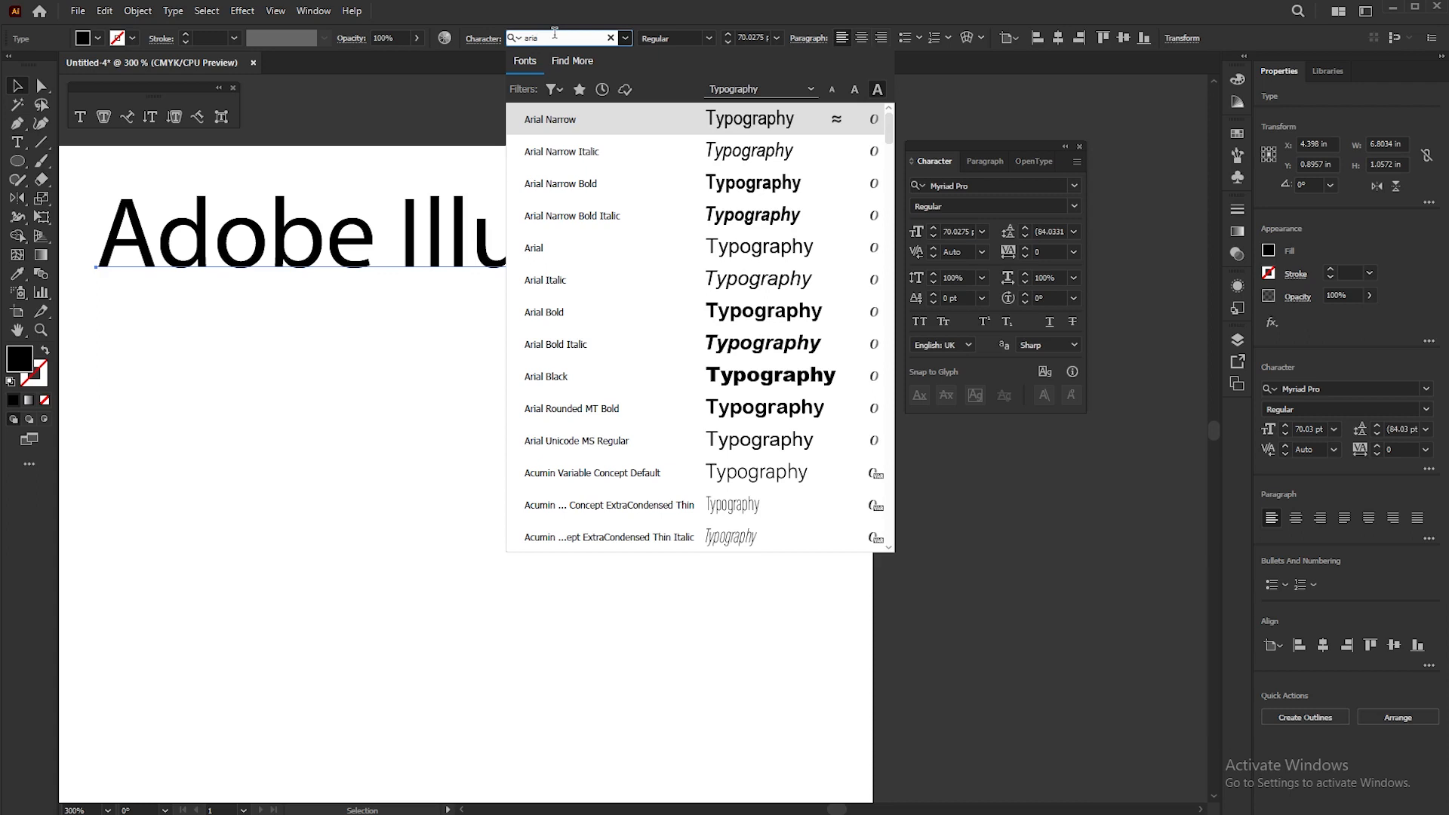
pyautogui.write('ll')
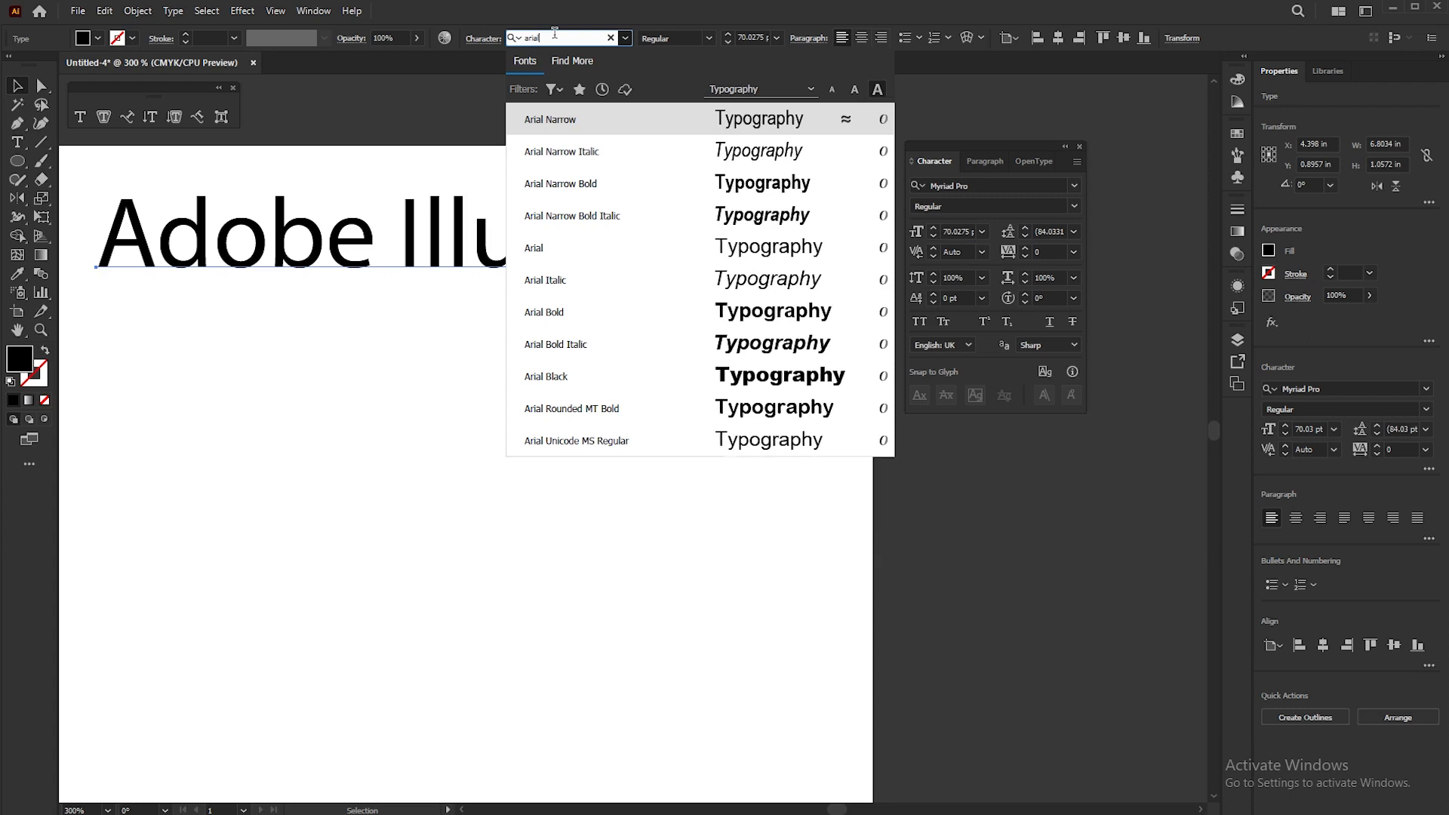
pyautogui.press('Return')
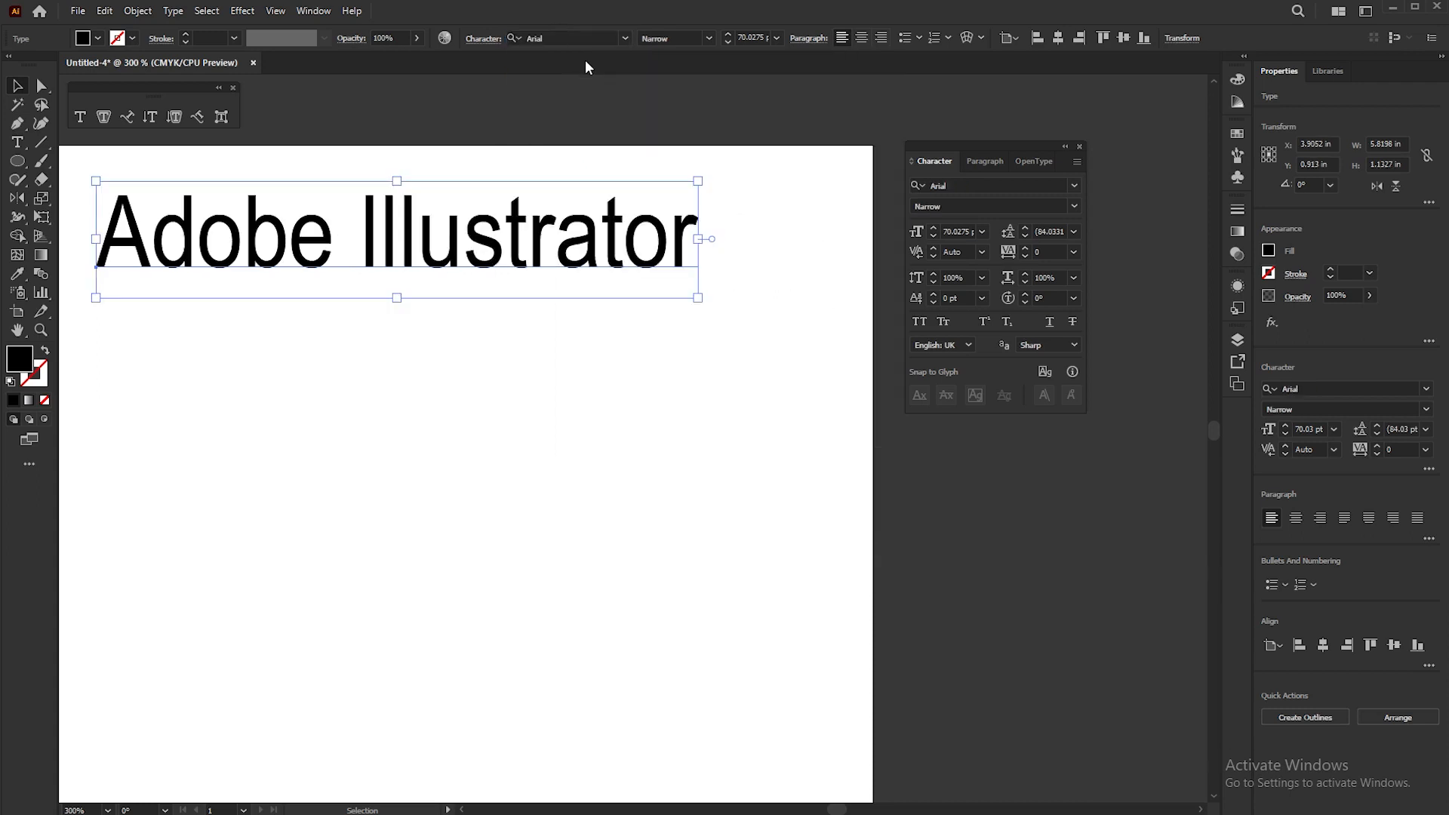
pyautogui.click(957, 185)
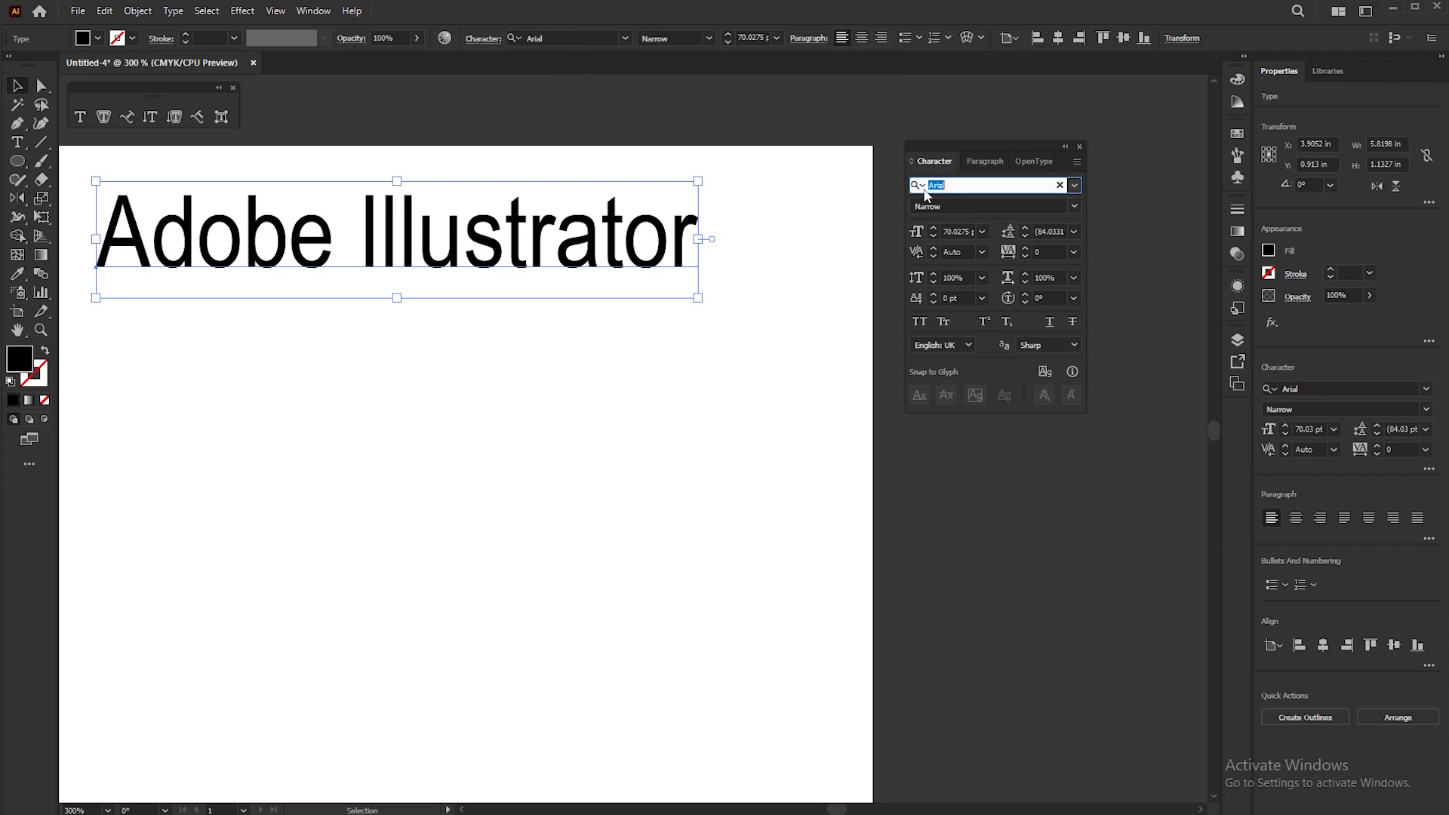
pyautogui.click(1321, 389)
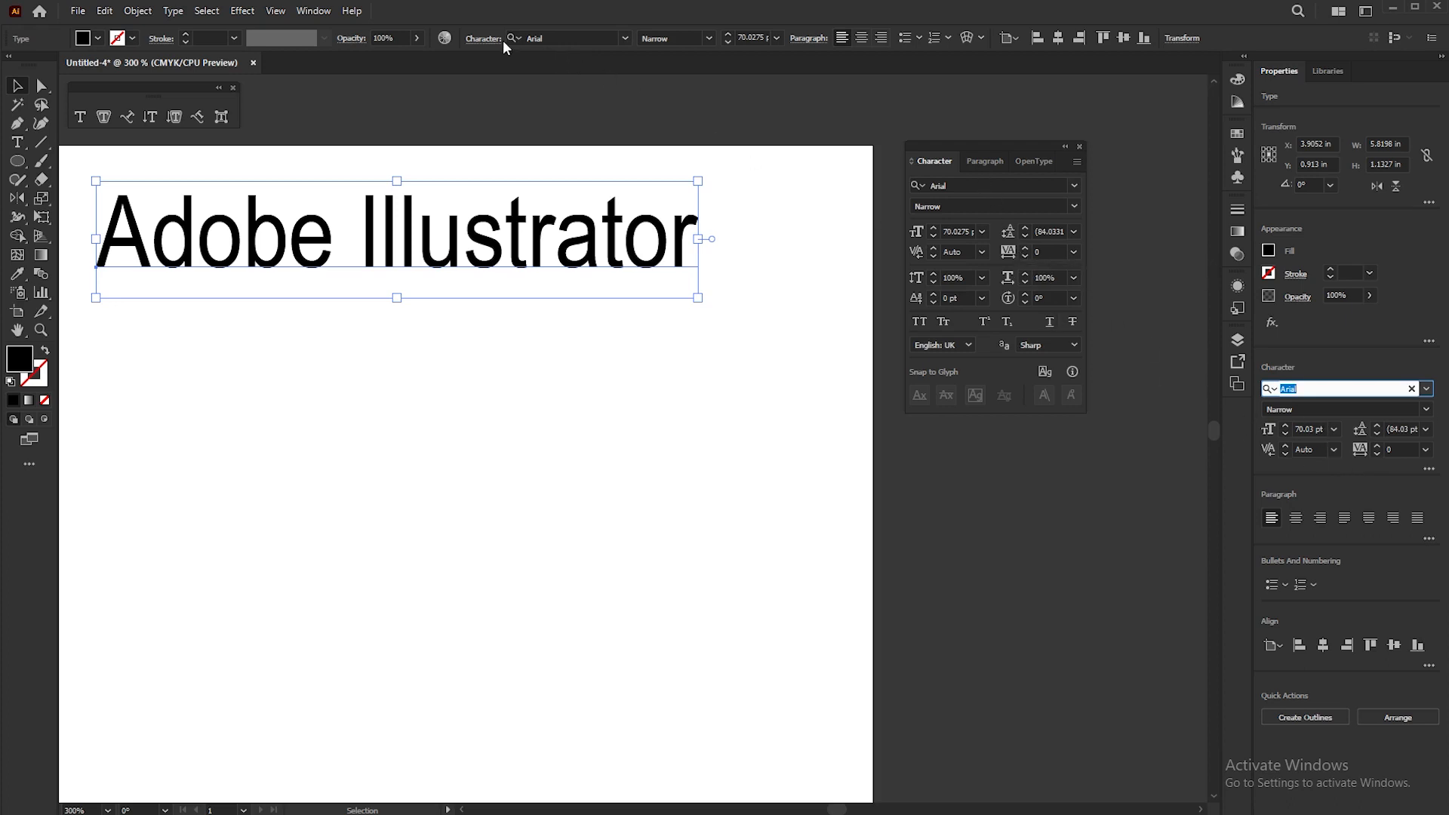
pyautogui.click(708, 37)
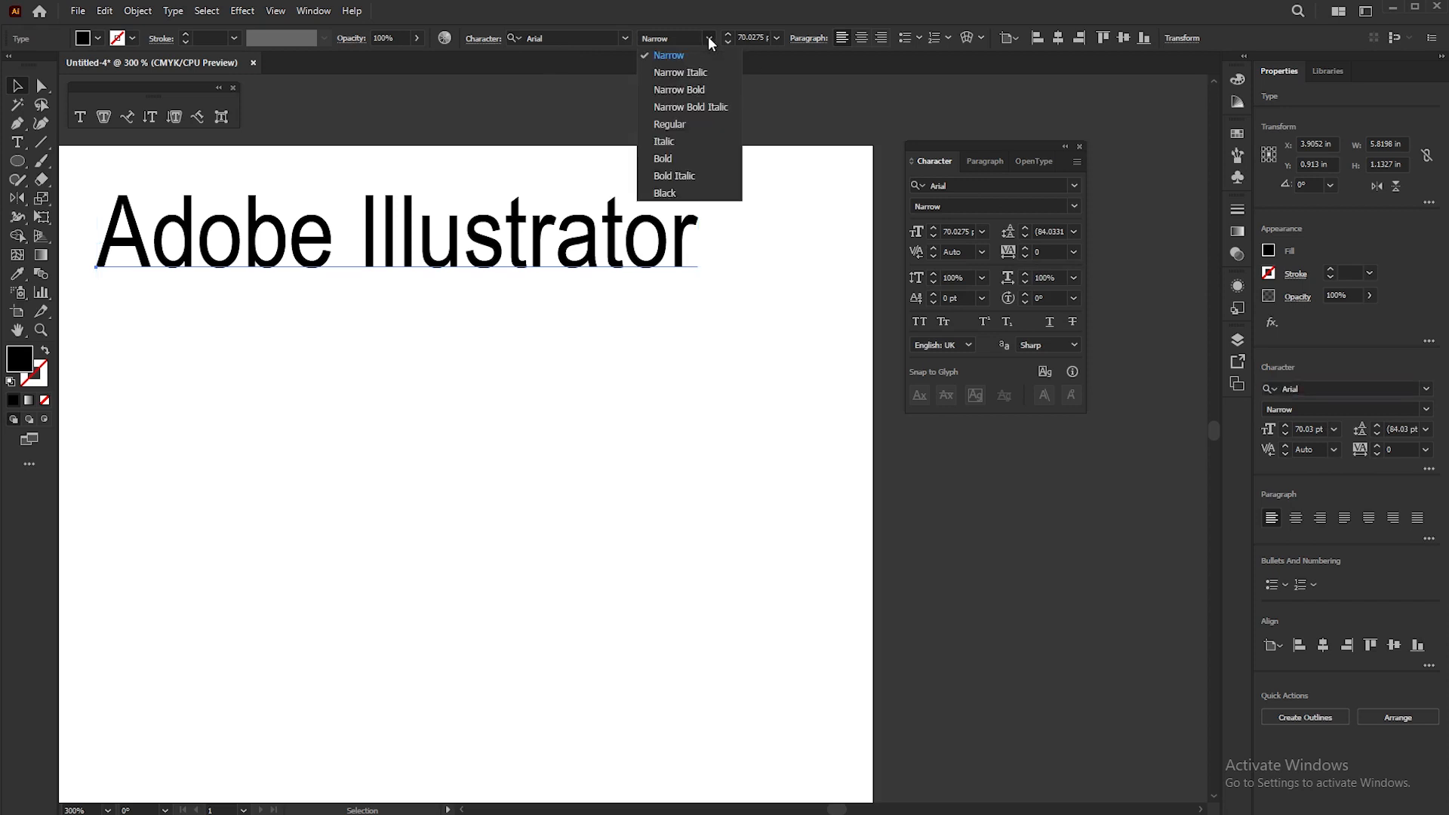
pyautogui.click(672, 124)
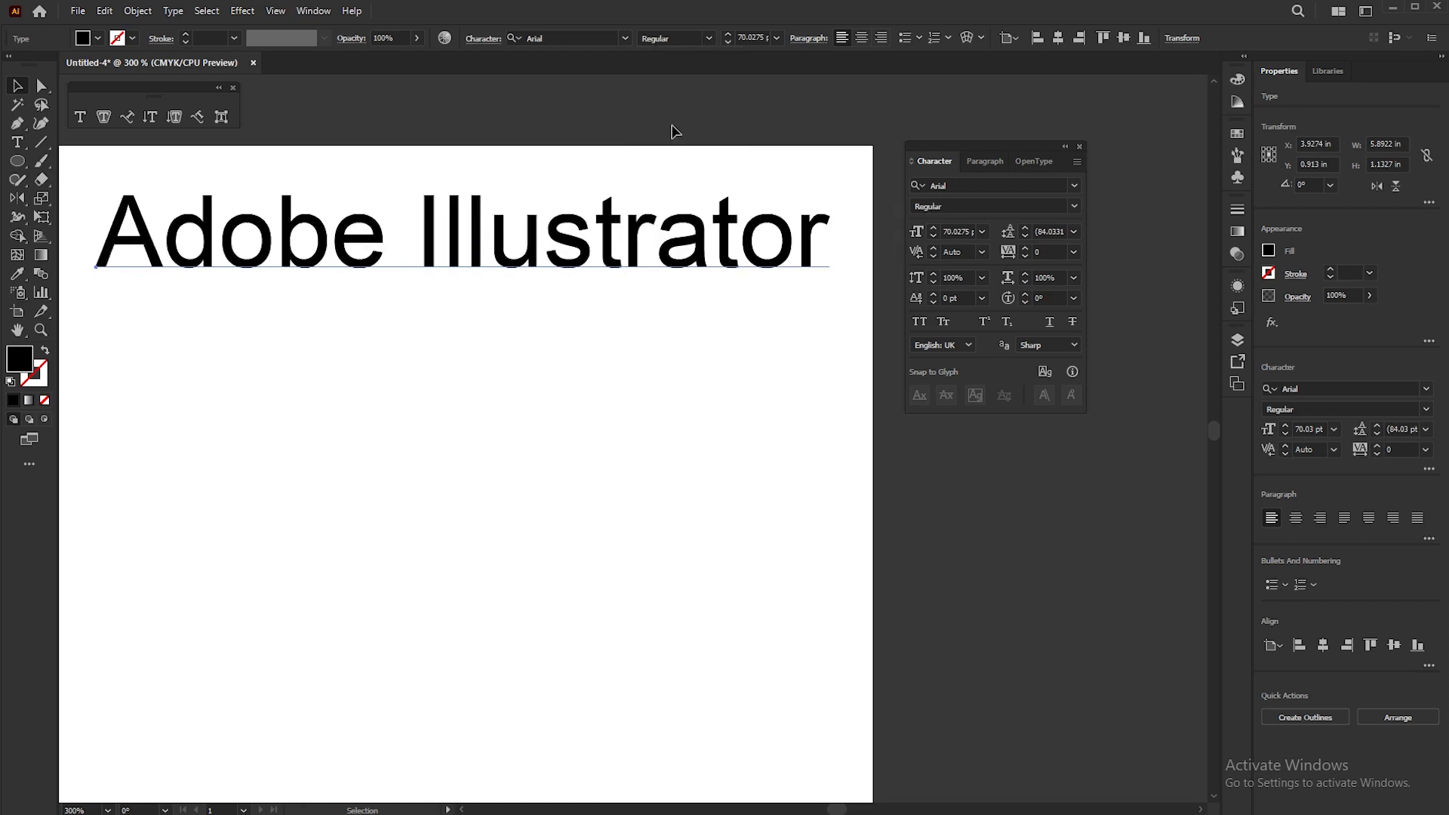
# Step: Move the Character panel clear of the artboard and place the "Adobe Illustrator" text slightly lower on the artboard
pyautogui.moveTo(989, 143); pyautogui.dragTo(1066, 141)
pyautogui.press('space')
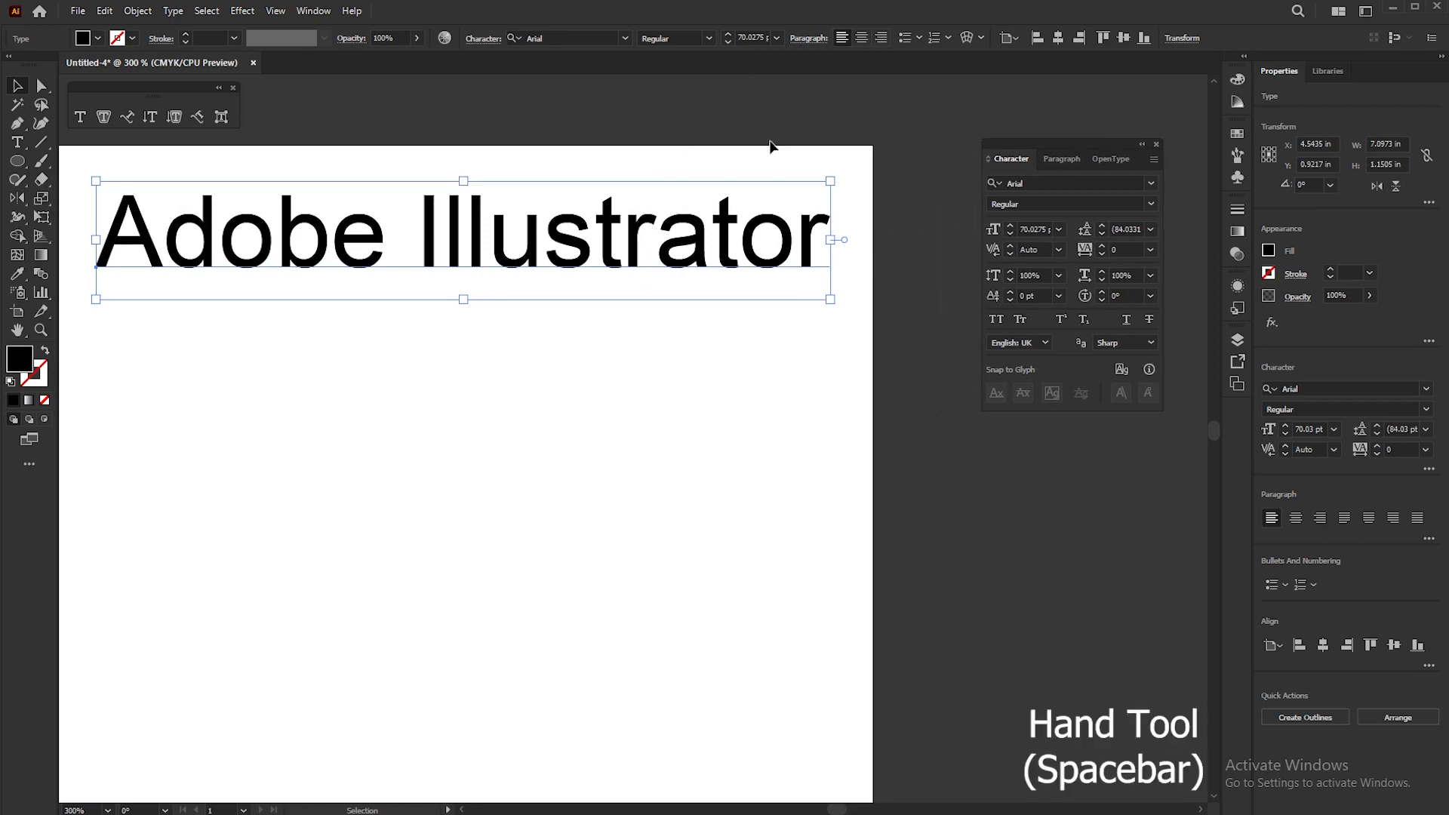
pyautogui.moveTo(656, 153); pyautogui.dragTo(748, 139)
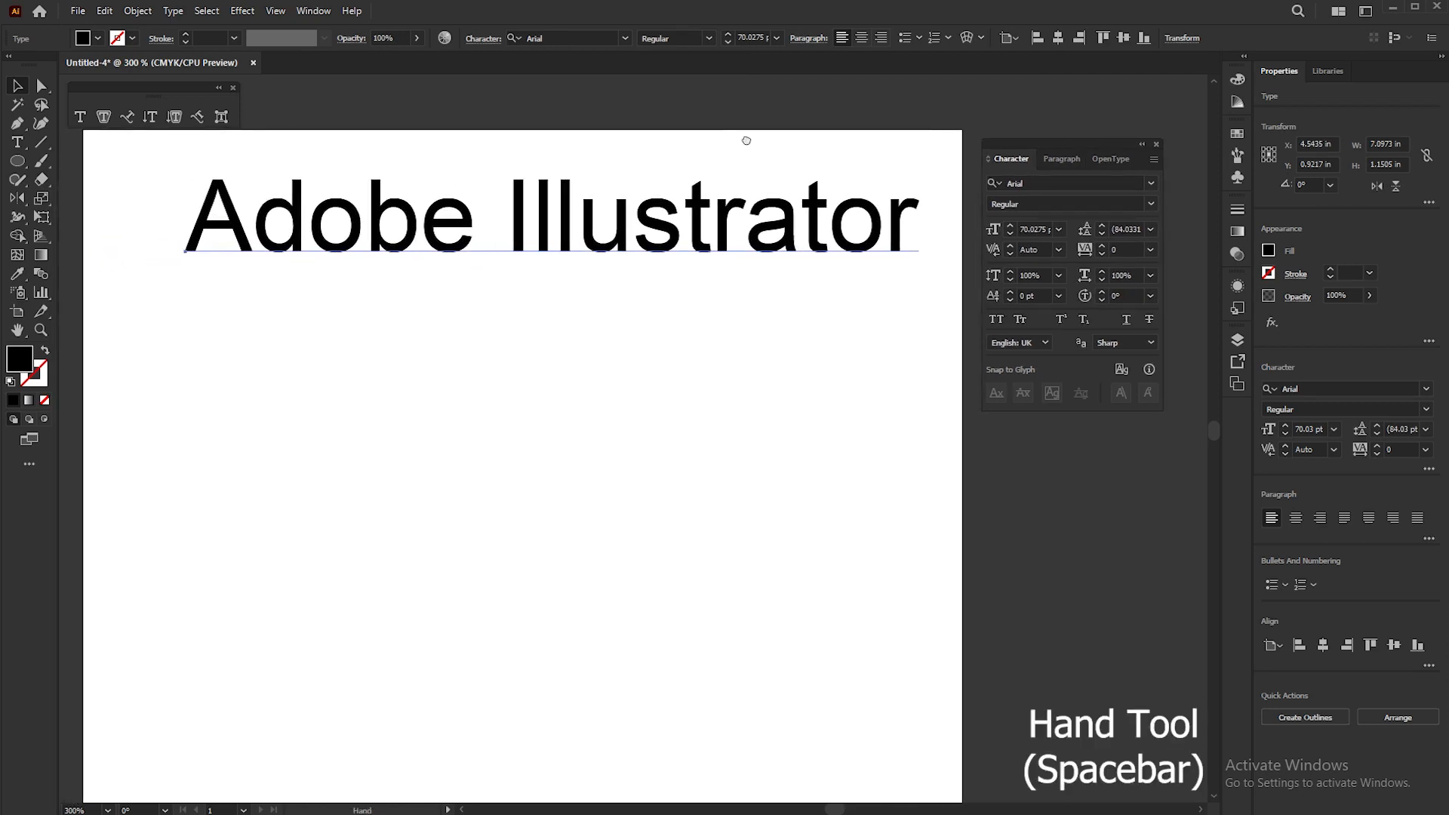
pyautogui.moveTo(722, 208); pyautogui.dragTo(708, 316)
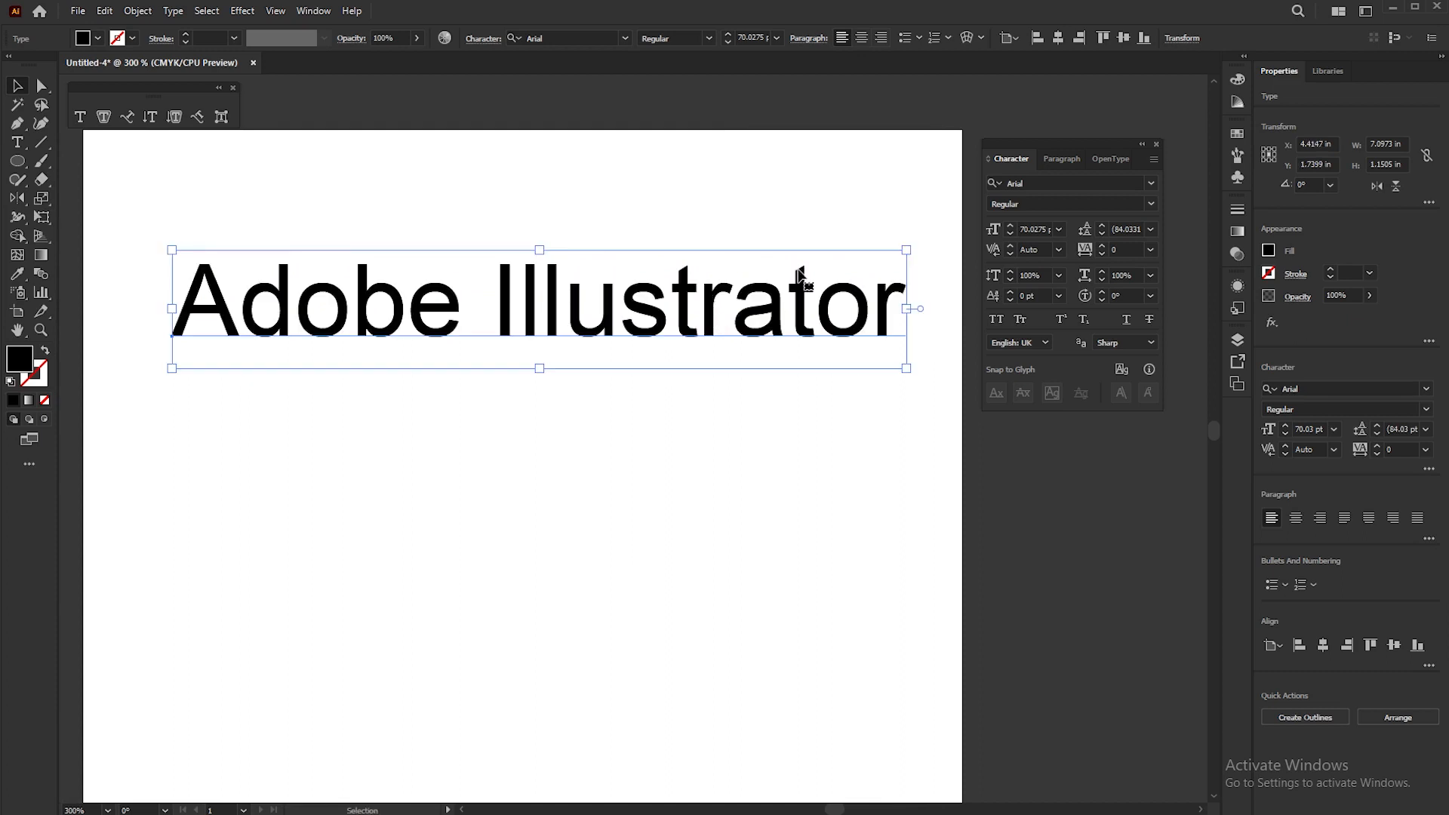
# Step: Look over the Paragraph and OpenType options grouped with the Character settings, and return to the Character settings
pyautogui.click(1065, 158)
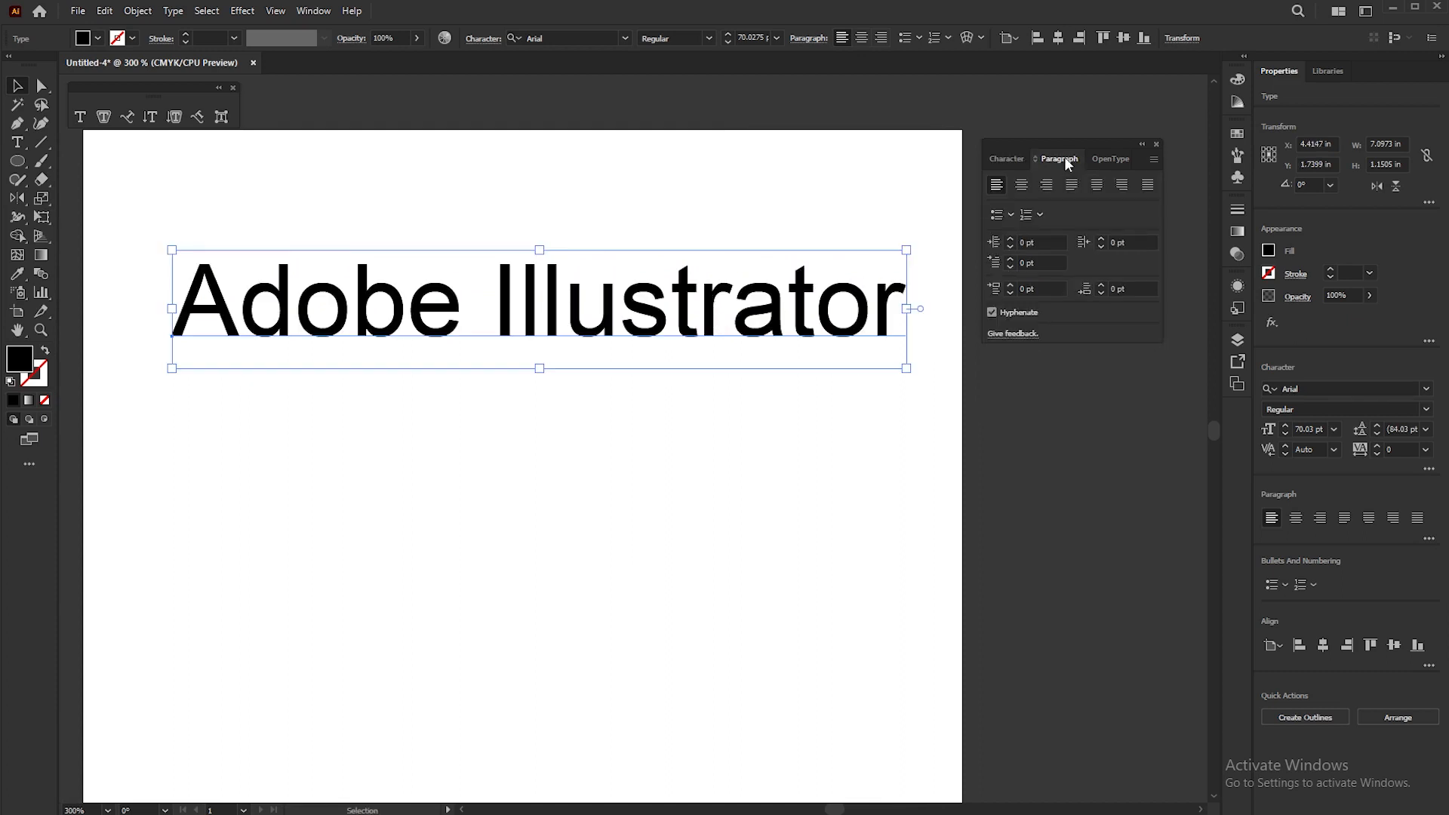
pyautogui.click(1107, 160)
pyautogui.click(1009, 157)
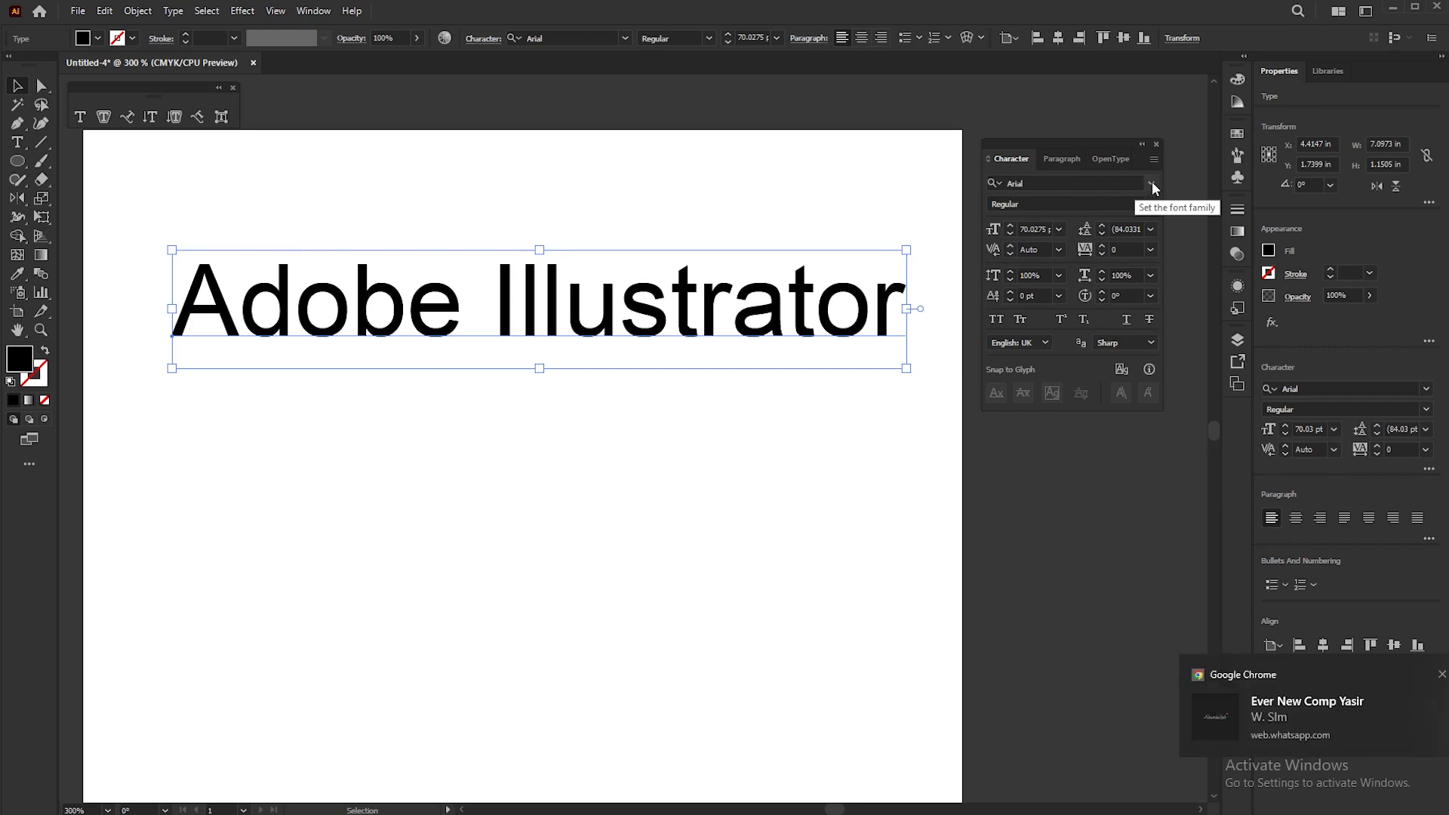
pyautogui.click(1442, 675)
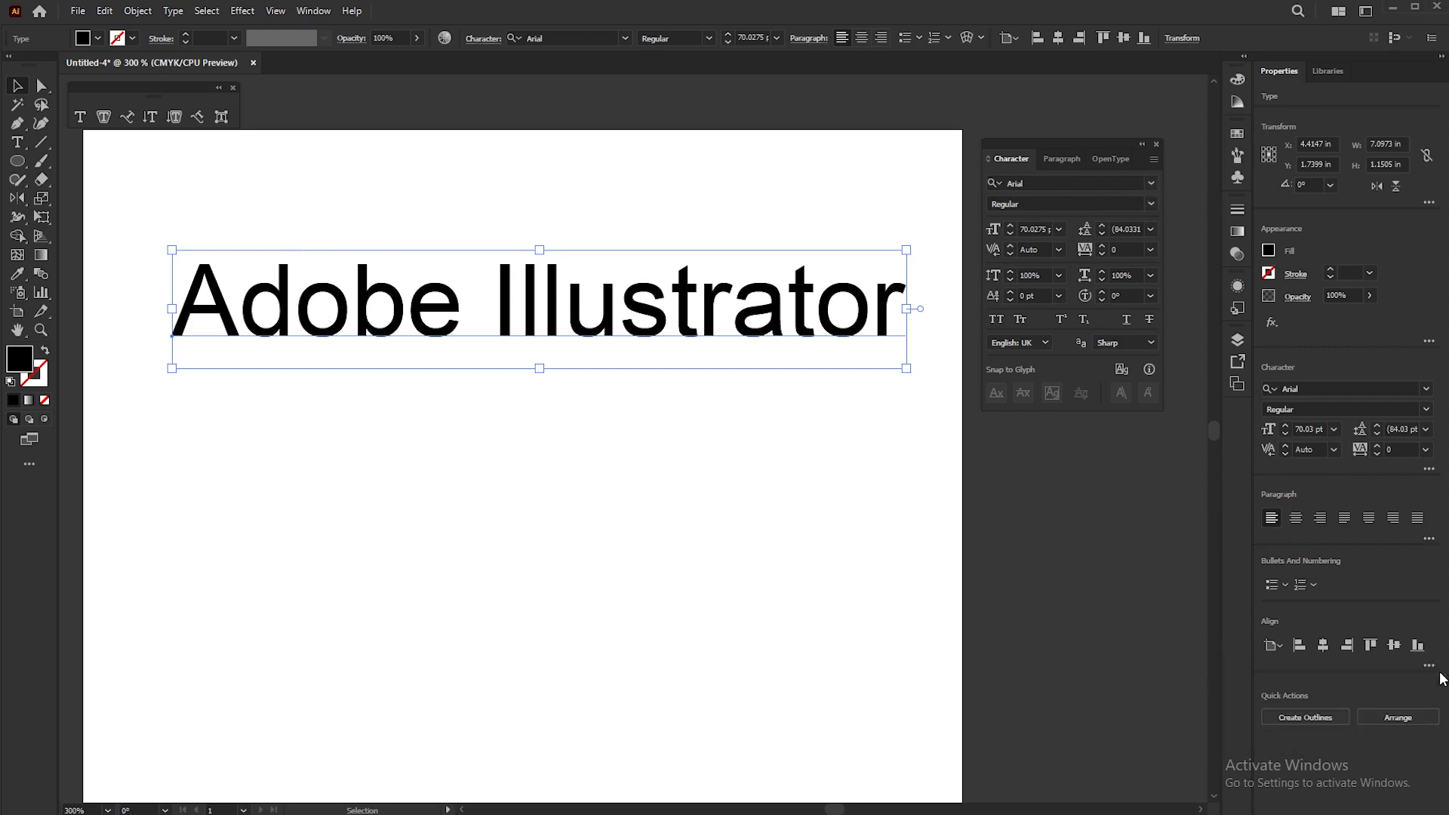
# Step: Browse the font list's live previews and set the "Adobe Illustrator" text's font to Ardiga
pyautogui.click(1152, 183)
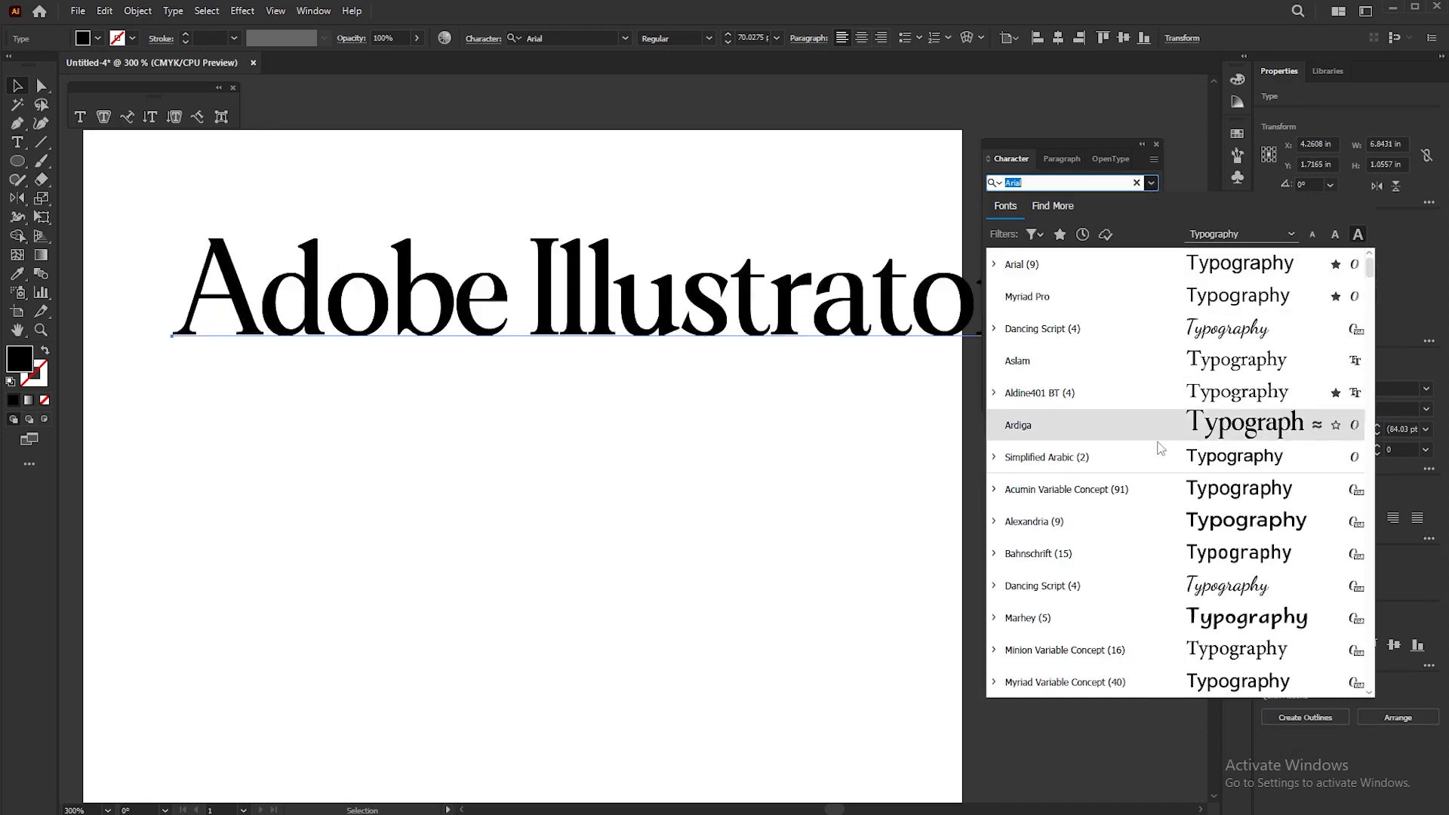
pyautogui.scroll(-10, 1158, 442)
pyautogui.scroll(3, 1162, 456)
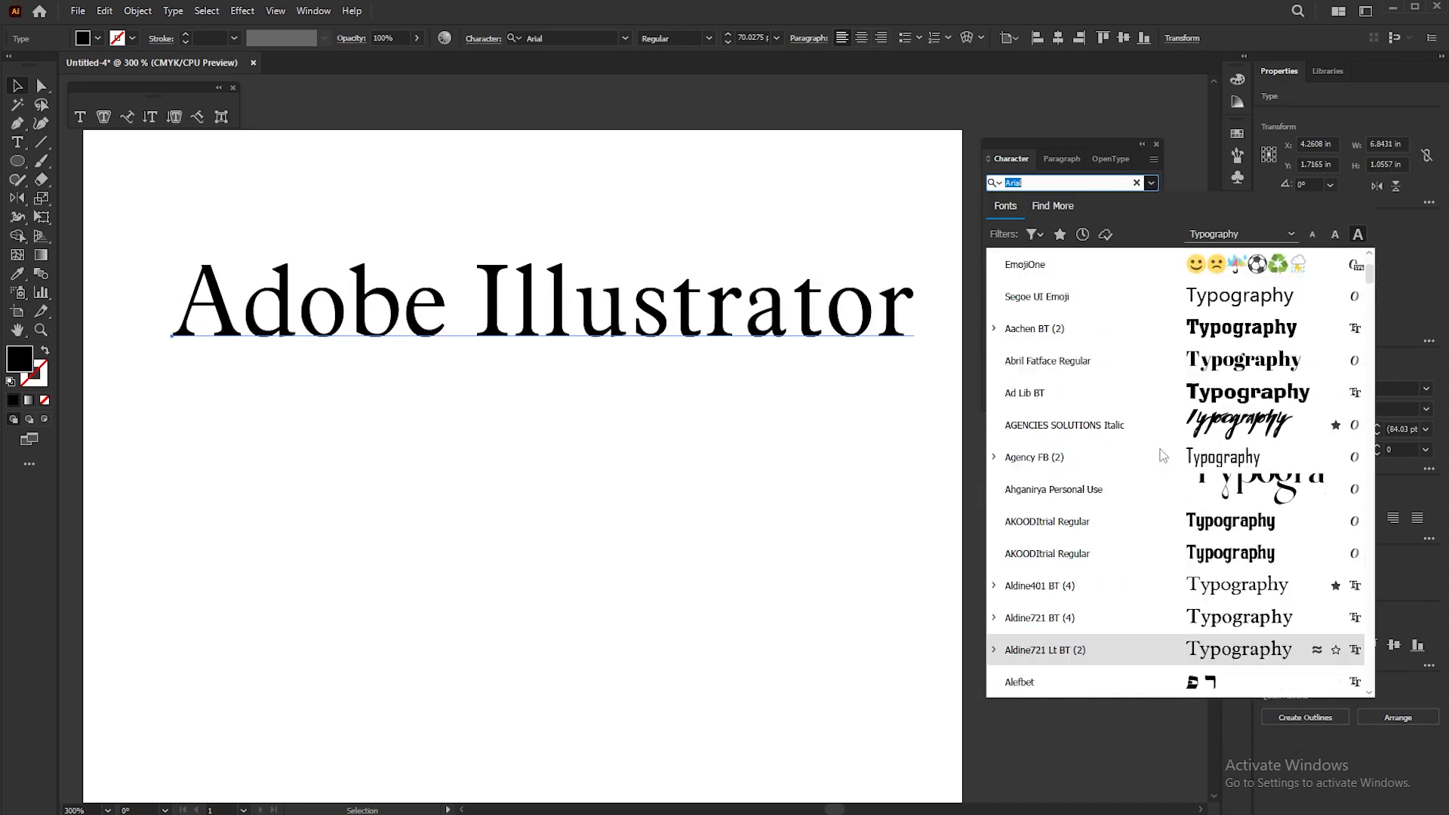
pyautogui.scroll(4, 1163, 455)
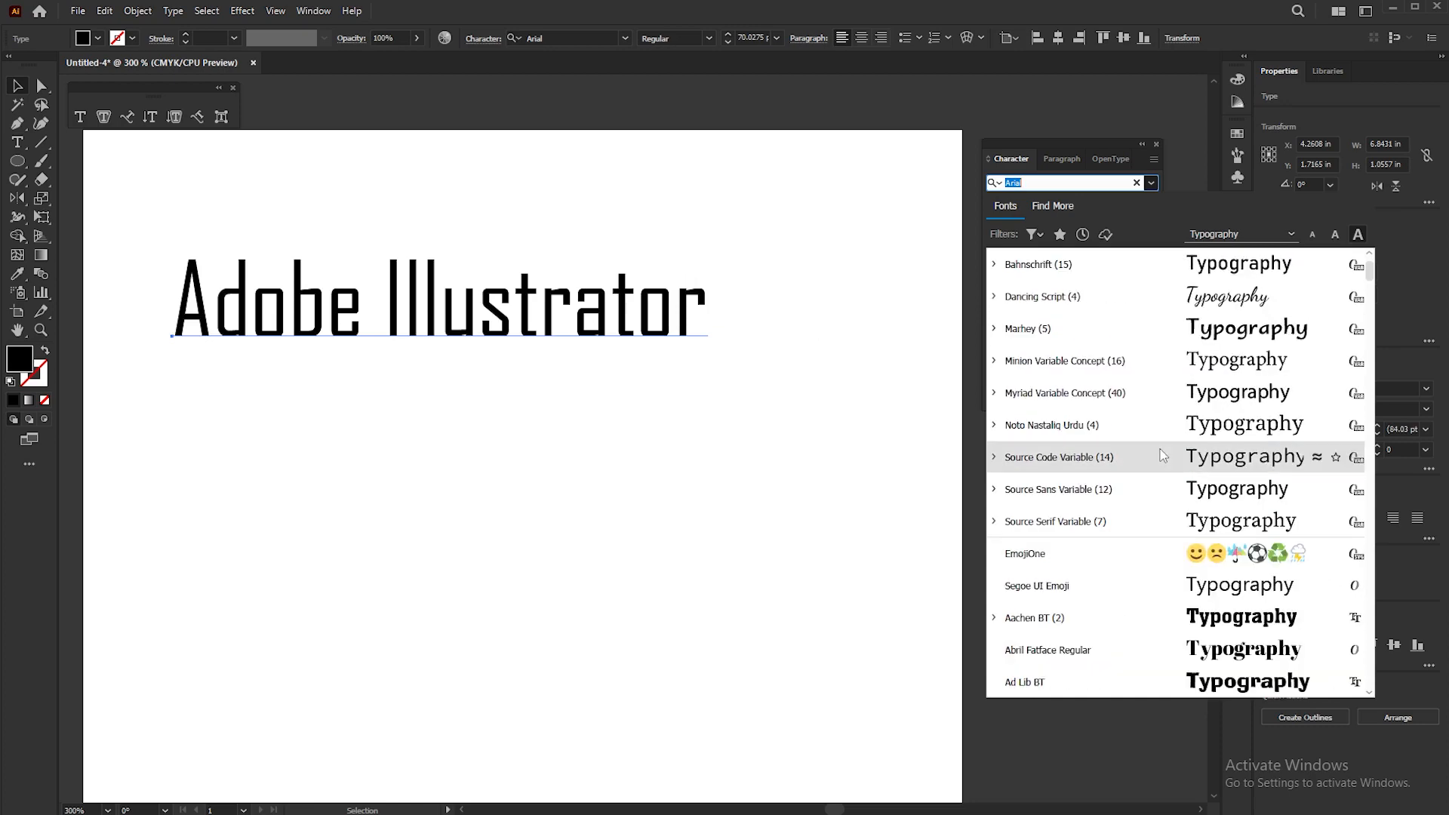
pyautogui.scroll(5, 1163, 456)
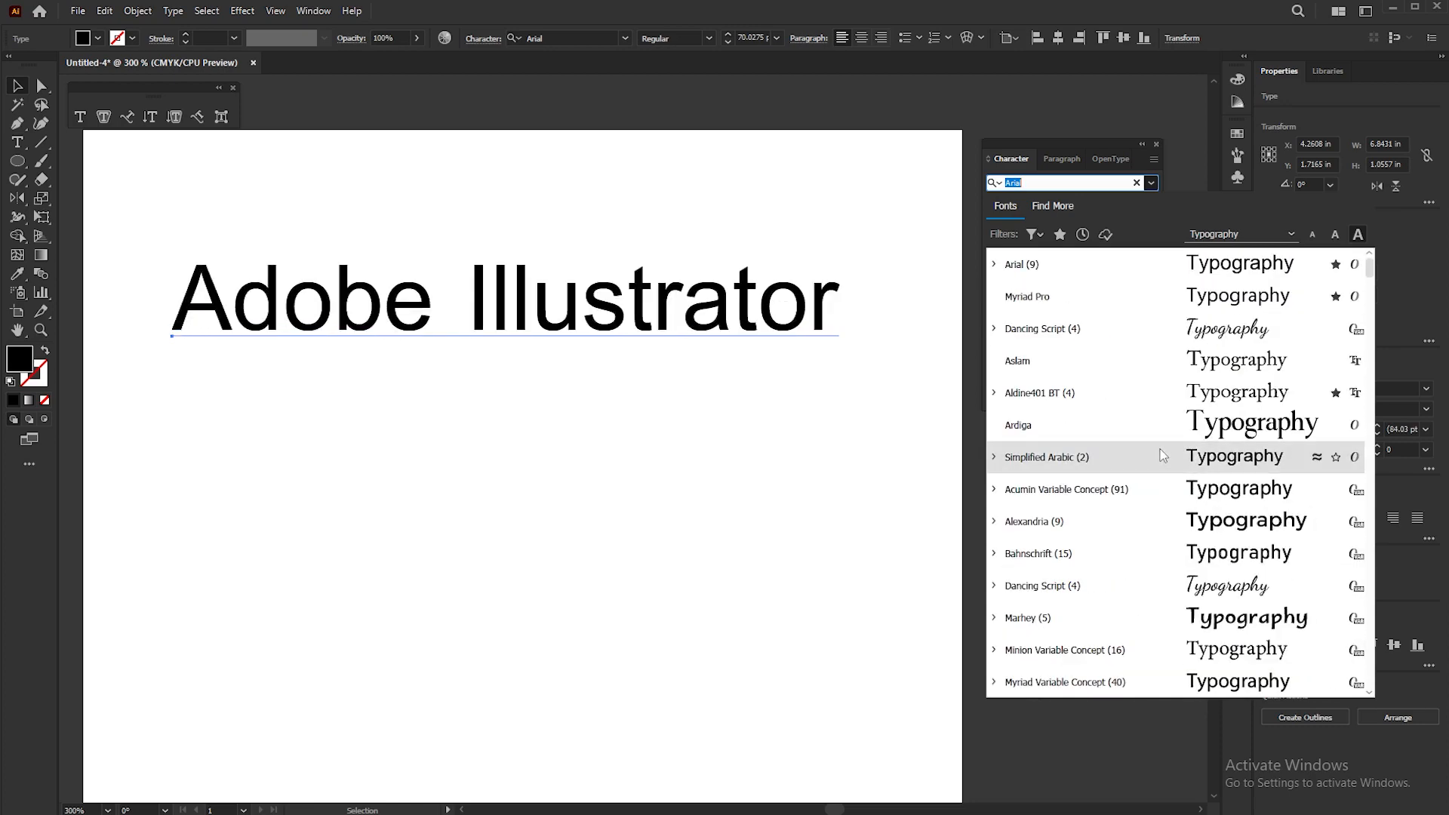
pyautogui.click(1163, 425)
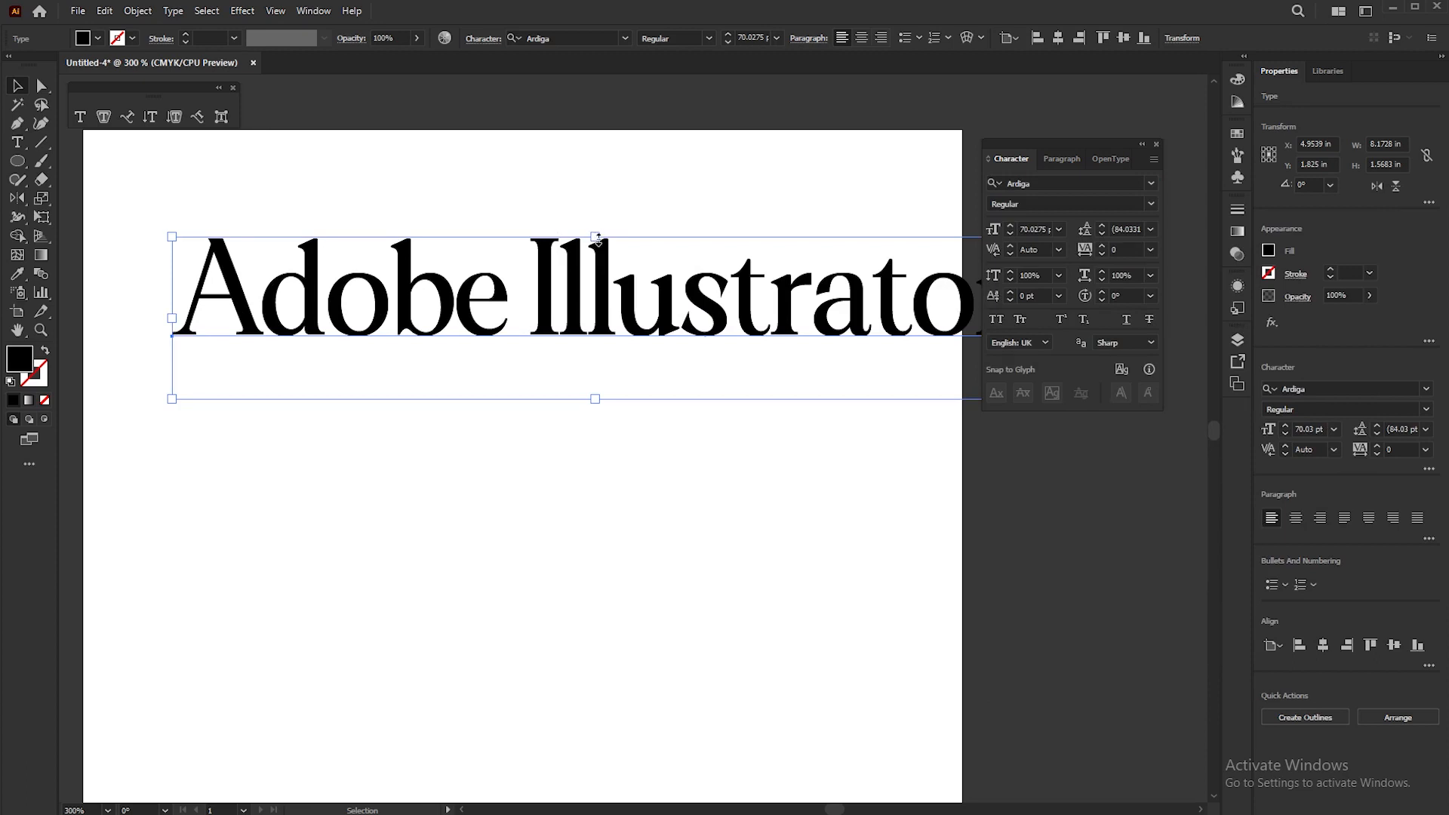
# Step: Scale the Ardiga text down to about 53.9 pt, move it up within the artboard, and check its available font styles
pyautogui.moveTo(597, 238); pyautogui.dragTo(595, 275)
pyautogui.moveTo(675, 330); pyautogui.dragTo(604, 256)
pyautogui.click(1151, 204)
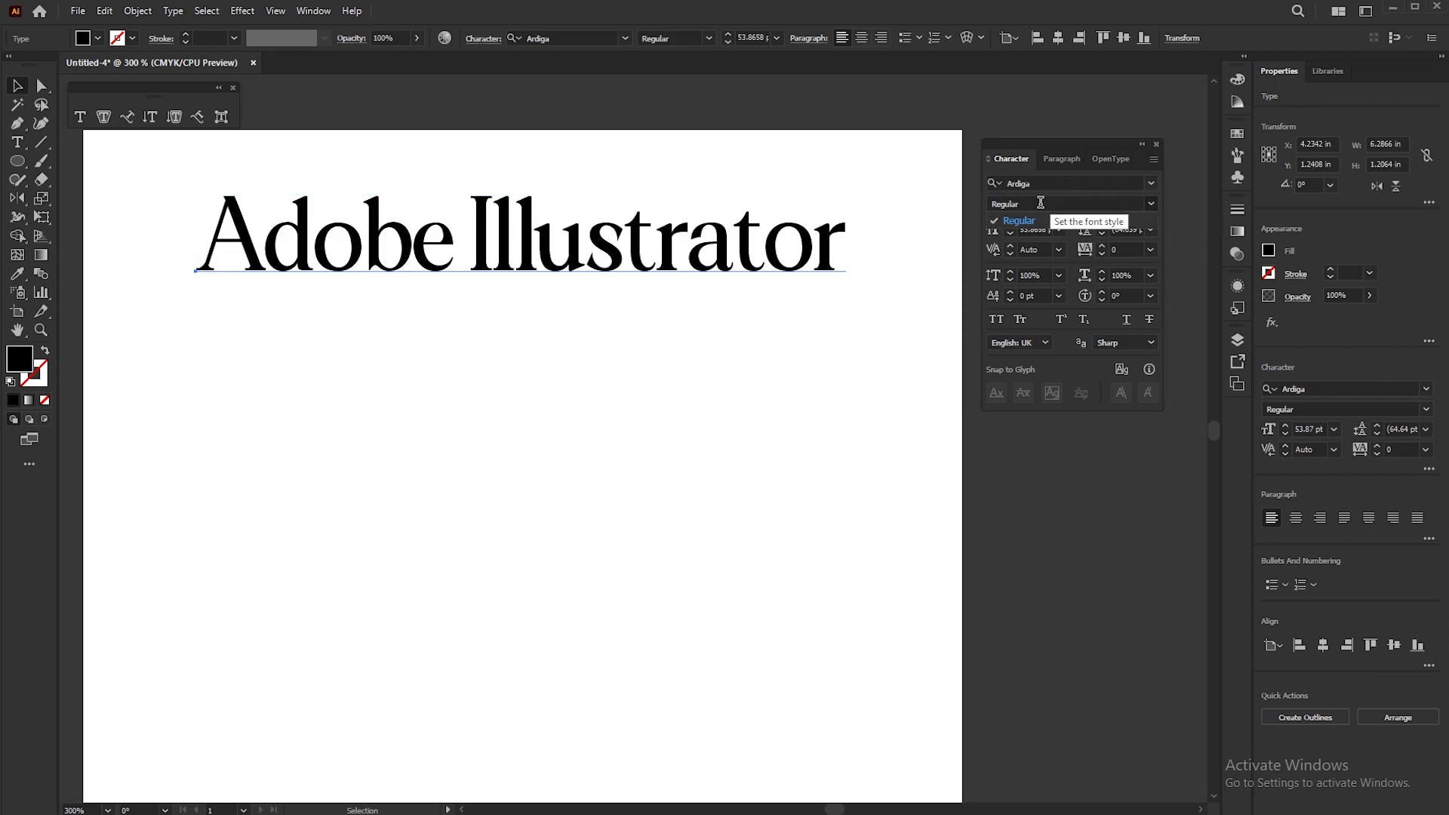
pyautogui.click(984, 192)
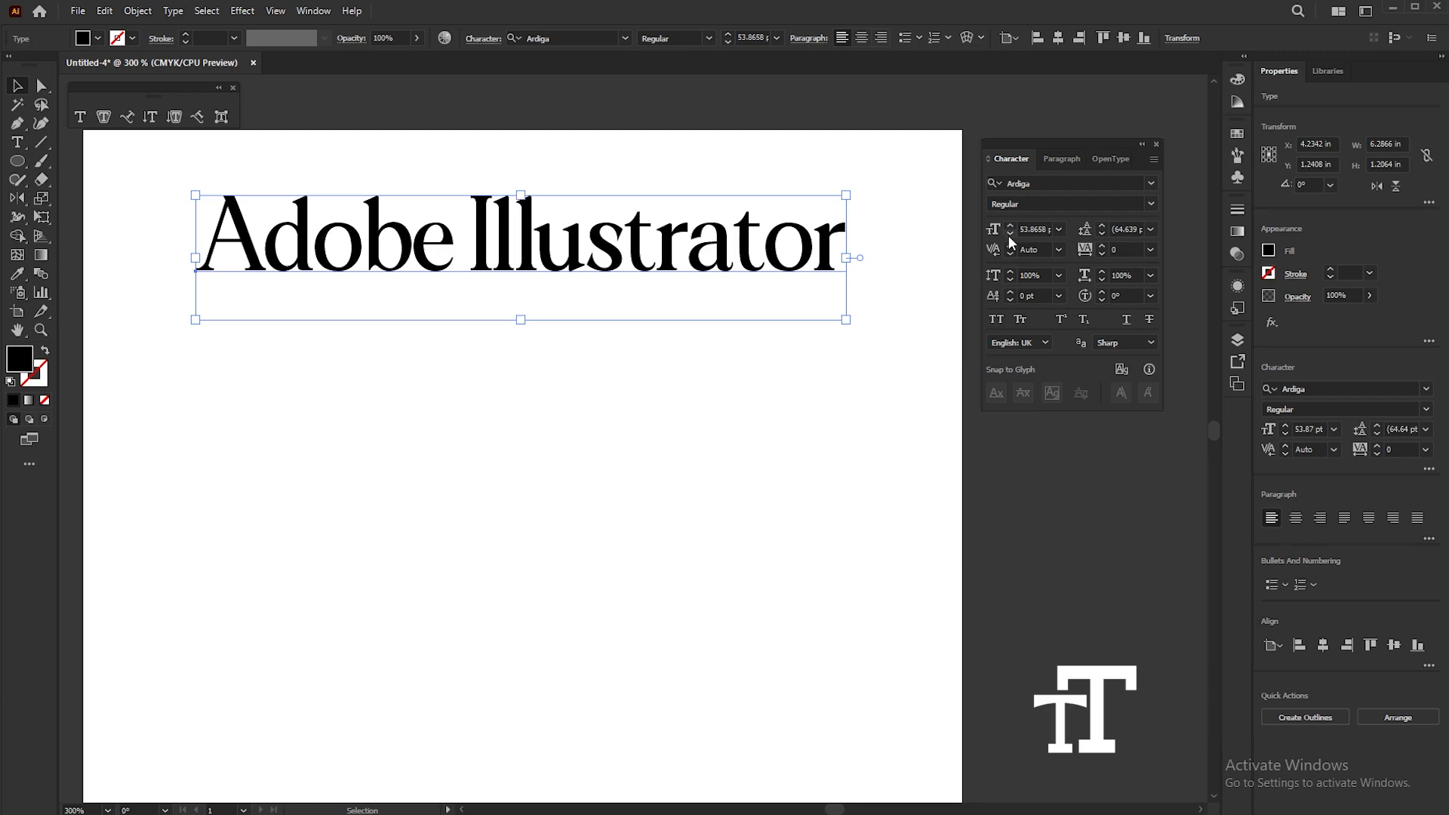
# Step: Set the text's font size to 57 pt and raise it further in 1 pt steps
pyautogui.click(1032, 227)
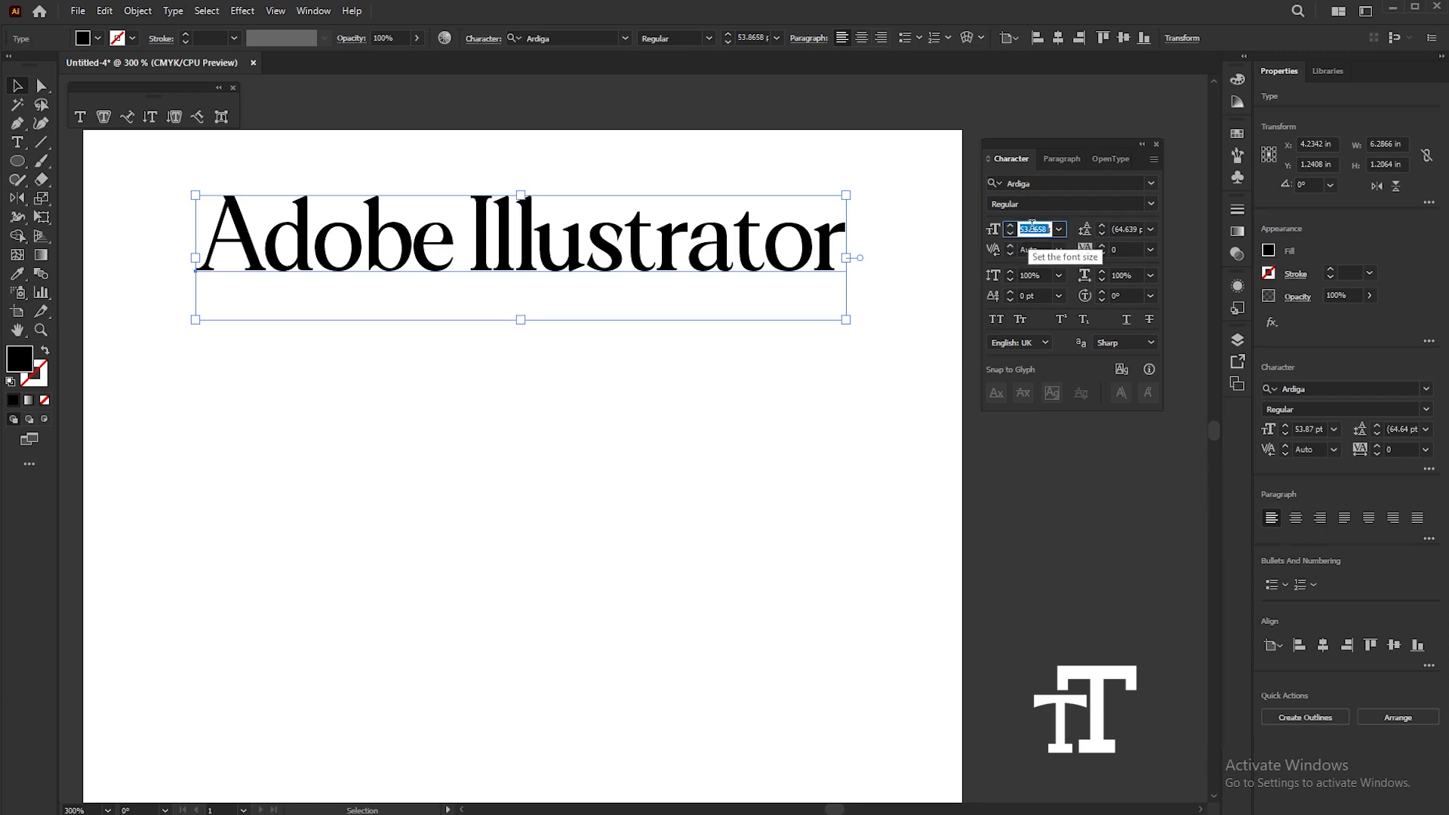
pyautogui.write('57')
pyautogui.press('Return')
pyautogui.press('Up')
pyautogui.press('Up')
pyautogui.press('Up')
pyautogui.press('Up')
pyautogui.press('Up')
pyautogui.press('Up')
pyautogui.press('Up')
pyautogui.press('Up')
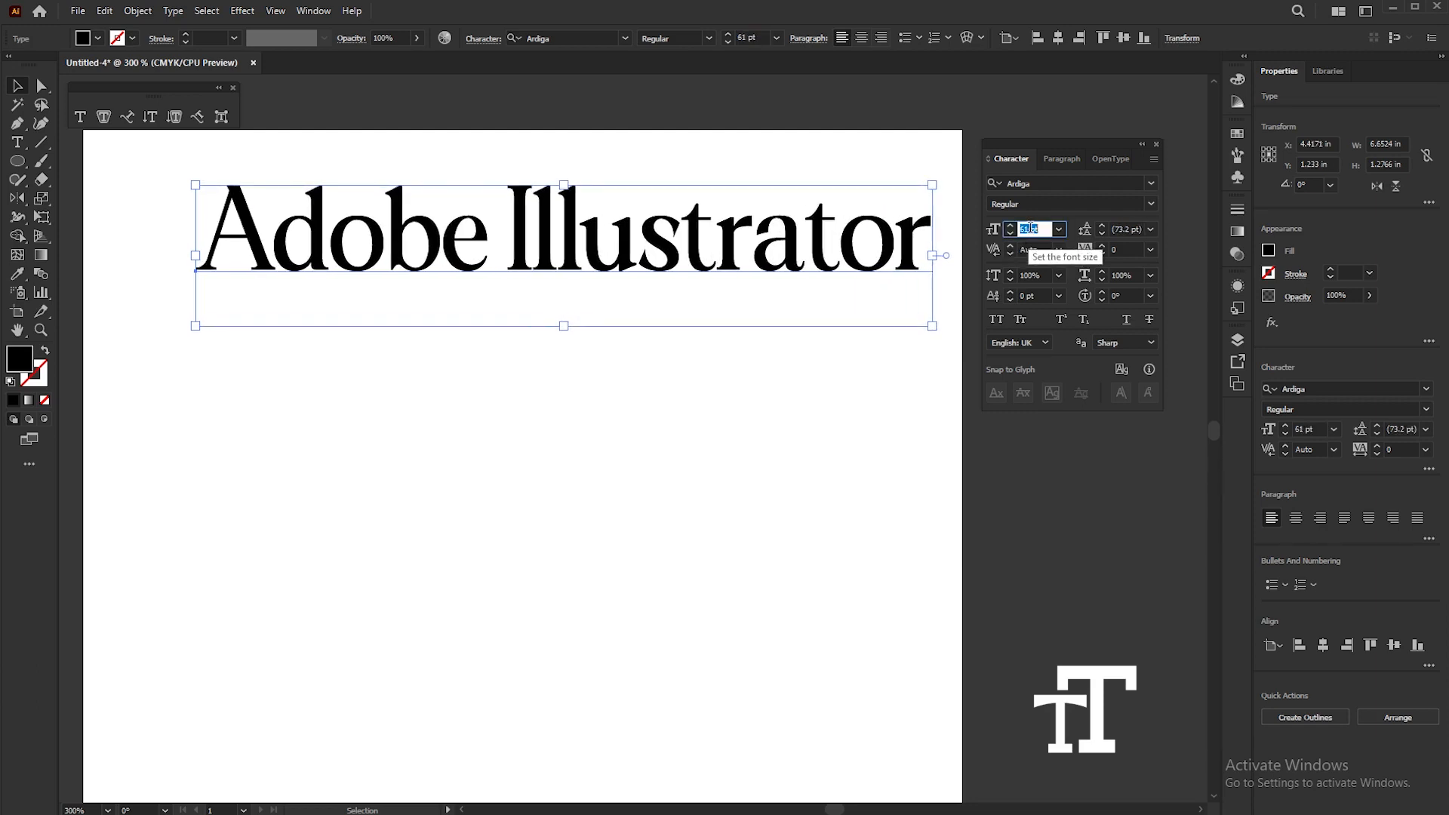
# Step: Lower the text's font size in 1 pt steps to 55 pt
pyautogui.press('Down')
pyautogui.press('Down')
pyautogui.press('Down')
pyautogui.press('Down')
pyautogui.press('Down')
pyautogui.press('Down')
pyautogui.press('Down')
pyautogui.press('Down')
pyautogui.press('Down')
pyautogui.press('Down')
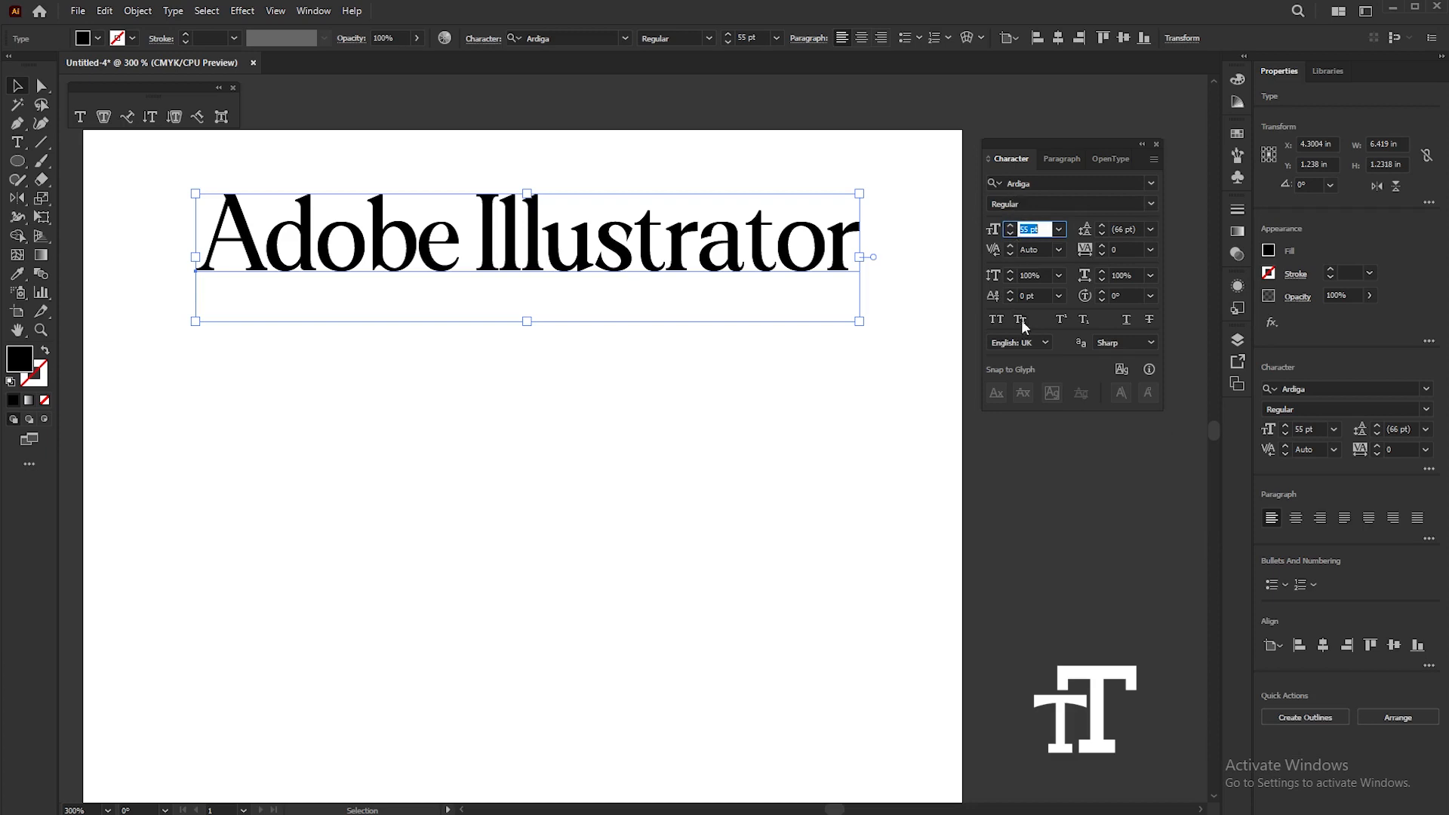
# Step: Step the text's font size up to 60 pt and back down to 47 pt
pyautogui.click(1010, 227)
pyautogui.click(1010, 227)
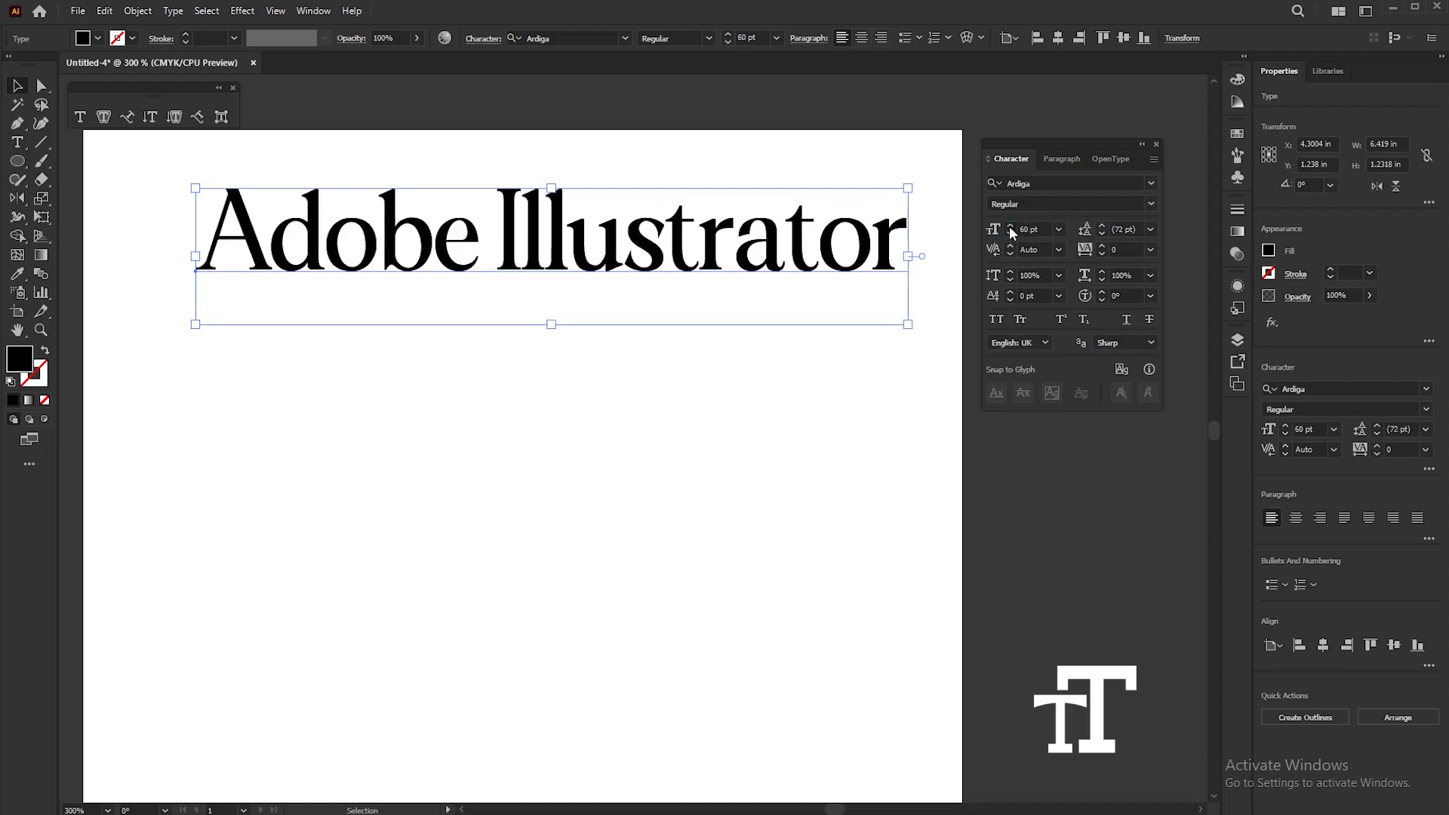
pyautogui.click(1011, 233)
pyautogui.click(1010, 233)
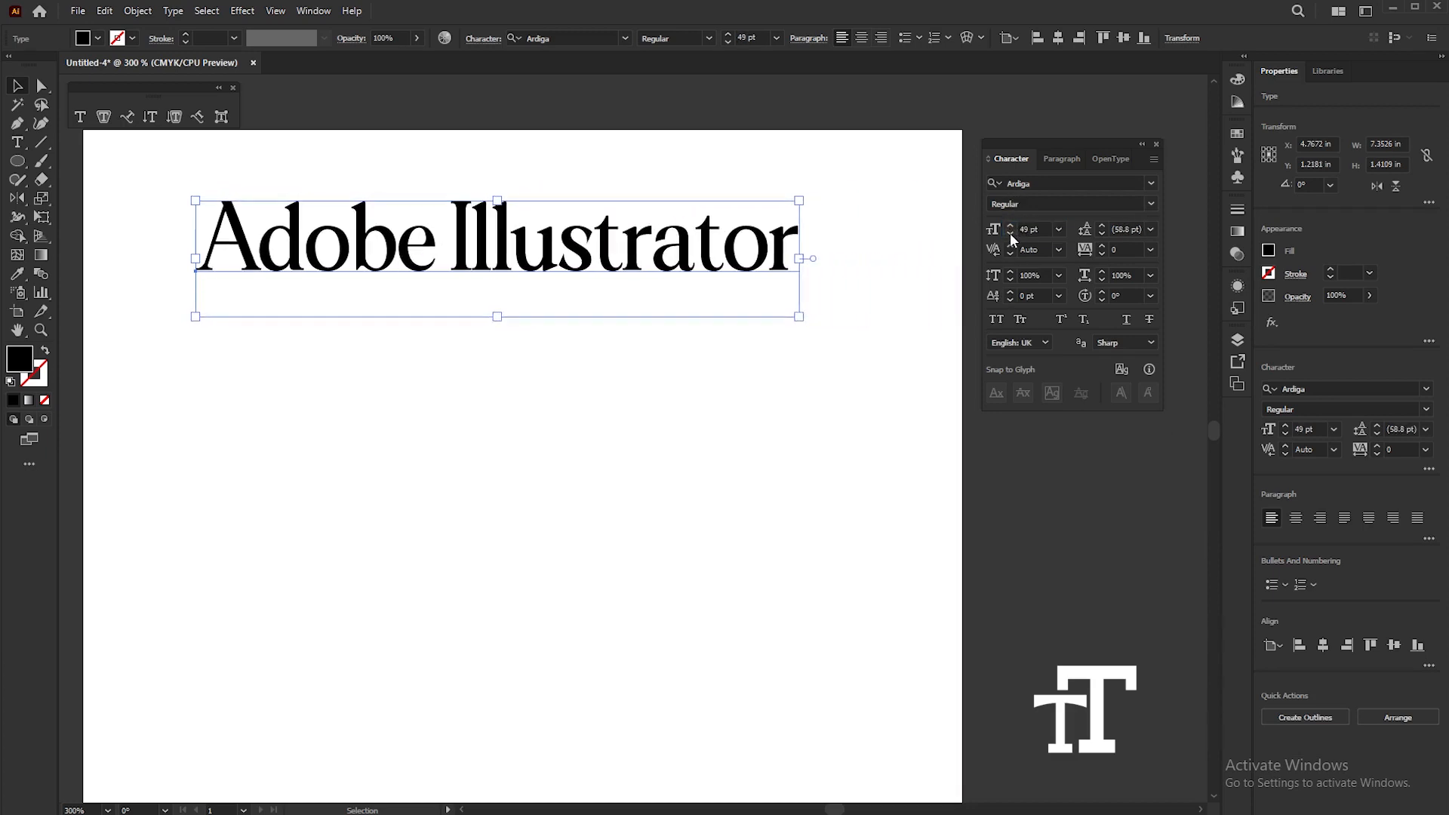
pyautogui.click(1009, 233)
pyautogui.click(1010, 233)
pyautogui.click(1010, 233)
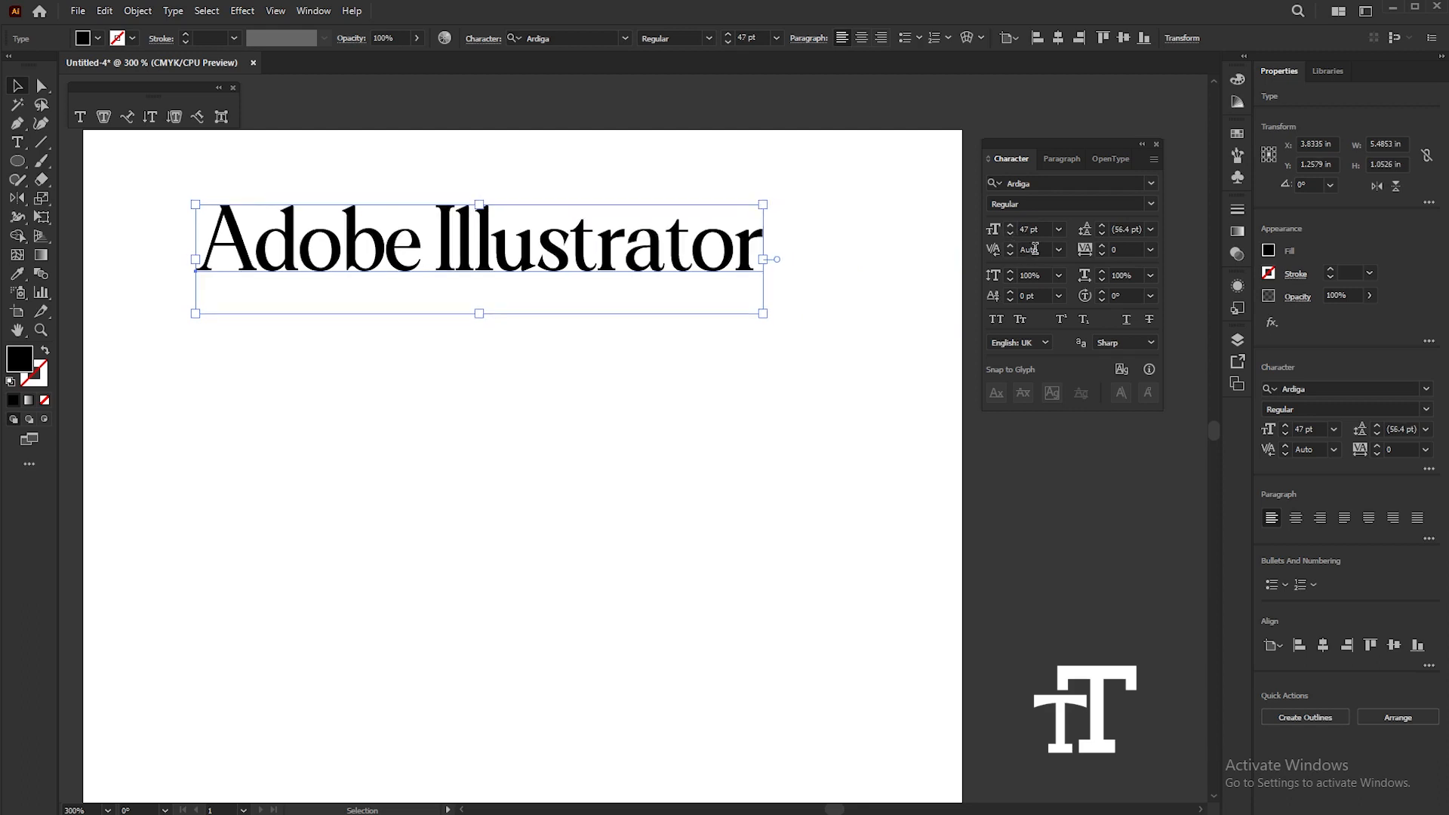
# Step: Set the "Adobe Illustrator" text's font size to 60 pt and reposition it in the upper part of the artboard
pyautogui.moveTo(754, 254); pyautogui.dragTo(774, 368)
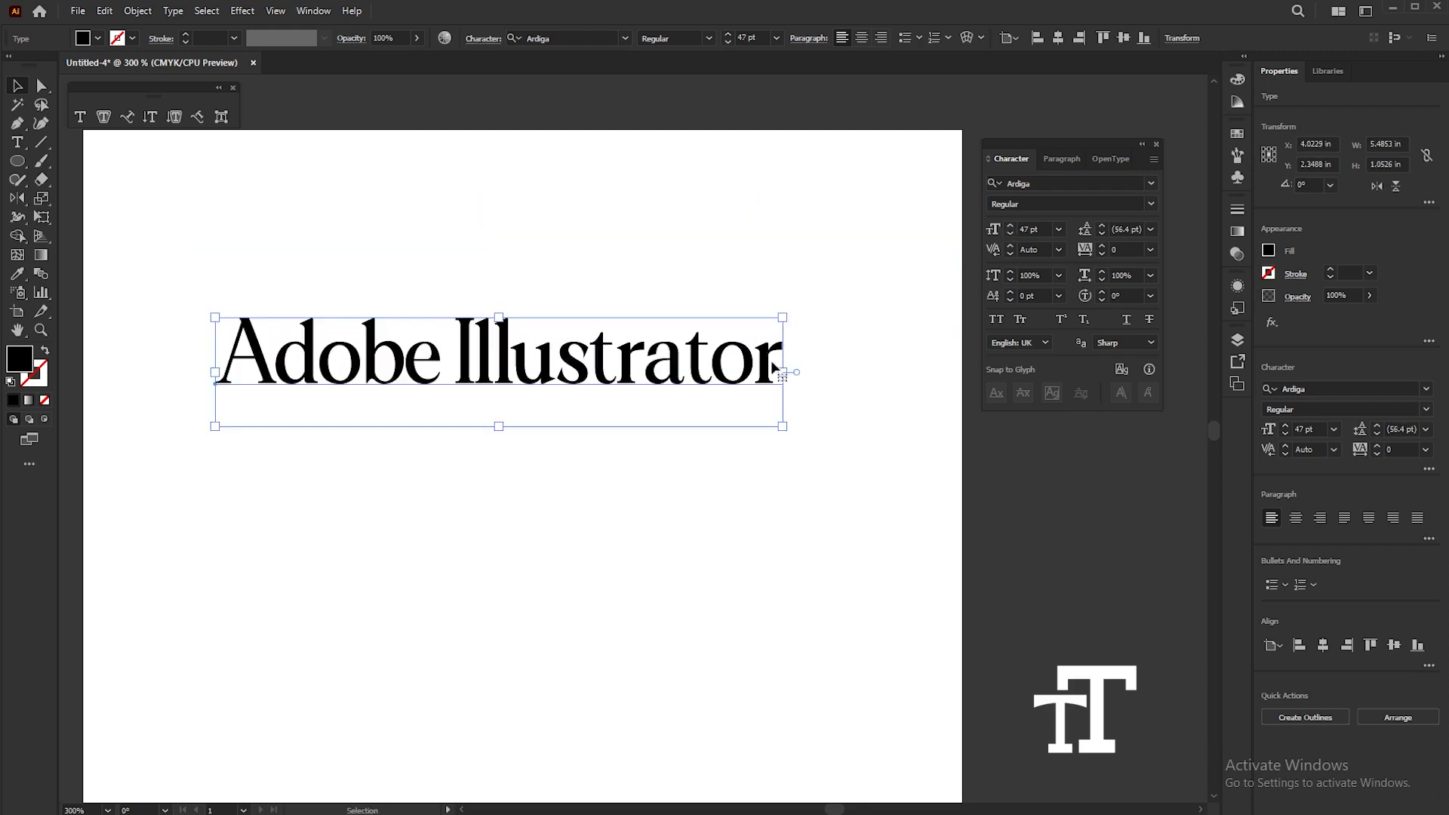
pyautogui.click(1058, 229)
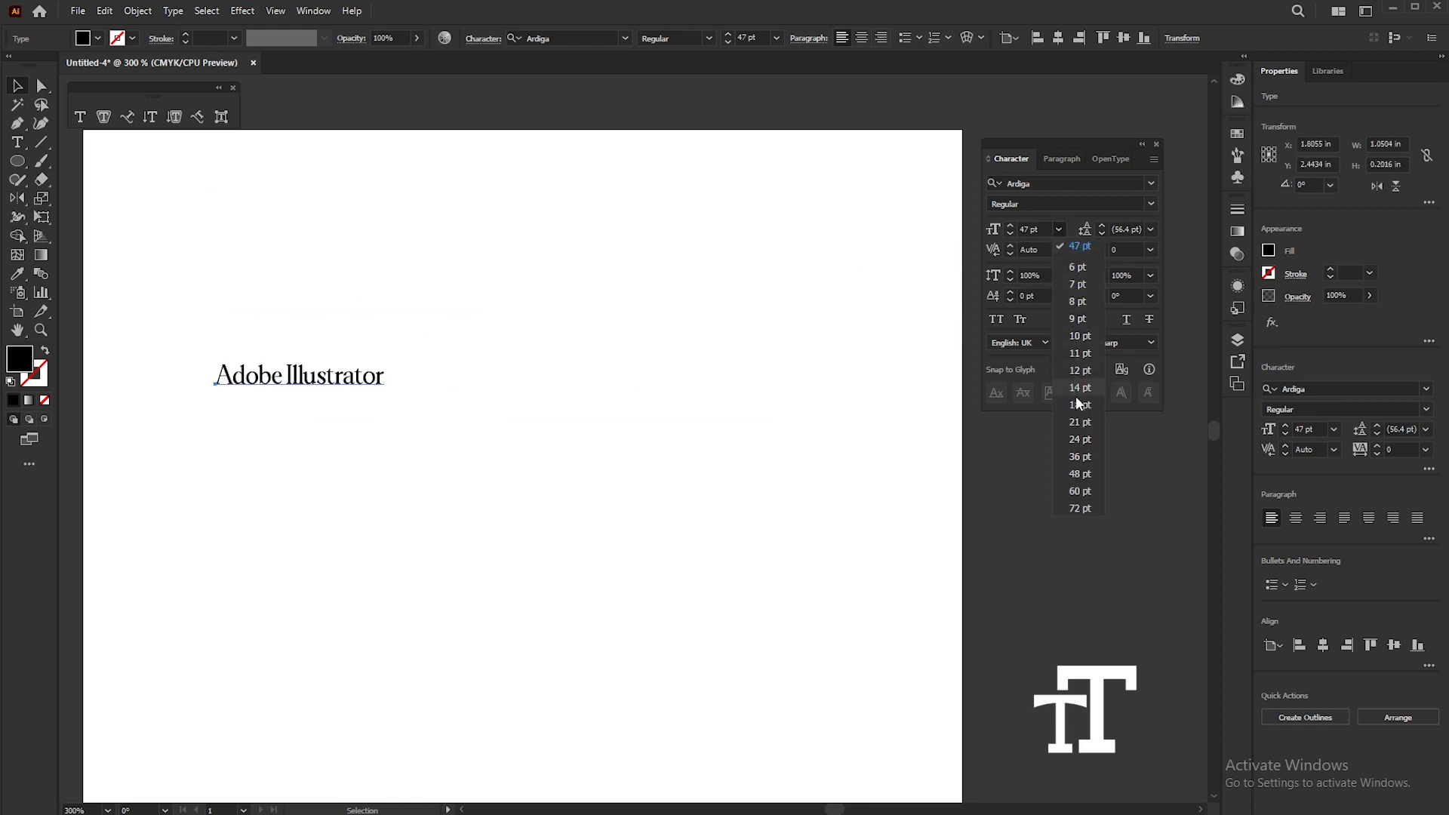
pyautogui.click(1086, 491)
pyautogui.moveTo(918, 353); pyautogui.dragTo(874, 261)
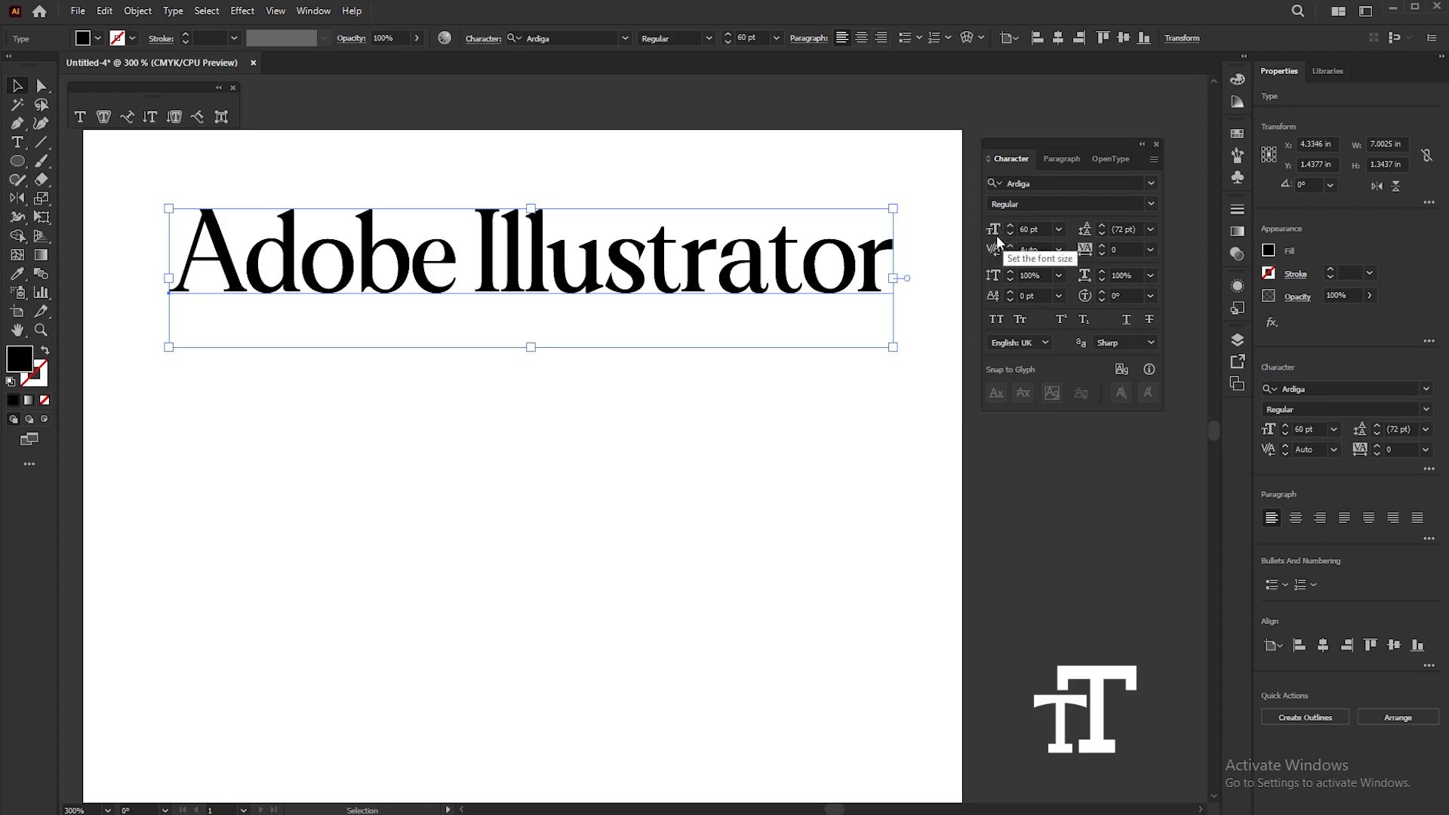
pyautogui.moveTo(871, 255); pyautogui.dragTo(861, 278)
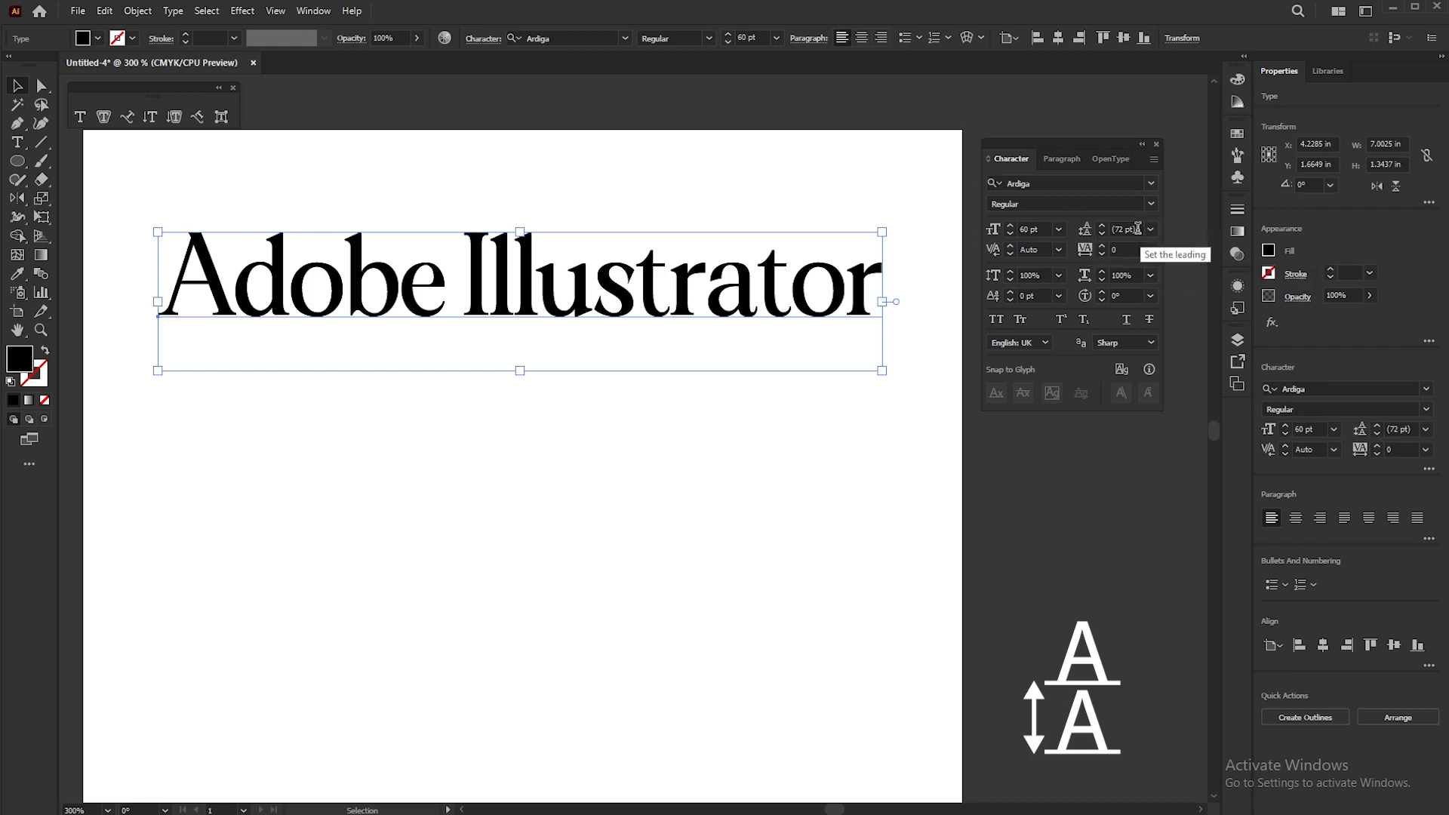
# Step: Step the "Adobe Illustrator" text's leading up to 84 pt and switch it to the 72 pt preset
pyautogui.click(1103, 226)
pyautogui.click(1103, 233)
pyautogui.doubleClick(1123, 230)
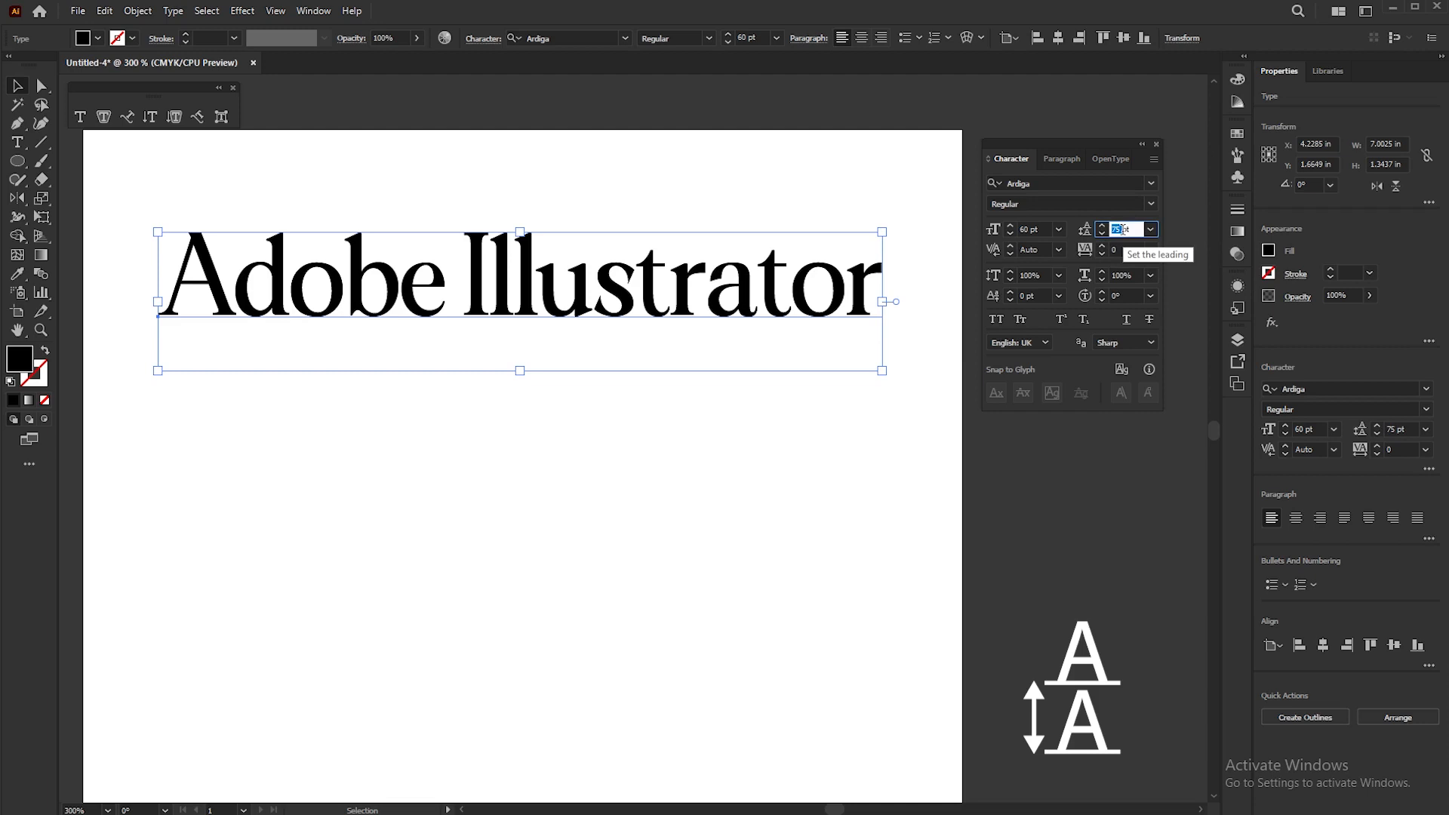
pyautogui.scroll(10, 1123, 229)
pyautogui.scroll(4, 1123, 230)
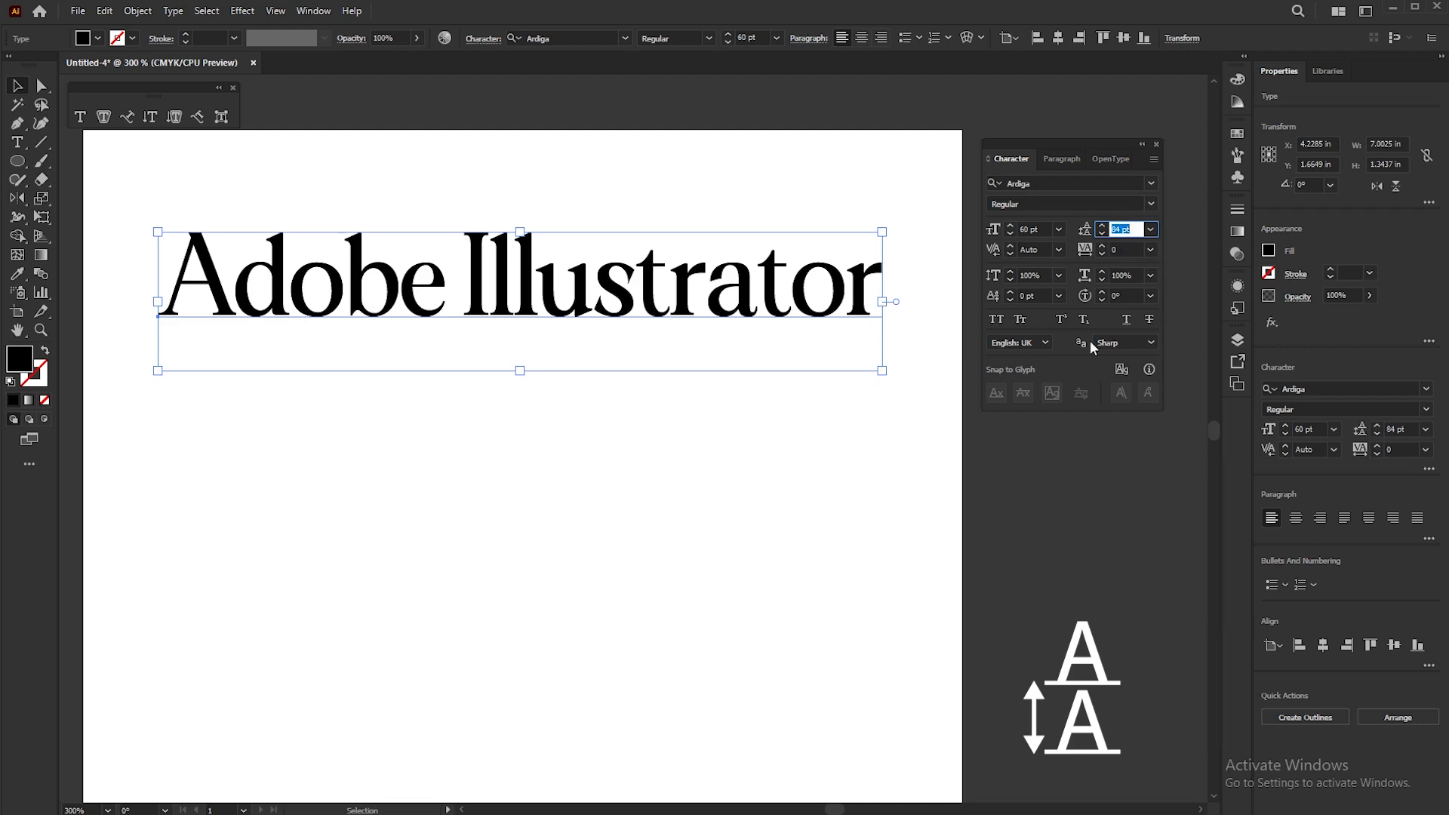
pyautogui.click(1151, 230)
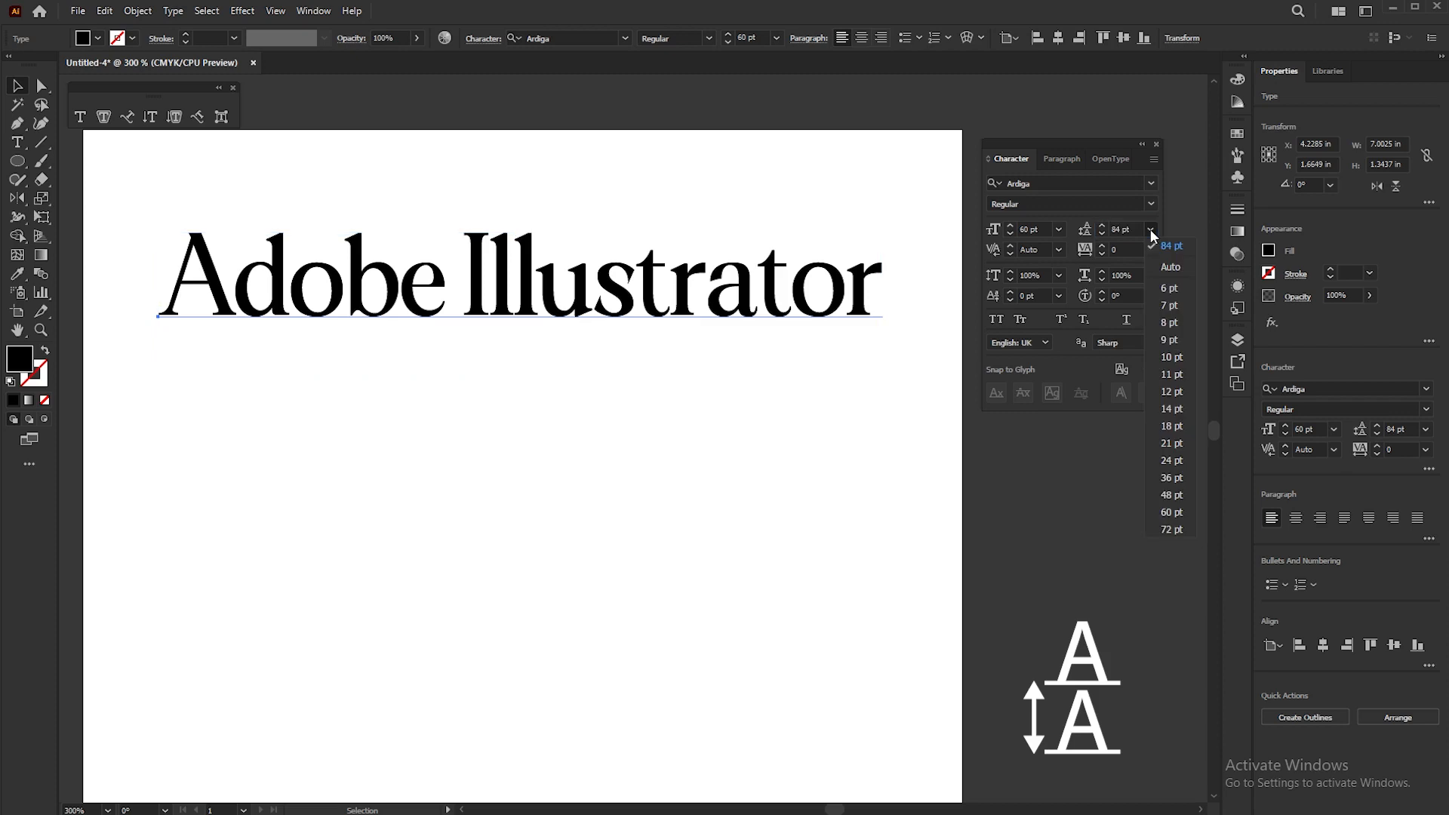
pyautogui.click(1172, 529)
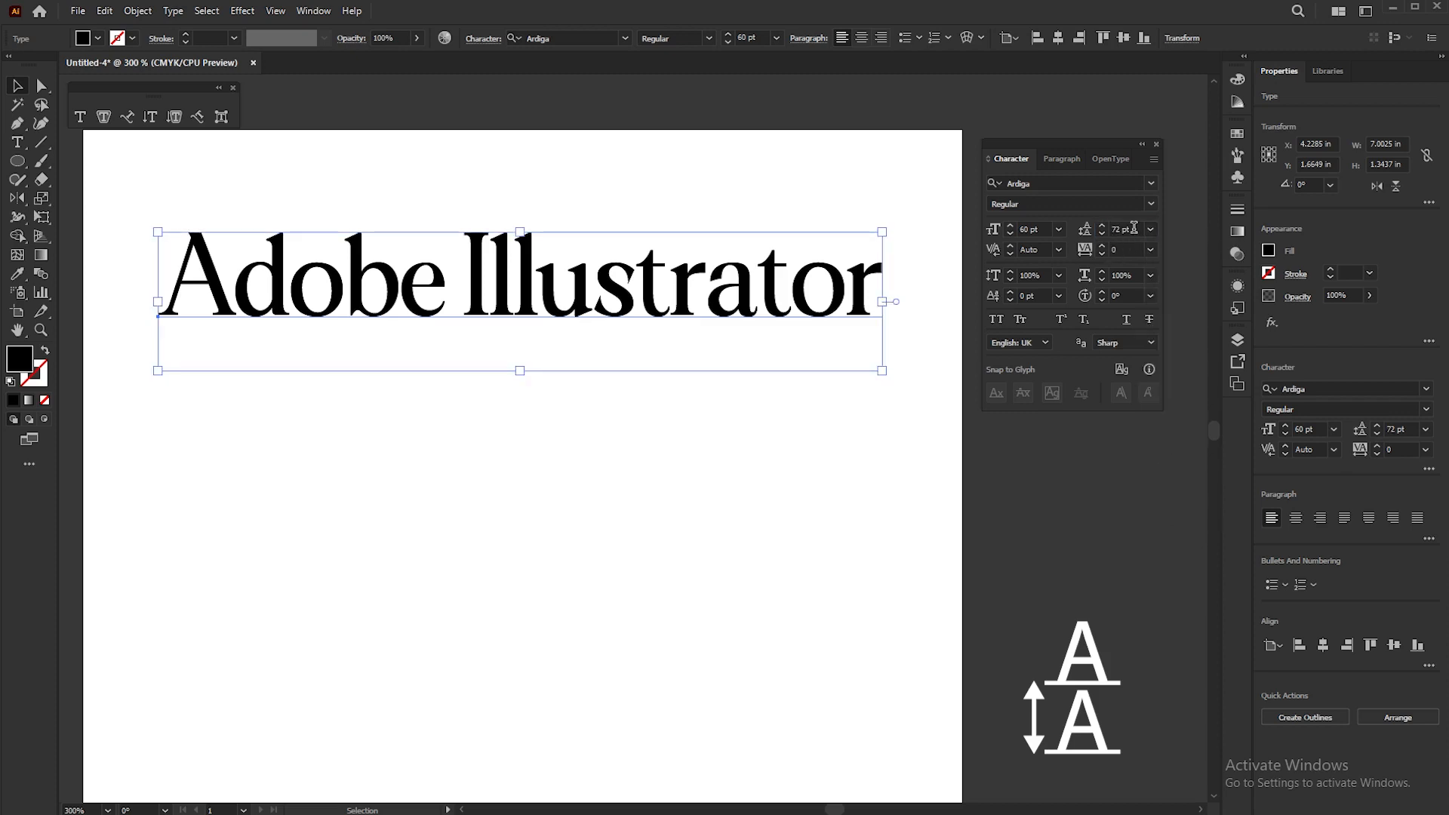
# Step: Set the "Adobe Illustrator" text's leading to 100 pt, move the text up near the artboard's top edge, and deselect it
pyautogui.moveTo(1134, 228); pyautogui.dragTo(1054, 244)
pyautogui.write('100')
pyautogui.press('Return')
pyautogui.moveTo(580, 310); pyautogui.dragTo(547, 281)
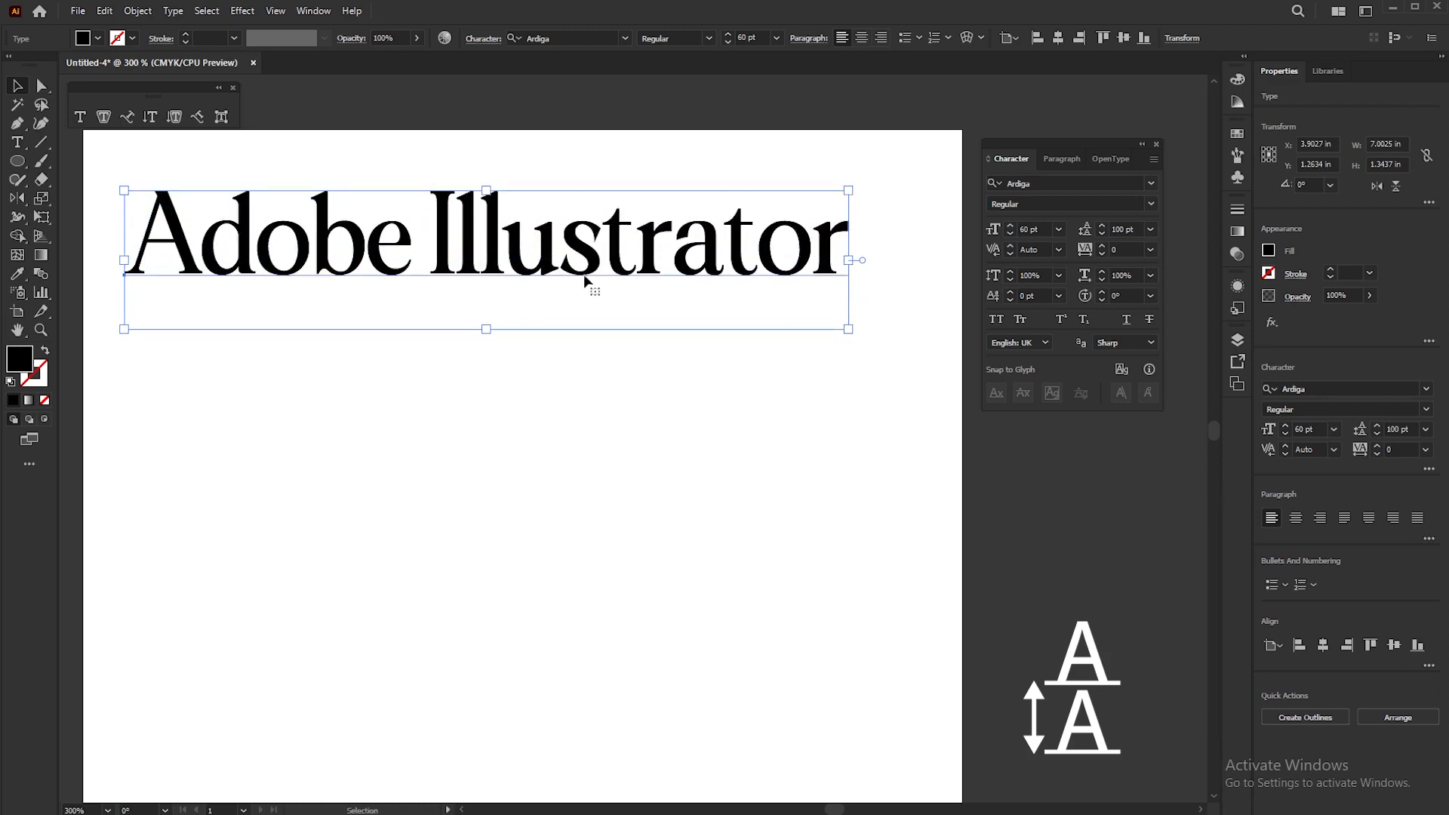
pyautogui.moveTo(662, 283); pyautogui.dragTo(683, 283)
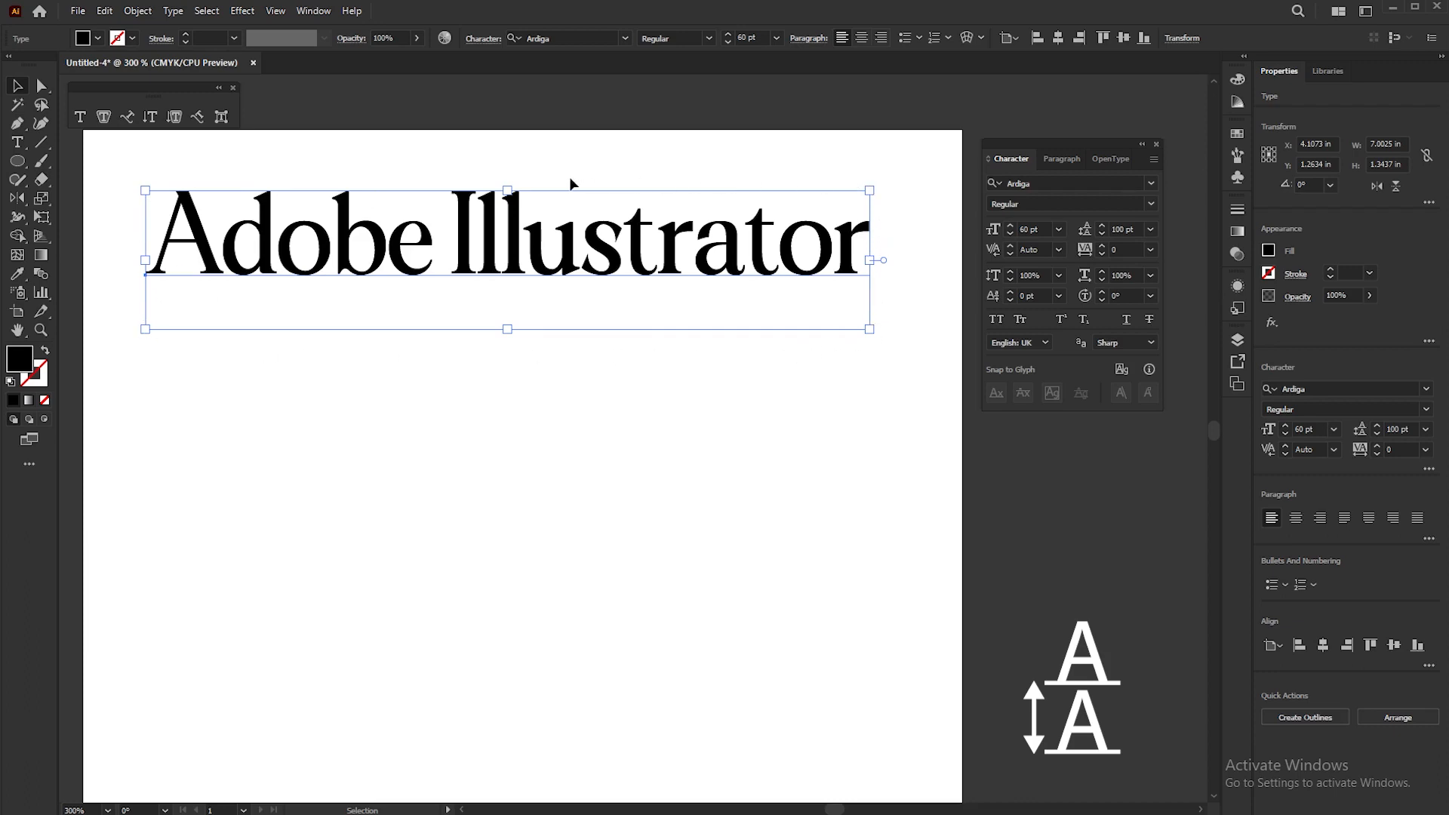
pyautogui.click(559, 364)
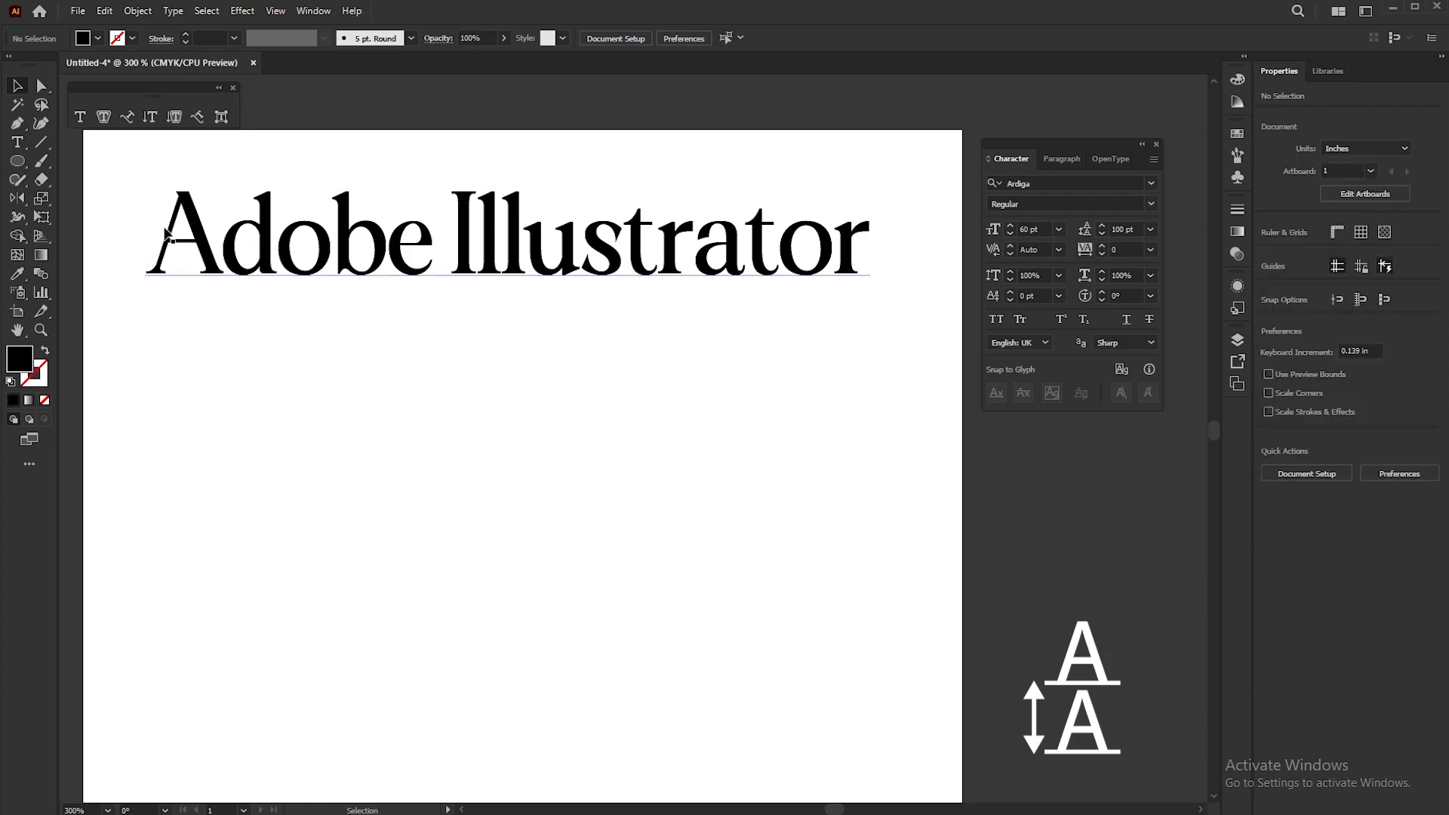
pyautogui.click(83, 116)
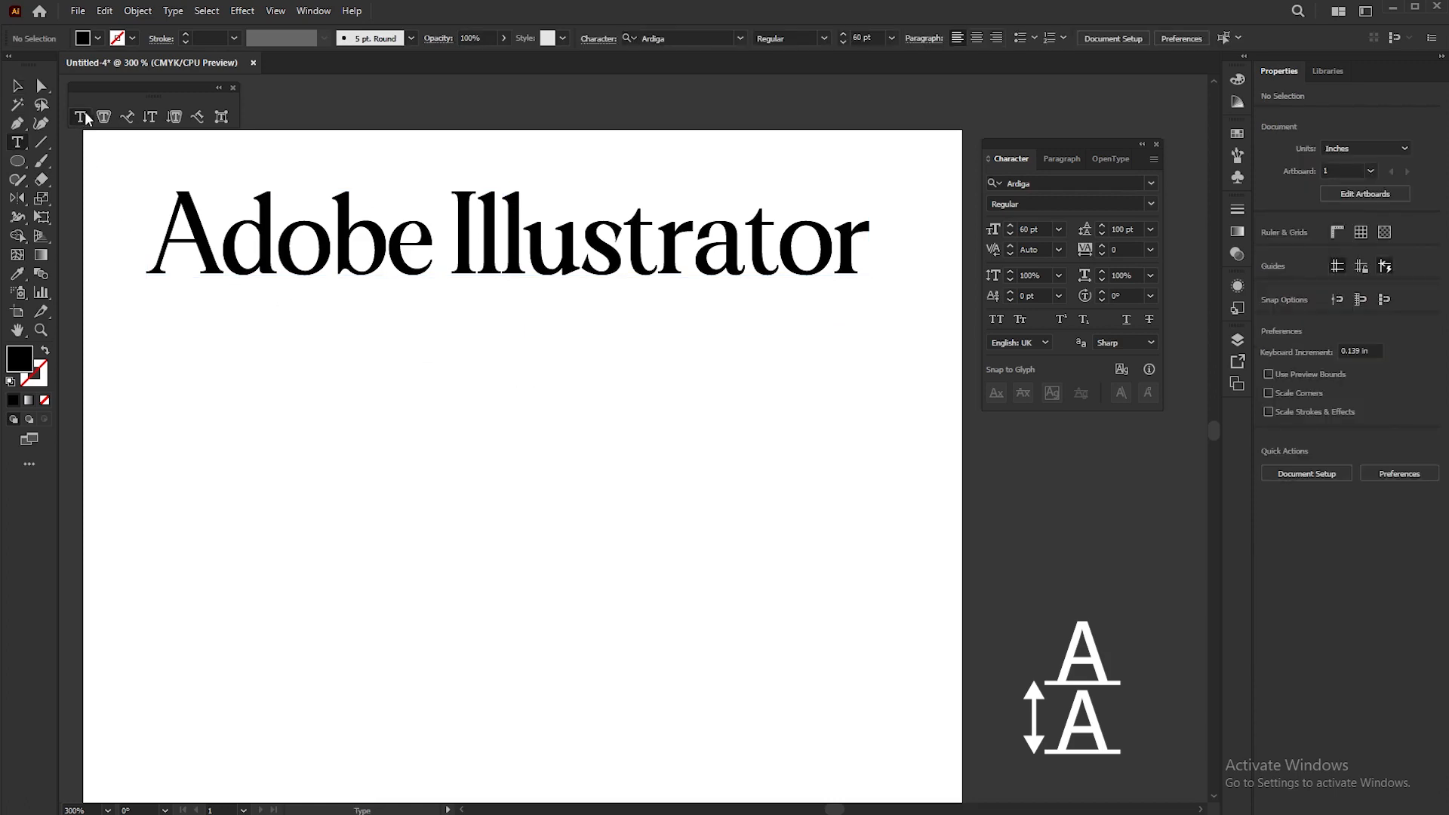
pyautogui.click(239, 378)
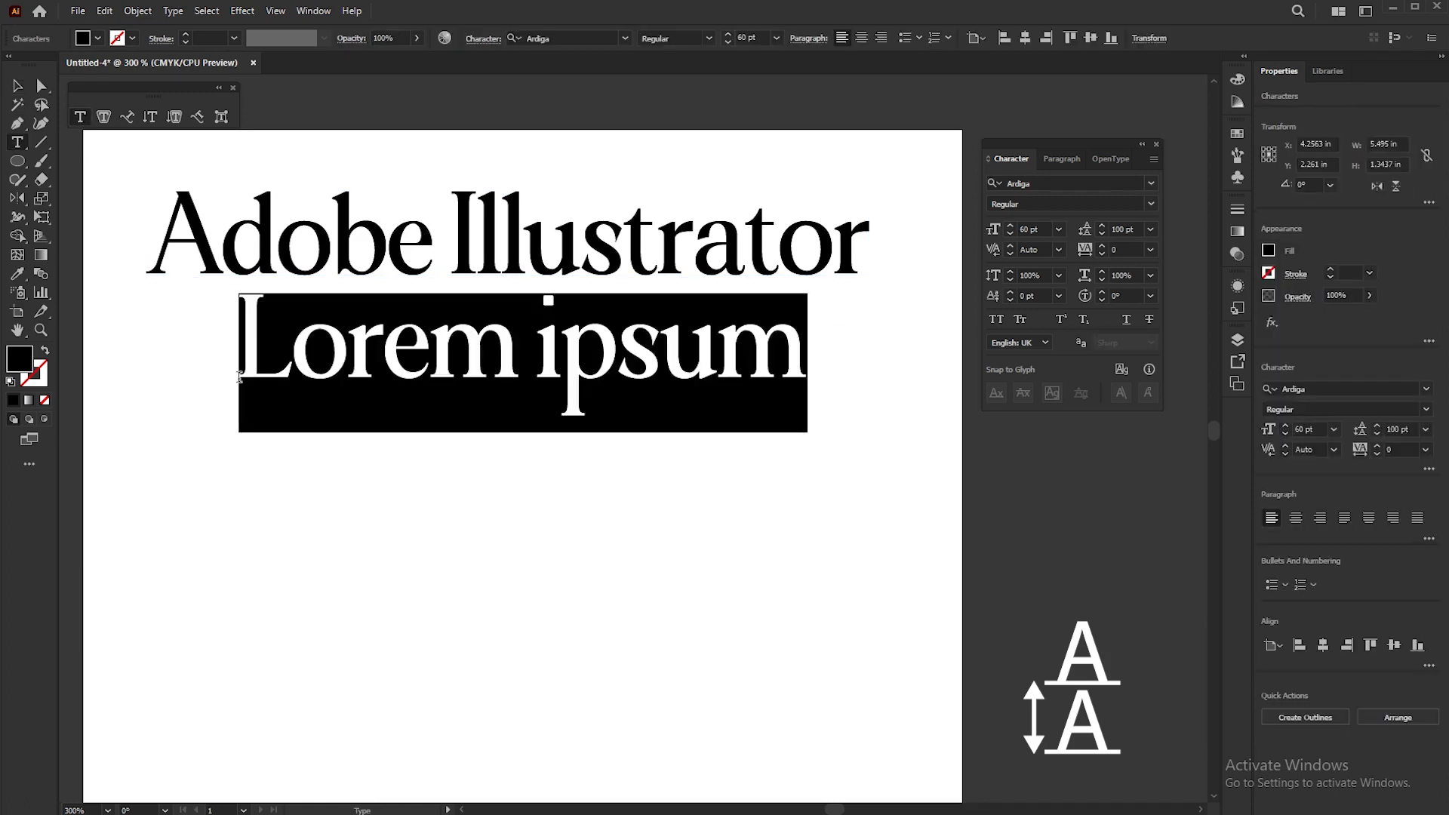
pyautogui.click(18, 87)
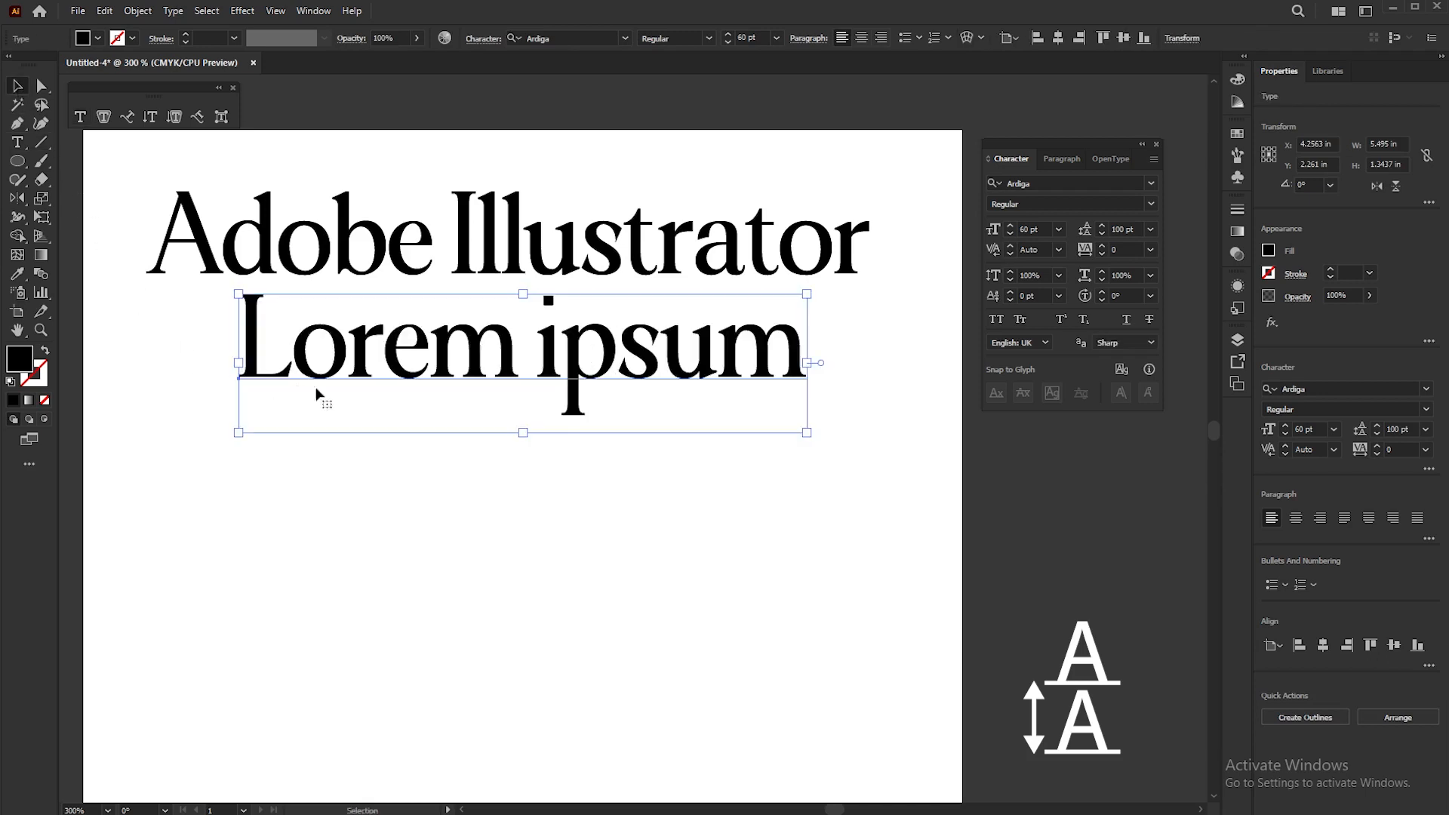
pyautogui.press('Delete')
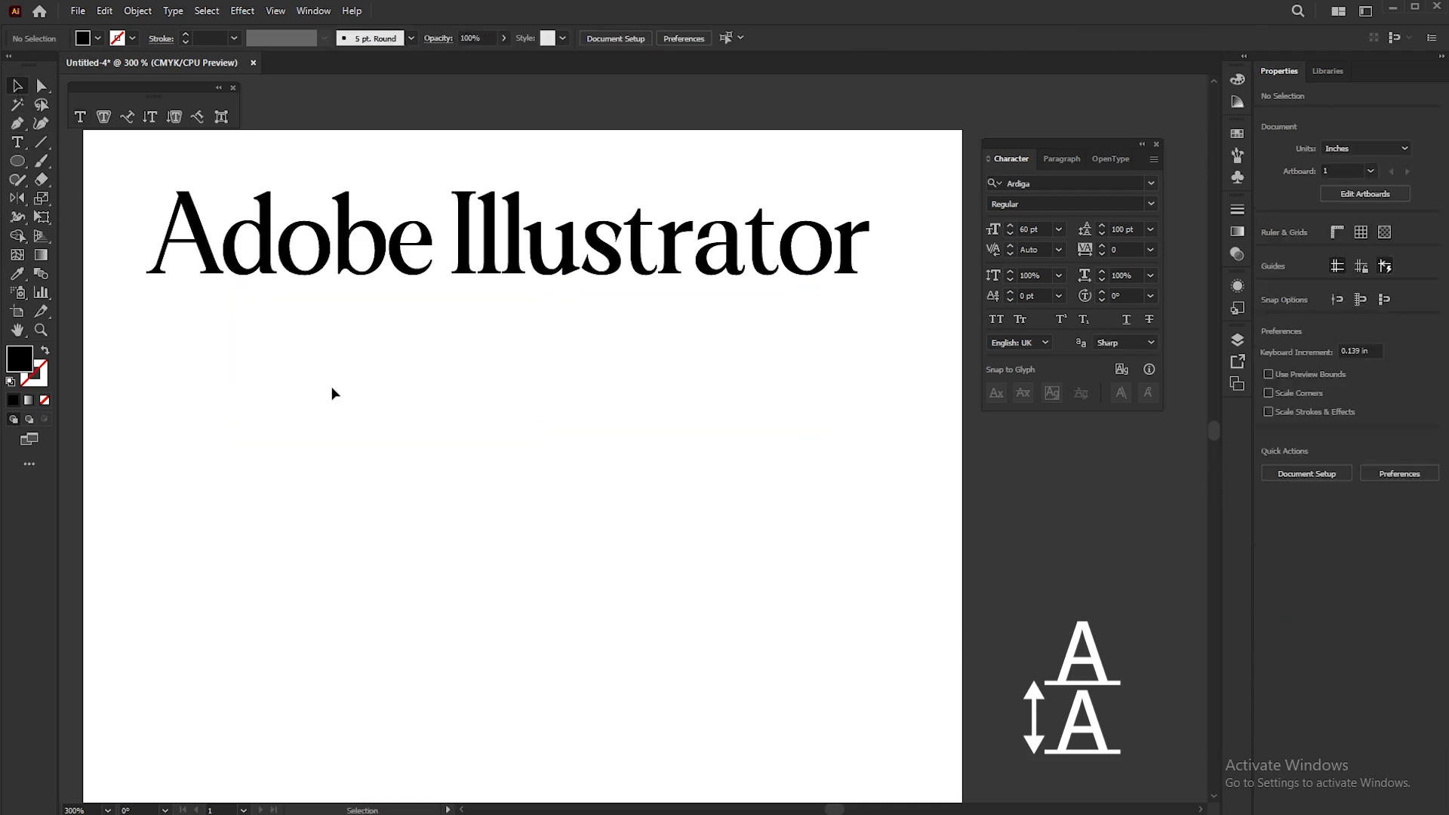
# Step: Create a placeholder area-type frame below the heading, set its font size to 21 pt, and delete the frame
pyautogui.click(80, 117)
pyautogui.moveTo(134, 336); pyautogui.dragTo(917, 712)
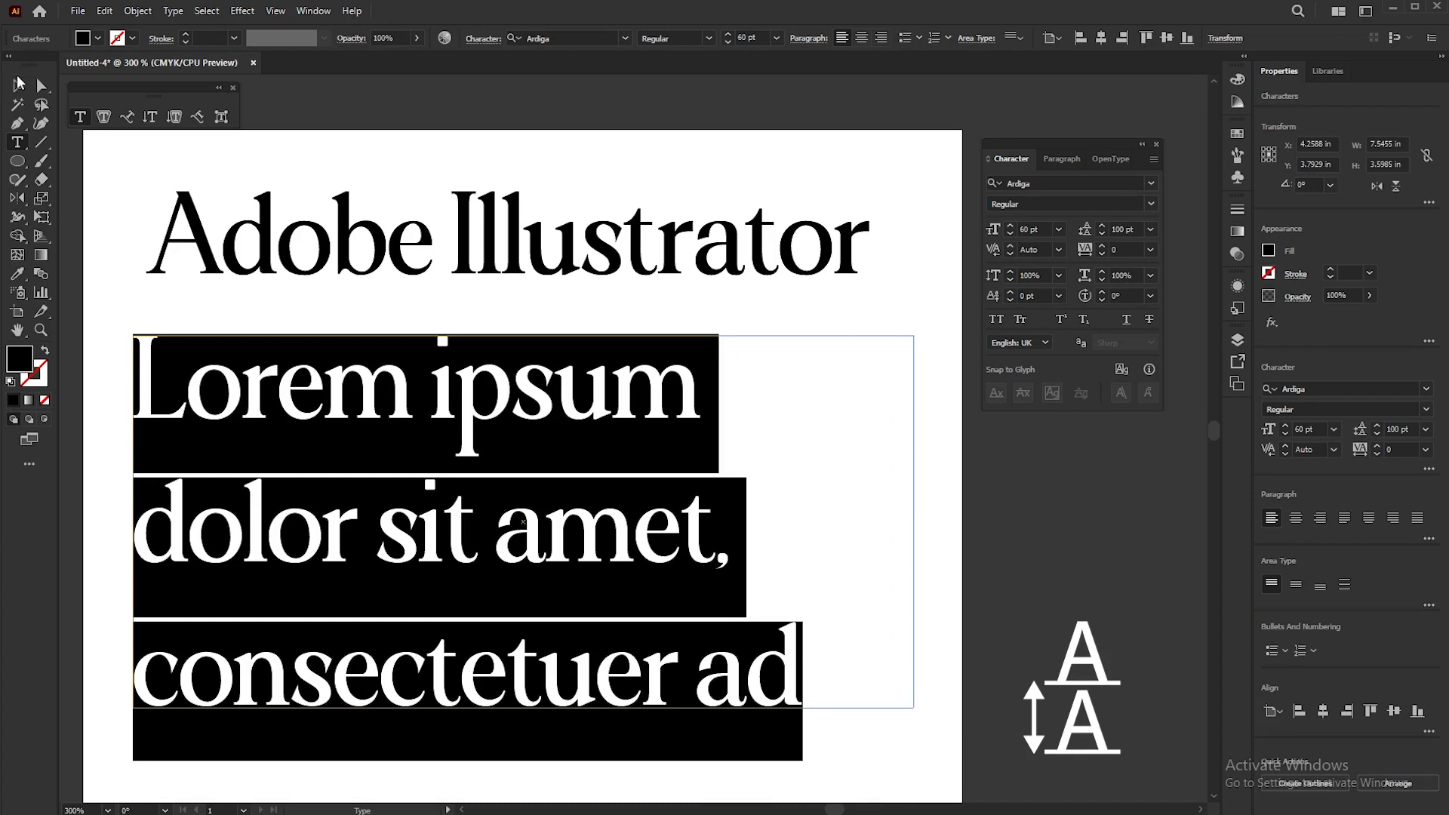
pyautogui.click(18, 83)
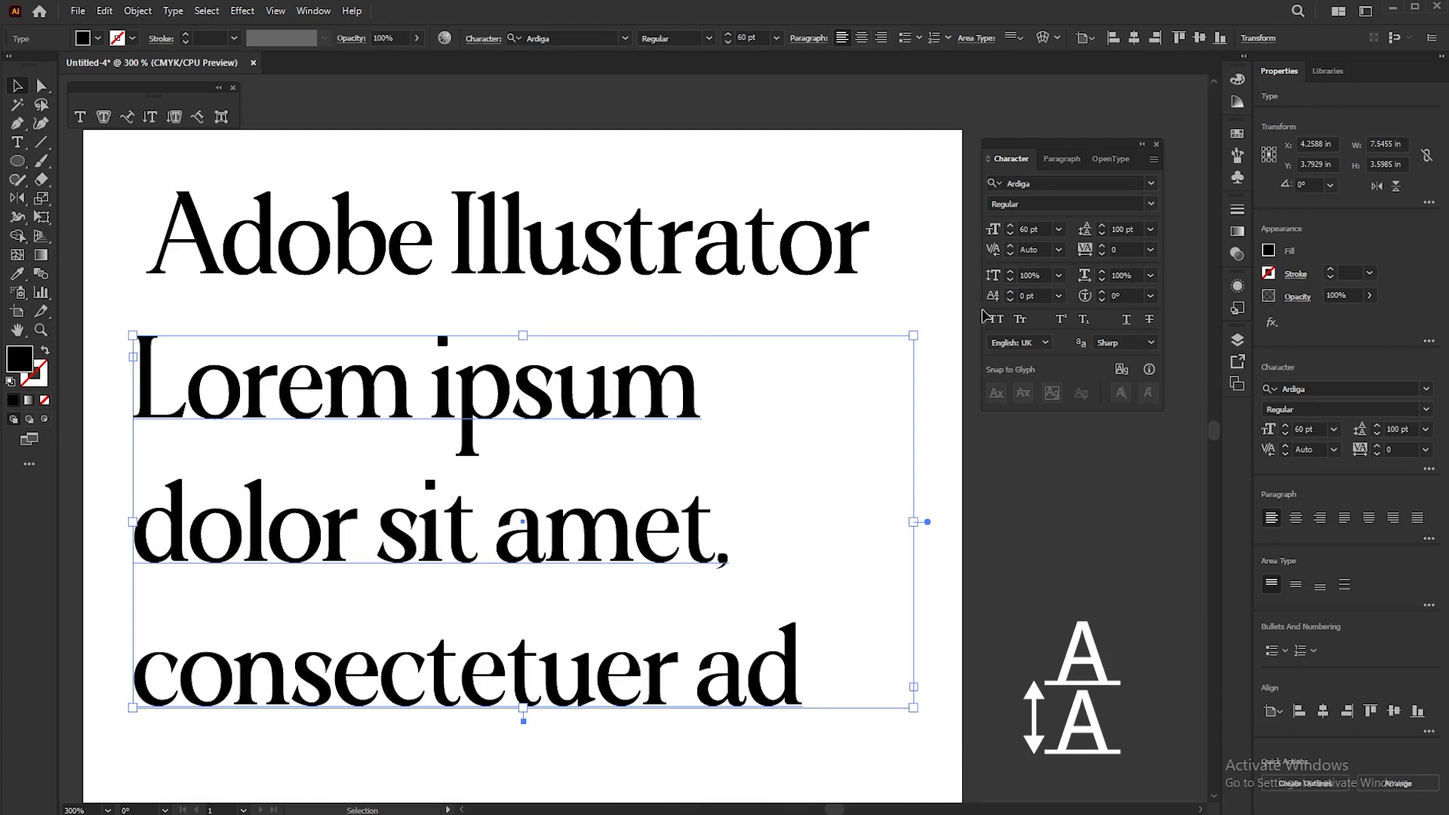
pyautogui.click(1059, 228)
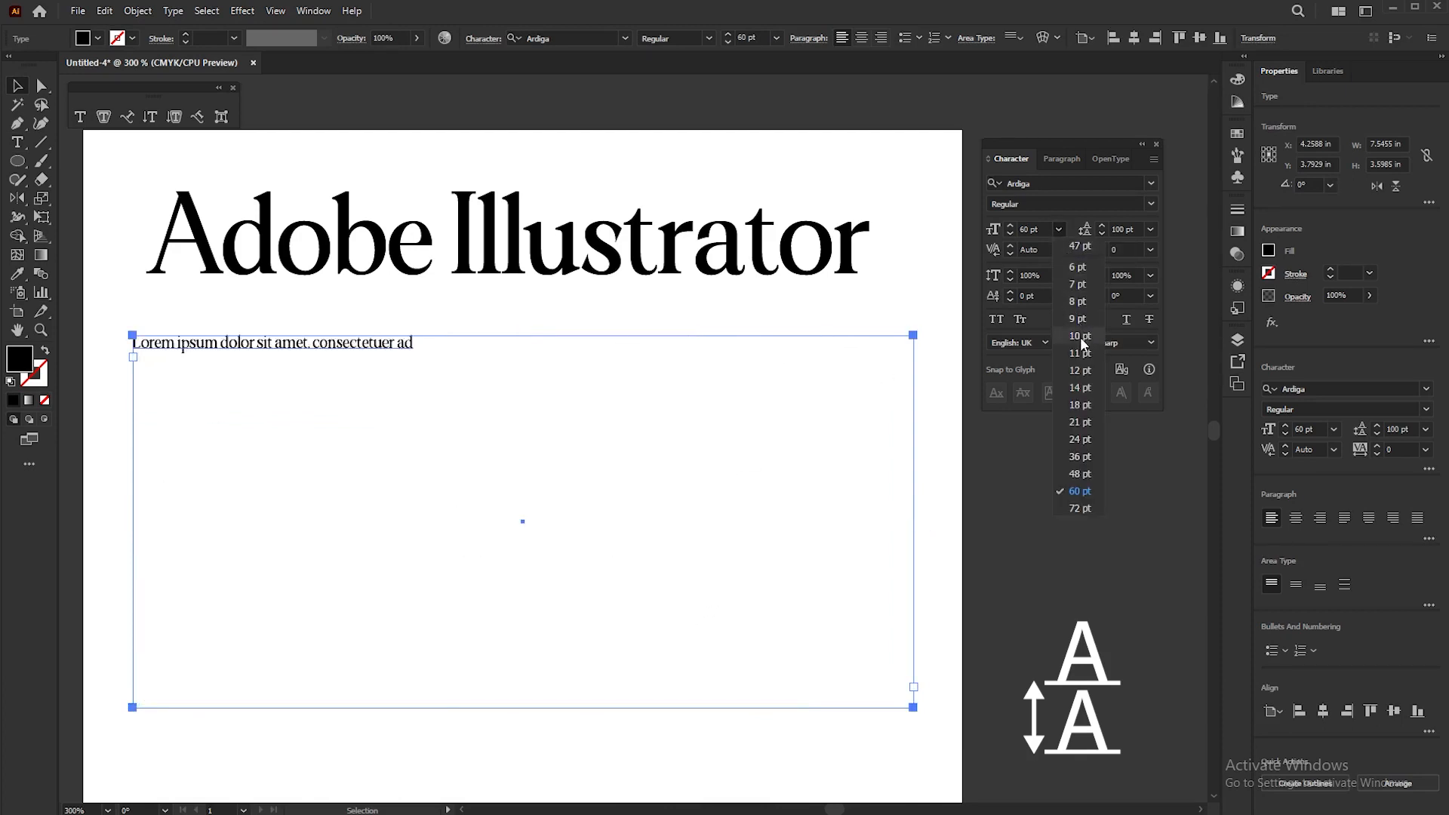
pyautogui.click(1080, 422)
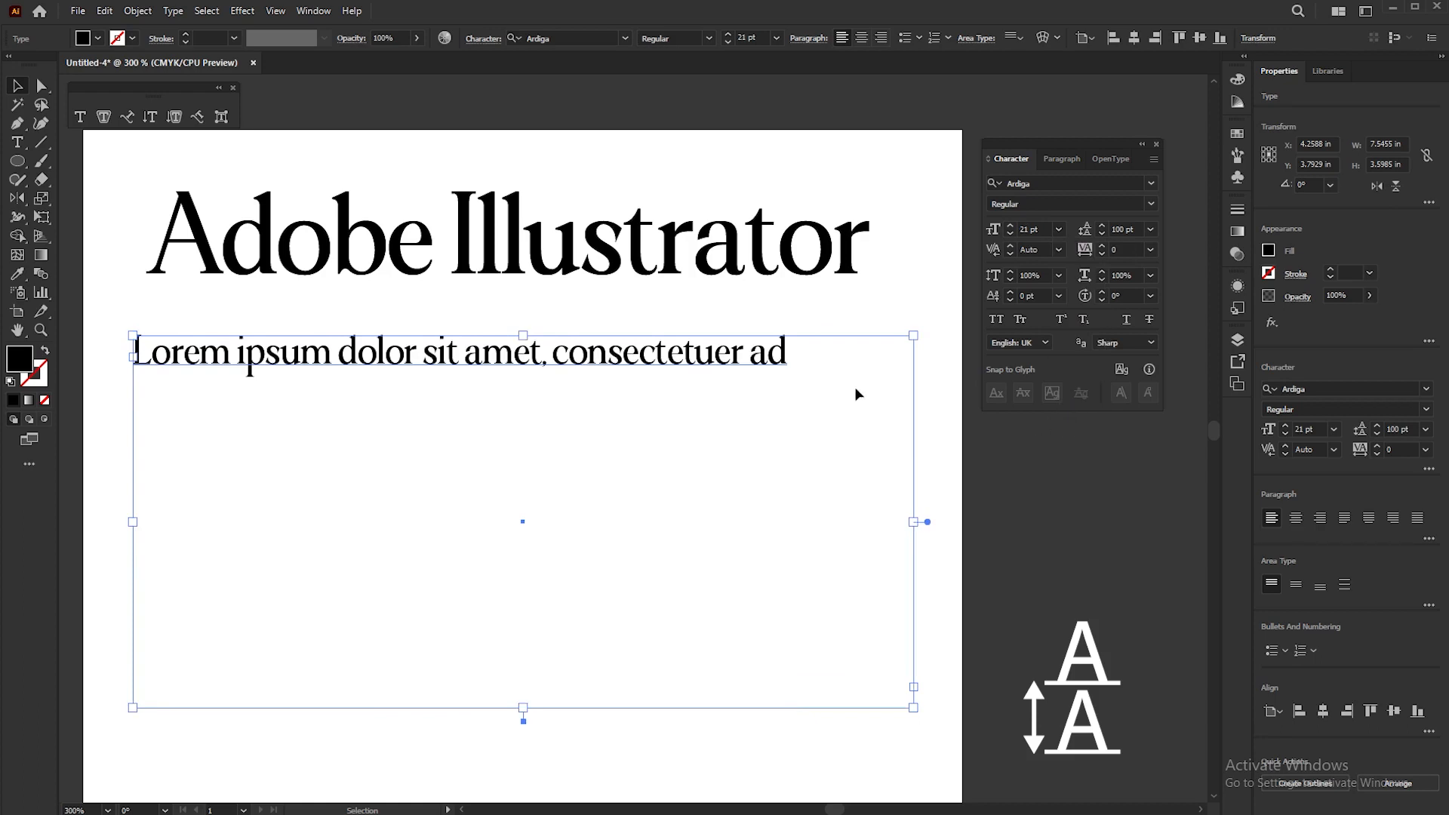
pyautogui.press('Delete')
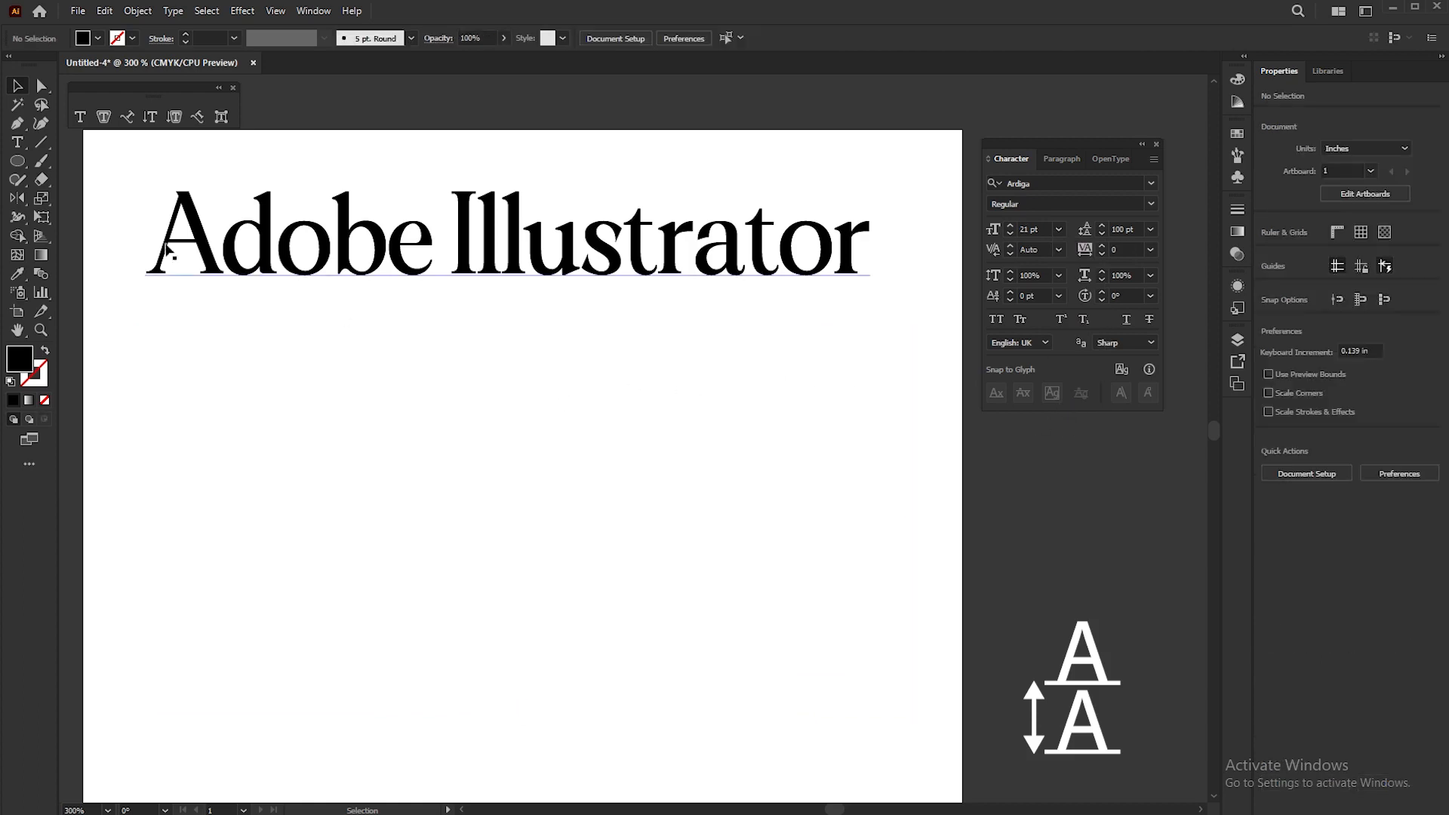
# Step: Draw a new placeholder area-type frame below the heading, about 7.48 × 3.59 in, and set its leading to Auto
pyautogui.click(79, 117)
pyautogui.moveTo(133, 336); pyautogui.dragTo(909, 708)
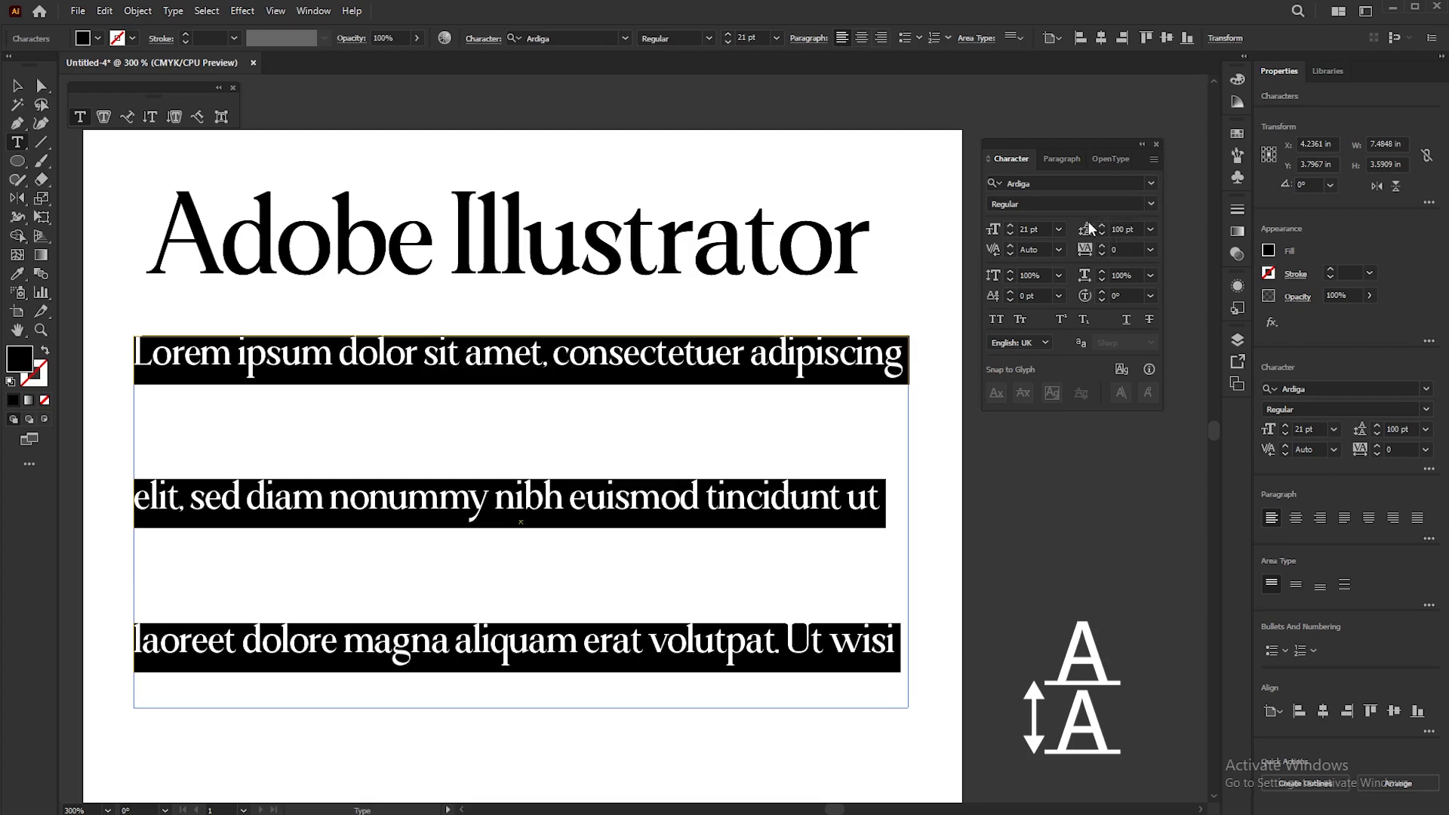
pyautogui.click(1151, 230)
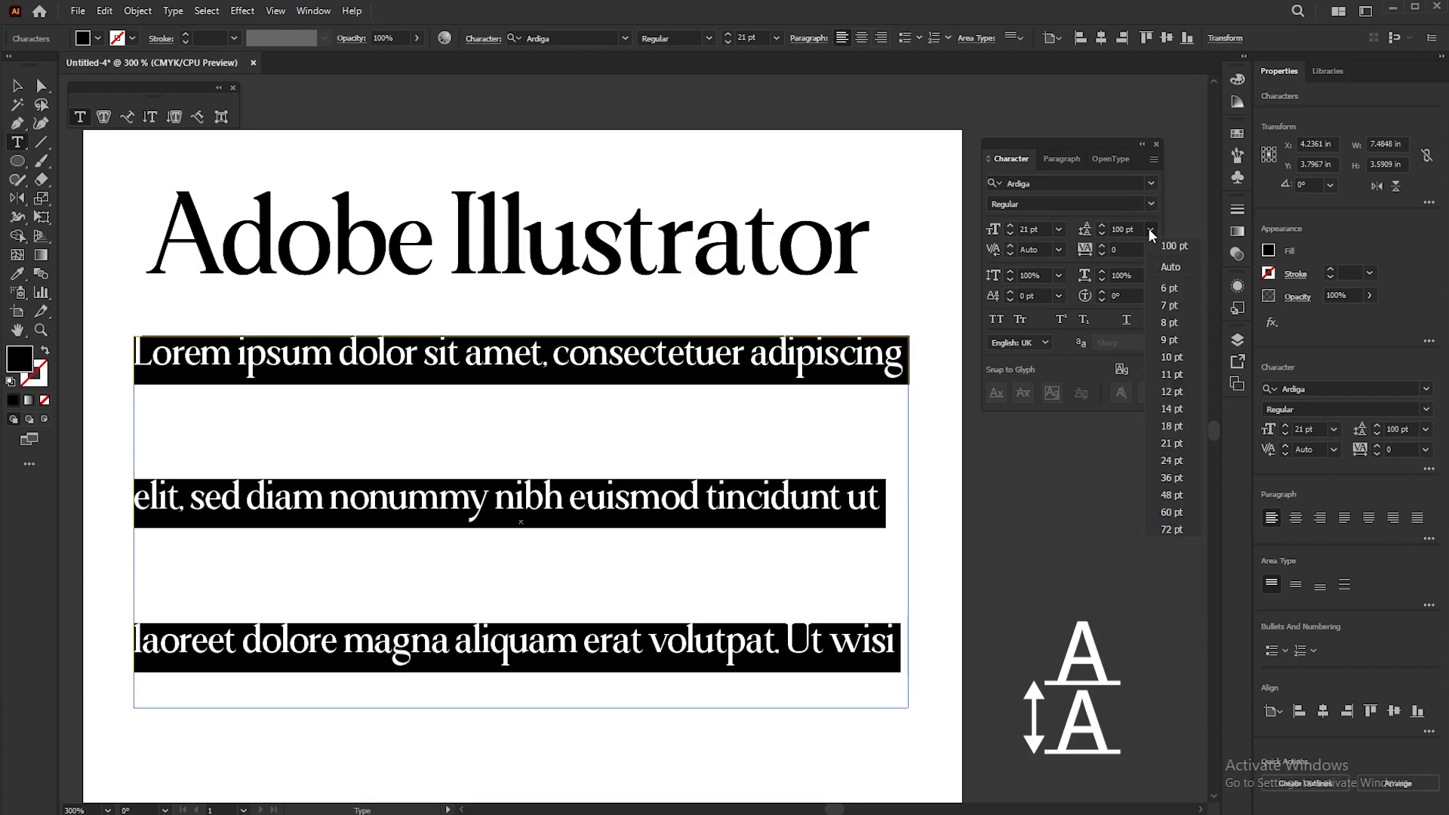
pyautogui.click(1167, 267)
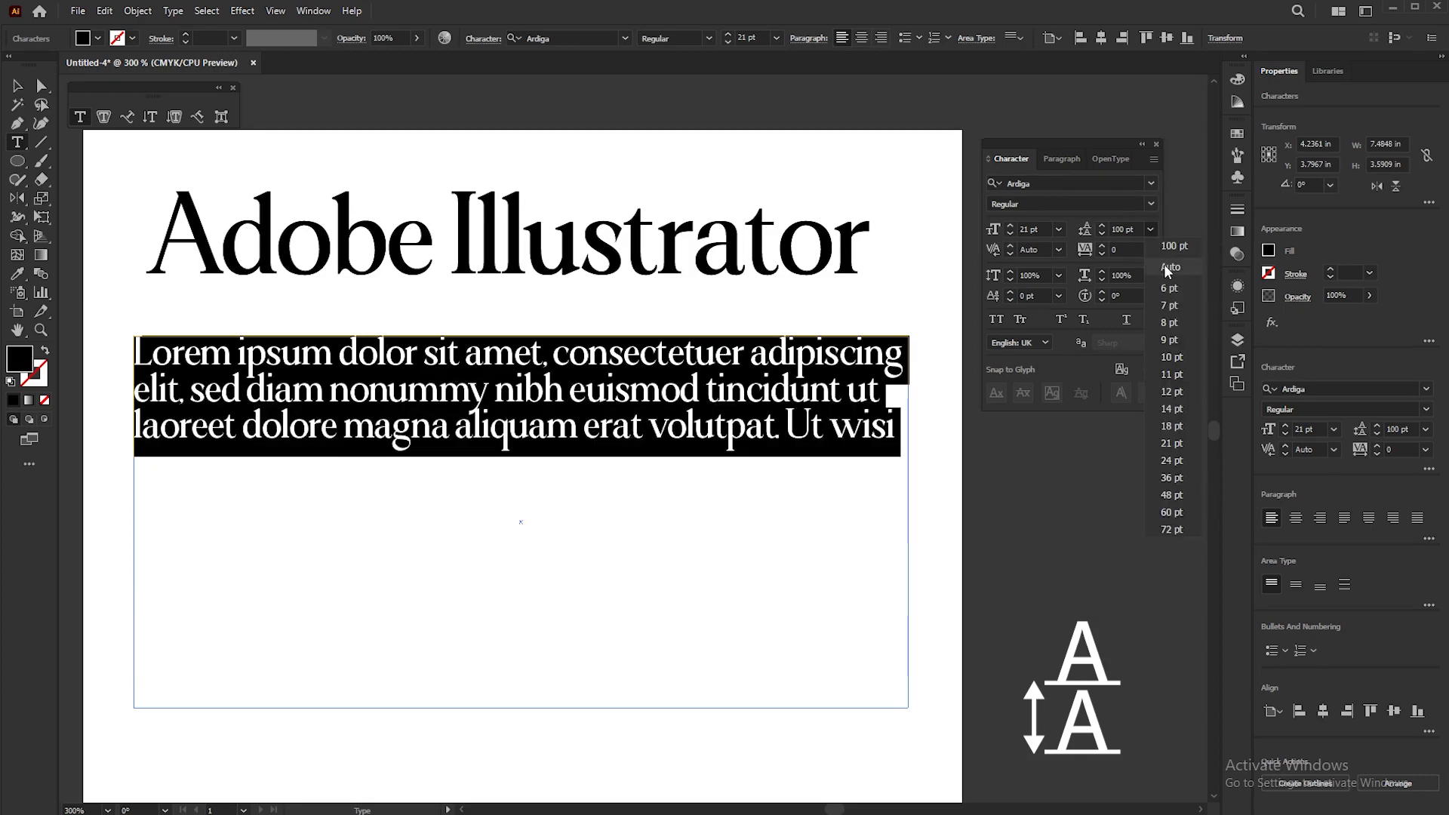
# Step: Change the placeholder text's font to Arial Narrow and delete its frame
pyautogui.click(1022, 184)
pyautogui.write('ar')
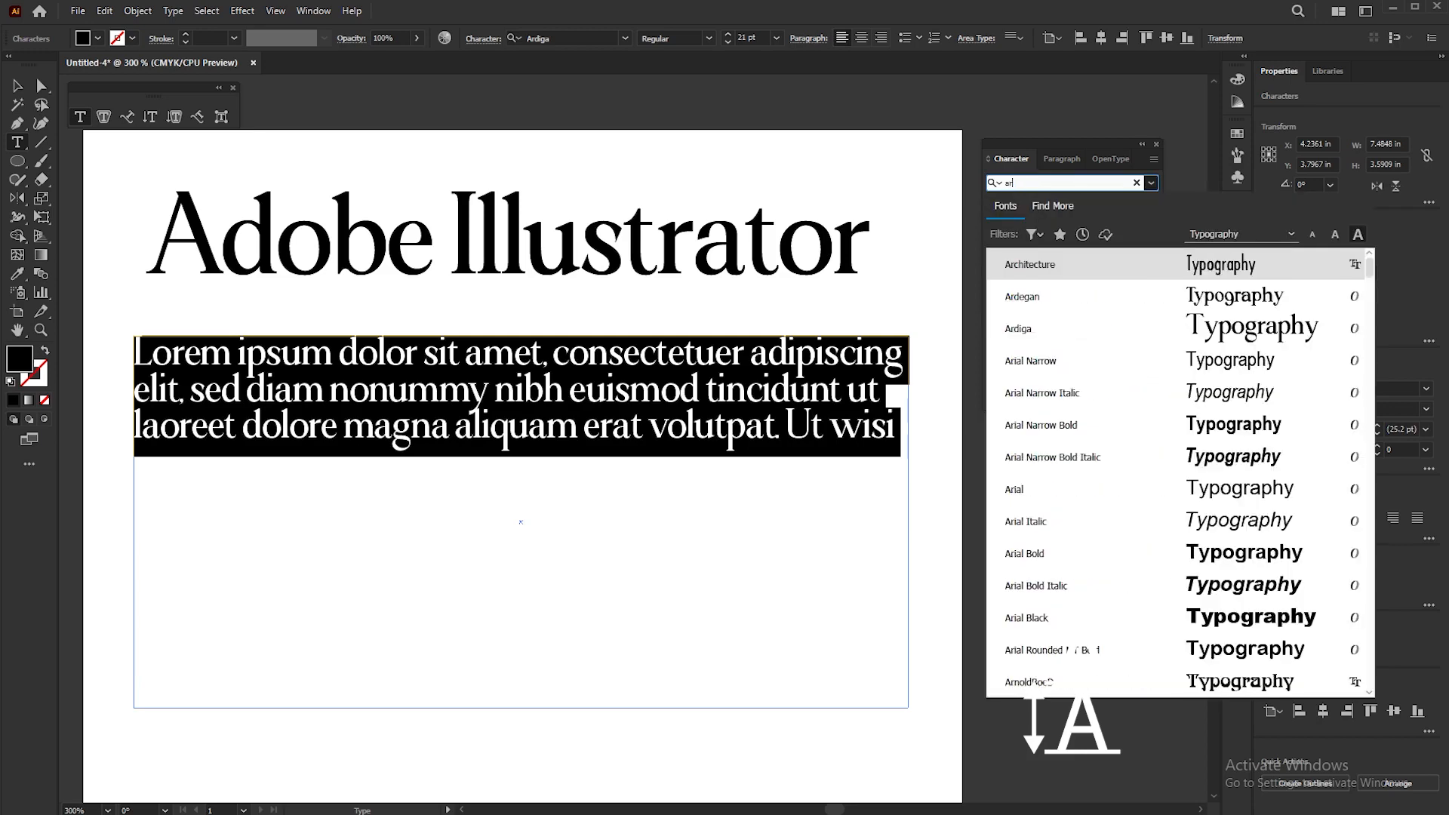
pyautogui.write('ial')
pyautogui.press('Return')
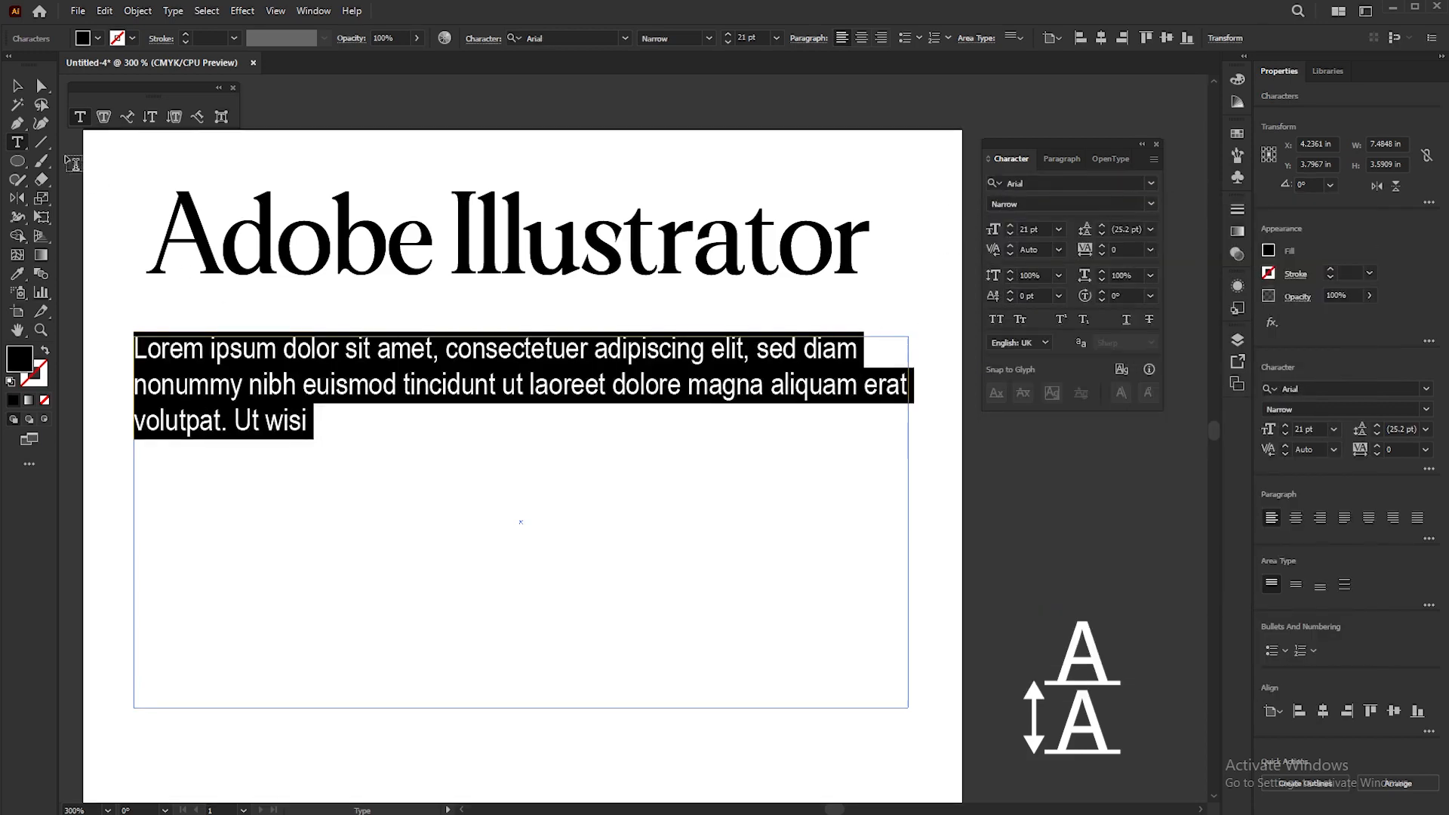
pyautogui.click(17, 85)
pyautogui.click(125, 171)
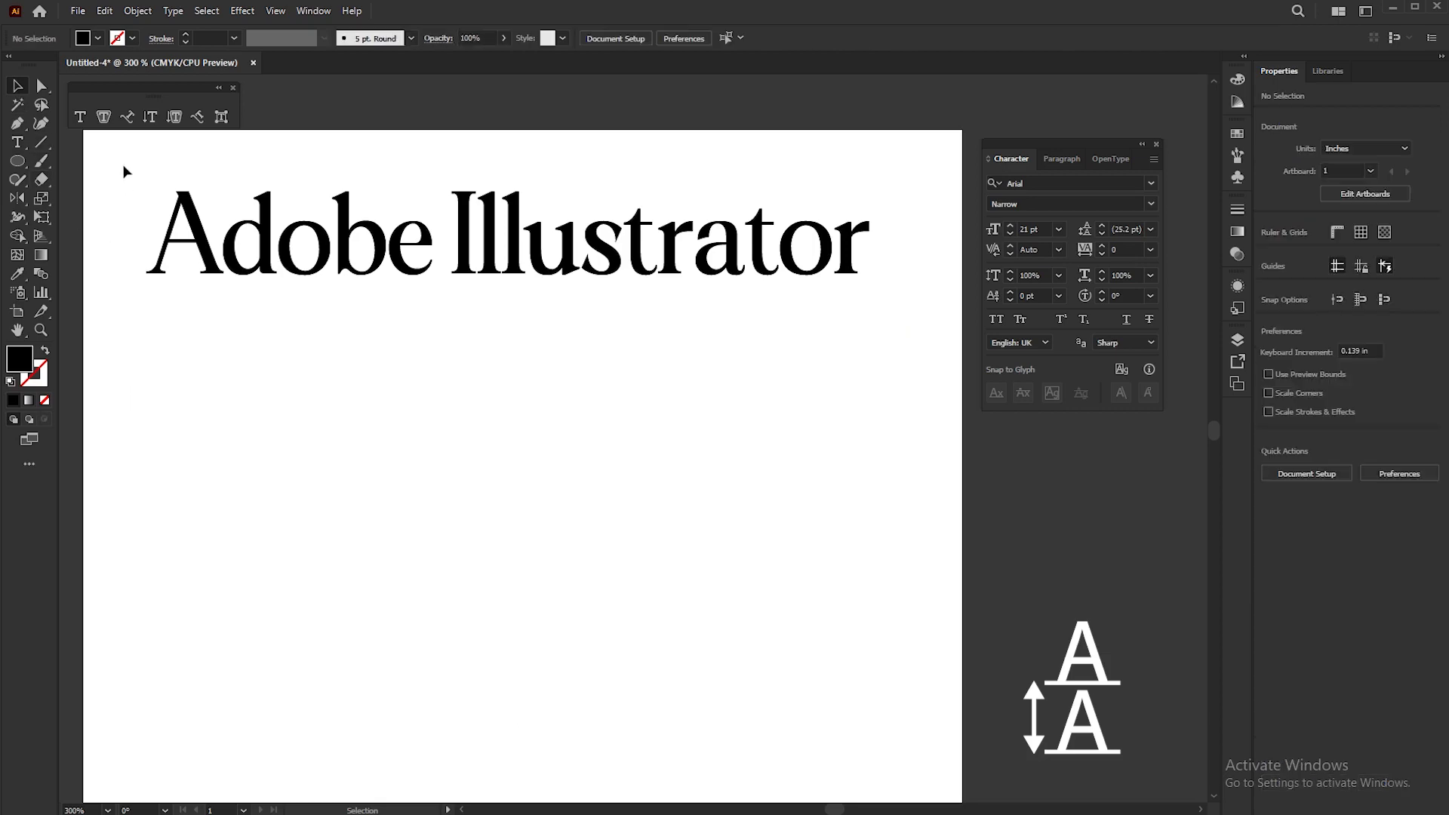
# Step: Draw an area-type frame about 7.73 × 4.02 in below the heading, filled with placeholder text
pyautogui.click(80, 117)
pyautogui.moveTo(128, 323); pyautogui.dragTo(928, 738)
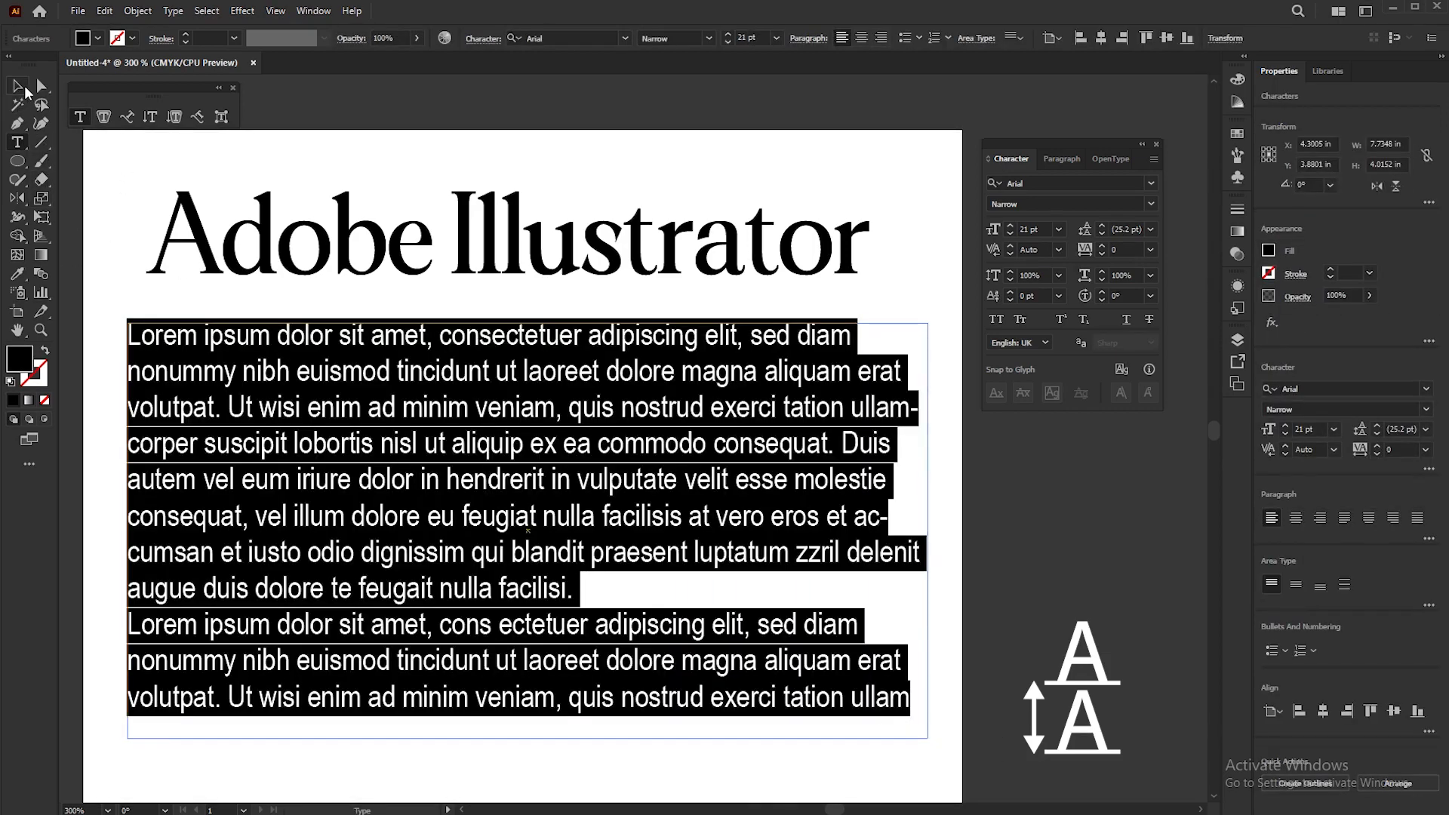
pyautogui.click(23, 88)
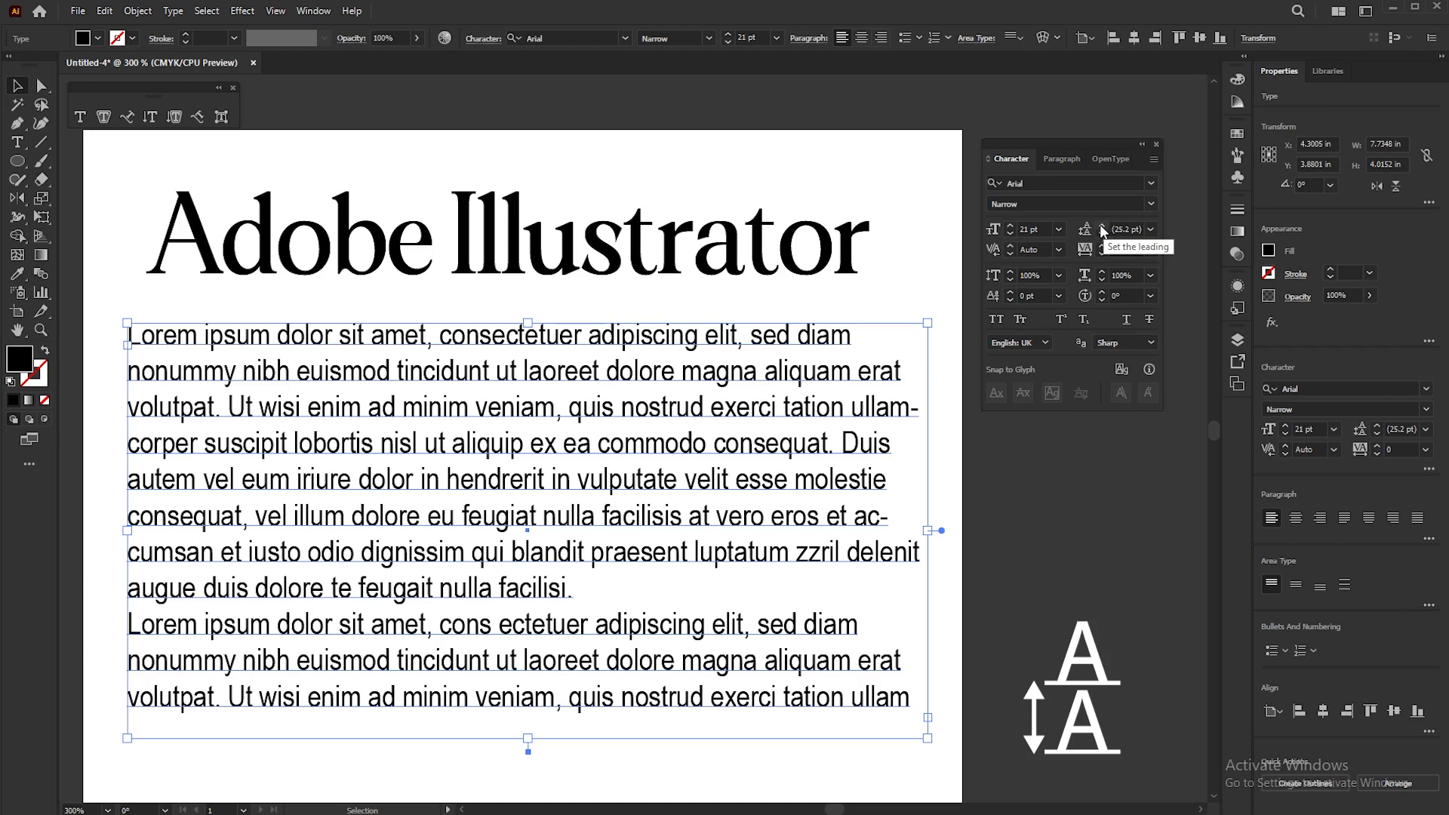
# Step: Raise the leading of the "Adobe Illustrator" heading by two increments
pyautogui.click(677, 250)
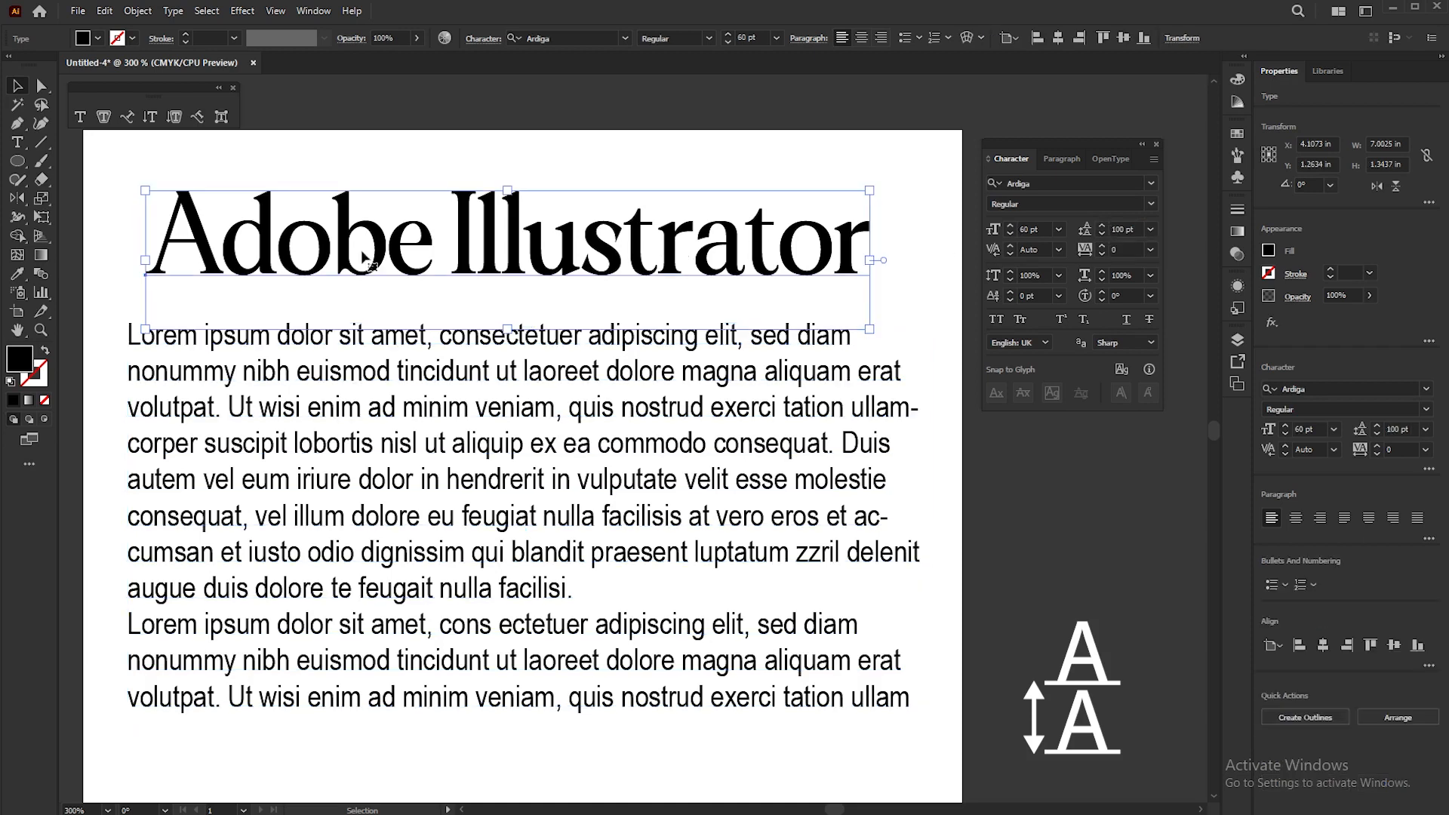
pyautogui.click(1101, 226)
pyautogui.click(1101, 226)
# Step: Raise the placeholder paragraph's leading in 1 pt steps to 42 pt
pyautogui.click(840, 352)
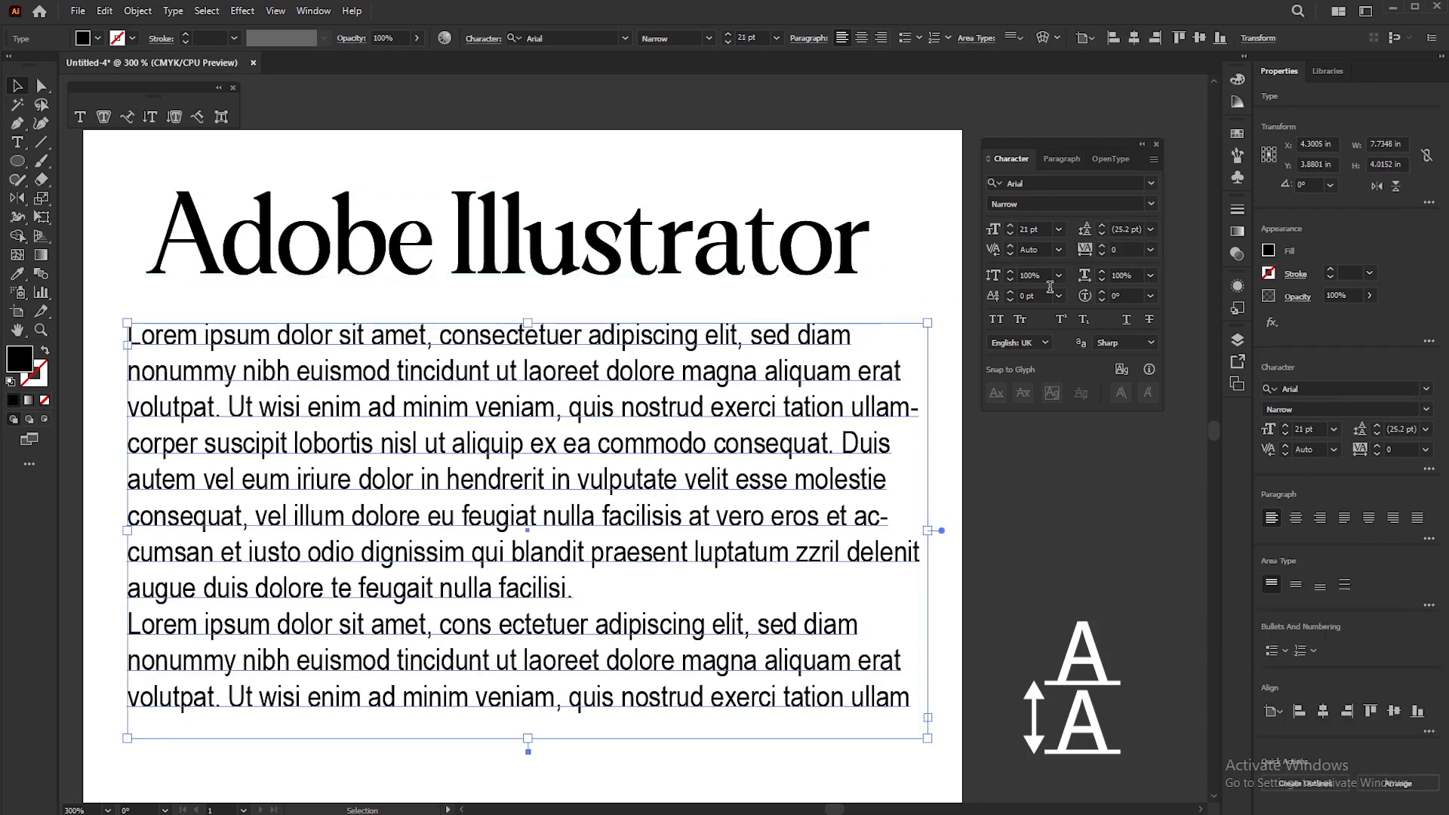
pyautogui.click(1100, 226)
pyautogui.click(1101, 226)
pyautogui.click(1101, 226)
pyautogui.click(1100, 226)
pyautogui.click(1101, 225)
pyautogui.click(1100, 226)
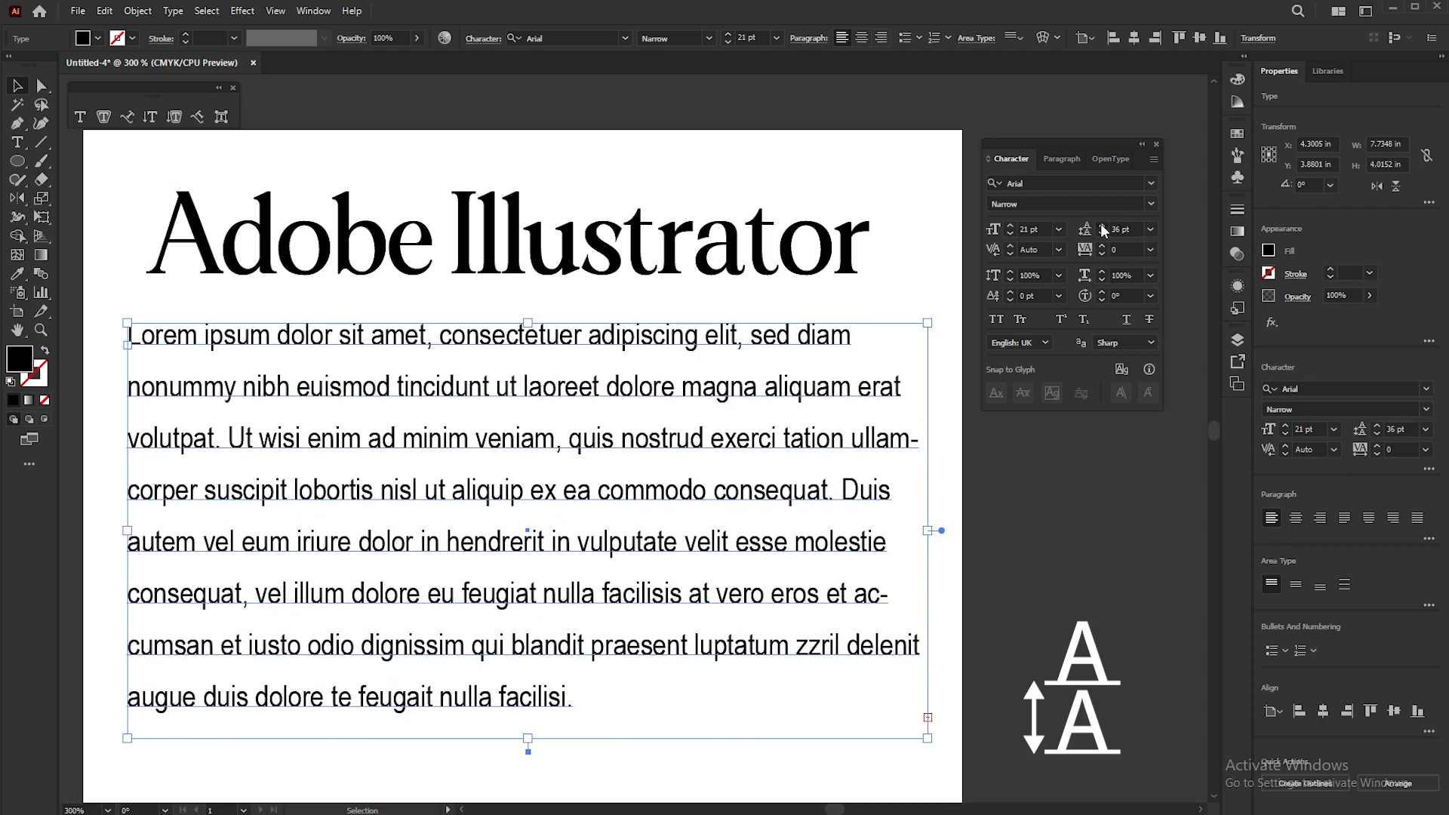
pyautogui.click(1100, 226)
pyautogui.click(1100, 225)
pyautogui.click(1100, 225)
pyautogui.click(1100, 226)
pyautogui.click(1101, 226)
pyautogui.click(1100, 226)
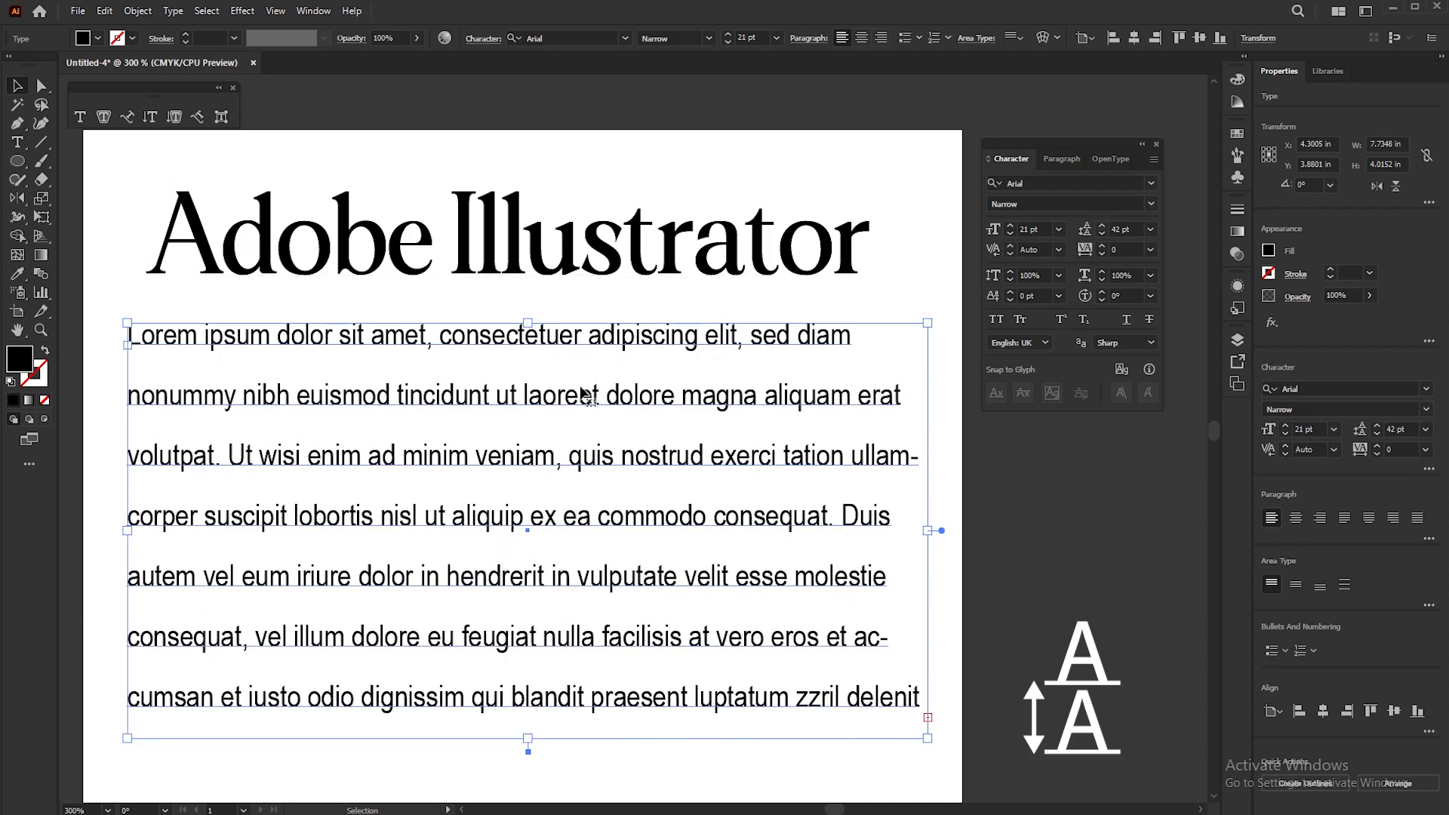
# Step: Lower the placeholder paragraph's leading in 1 pt steps to 25 pt
pyautogui.click(1102, 233)
pyautogui.click(1102, 232)
pyautogui.click(1102, 232)
pyautogui.click(1102, 232)
pyautogui.click(1102, 232)
pyautogui.click(1102, 232)
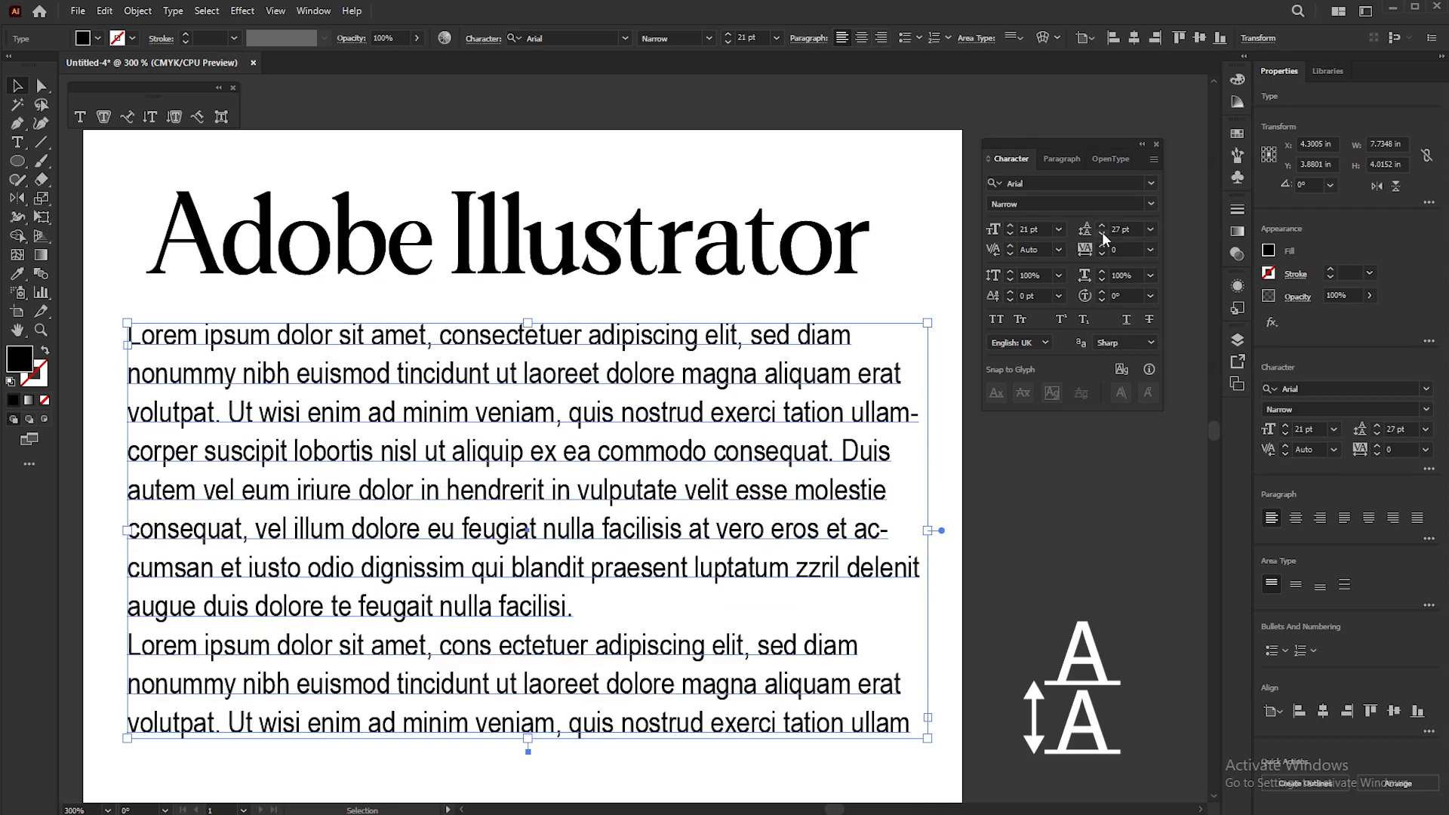
pyautogui.click(1102, 232)
pyautogui.click(1102, 232)
pyautogui.click(1102, 234)
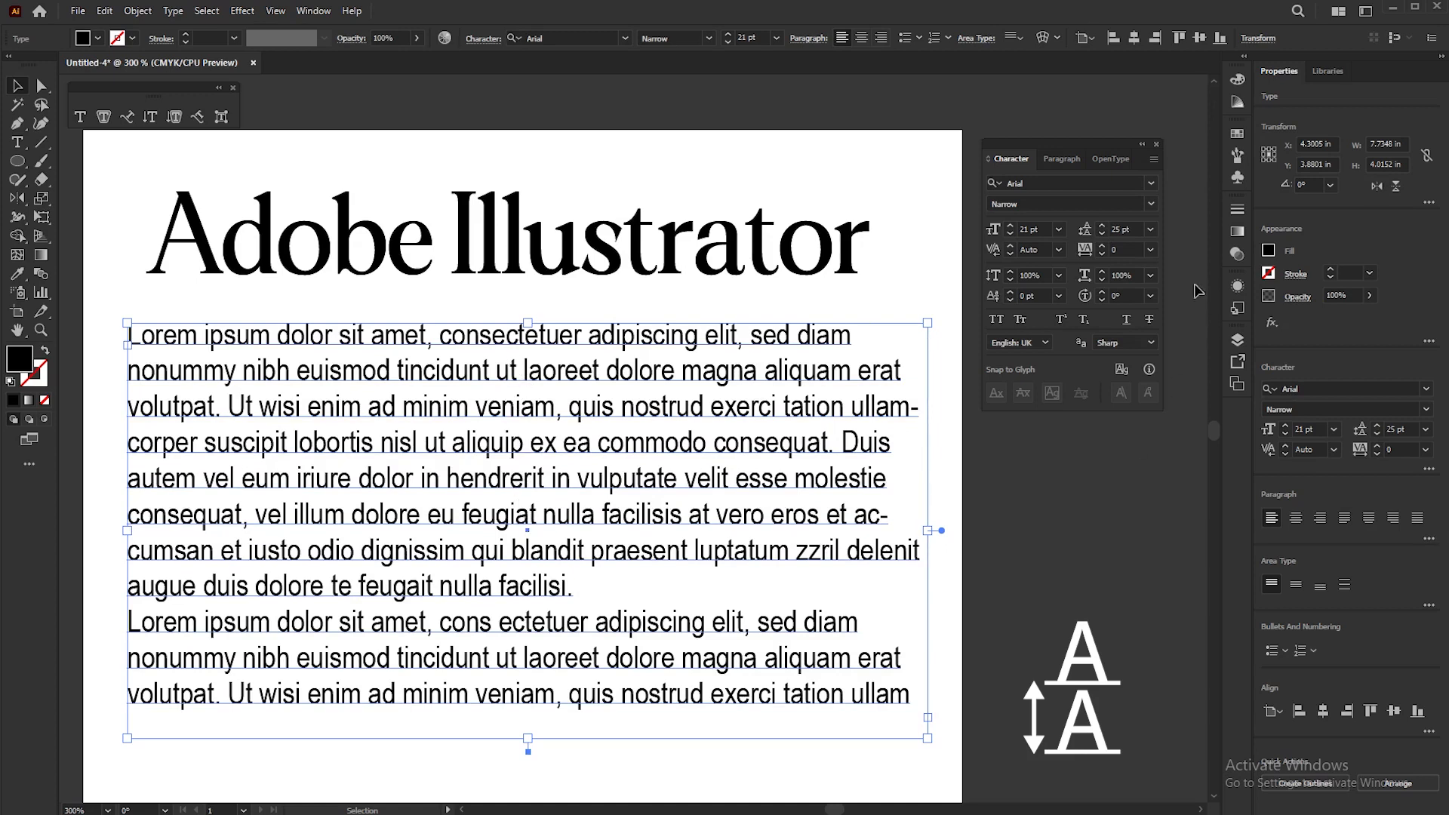
# Step: Set the placeholder paragraph's leading first to Auto and after that to 72 pt
pyautogui.click(1149, 229)
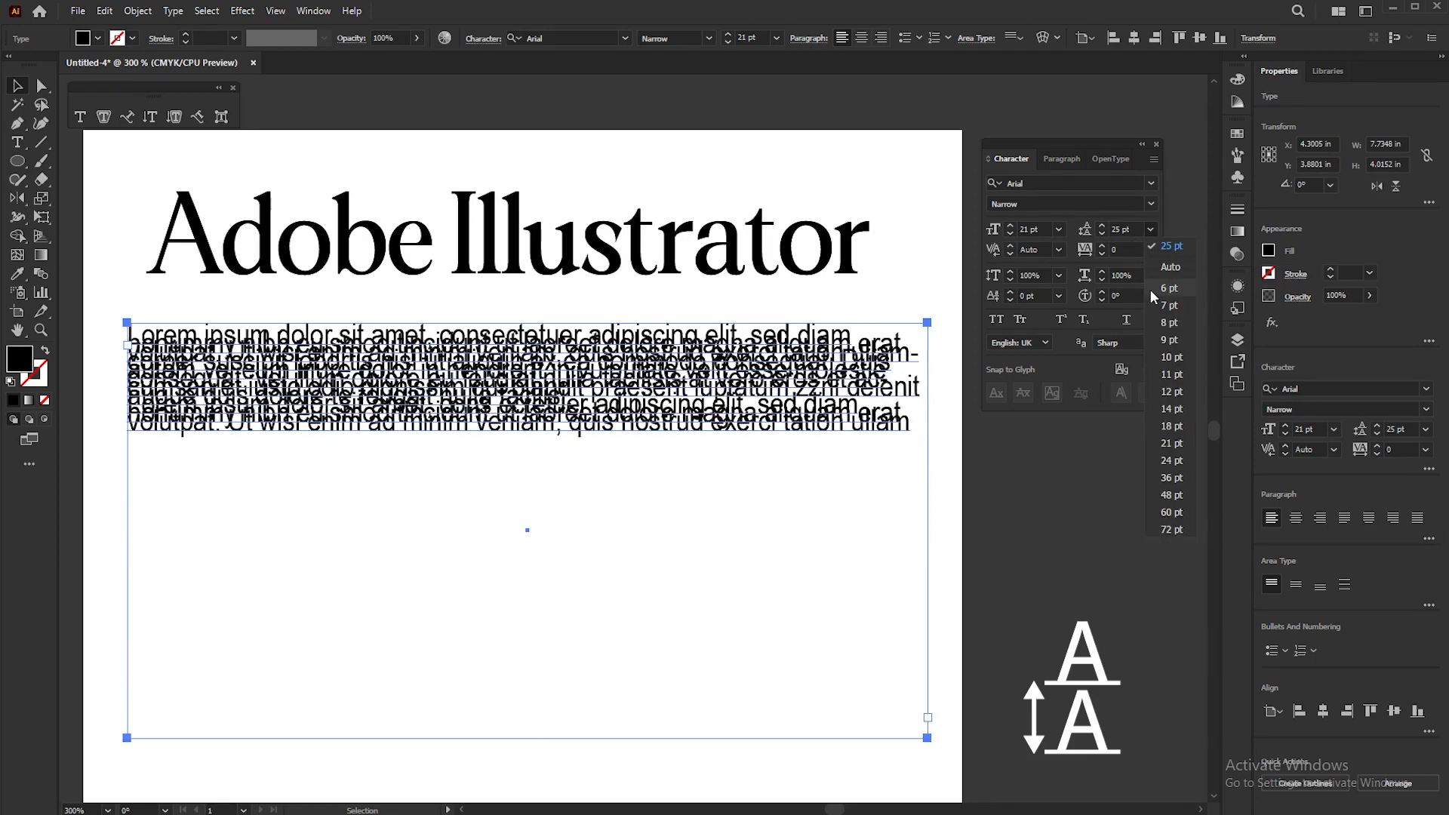
pyautogui.click(1175, 267)
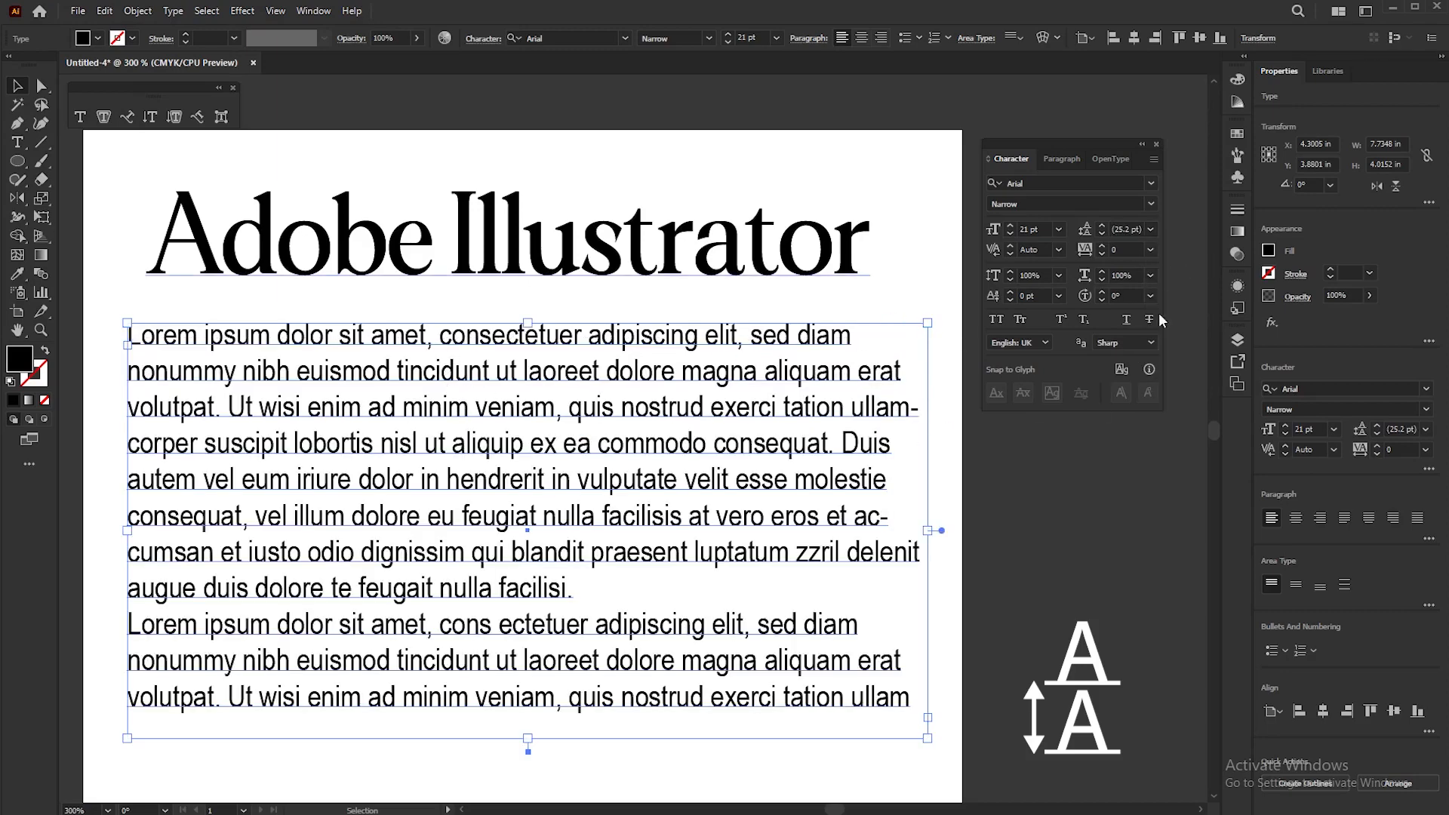
pyautogui.click(1149, 229)
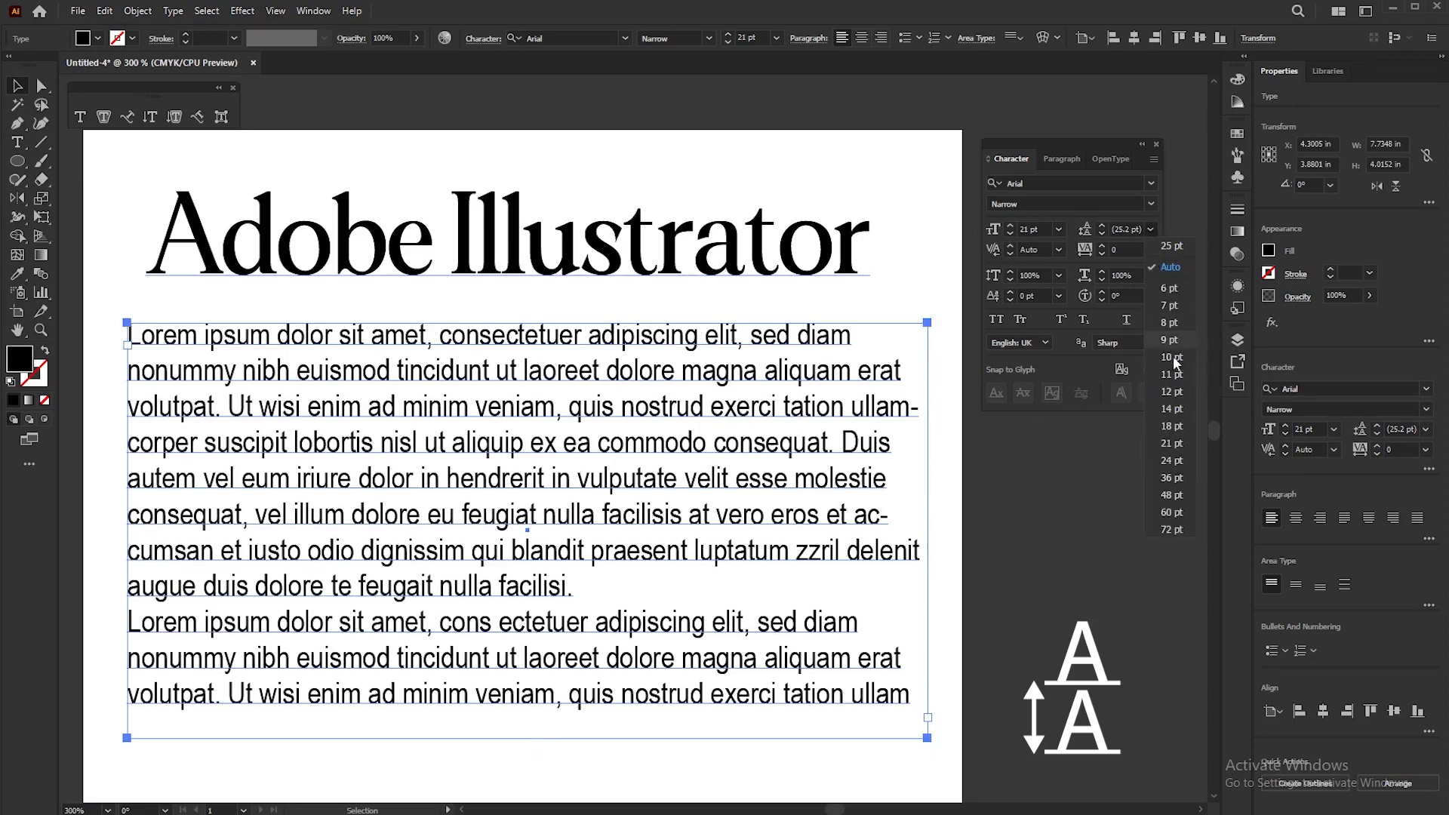
pyautogui.click(1172, 530)
pyautogui.hotkey('ctrl', '-')
pyautogui.hotkey('ctrl', '-')
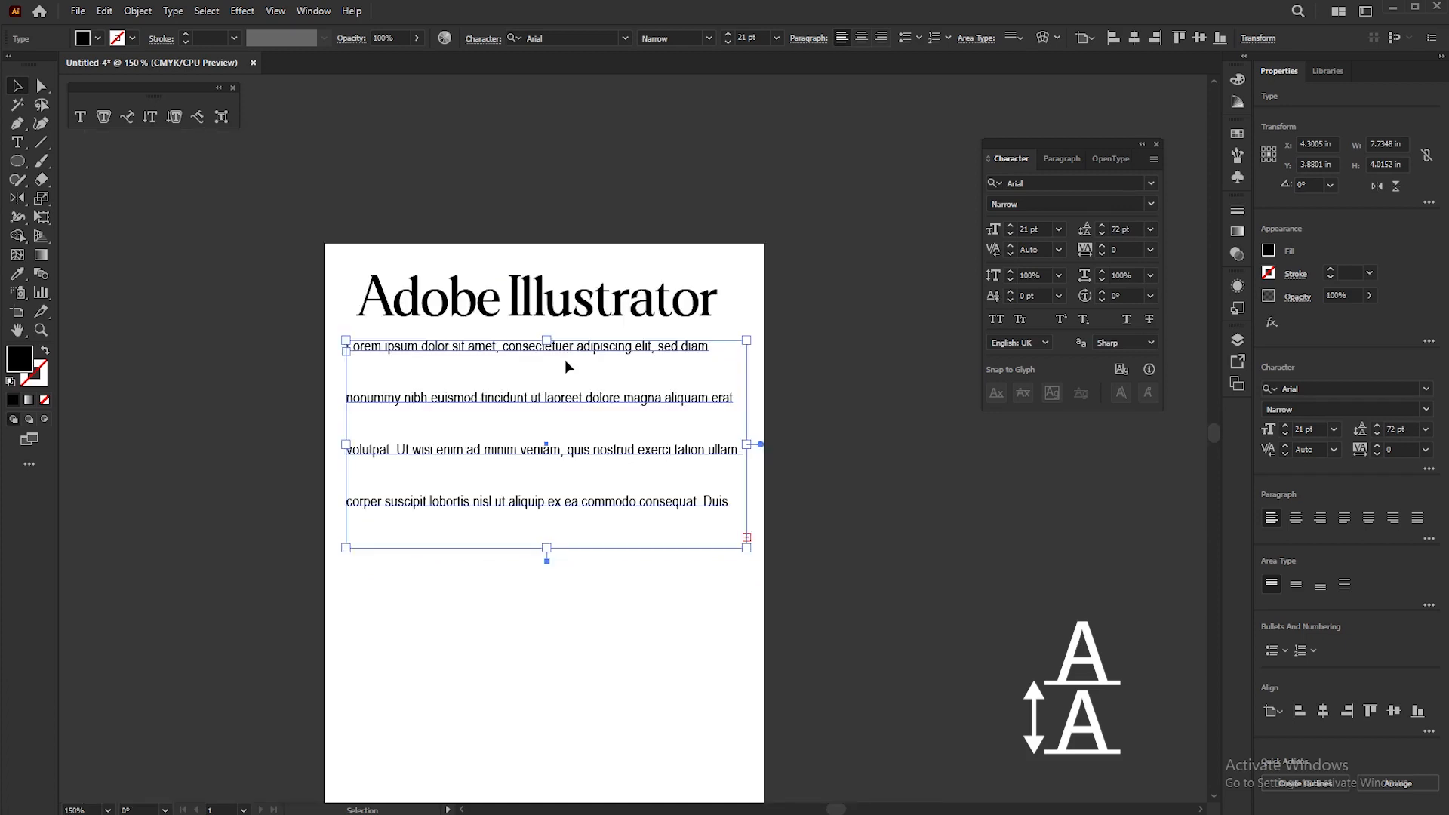
# Step: Resize the placeholder text frame vertically, first taller, then shorter, ending at about 10.52 in high
pyautogui.scroll(-4, 736, 527)
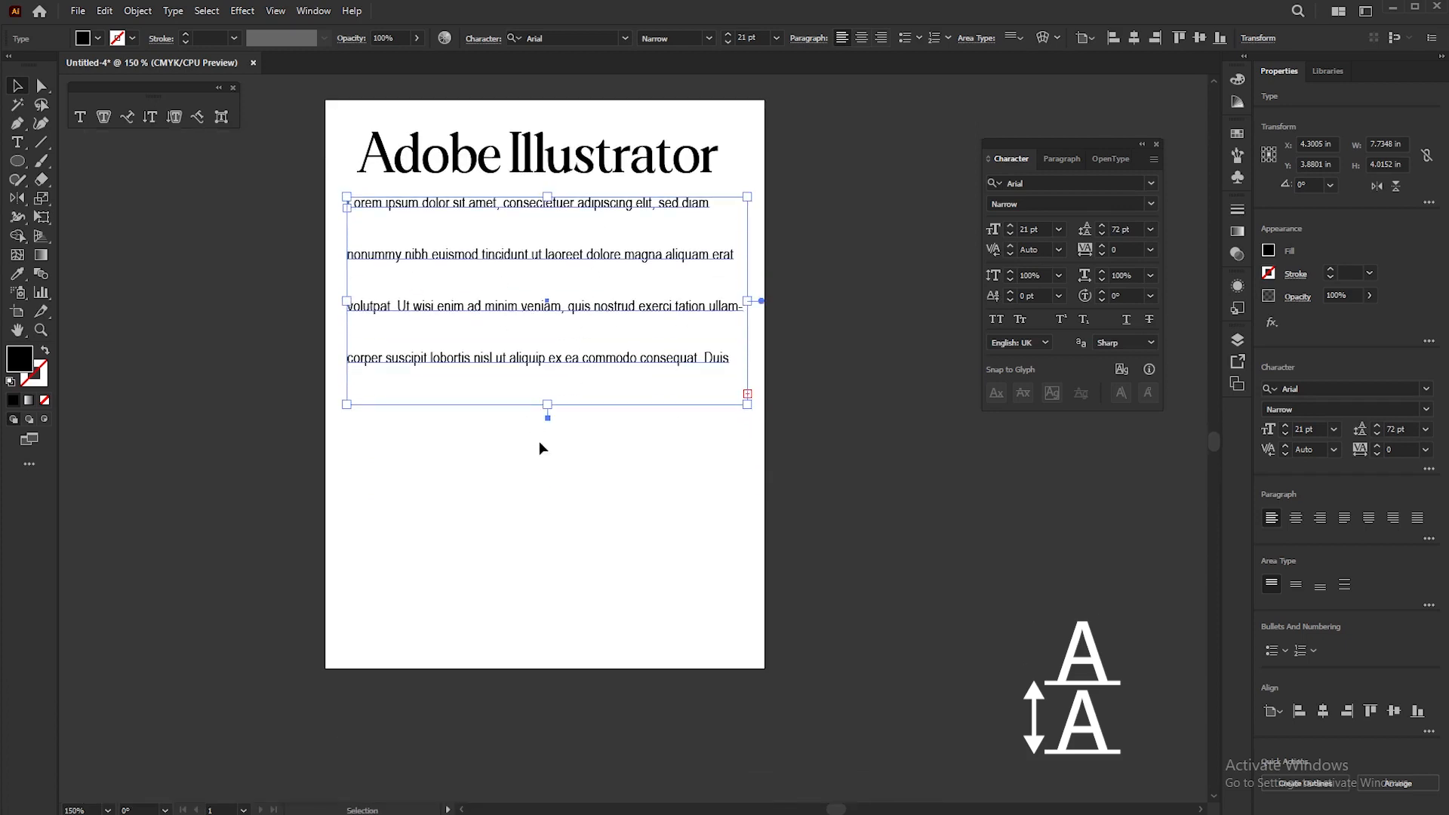
pyautogui.moveTo(551, 404); pyautogui.dragTo(545, 785)
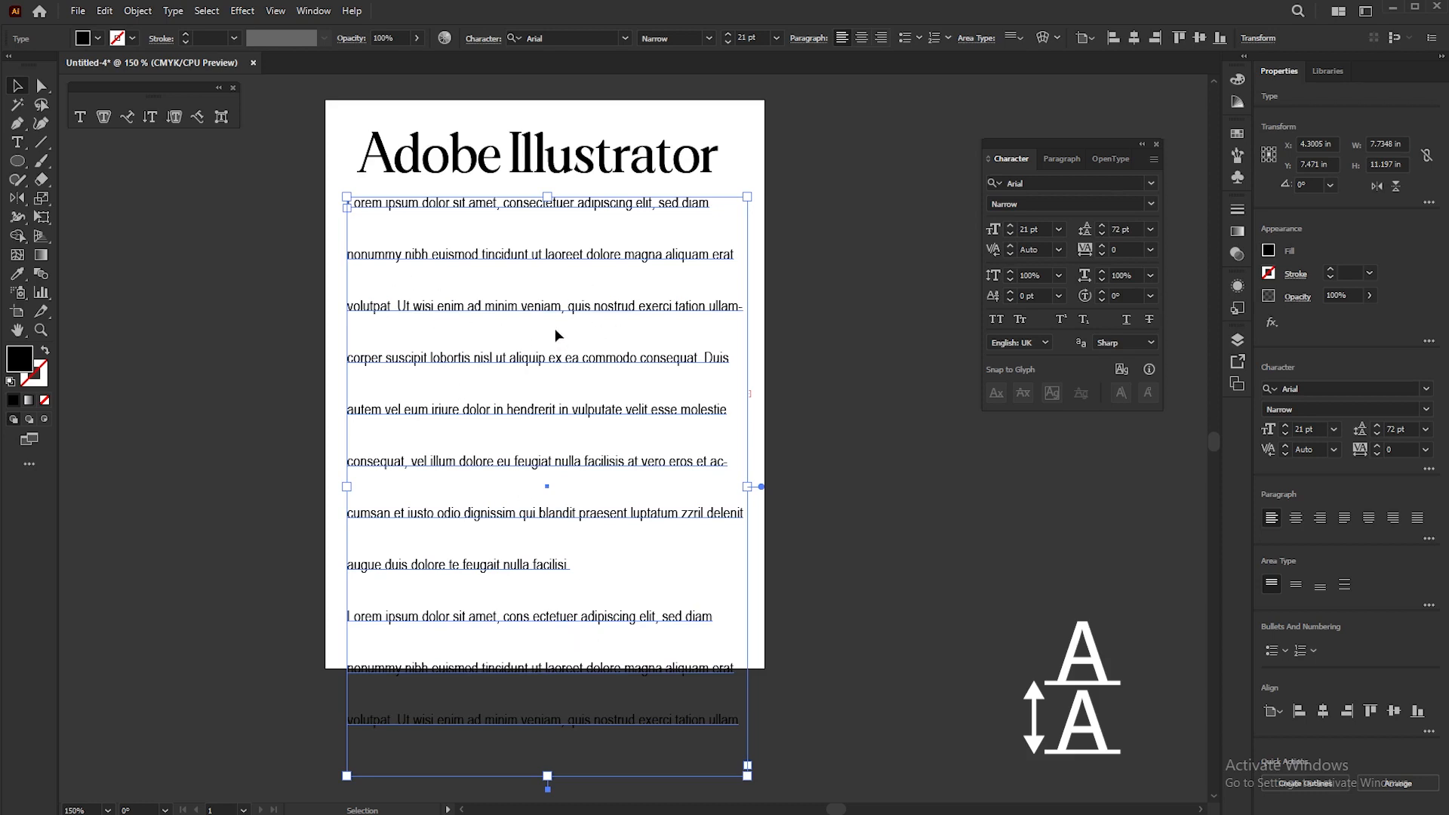
pyautogui.moveTo(548, 776); pyautogui.dragTo(525, 320)
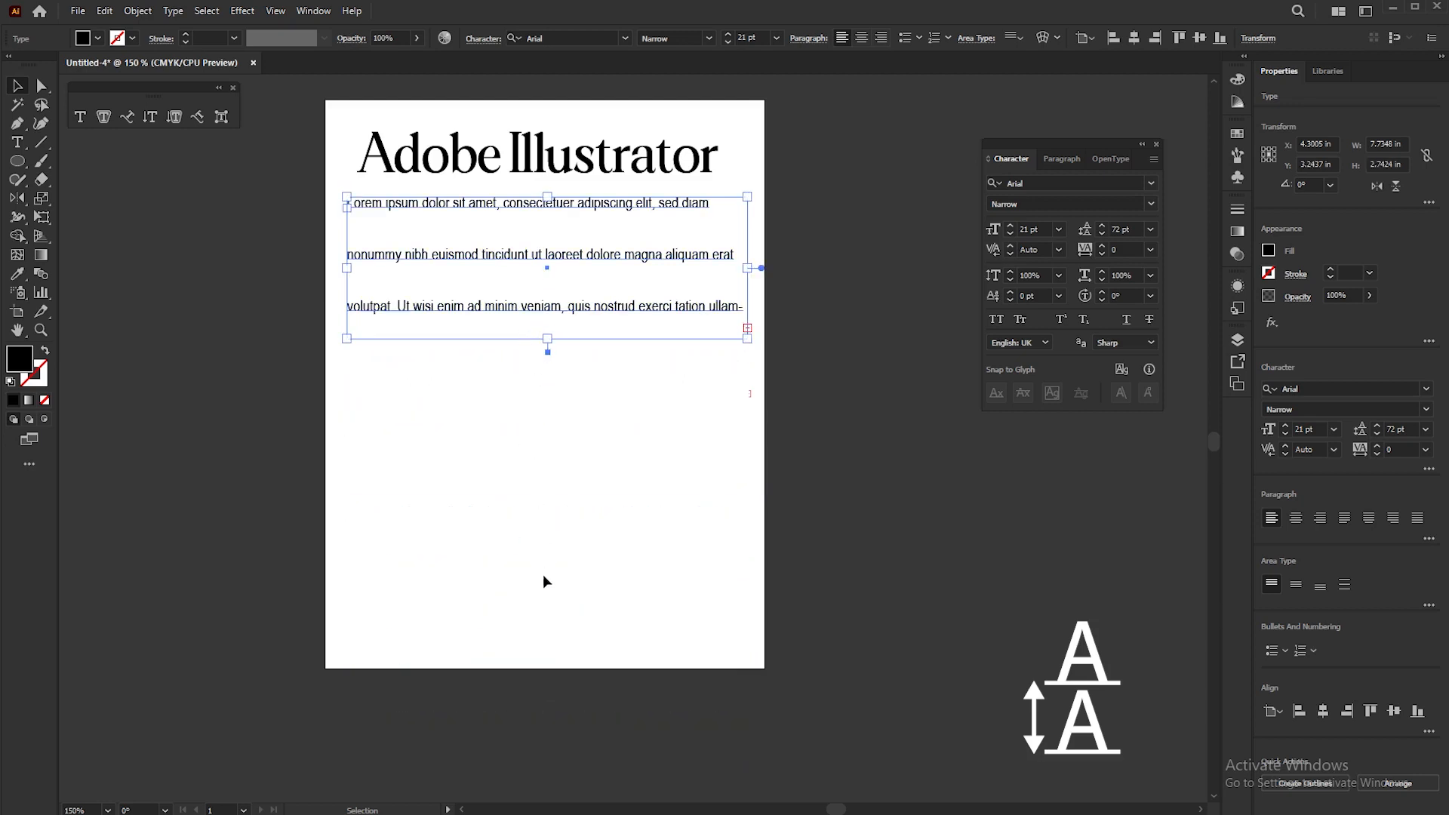
pyautogui.moveTo(548, 339); pyautogui.dragTo(547, 740)
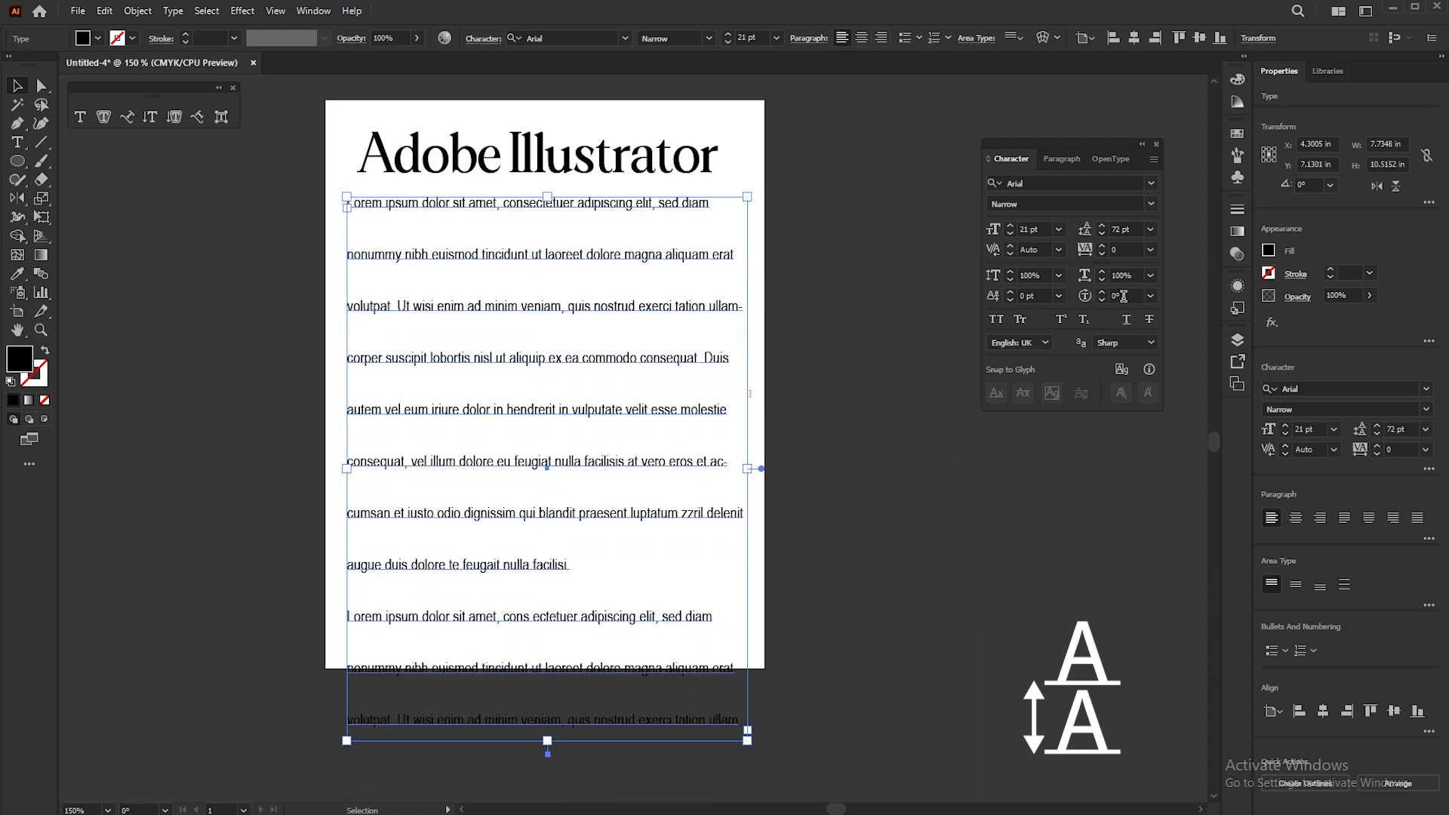
# Step: Set the paragraph's leading to Auto and shorten its frame to about 3.91 in high
pyautogui.click(1150, 226)
pyautogui.click(1164, 246)
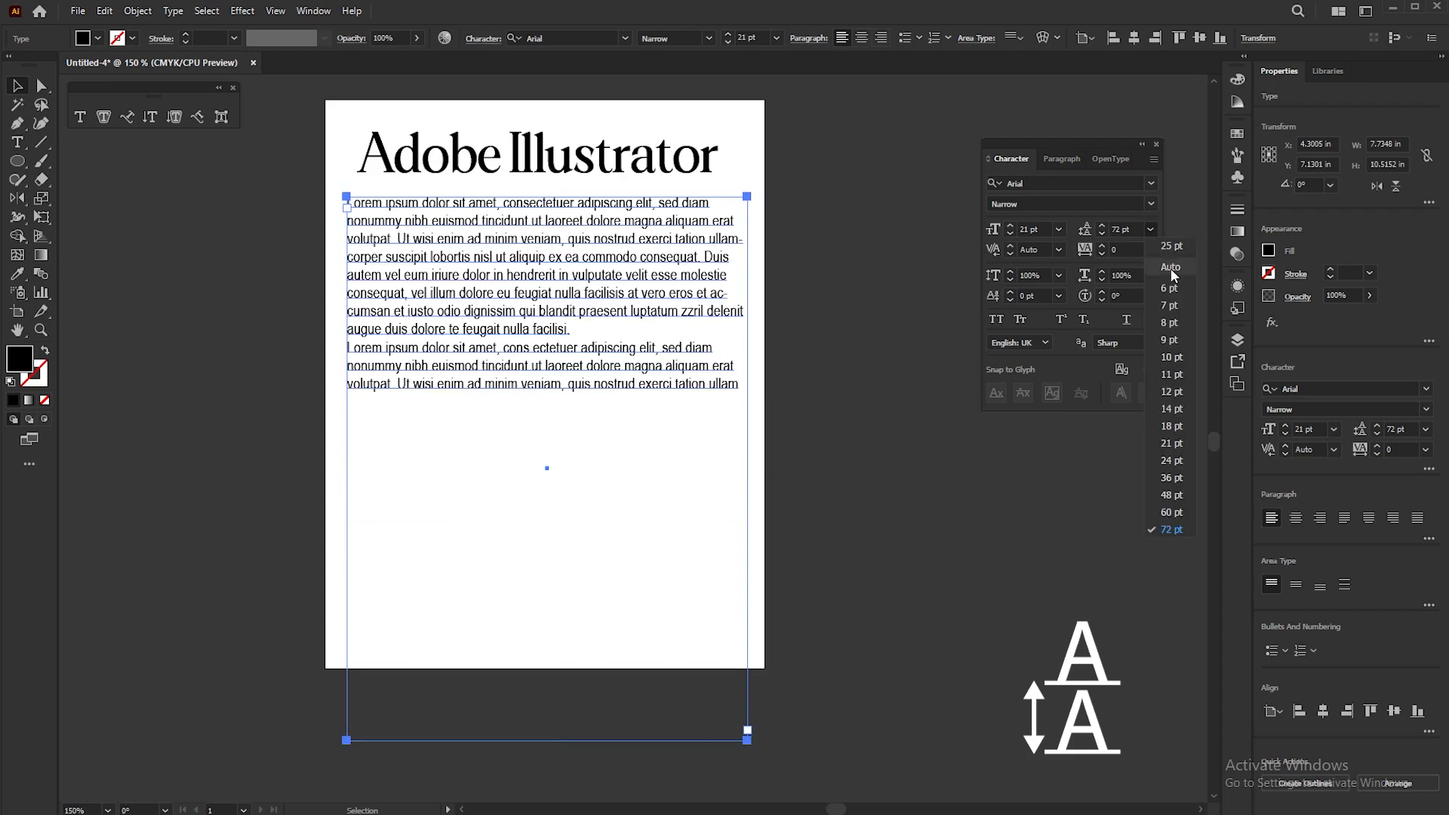
pyautogui.moveTo(549, 741); pyautogui.dragTo(566, 400)
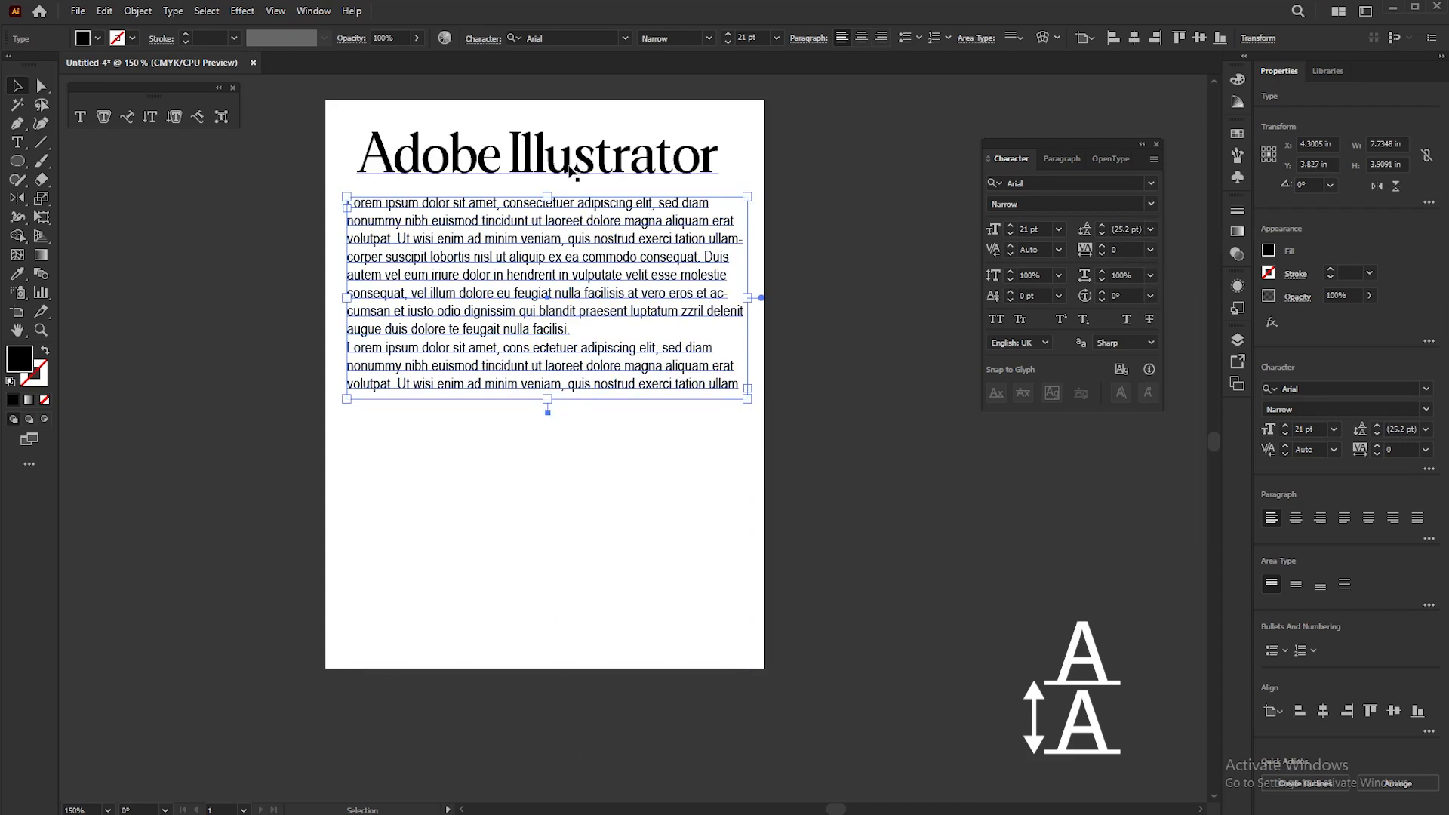
# Step: Delete the placeholder paragraph and move the "Adobe Illustrator" heading down to about X 4.17 in, Y 3.12 in
pyautogui.scroll(1, 572, 166)
pyautogui.press('space')
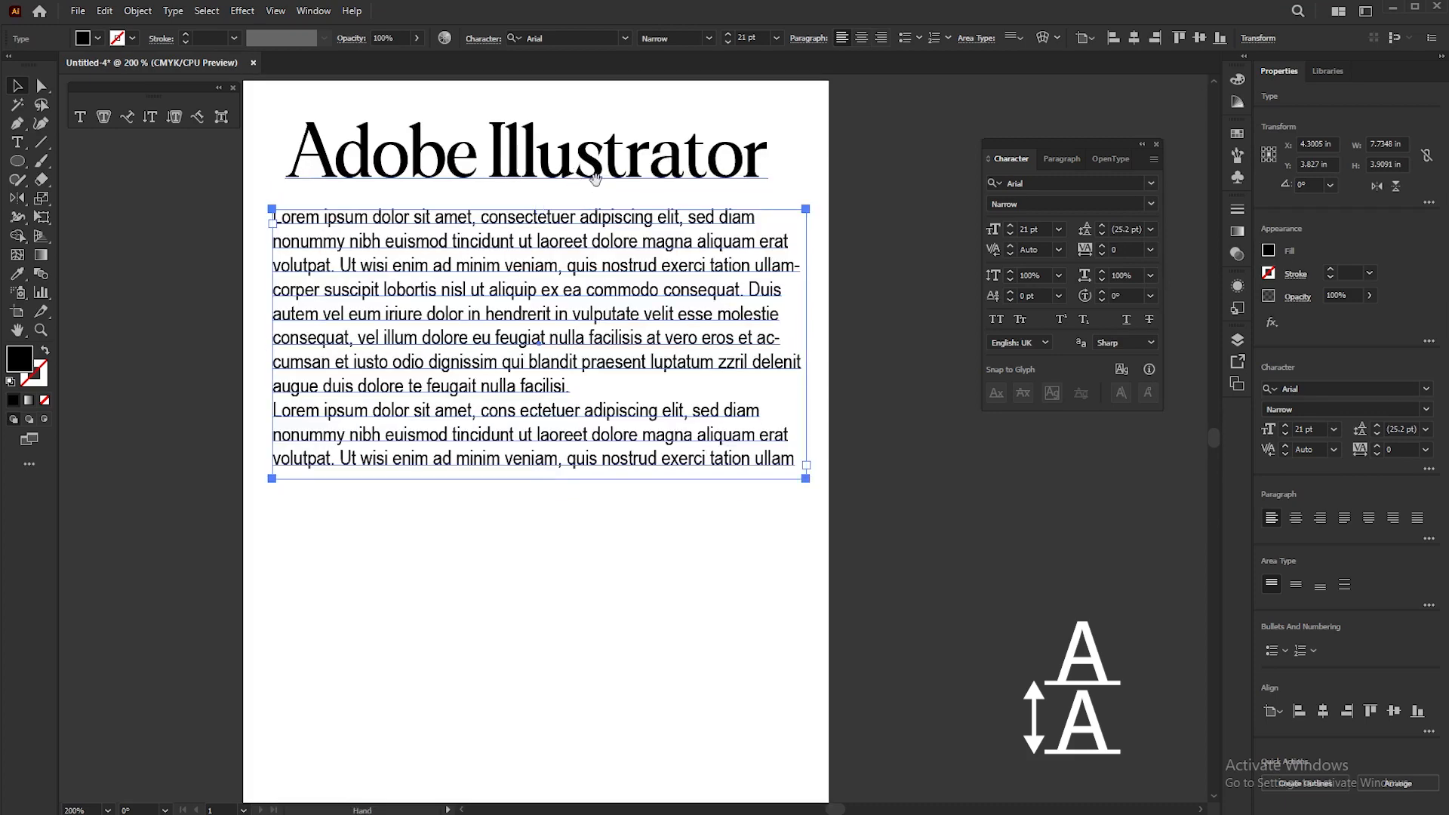
pyautogui.moveTo(595, 188); pyautogui.dragTo(596, 315)
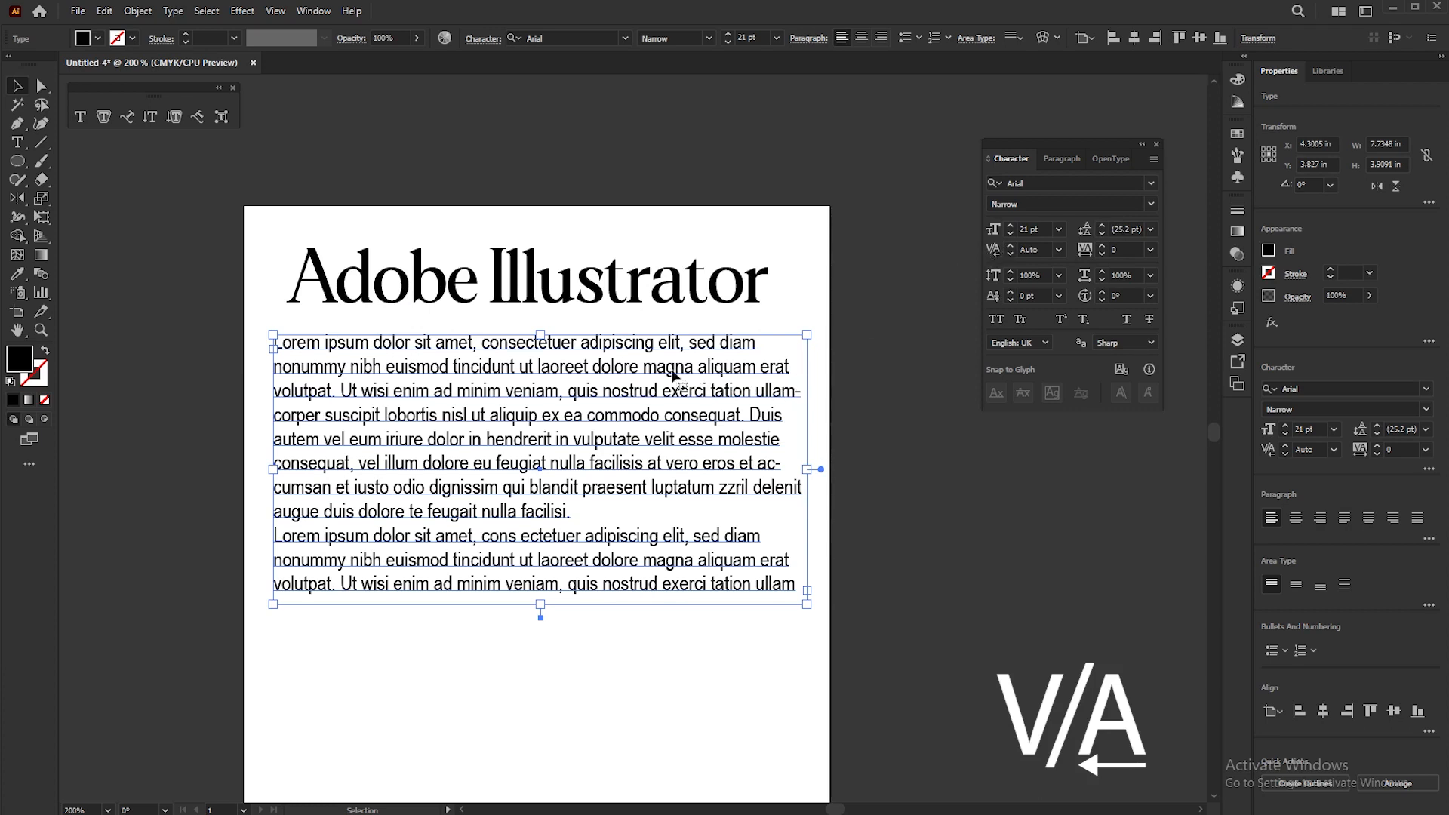
pyautogui.press('Delete')
pyautogui.moveTo(559, 304); pyautogui.dragTo(568, 406)
pyautogui.scroll(2, 558, 368)
pyautogui.scroll(-1, 557, 366)
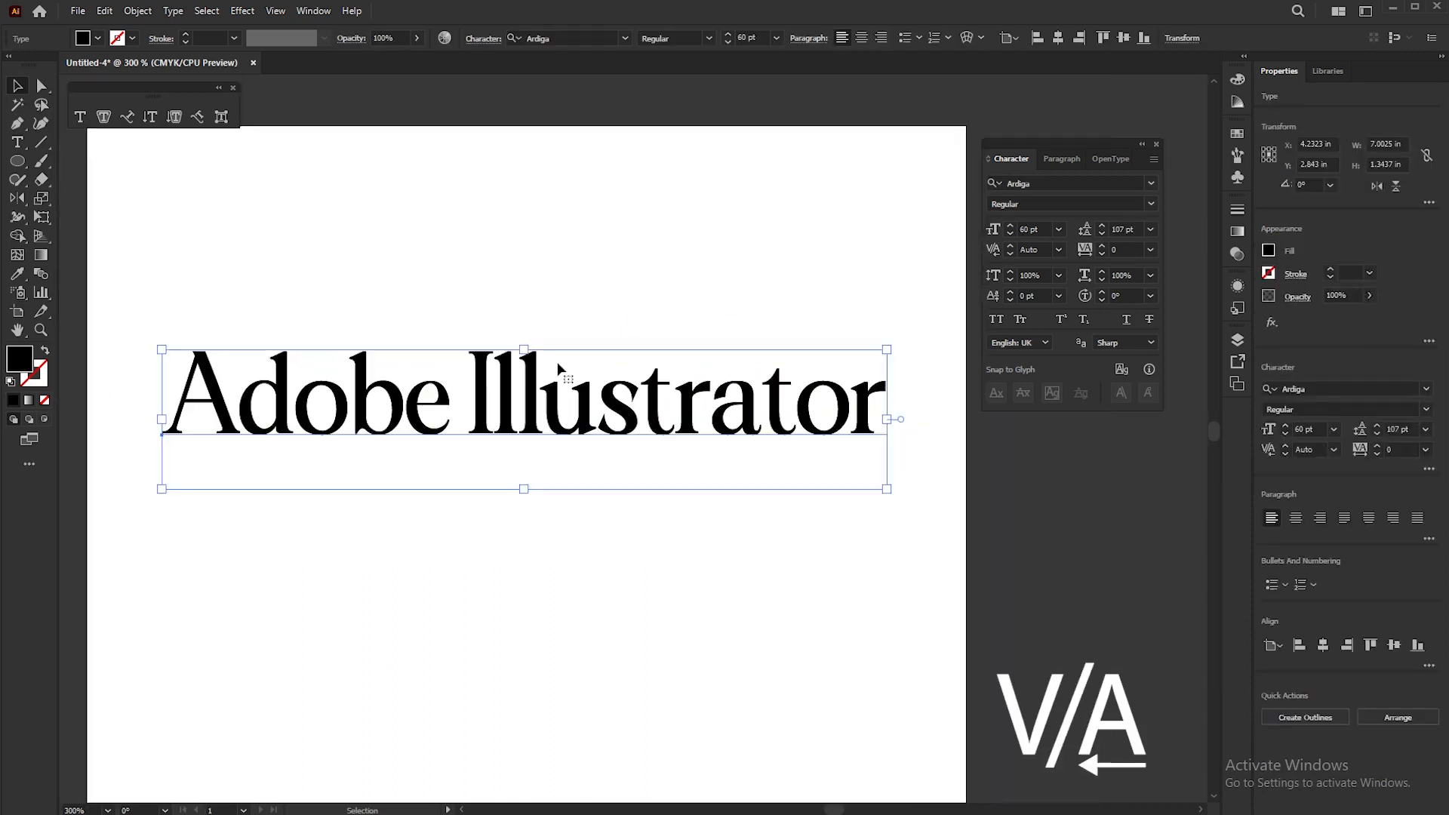
pyautogui.click(605, 343)
pyautogui.moveTo(605, 344); pyautogui.dragTo(625, 148)
pyautogui.moveTo(676, 290); pyautogui.dragTo(668, 318)
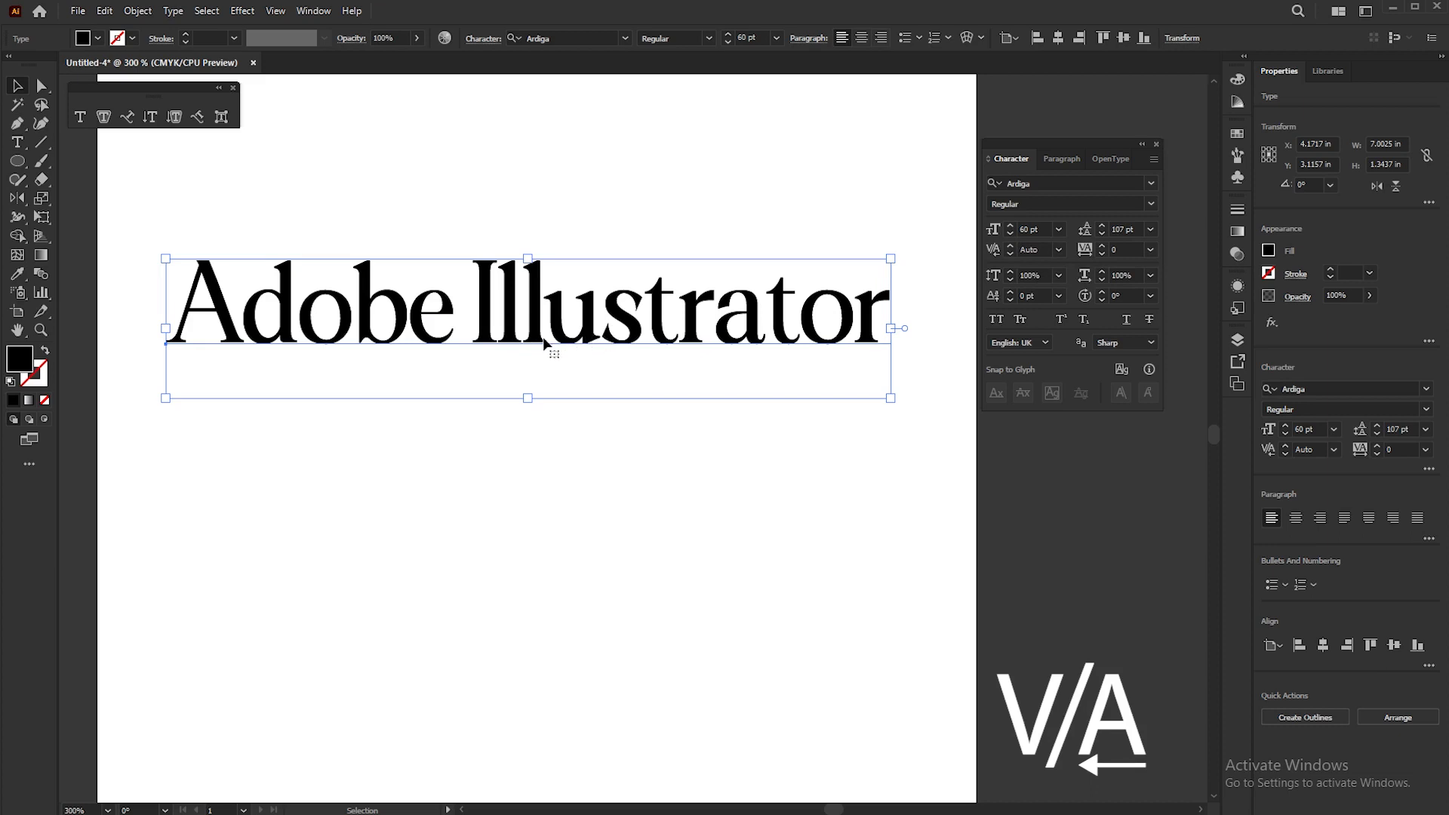
# Step: Increase the kerning before the "I" of "Illustrator" and raise the kerning between its "u" and "s" to 107
pyautogui.doubleClick(481, 345)
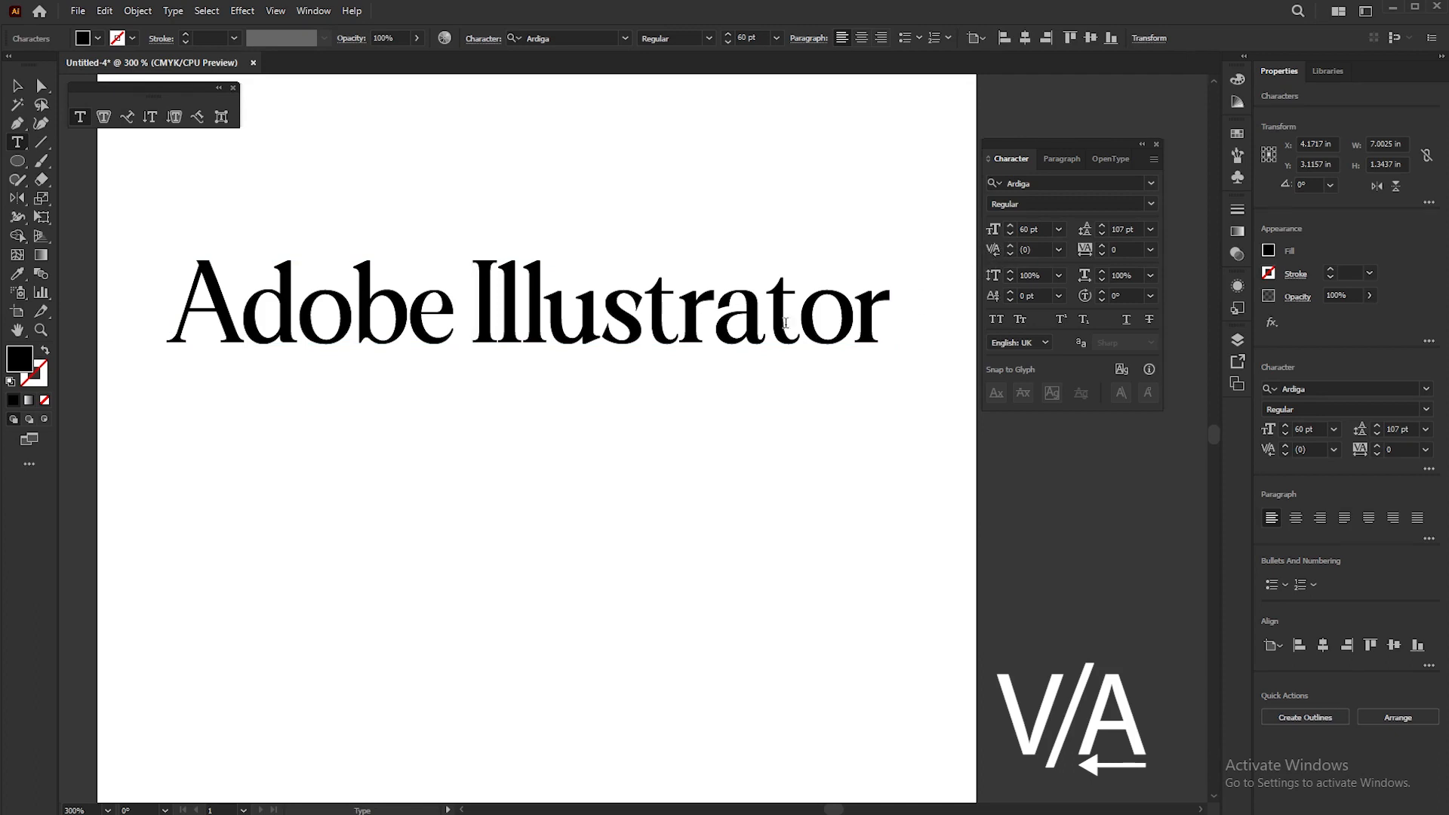
pyautogui.click(1010, 247)
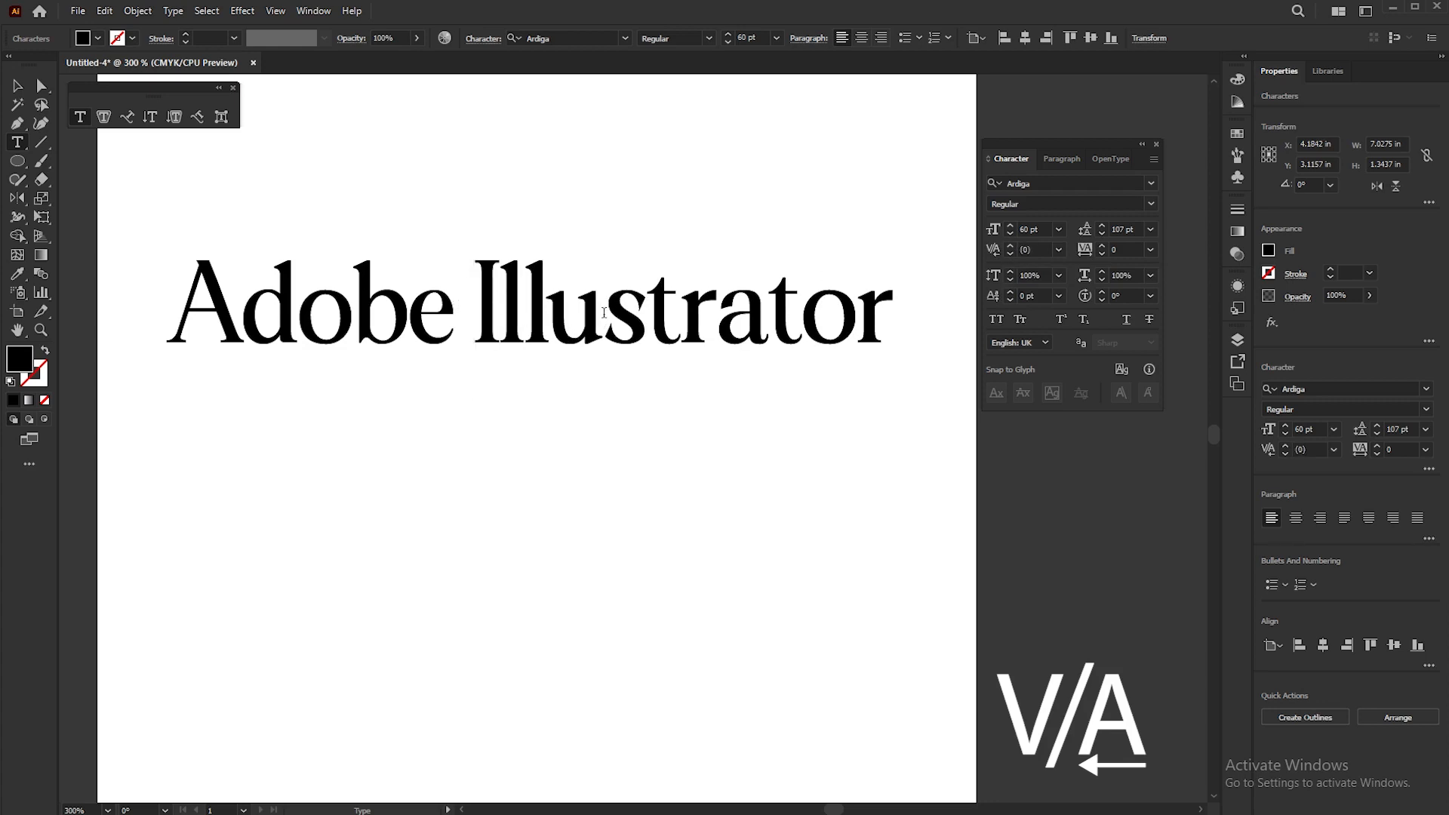
pyautogui.click(603, 312)
pyautogui.click(1011, 246)
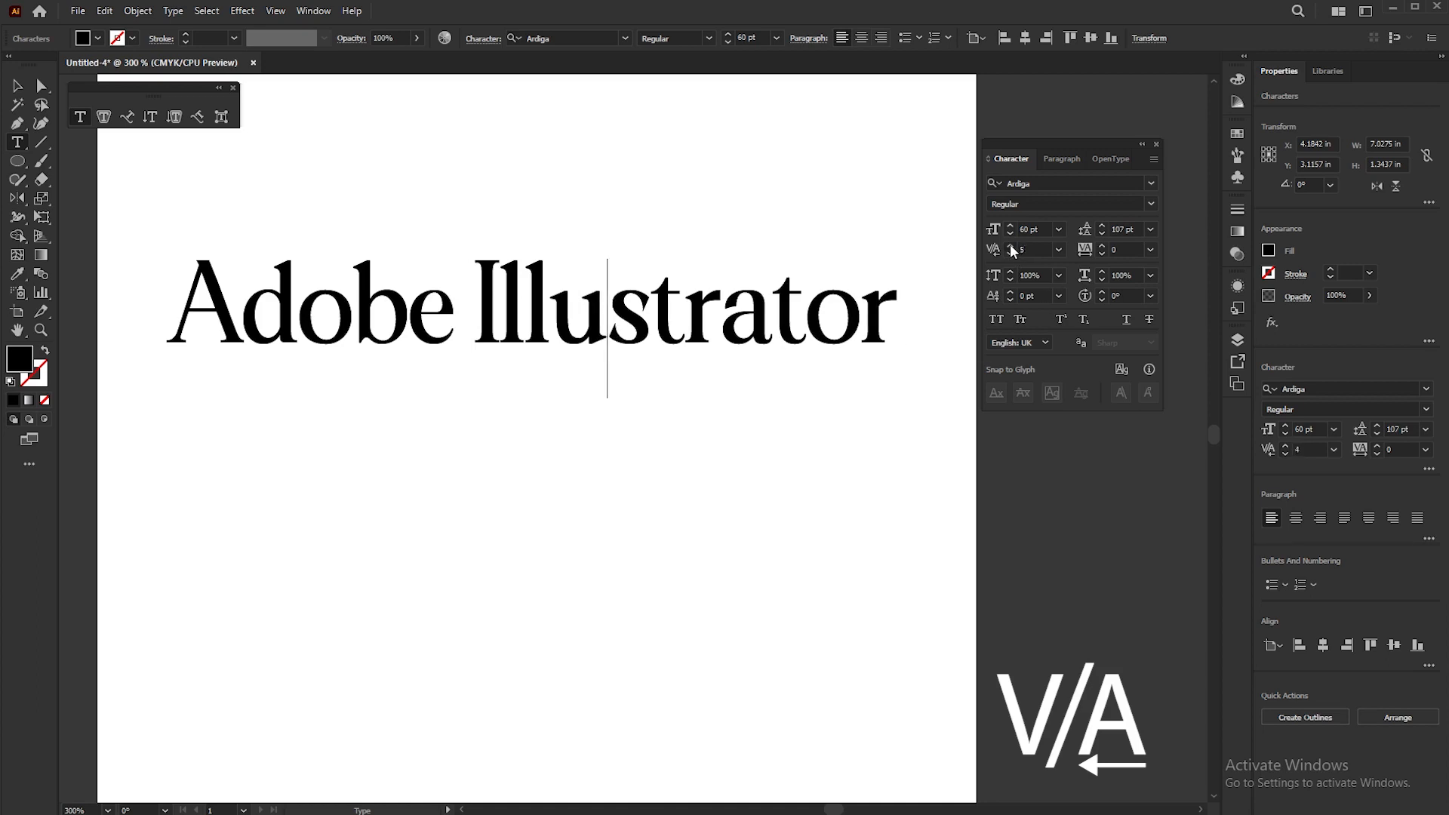
pyautogui.click(1011, 245)
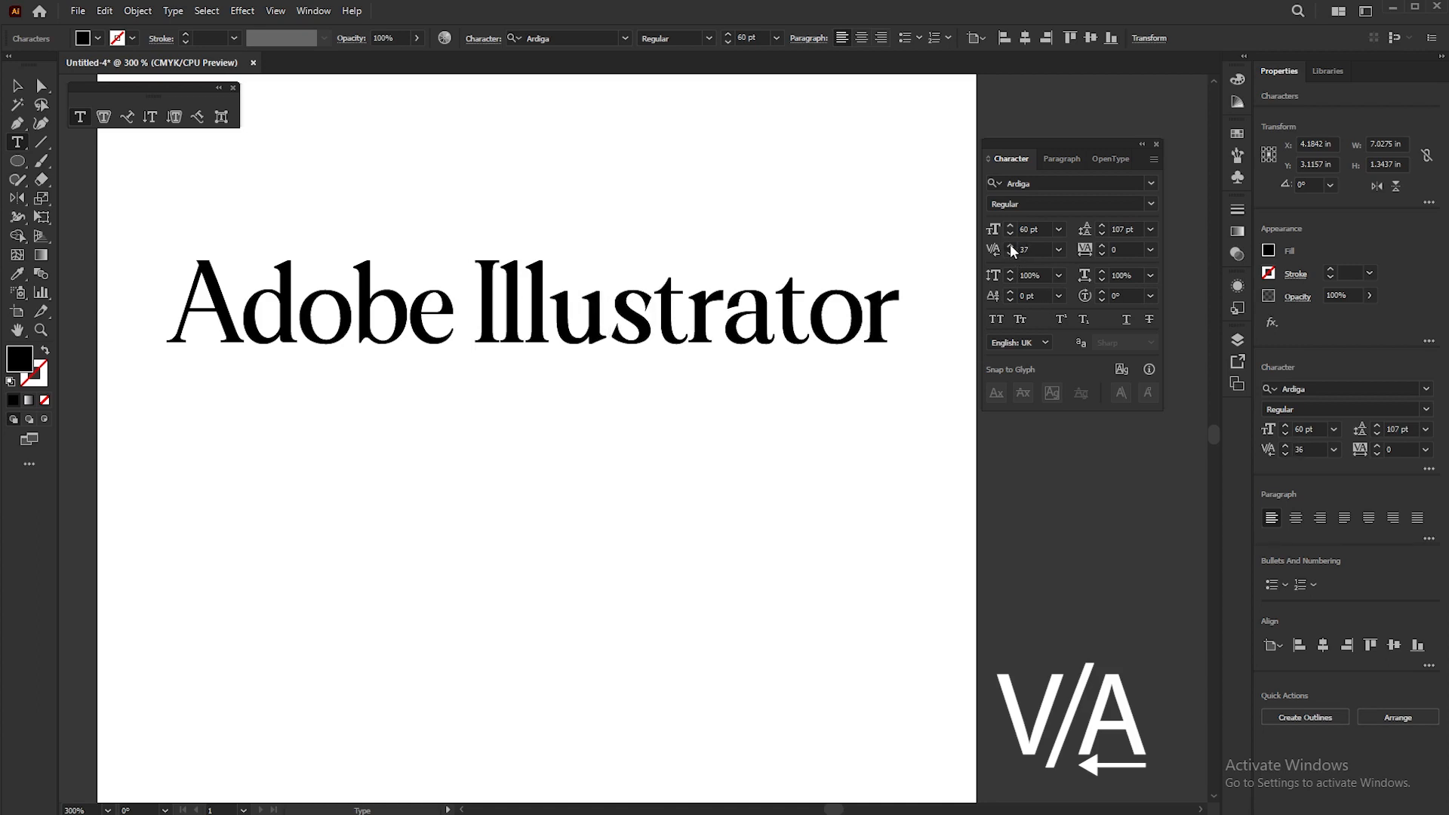
pyautogui.click(1011, 246)
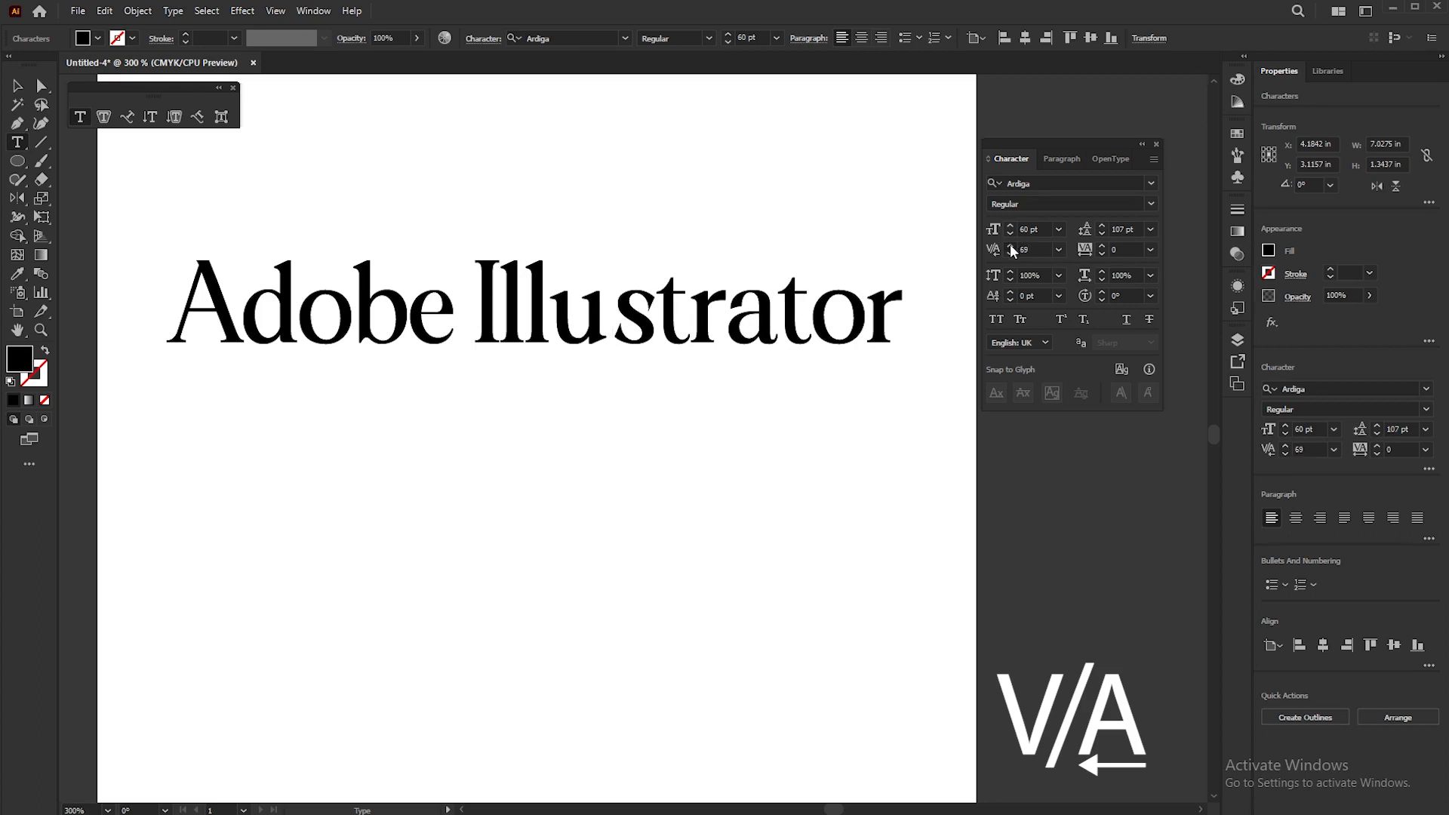
pyautogui.click(1010, 246)
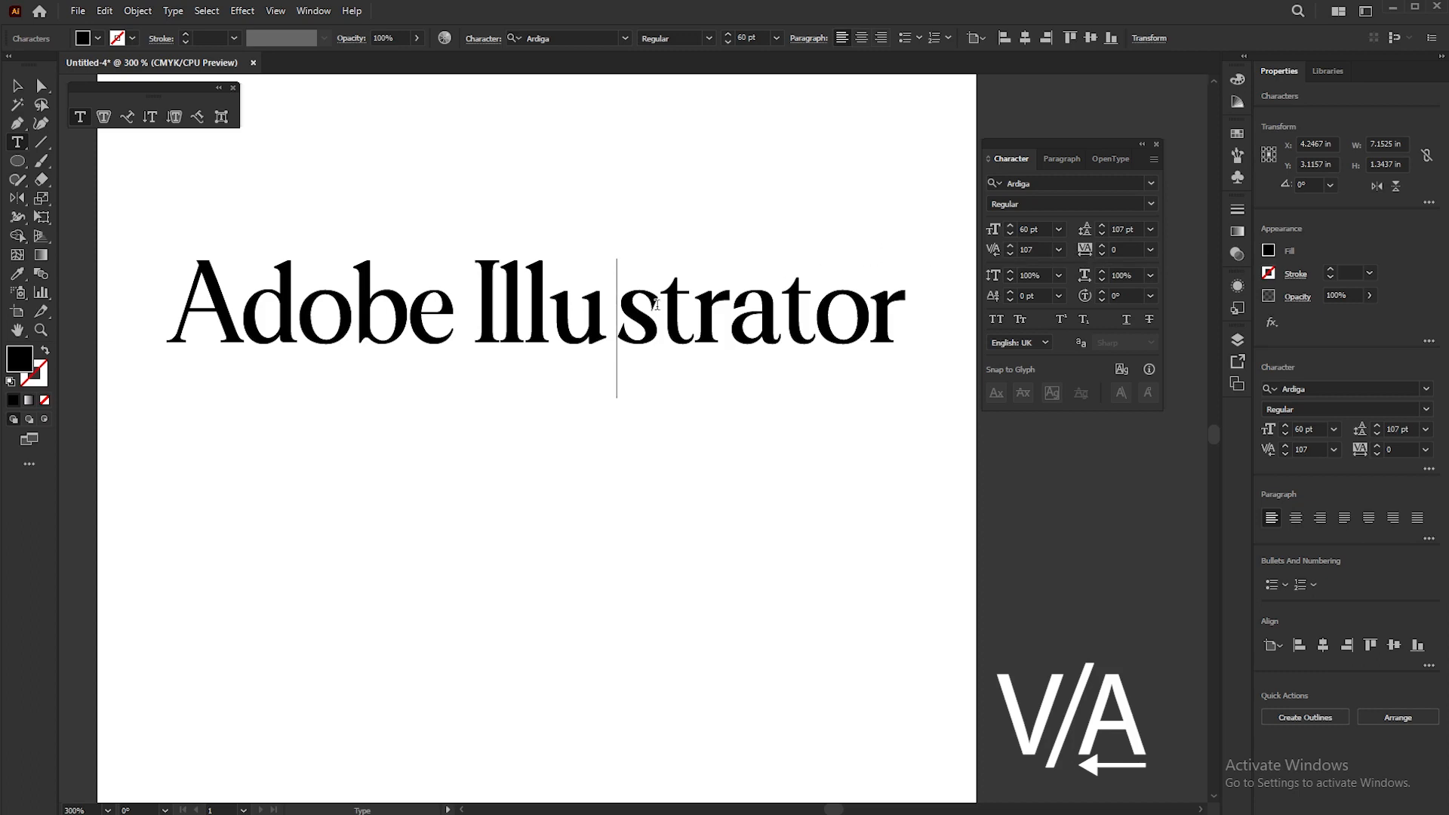
# Step: Set the kerning between "s" and "t" in "Illustrator" to 4, to 44, and raise it in single increments to 72
pyautogui.click(656, 304)
pyautogui.click(1031, 249)
pyautogui.write('4')
pyautogui.press('Return')
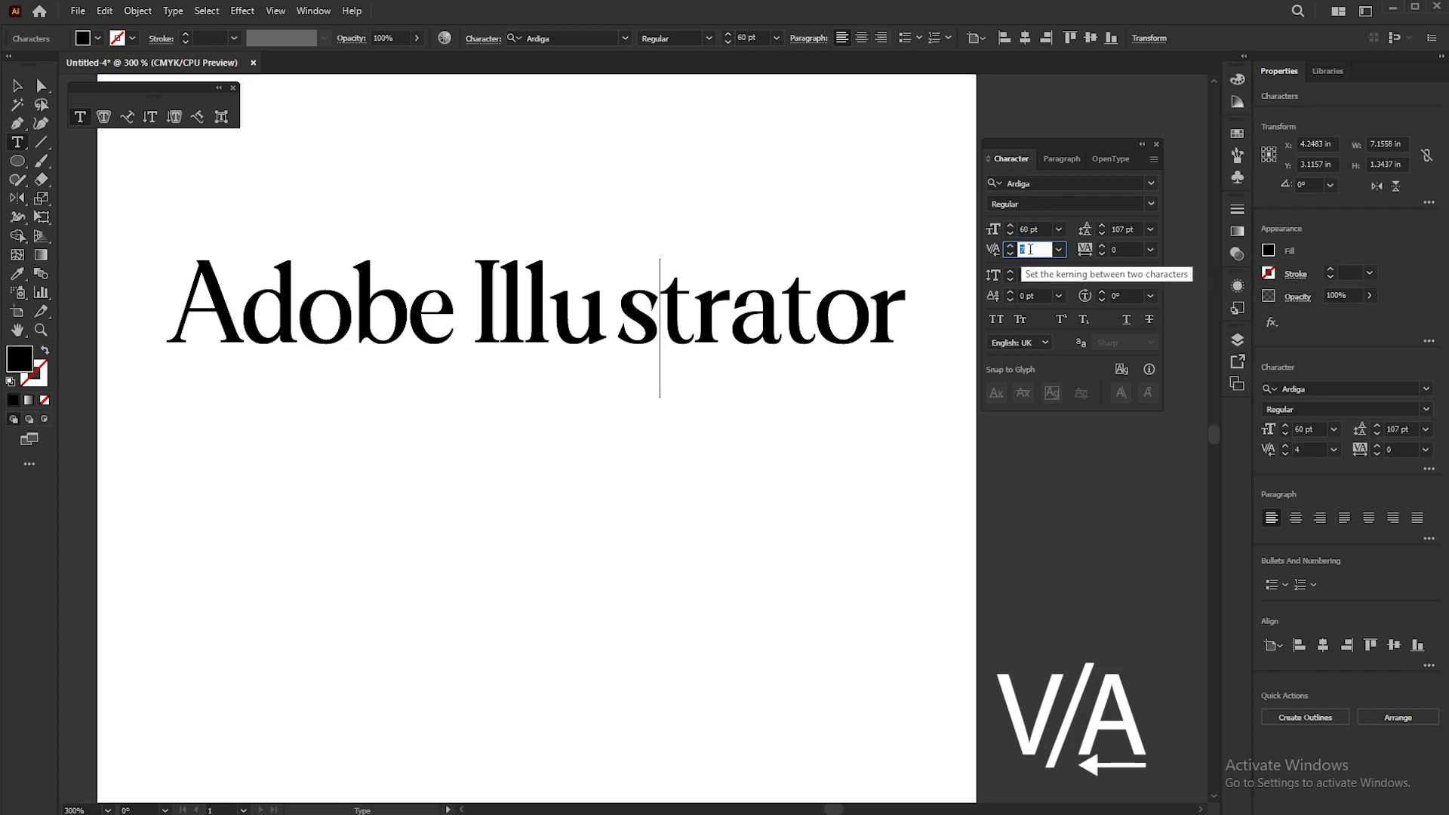
pyautogui.write('44')
pyautogui.press('Return')
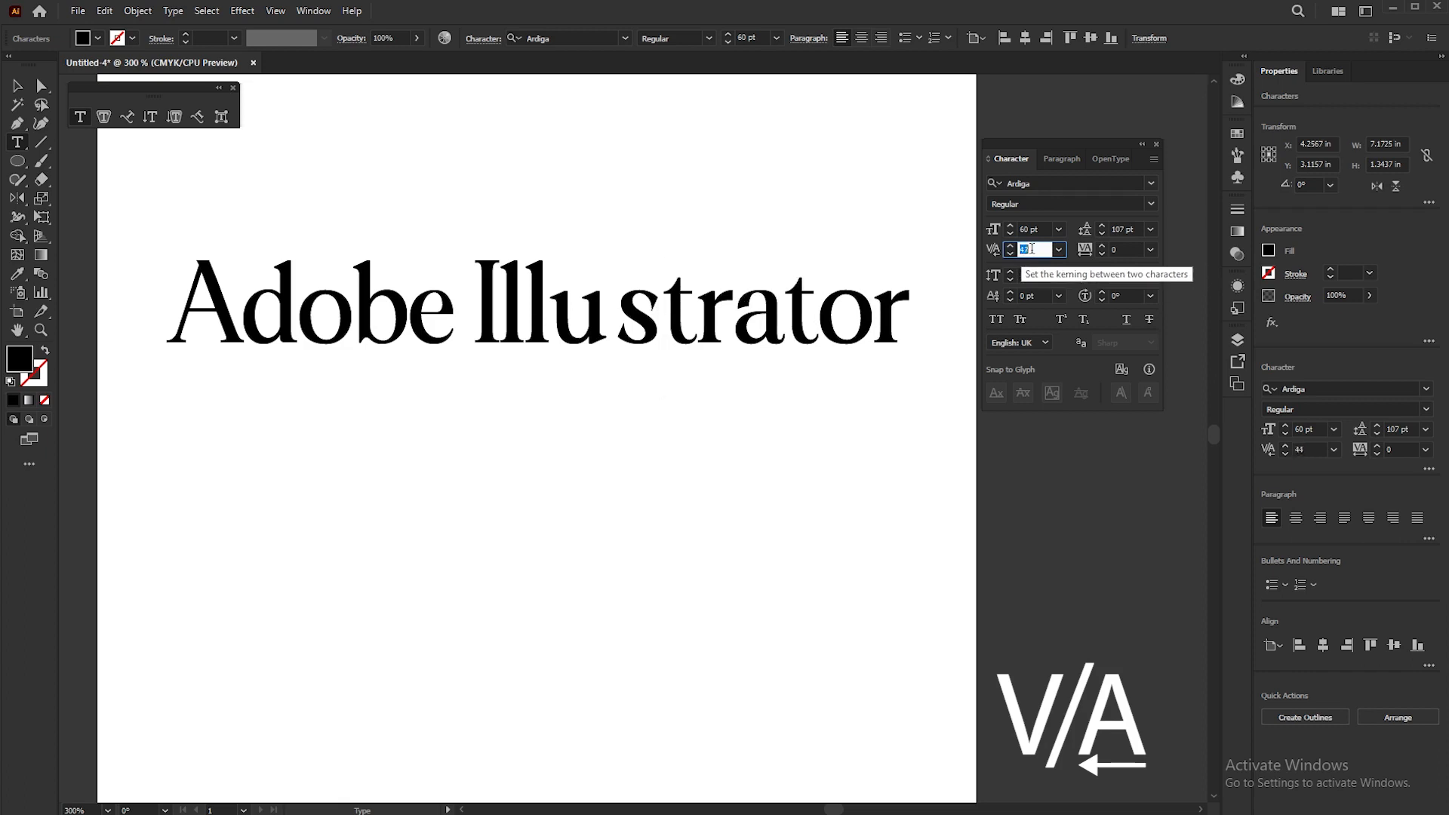
pyautogui.press('Up')
pyautogui.press('Up')
pyautogui.press('Up')
pyautogui.press('Up')
pyautogui.press('Up')
pyautogui.press('Up')
pyautogui.press('Up')
pyautogui.press('Up')
pyautogui.press('Up')
pyautogui.press('Up')
pyautogui.press('Up')
pyautogui.press('Up')
pyautogui.press('Up')
pyautogui.press('Up')
pyautogui.press('Up')
pyautogui.press('Up')
pyautogui.press('Up')
pyautogui.press('Up')
pyautogui.press('Up')
pyautogui.press('Up')
# Step: Set the kerning between "s" and "t" to the preset 200 and finish editing the text
pyautogui.click(1063, 251)
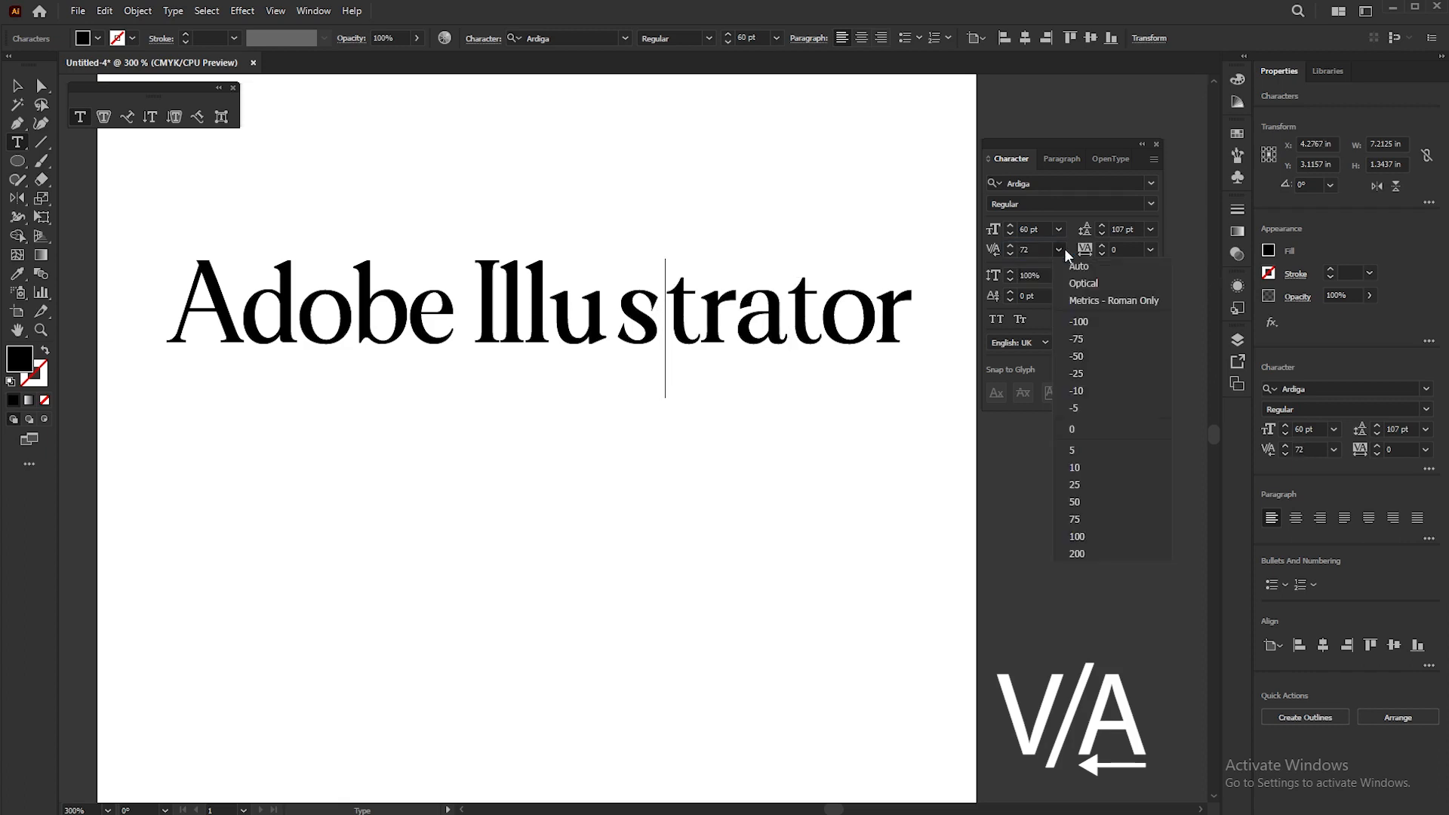
pyautogui.click(1077, 554)
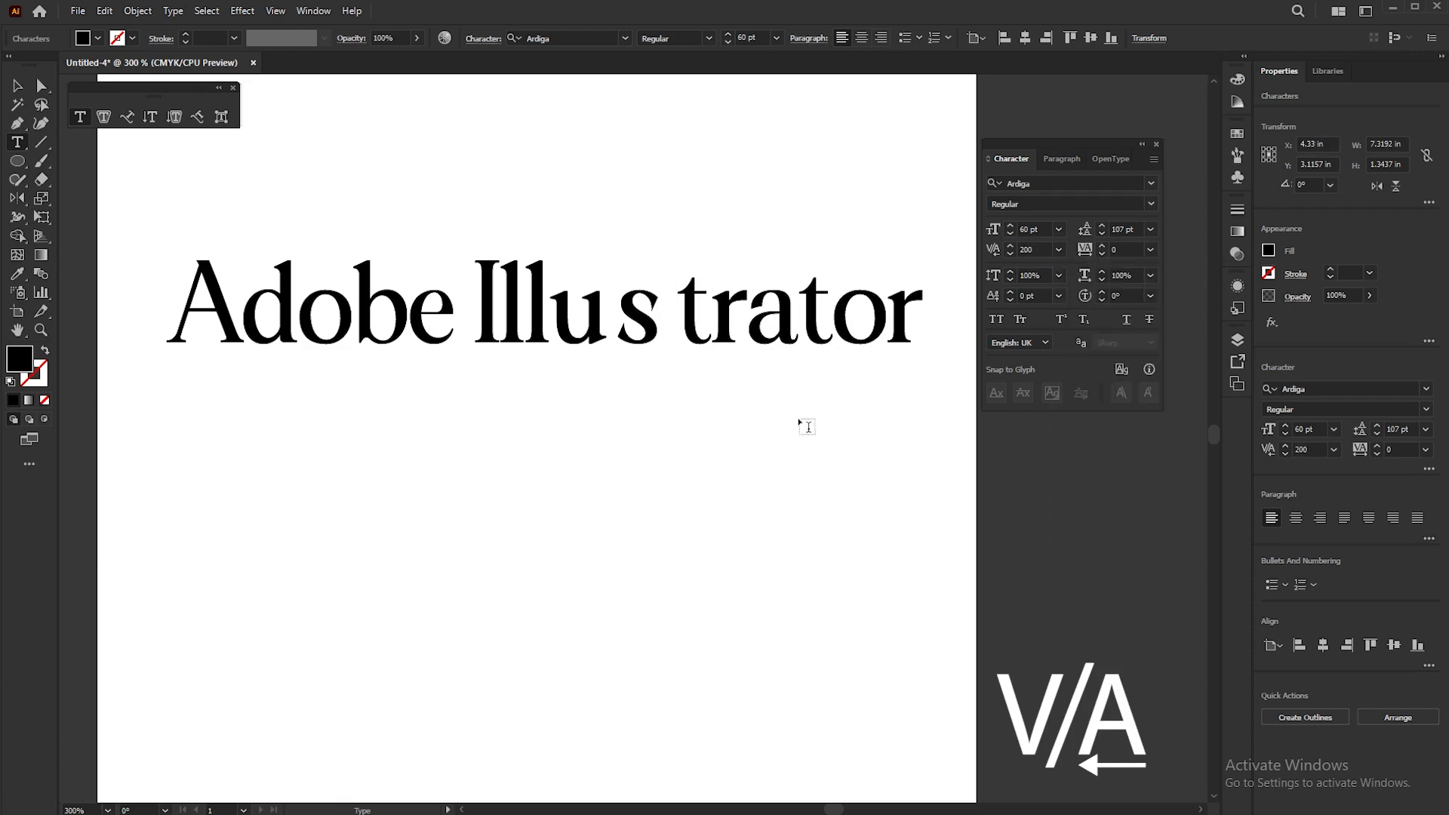
pyautogui.press('Escape')
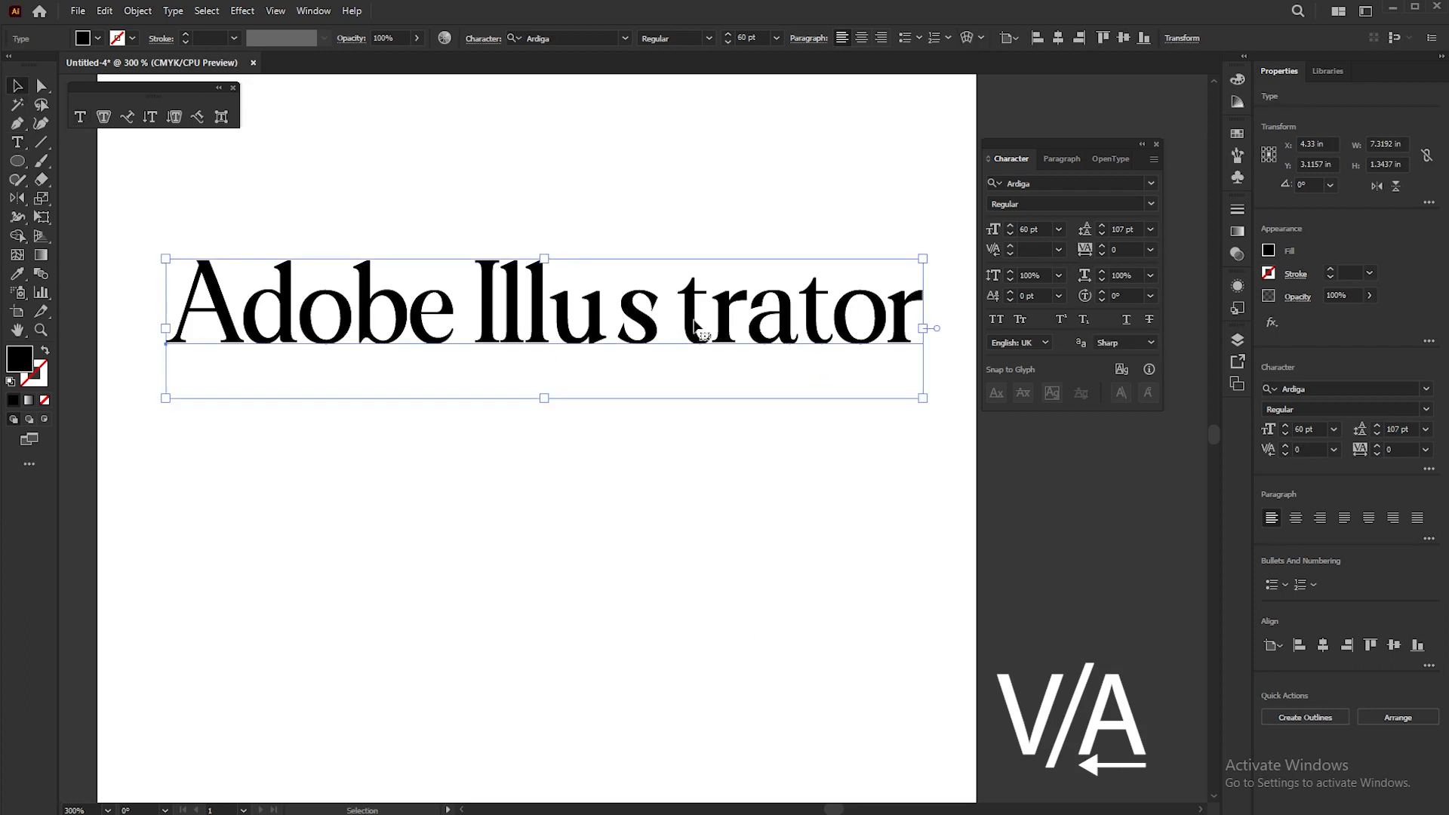
# Step: Reset the kerning to 0 between "s" and "t" and between "u" and "s" in "Illustrator"
pyautogui.doubleClick(670, 317)
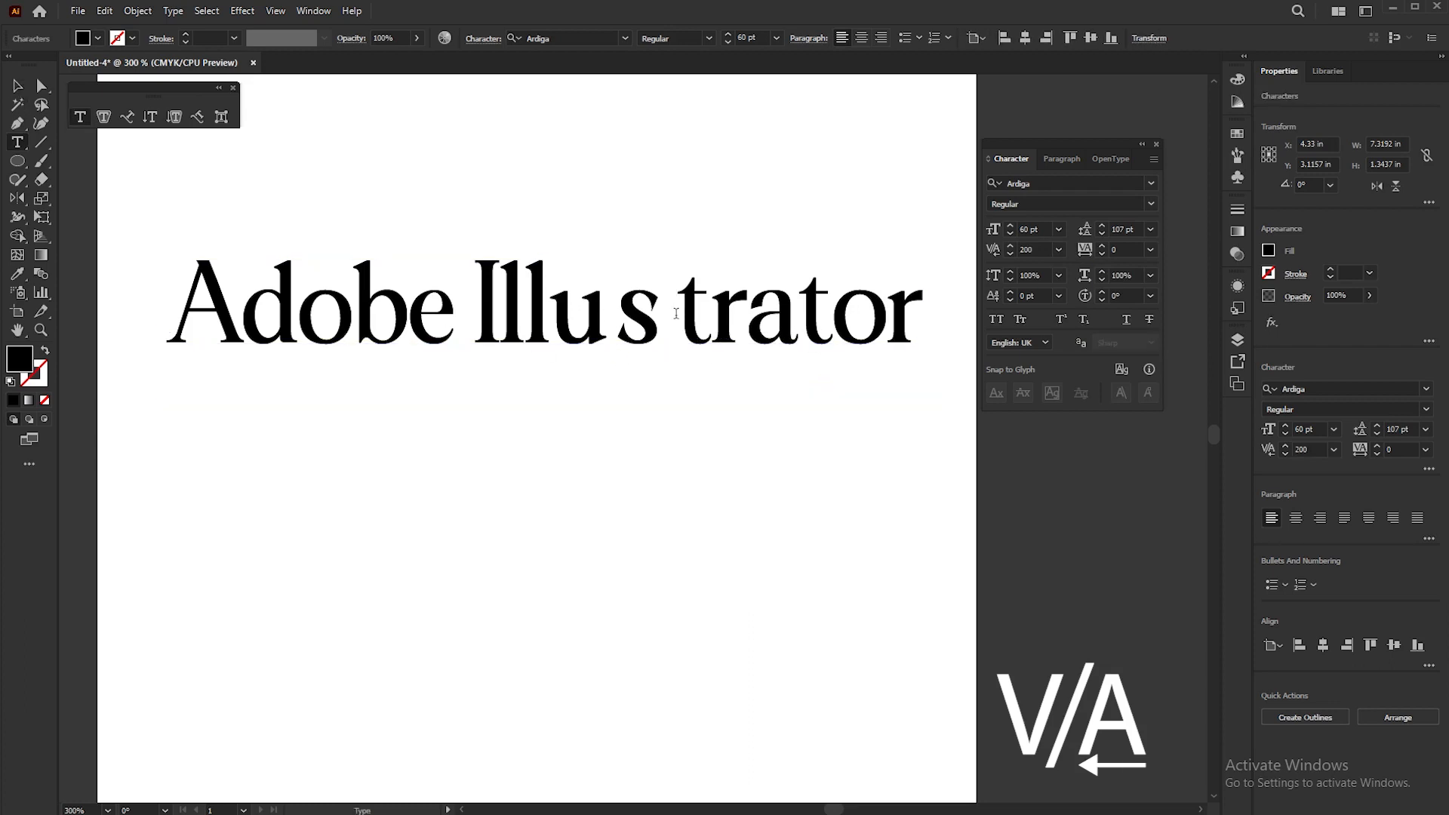
pyautogui.click(1060, 250)
pyautogui.click(1072, 429)
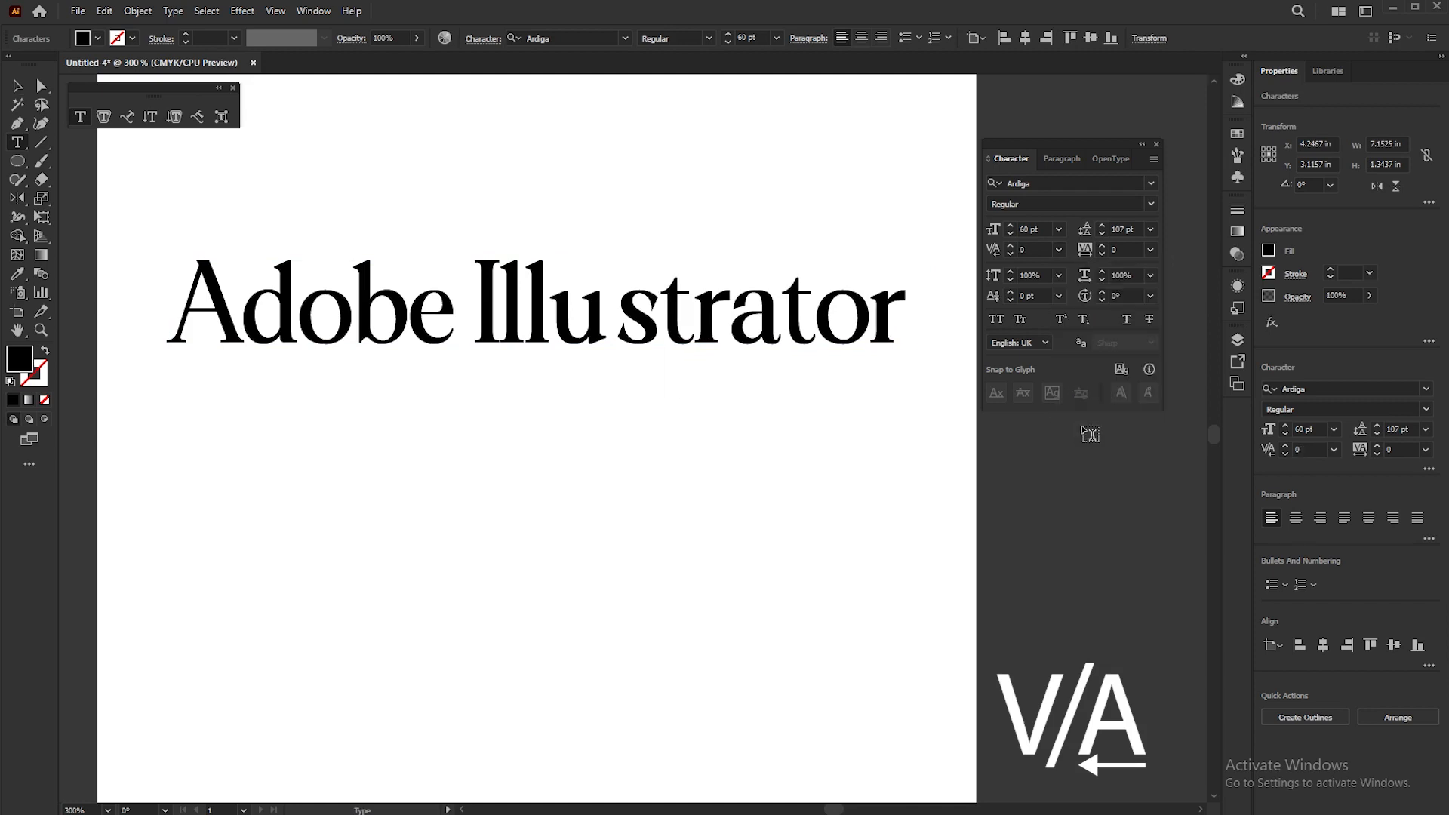
pyautogui.click(614, 320)
pyautogui.click(1059, 249)
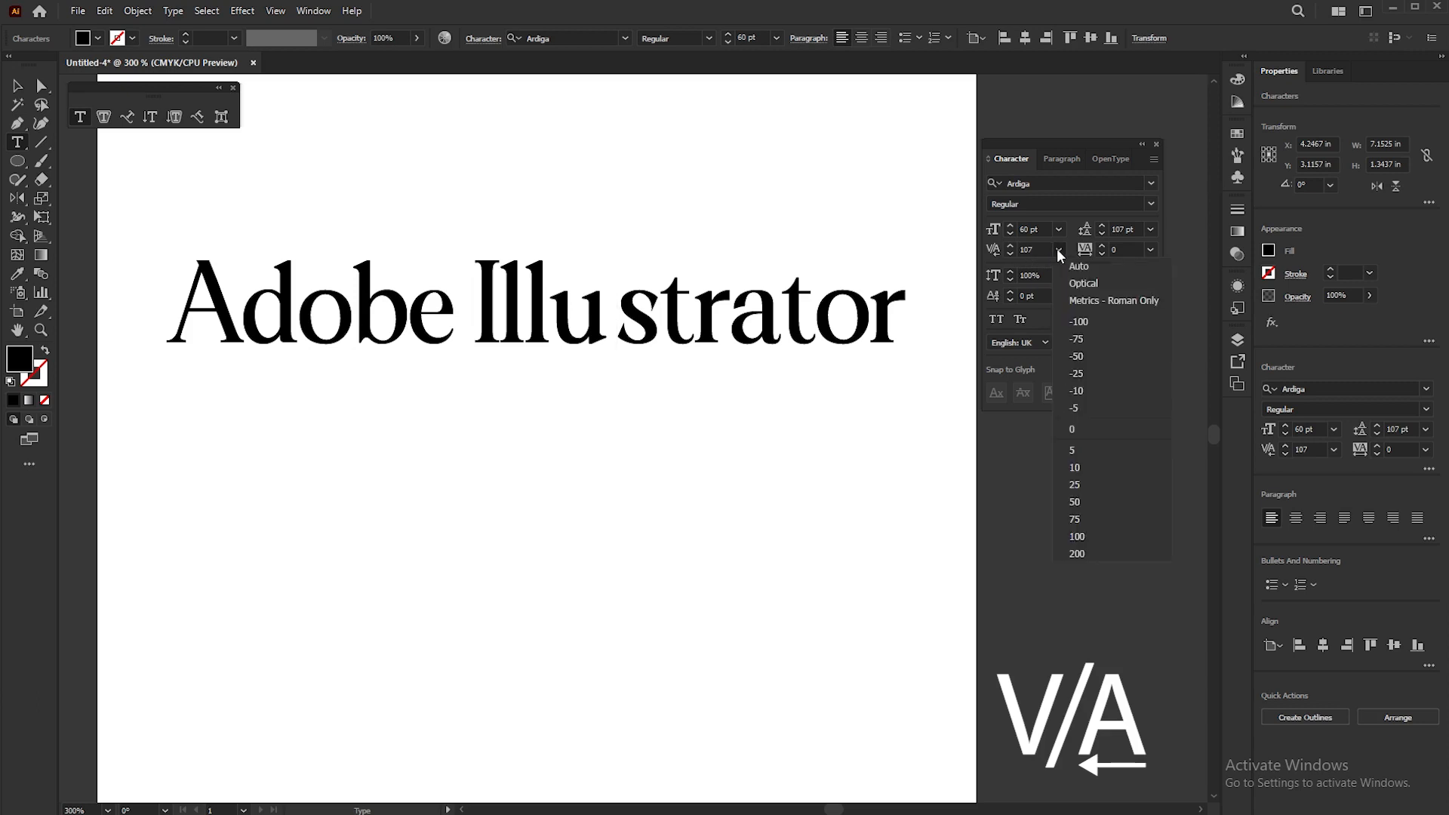
pyautogui.click(1084, 433)
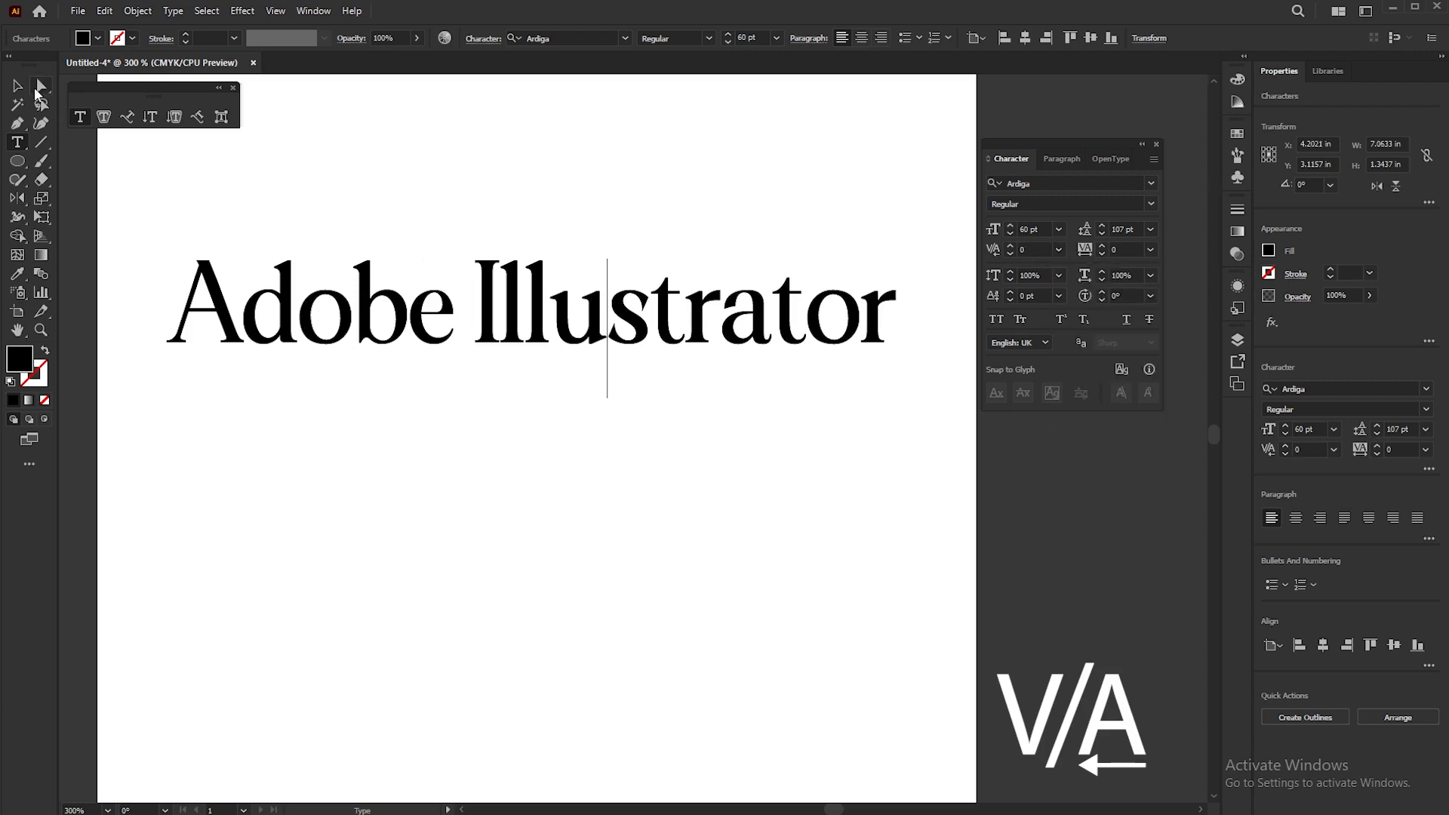
pyautogui.click(19, 88)
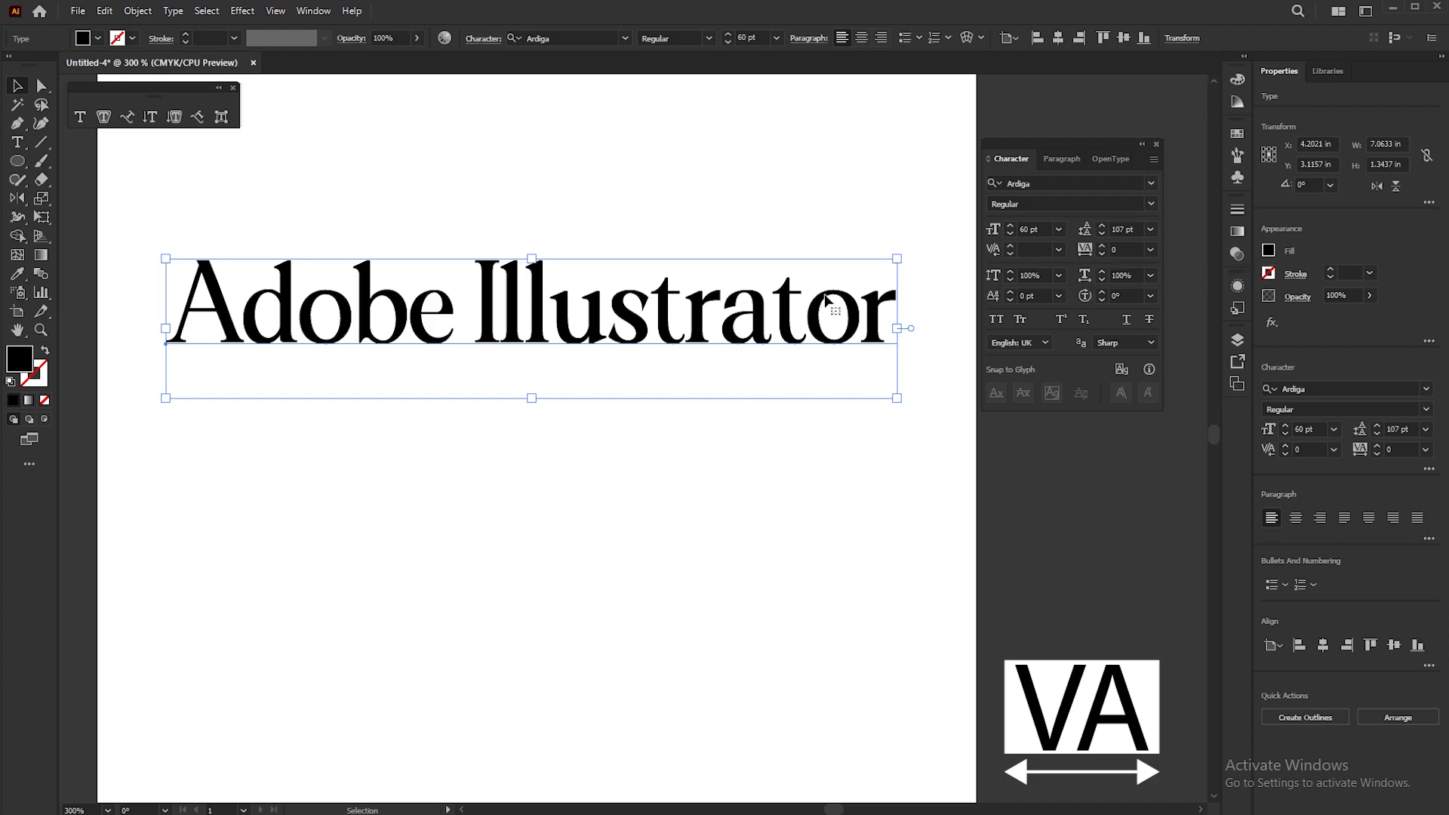
# Step: Move the heading to about X 4.08 in, Y 3.64 in and raise its tracking incrementally to 43
pyautogui.moveTo(826, 300); pyautogui.dragTo(816, 353)
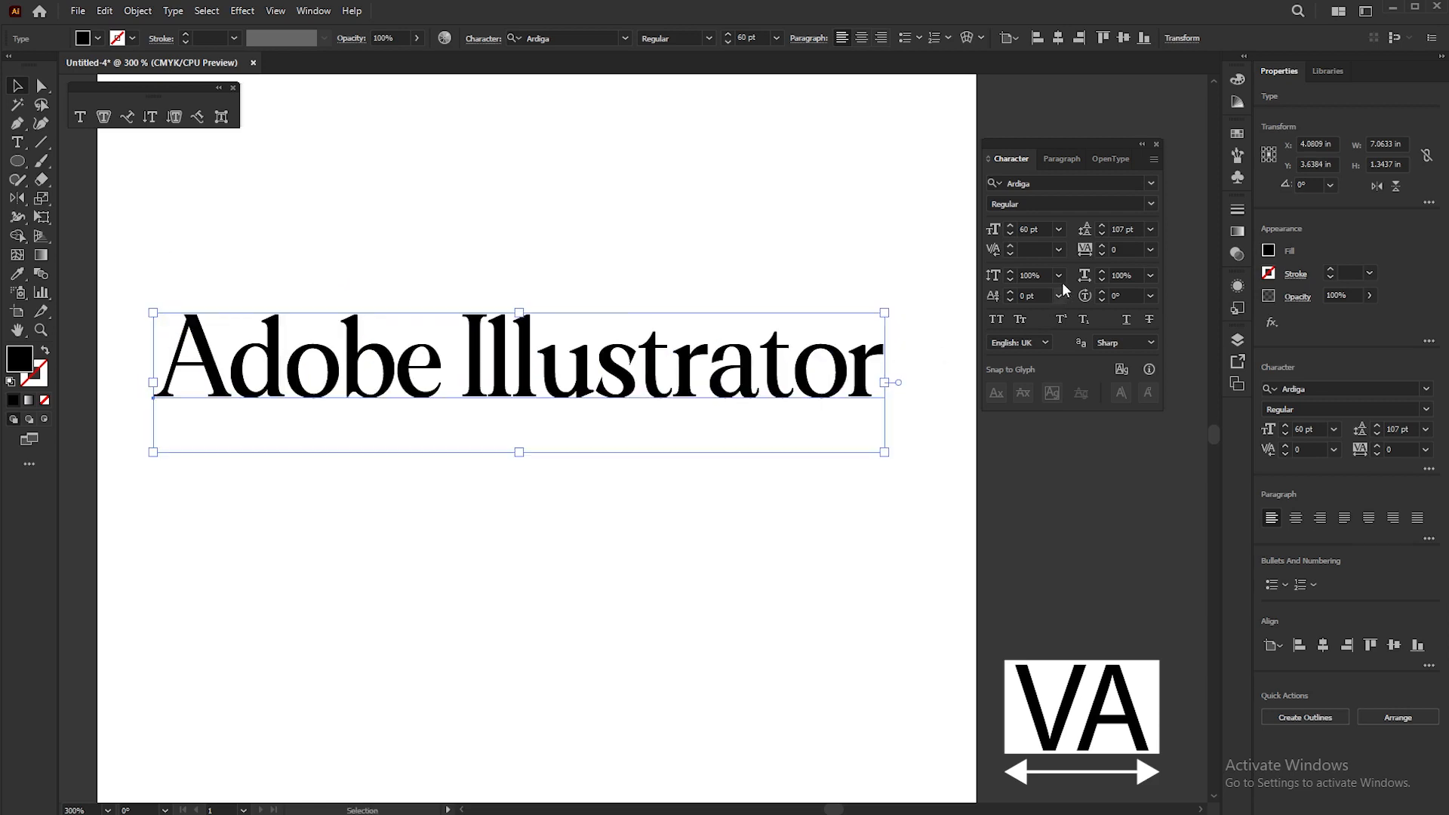
pyautogui.click(1101, 246)
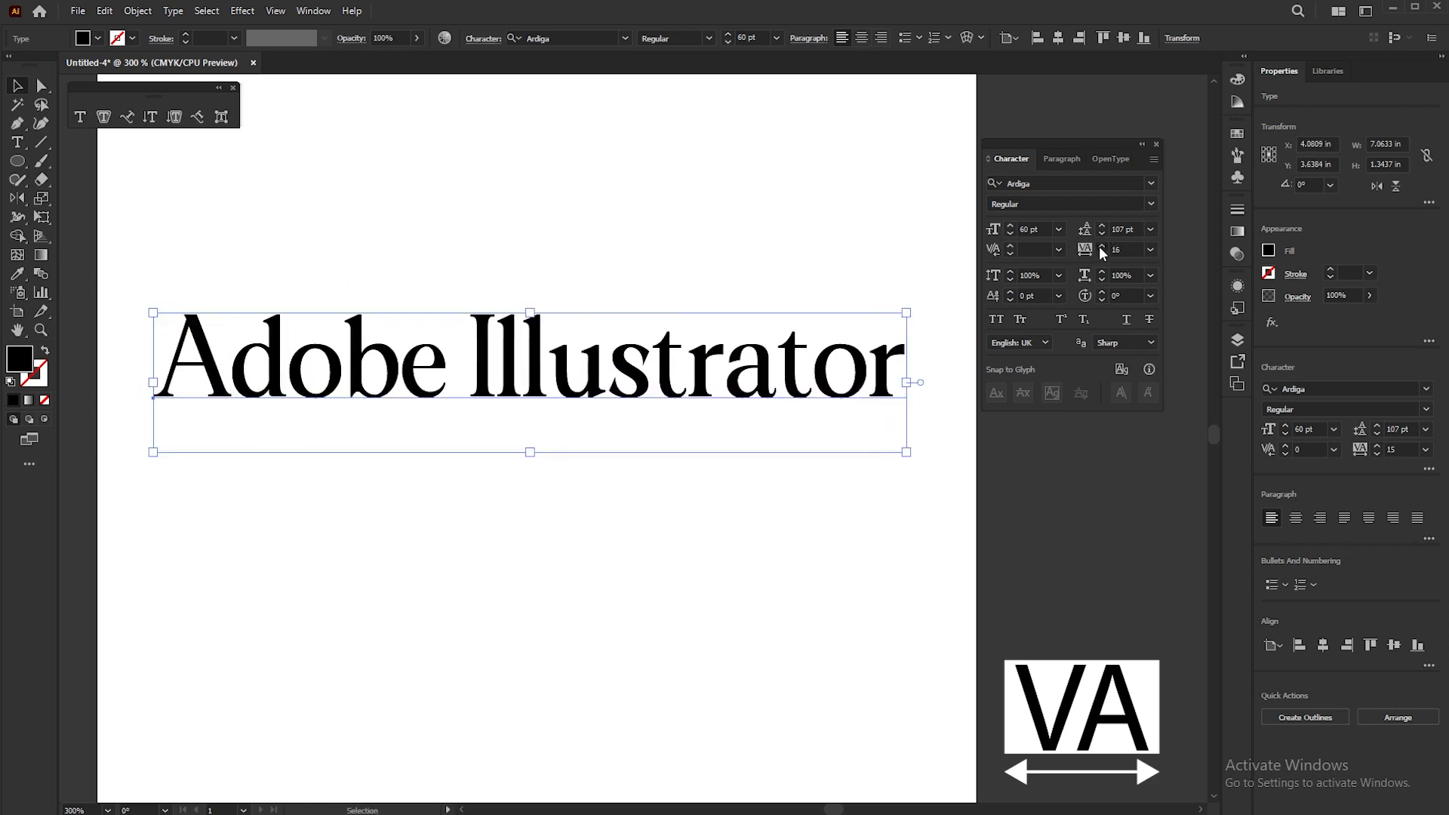
pyautogui.click(1101, 246)
pyautogui.click(1101, 246)
pyautogui.click(1101, 246)
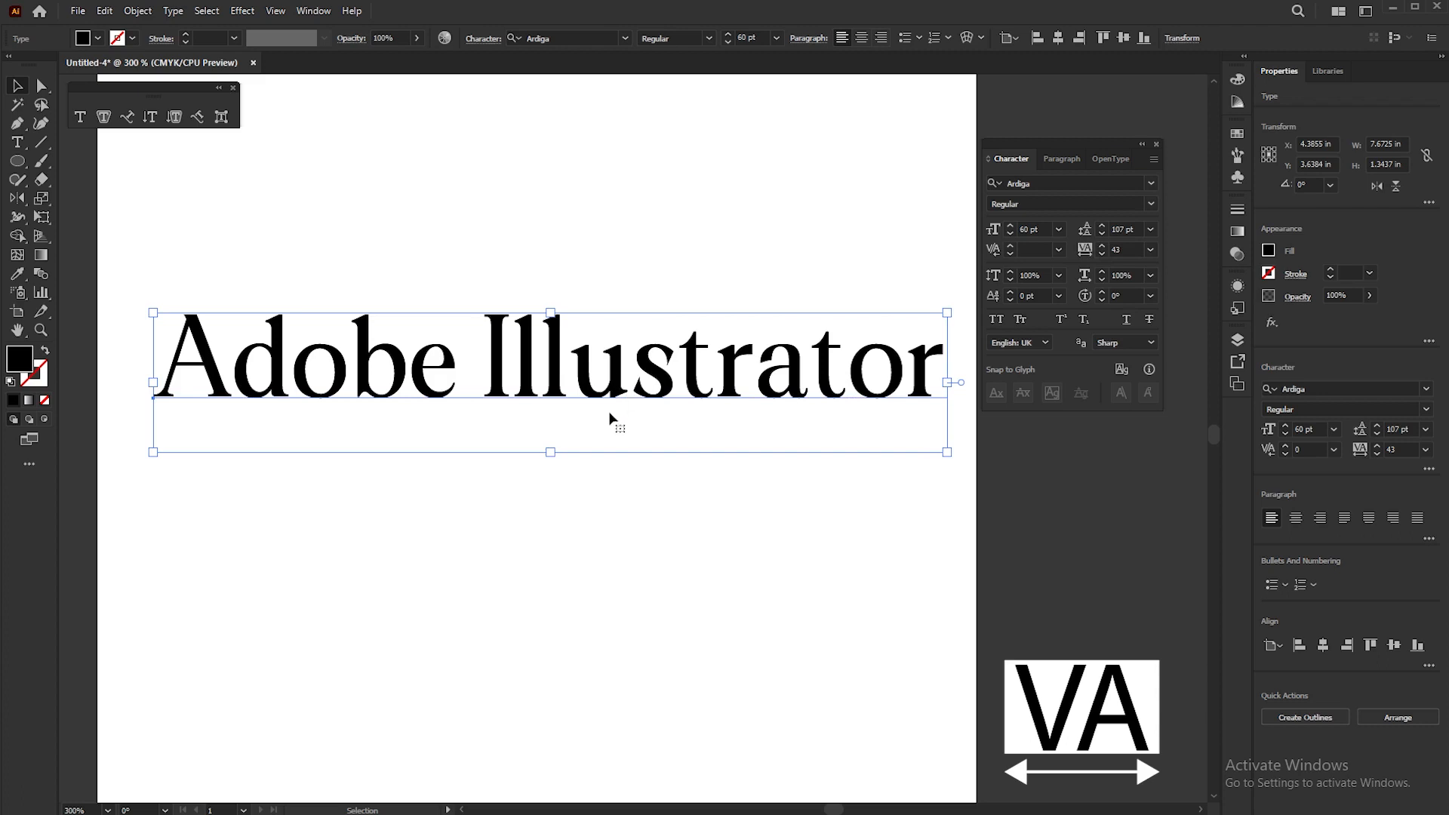
# Step: Set the tracking of the whole "Adobe Illustrator" heading to the preset 200
pyautogui.click(1150, 250)
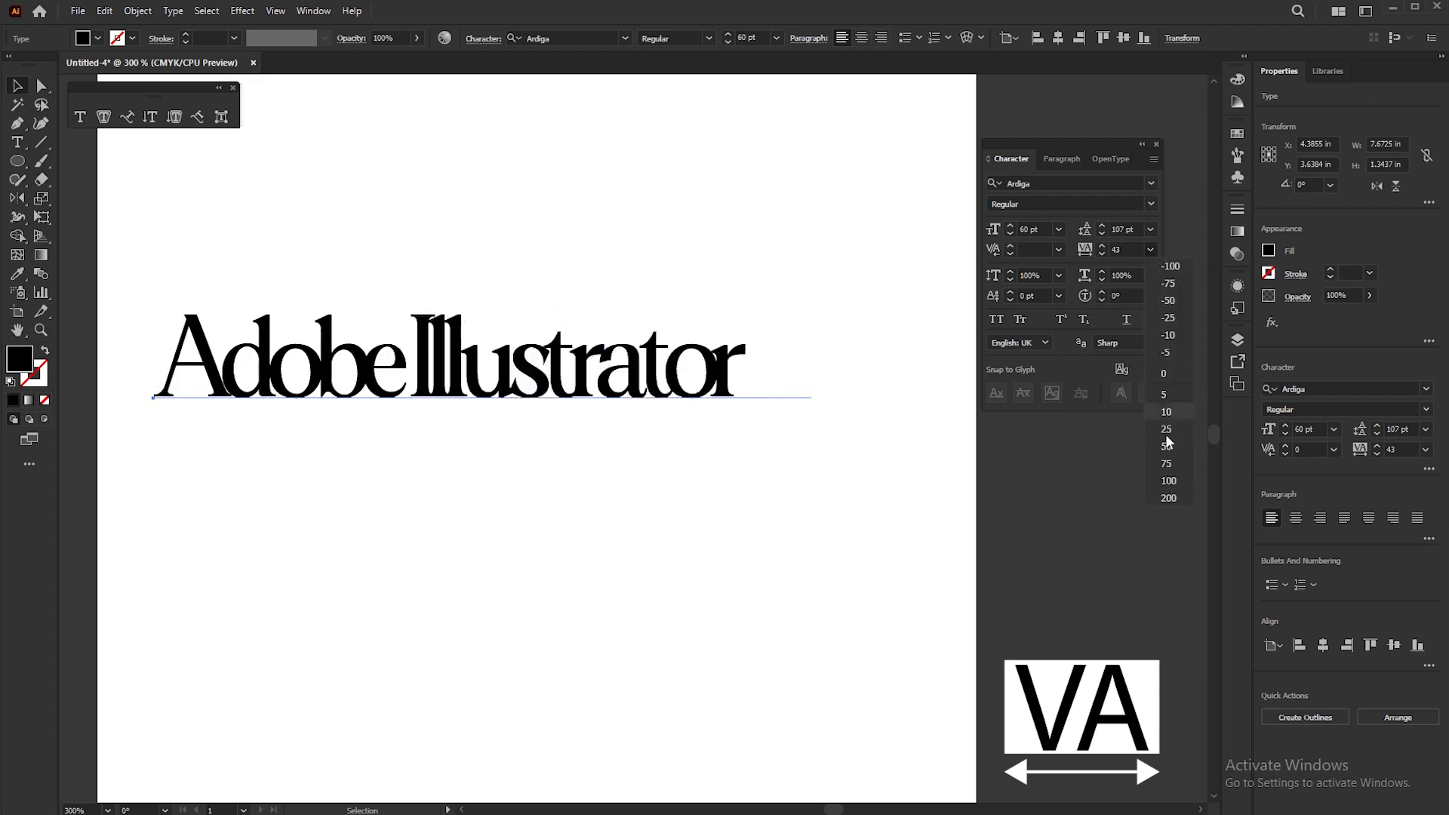
pyautogui.click(1169, 498)
pyautogui.hotkey('ctrl', '-')
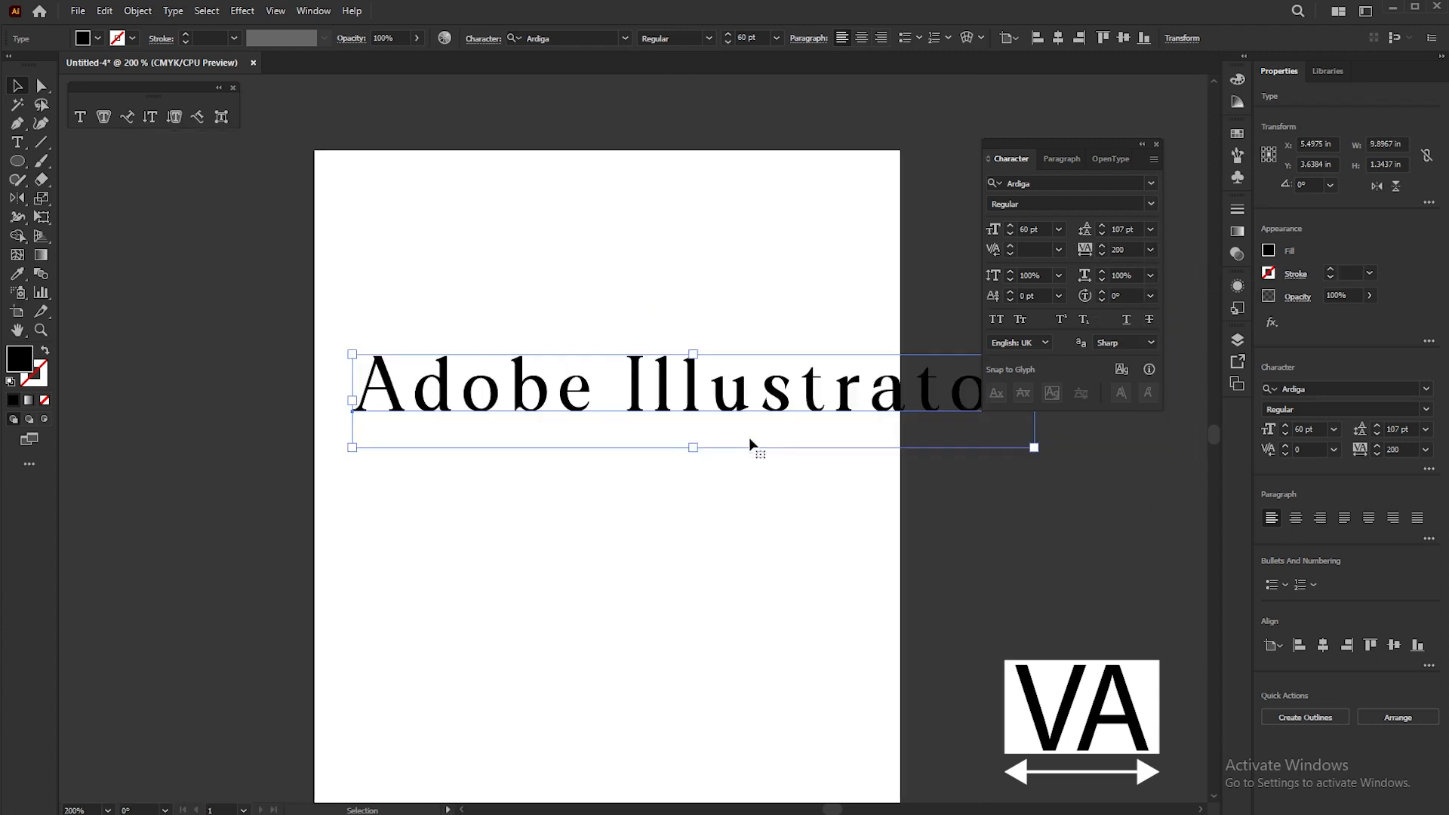
# Step: Reset the heading's tracking to 0 and move it to about X 4.10 in, Y 2.10 in
pyautogui.moveTo(794, 394); pyautogui.dragTo(700, 476)
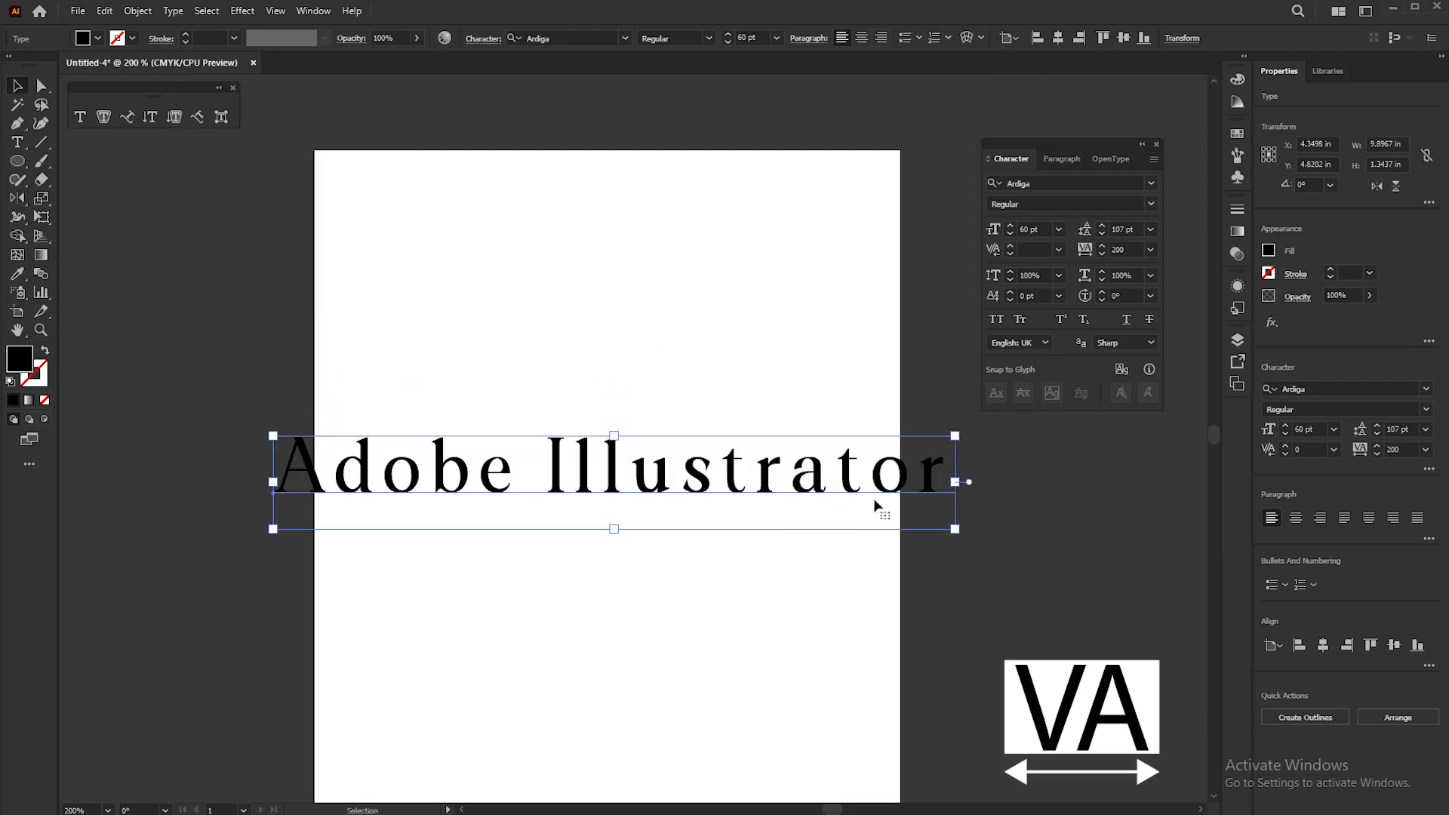
pyautogui.click(1150, 249)
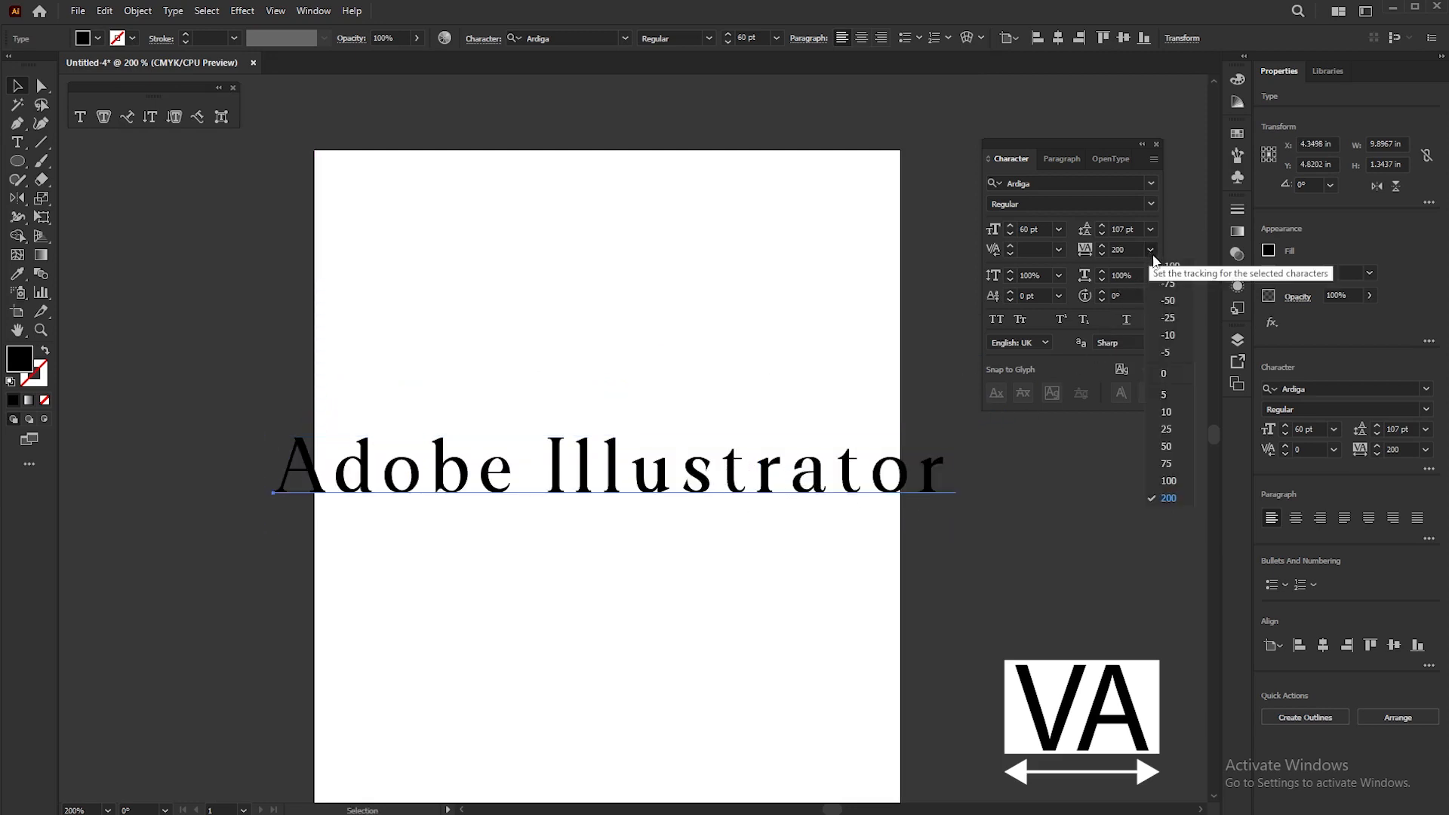
pyautogui.click(1179, 370)
pyautogui.moveTo(747, 474); pyautogui.dragTo(834, 260)
pyautogui.scroll(1, 814, 212)
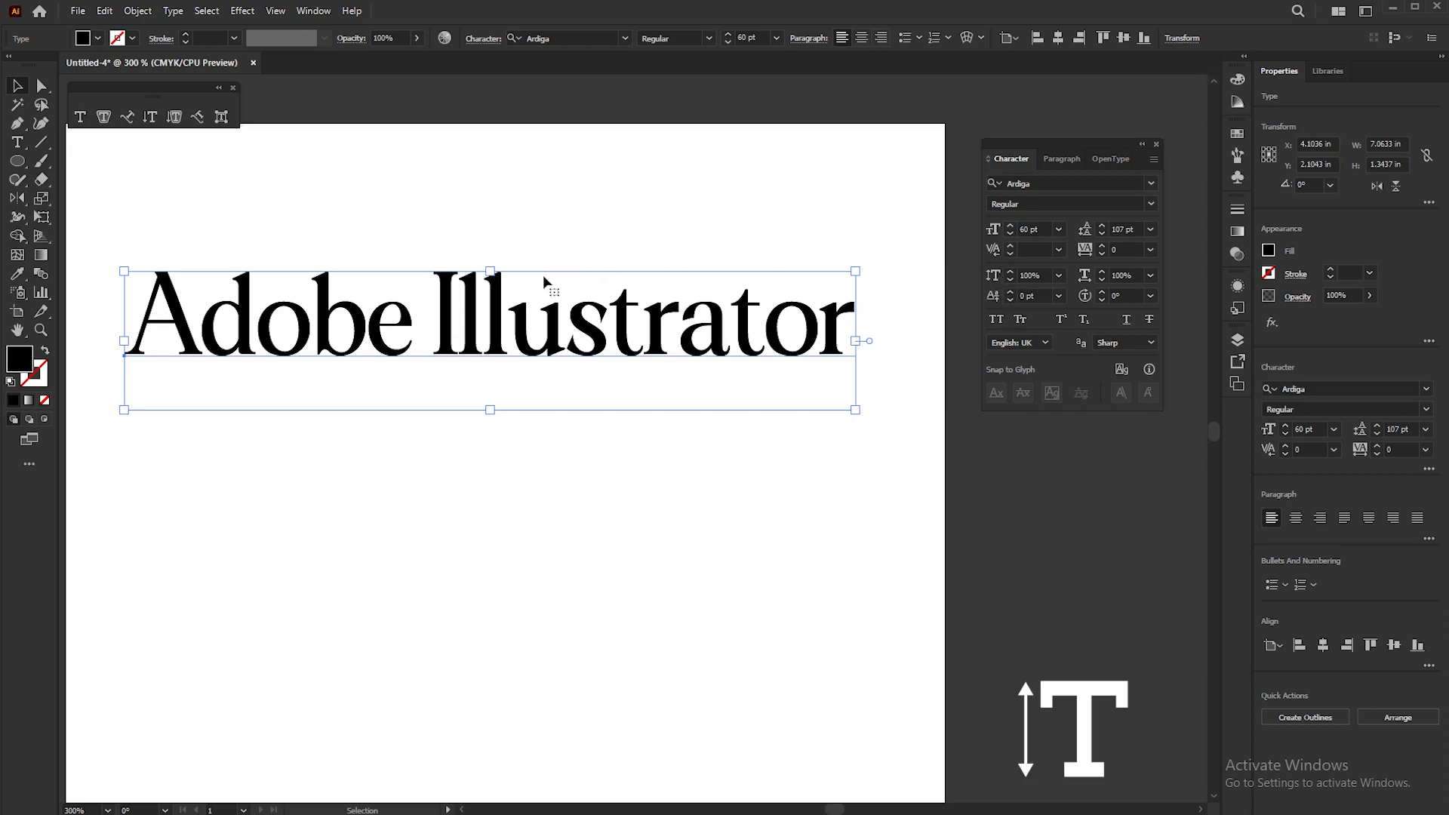
# Step: Try stretching the heading vertically from its upper edge and from its lower edge, undoing each stretch
pyautogui.moveTo(491, 271); pyautogui.dragTo(494, 173)
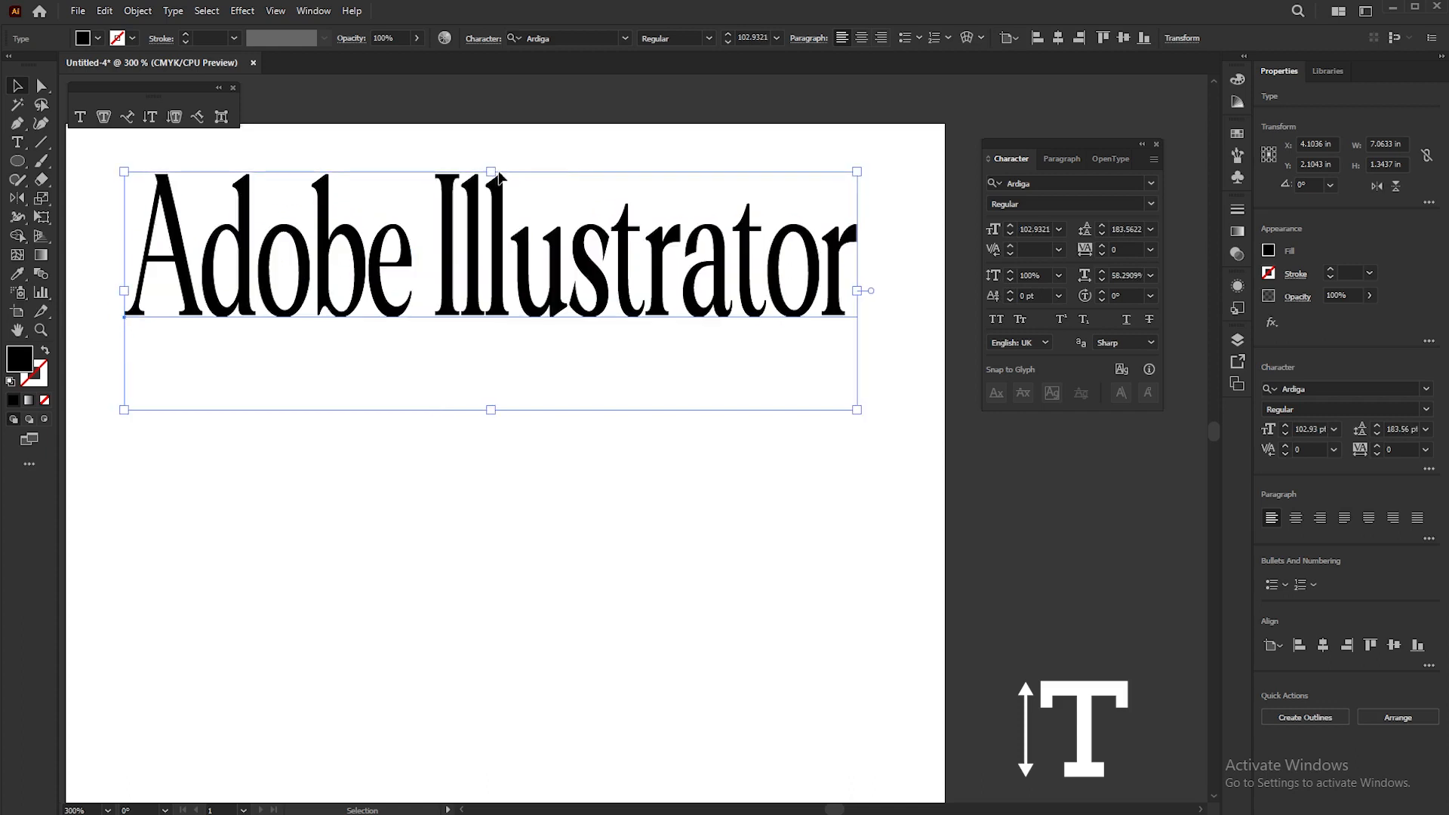
pyautogui.press('a')
pyautogui.hotkey('ctrl', 'z')
pyautogui.press('v')
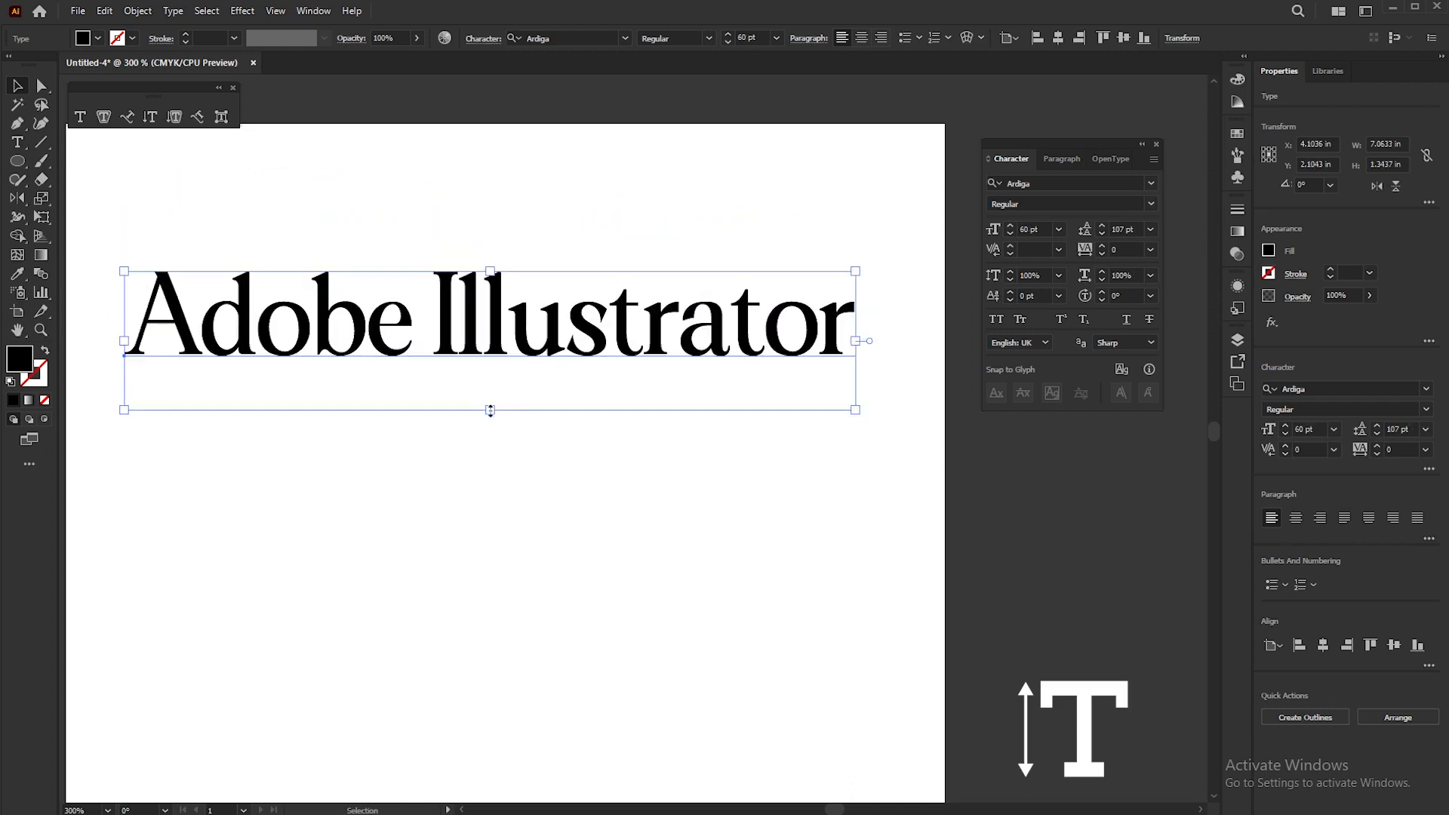
pyautogui.moveTo(491, 413); pyautogui.dragTo(517, 583)
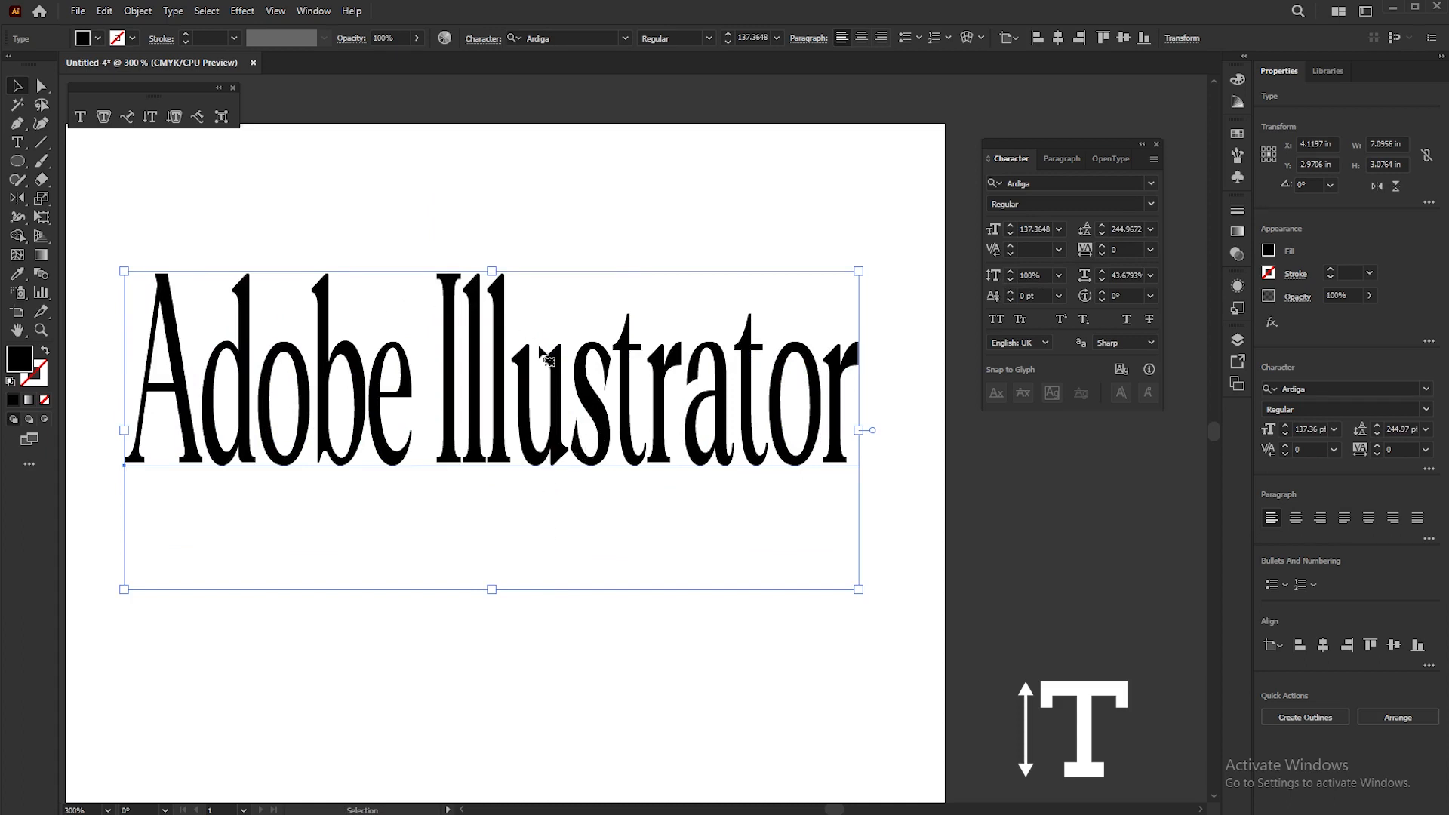
pyautogui.hotkey('ctrl', 'z')
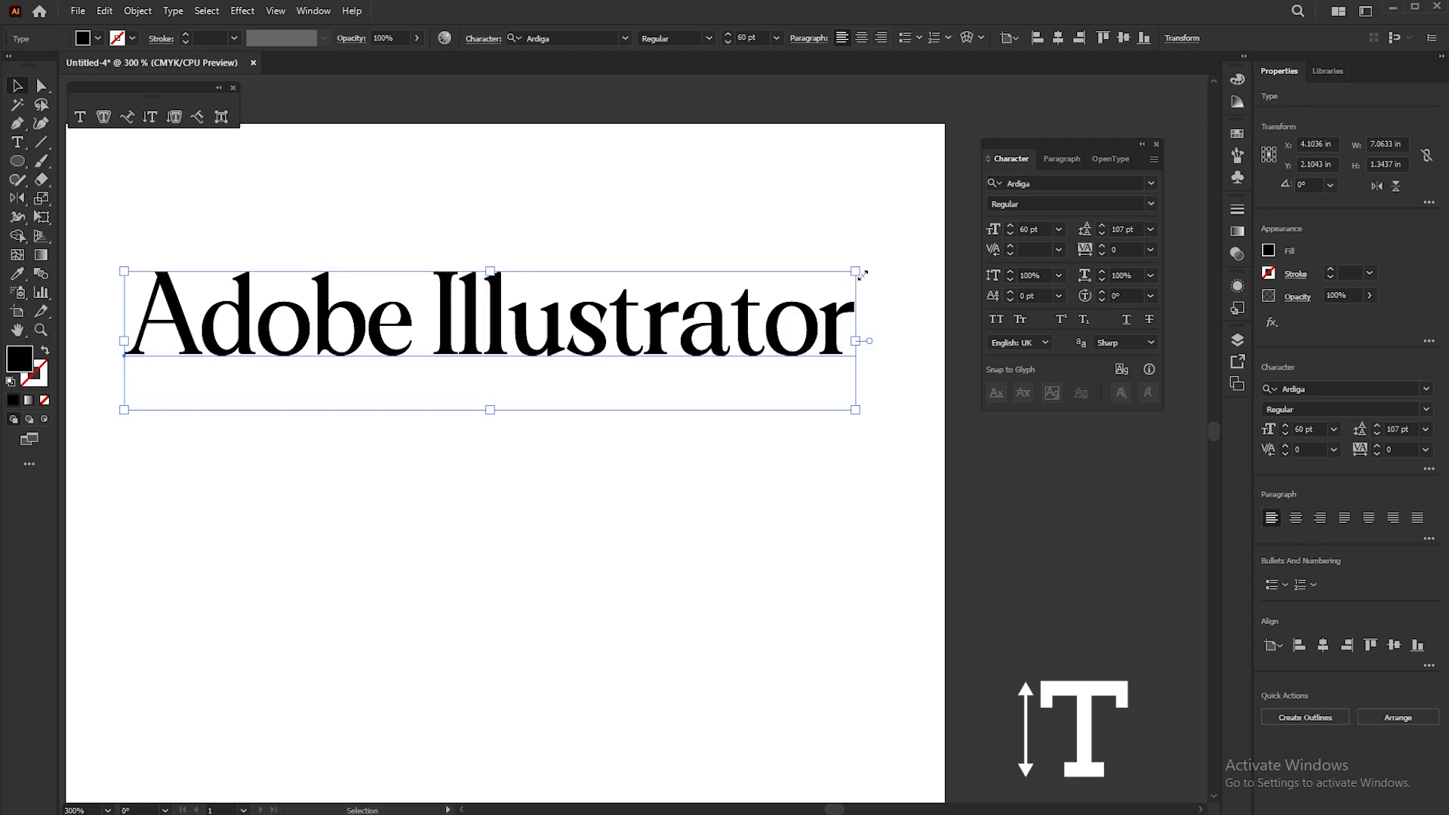
# Step: Try distorting the heading freely from its corner, making it narrower and taller, and undo the change
pyautogui.moveTo(861, 273); pyautogui.dragTo(733, 188)
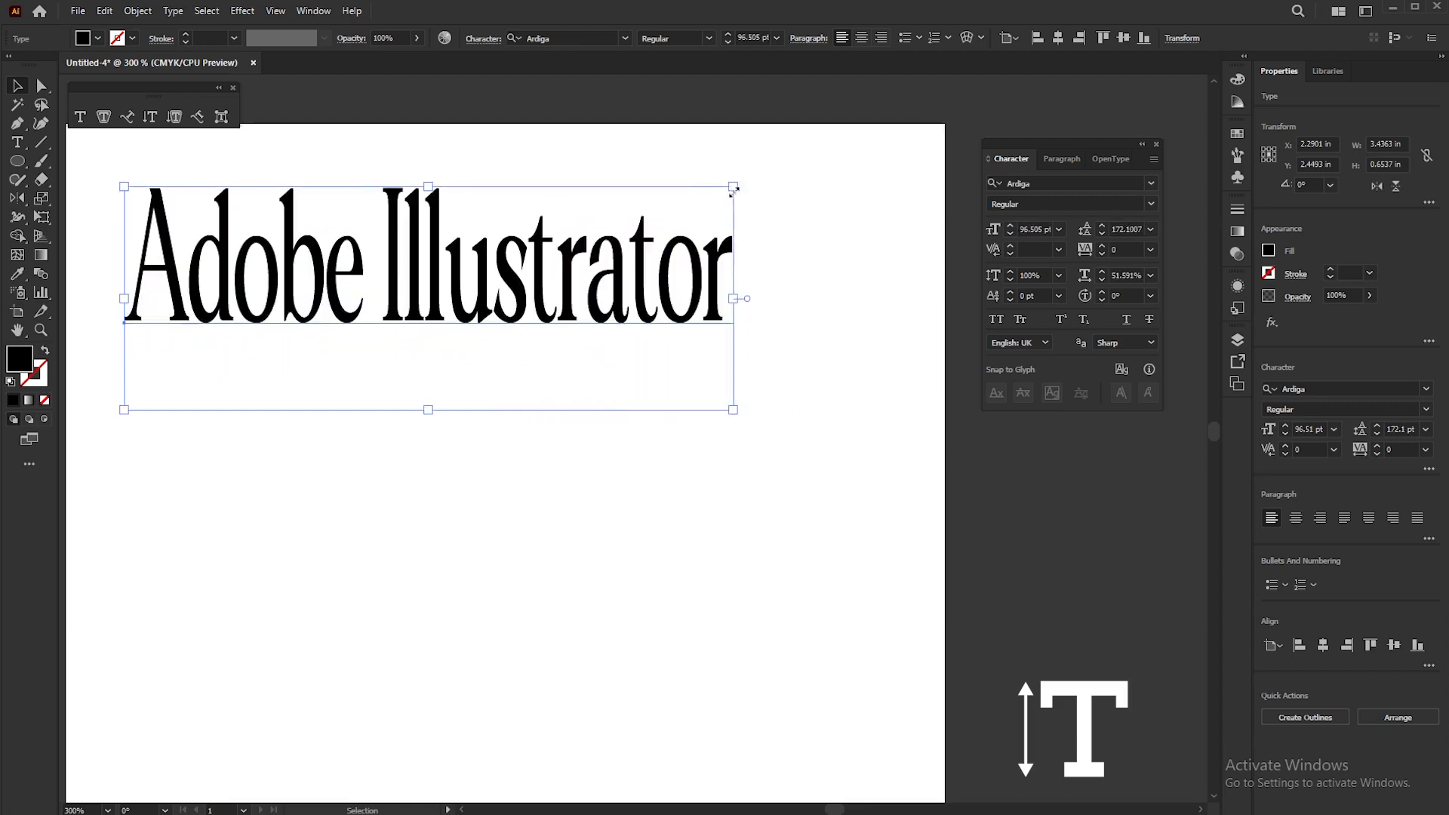
pyautogui.hotkey('ctrl', 'z')
# Step: Scale the heading proportionally to about 59.44 pt and raise its vertical scale to 140%
pyautogui.moveTo(479, 336); pyautogui.dragTo(850, 193)
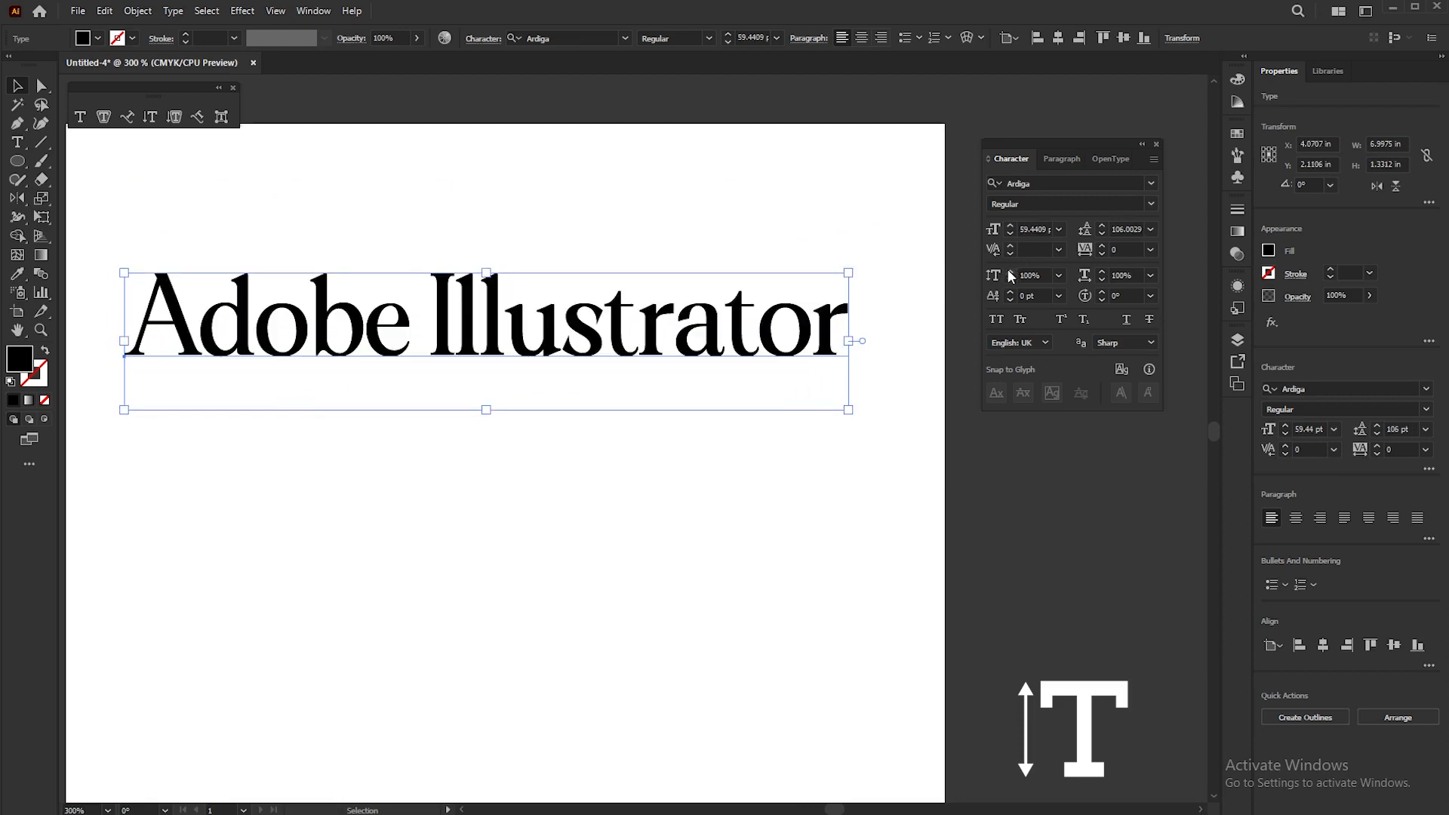
pyautogui.moveTo(1011, 273); pyautogui.dragTo(1011, 272)
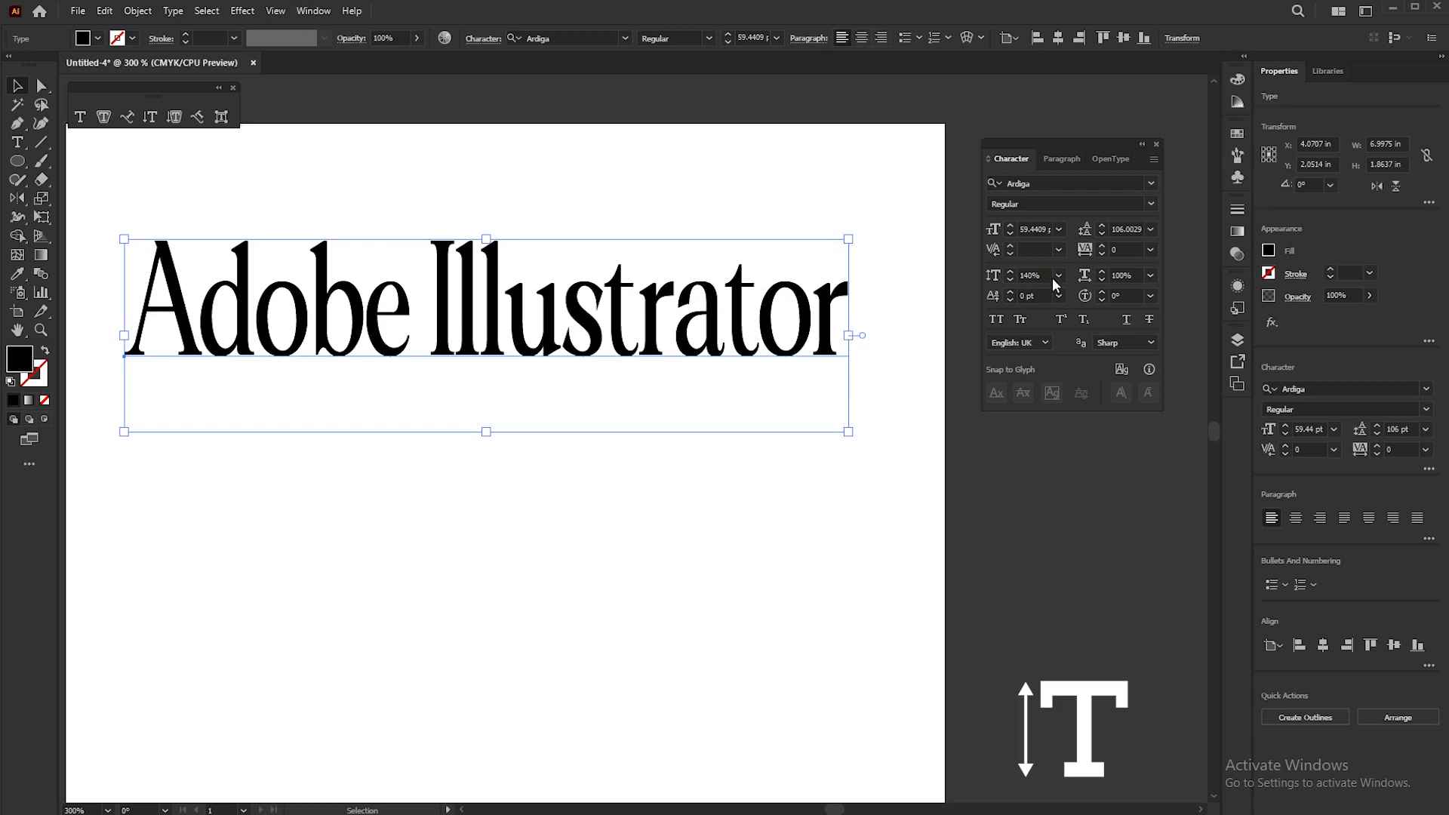
# Step: Set the heading's leading to Auto and reset its vertical scale to 100%
pyautogui.click(1058, 276)
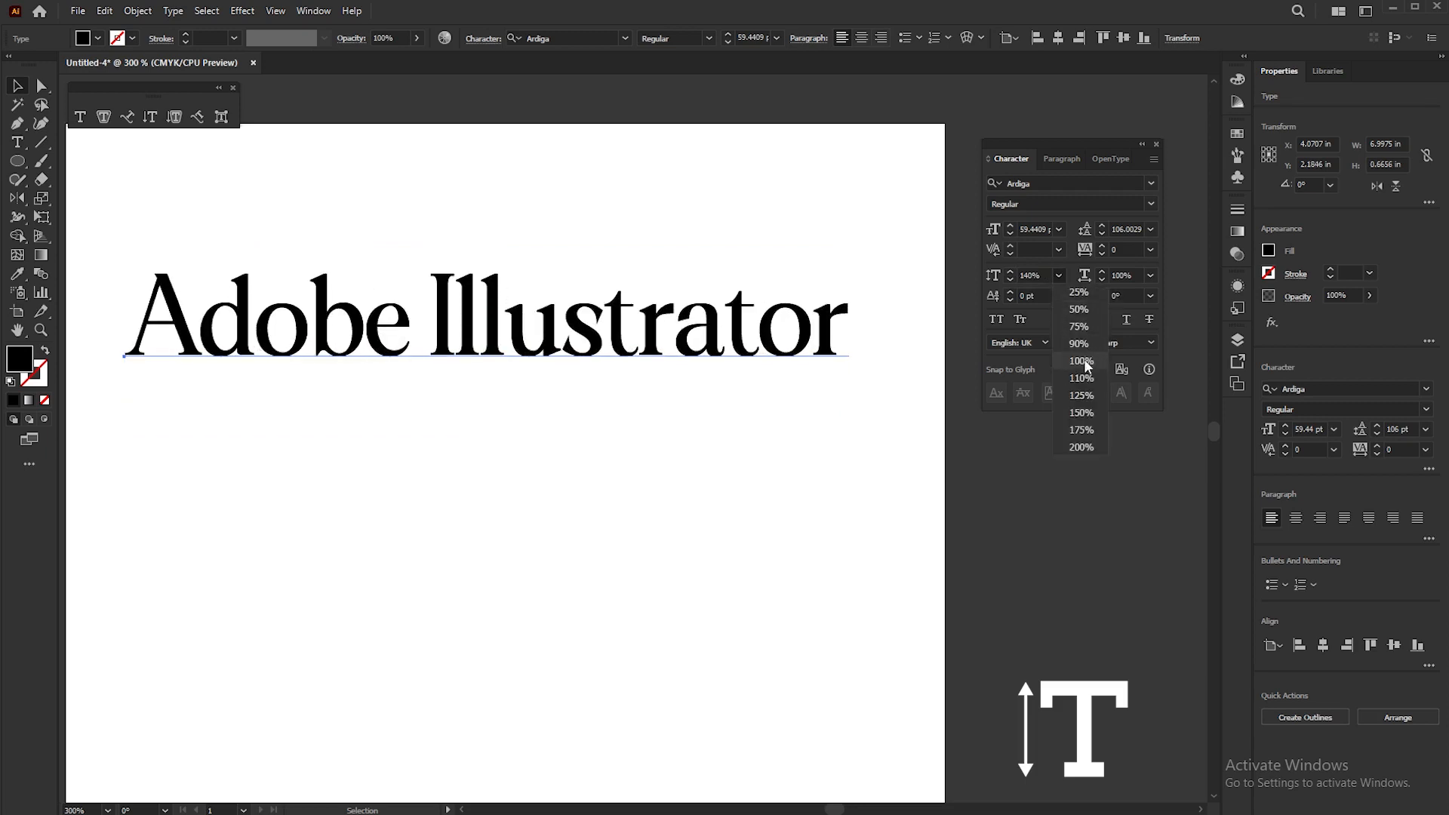
pyautogui.click(1055, 247)
pyautogui.click(1056, 248)
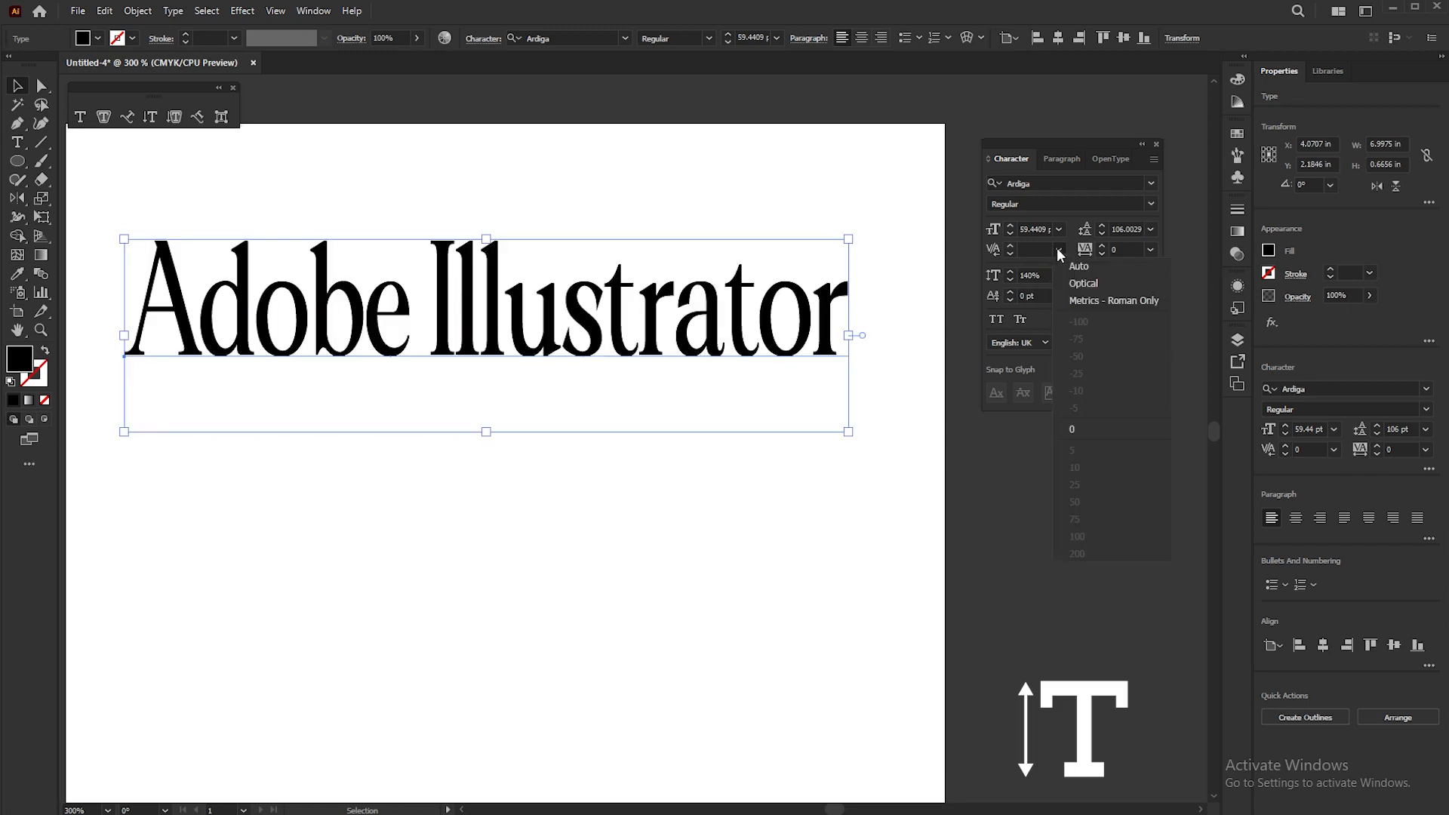
pyautogui.click(1148, 248)
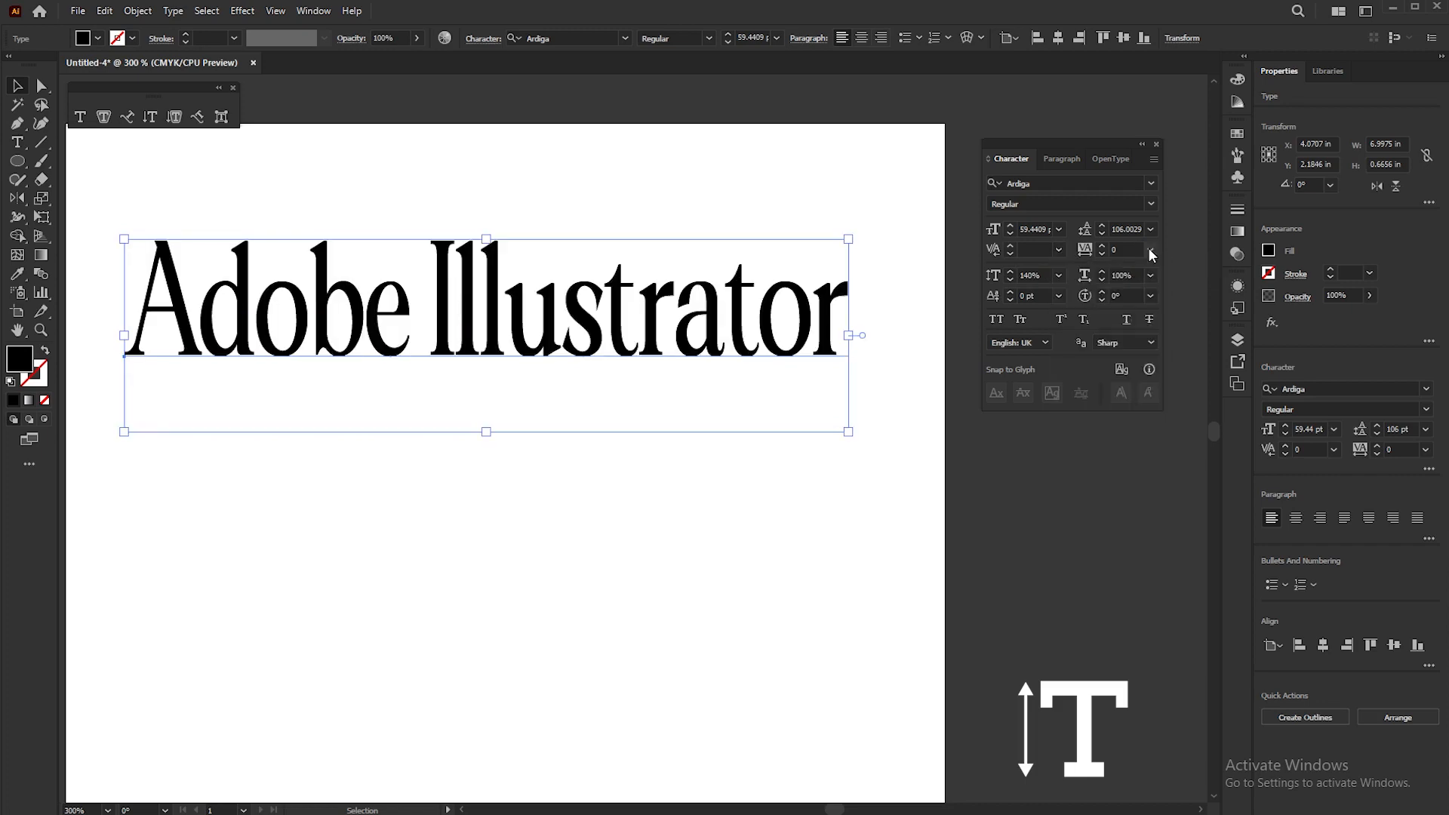
pyautogui.click(1148, 247)
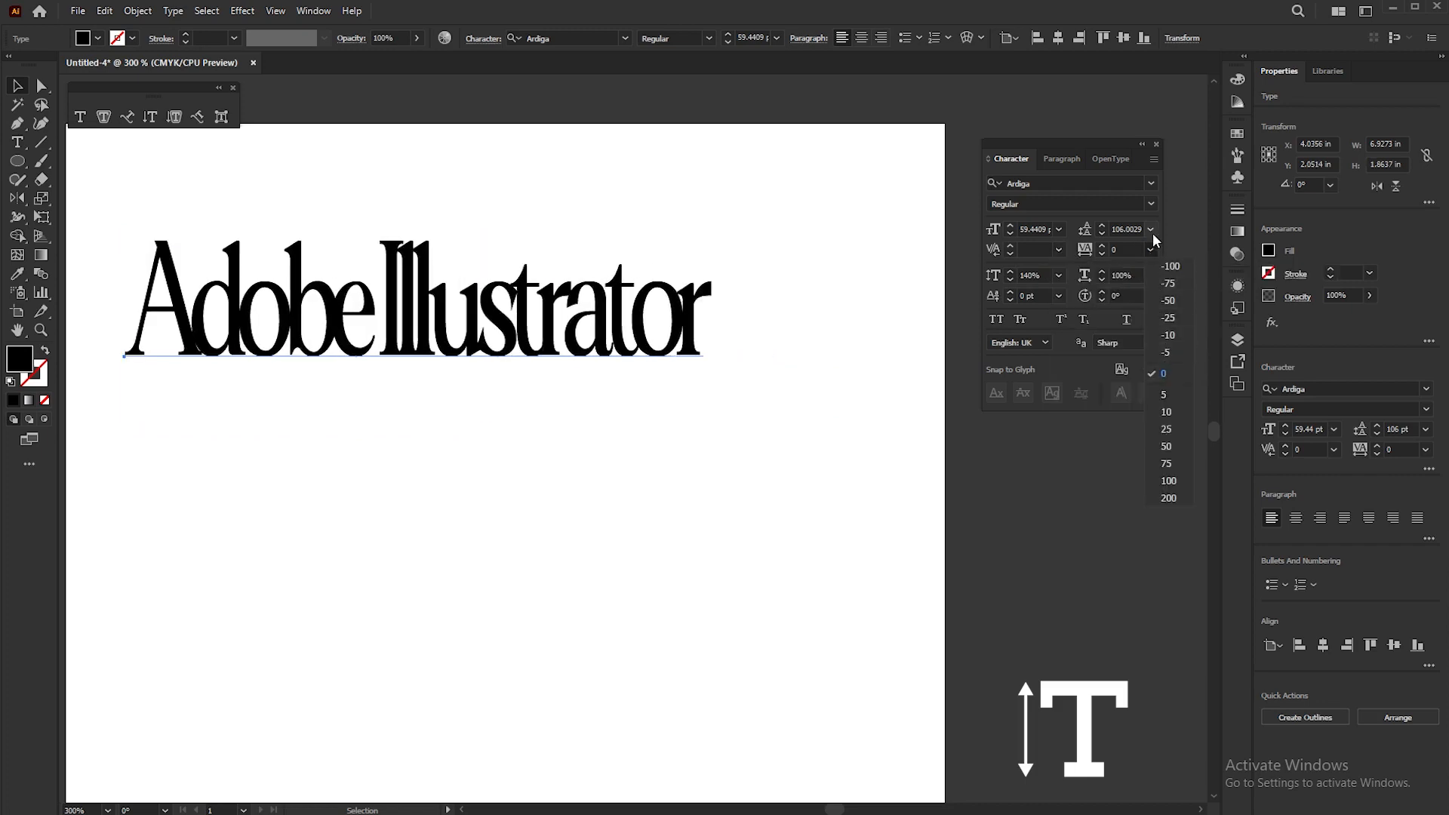
pyautogui.click(1149, 231)
pyautogui.click(1150, 229)
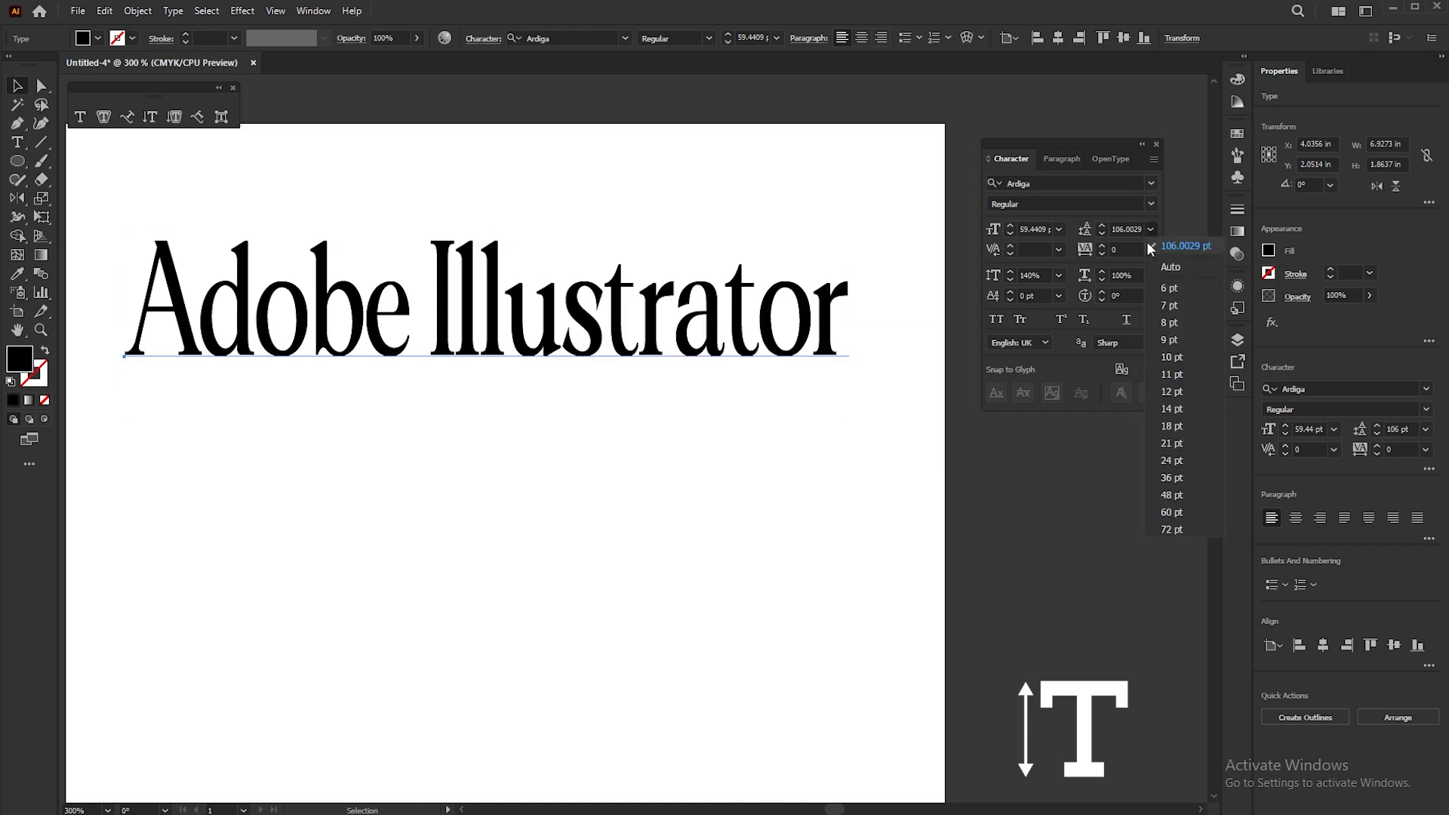
pyautogui.click(1164, 268)
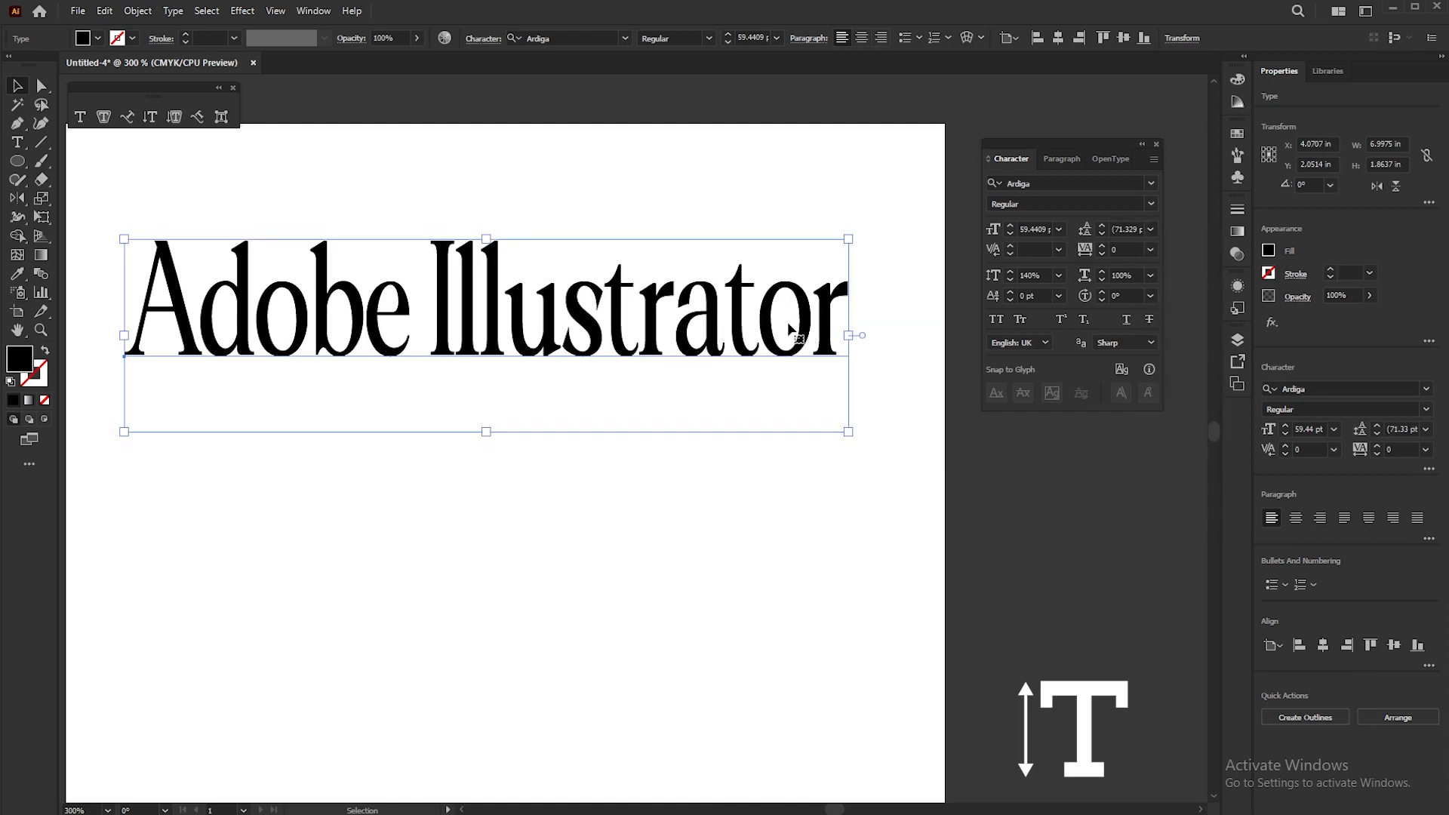
pyautogui.click(1059, 275)
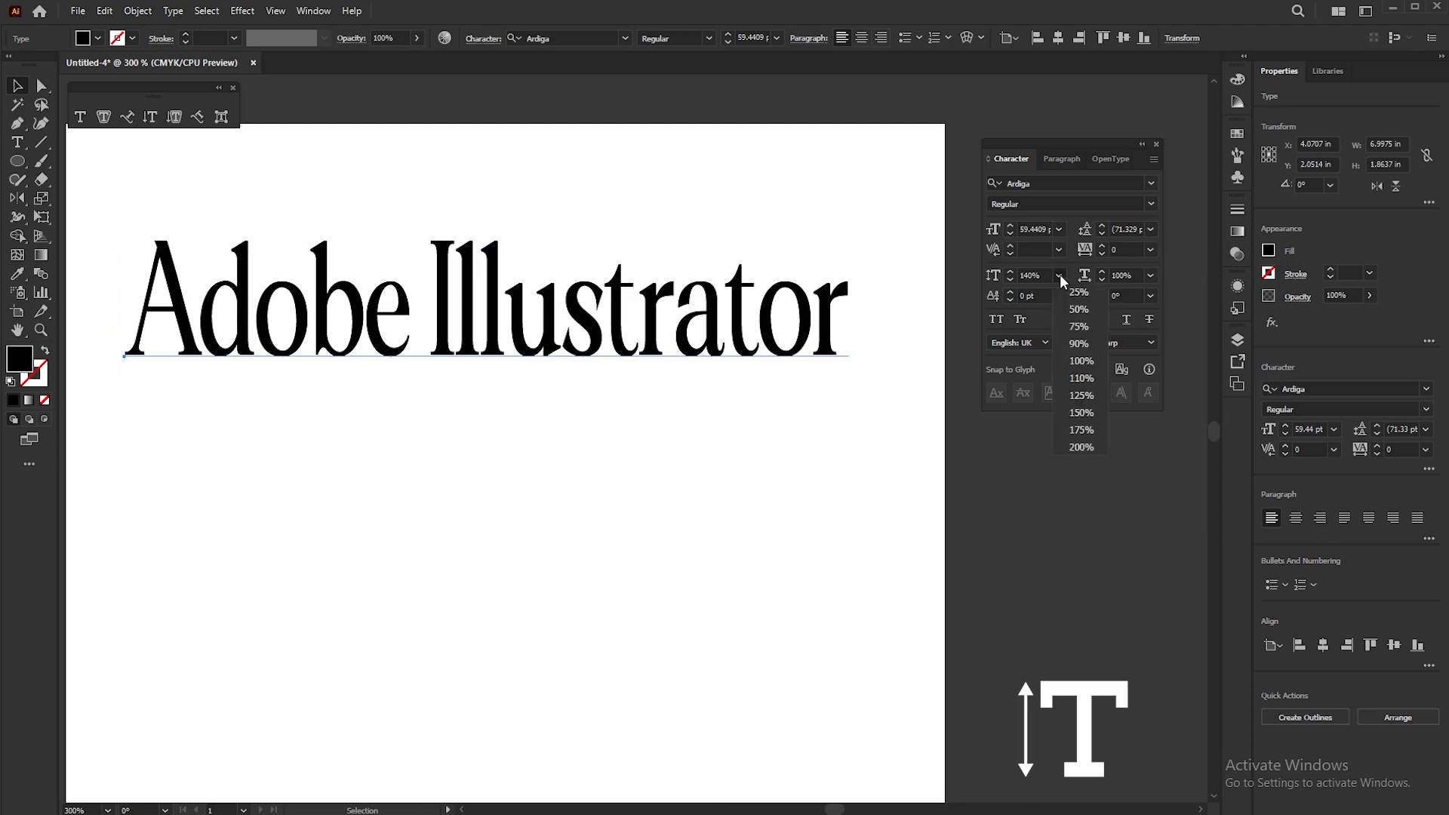
pyautogui.click(1086, 360)
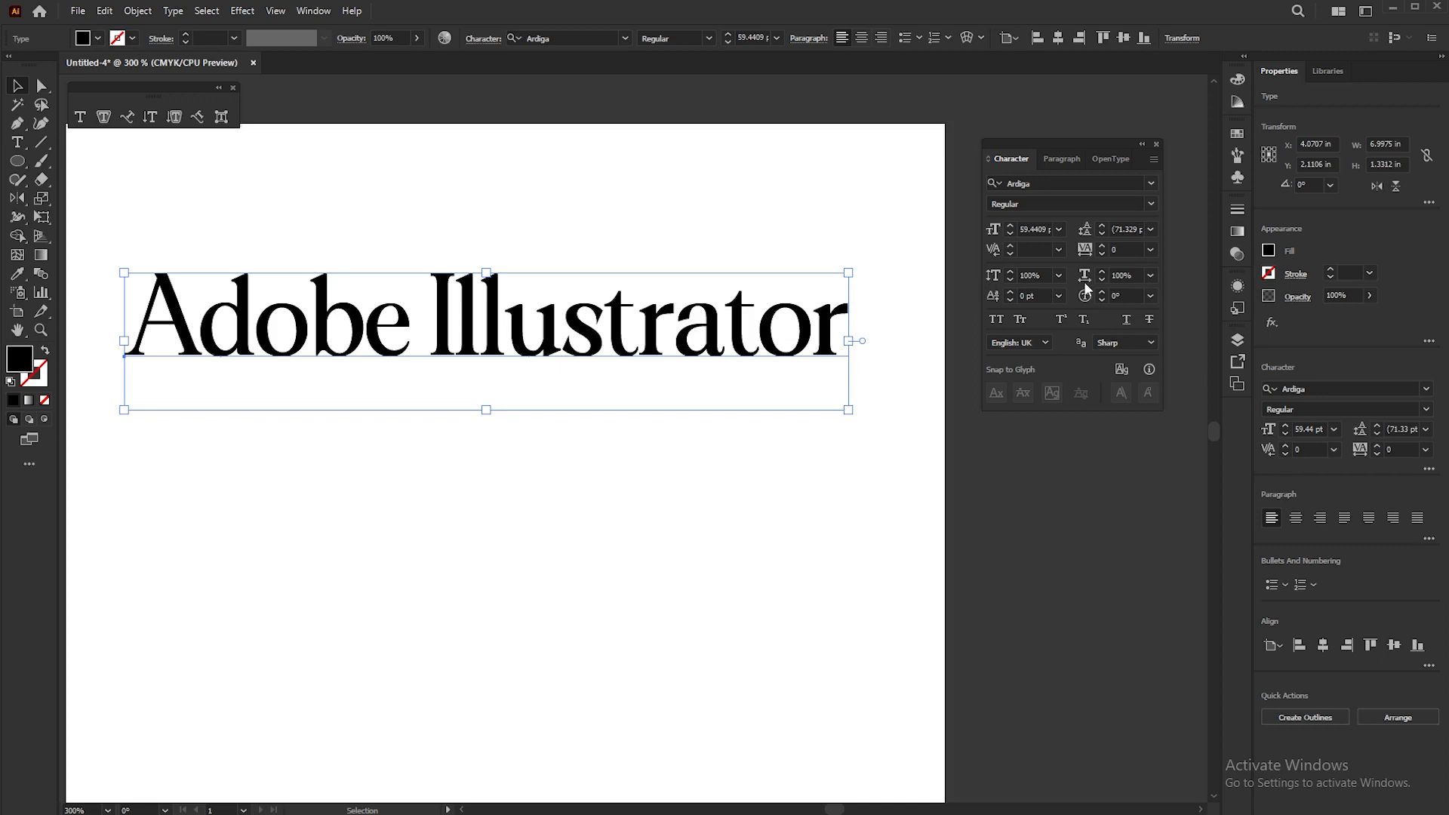
# Step: Try stretching the heading horizontally to about 9.53 in wide and undo the stretch
pyautogui.scroll(-1, 726, 346)
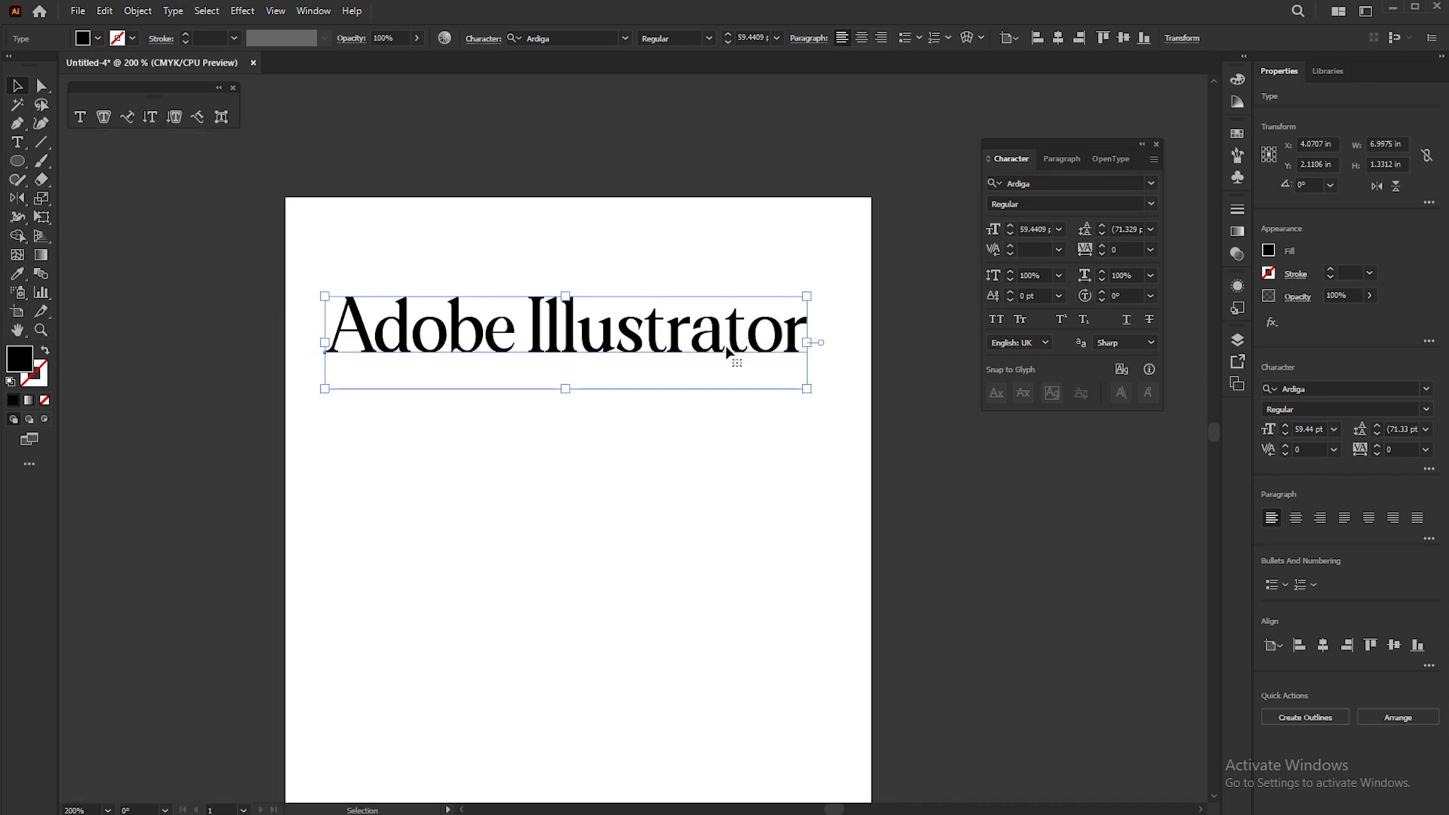
pyautogui.moveTo(807, 342); pyautogui.dragTo(983, 343)
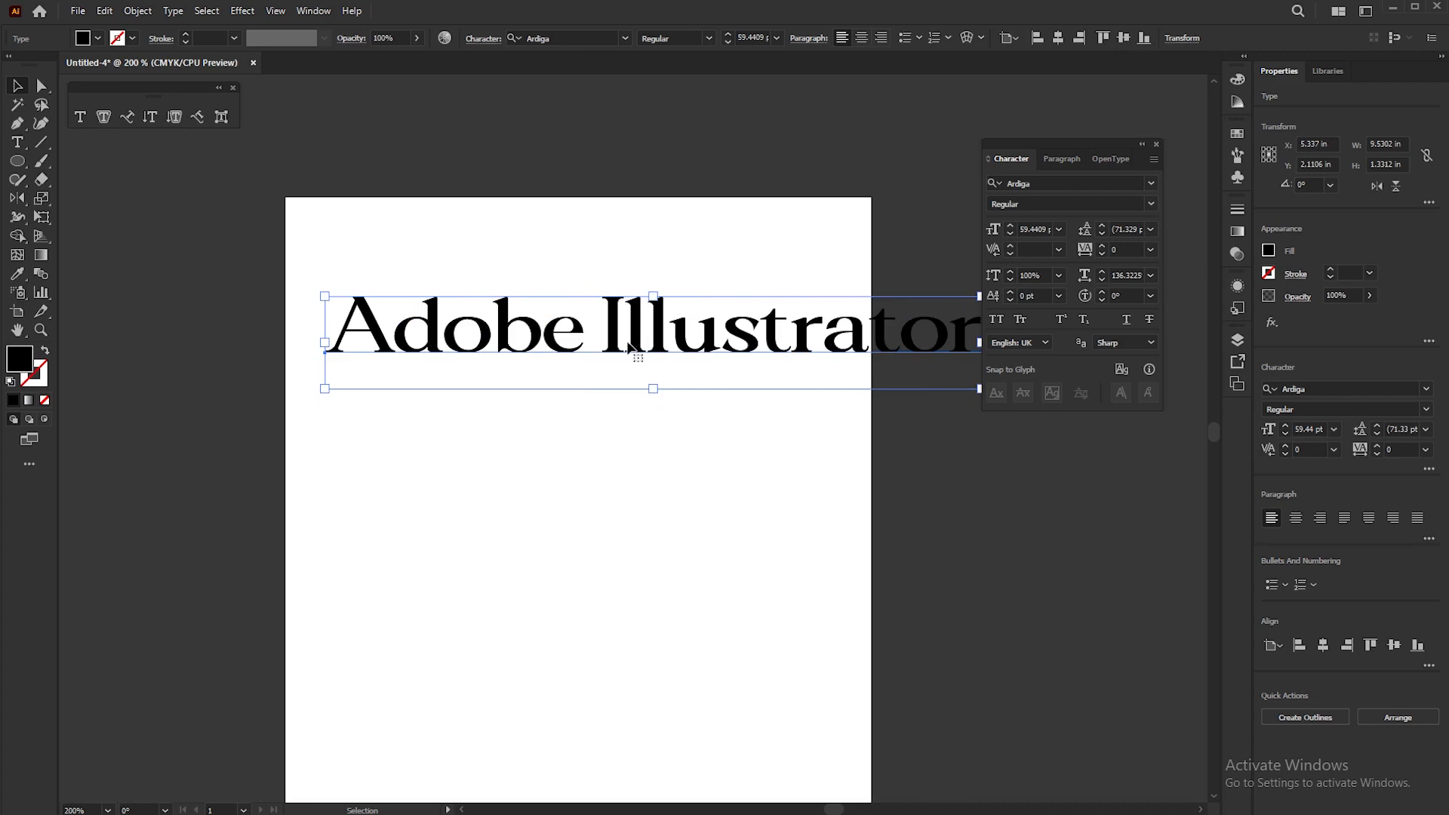
pyautogui.hotkey('ctrl', 'z')
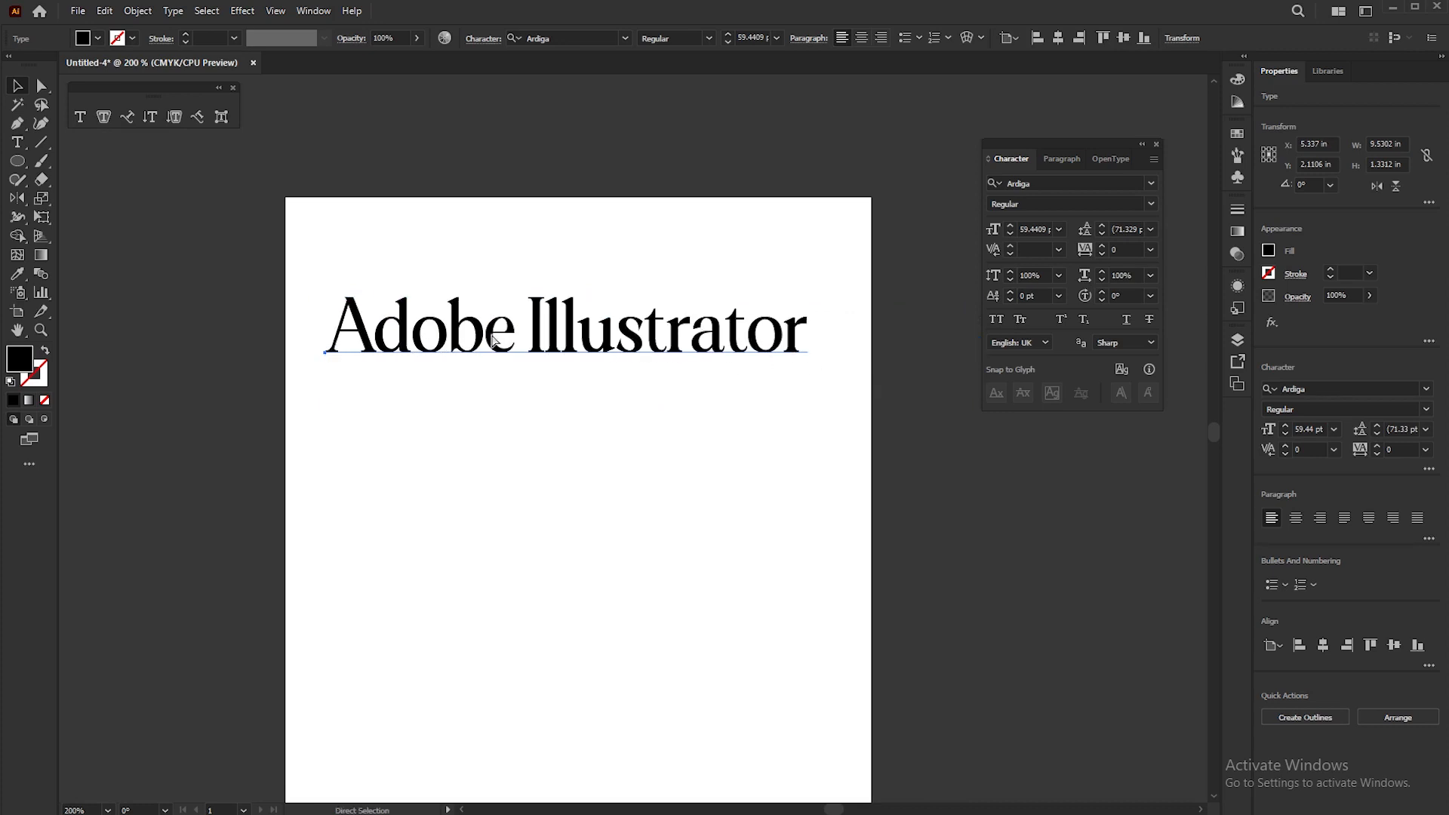
# Step: Raise the heading's horizontal scale incrementally to 159% and reset it to the preset 100%
pyautogui.scroll(1, 688, 262)
pyautogui.moveTo(632, 263); pyautogui.dragTo(662, 305)
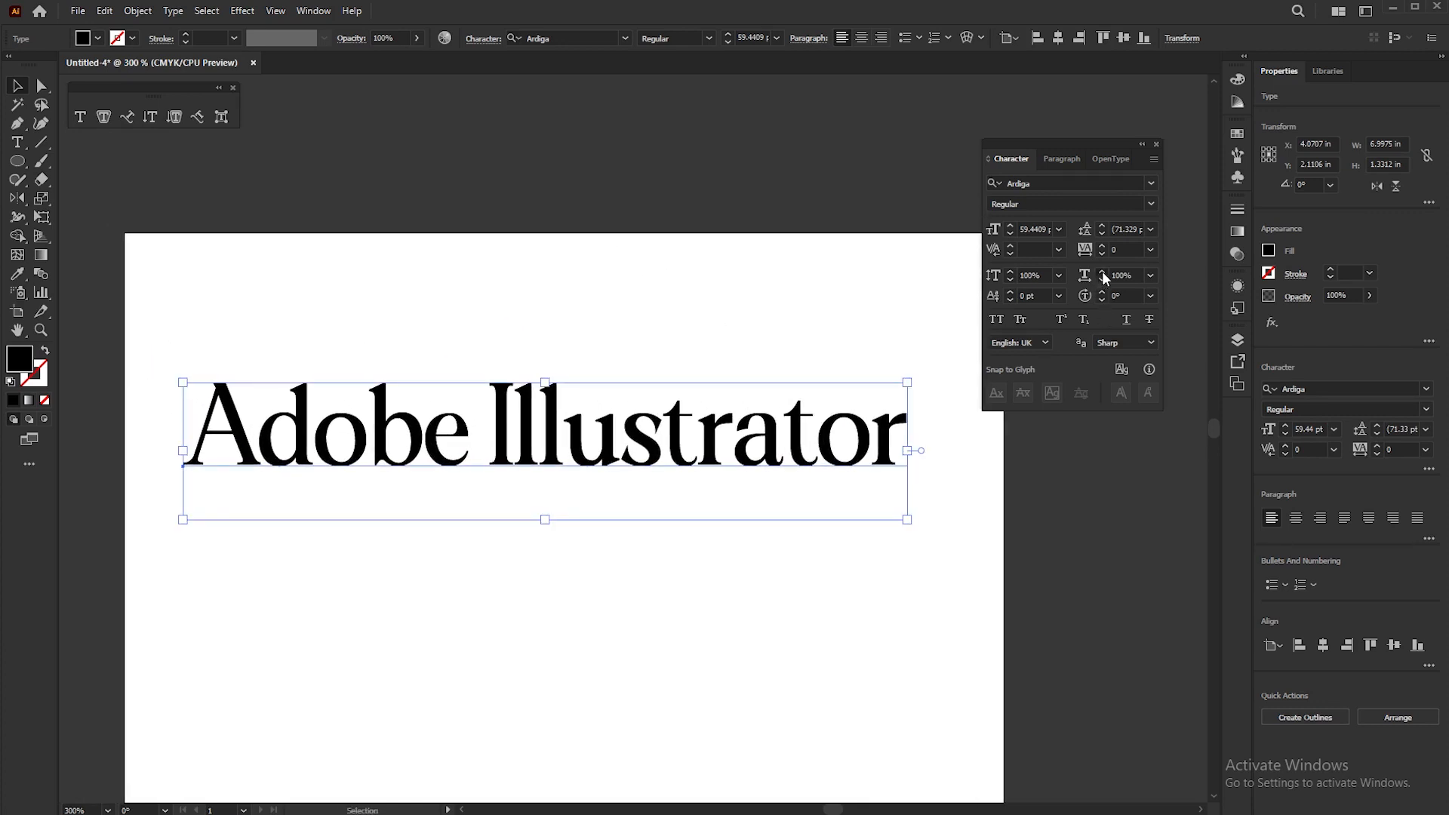
pyautogui.moveTo(1102, 273); pyautogui.dragTo(1102, 274)
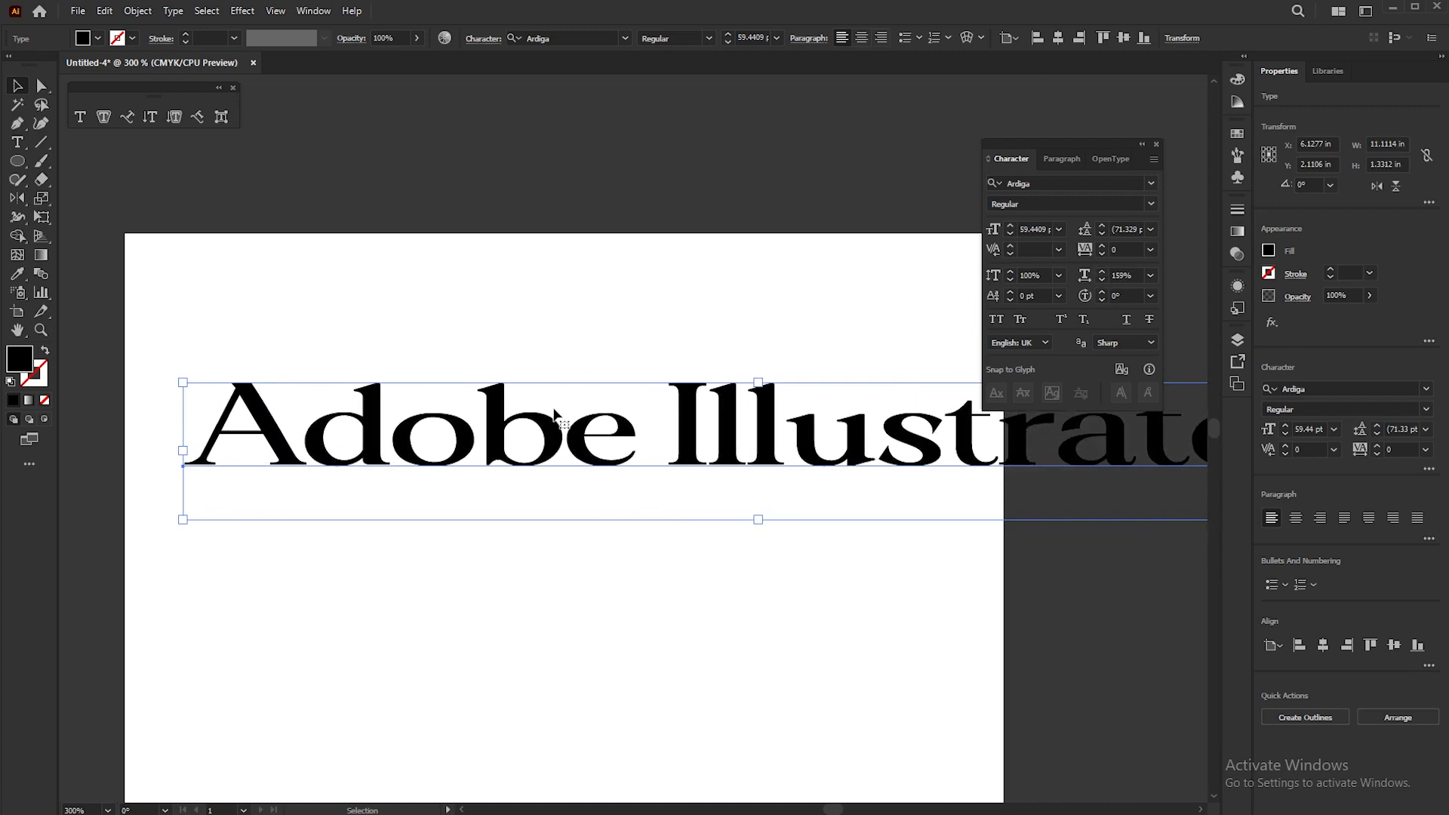
pyautogui.click(1150, 276)
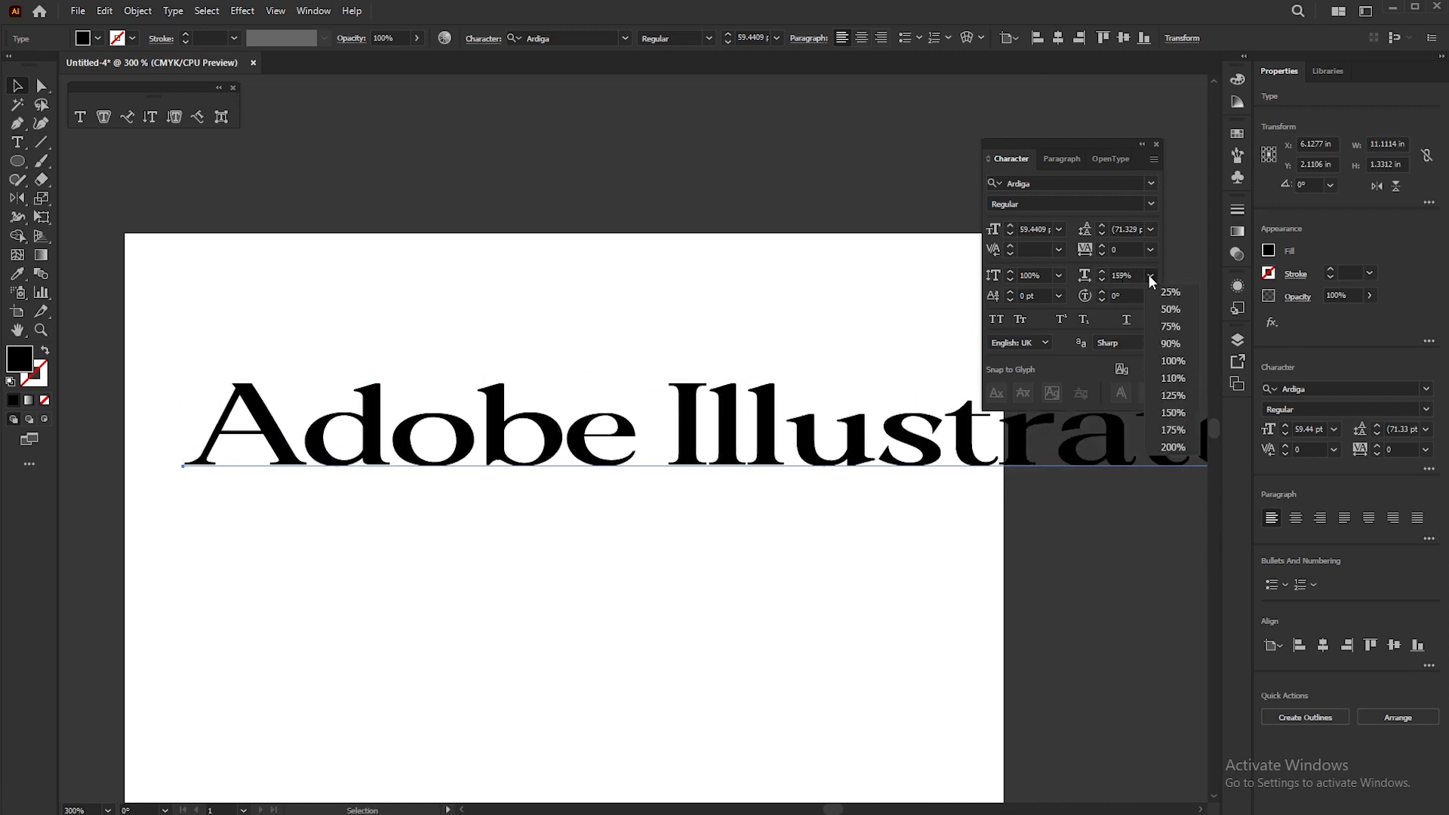
pyautogui.click(1176, 359)
# Step: Raise the baseline shift of the letter "d" in "Adobe" to 52 pt and finish editing the text
pyautogui.scroll(1, 518, 426)
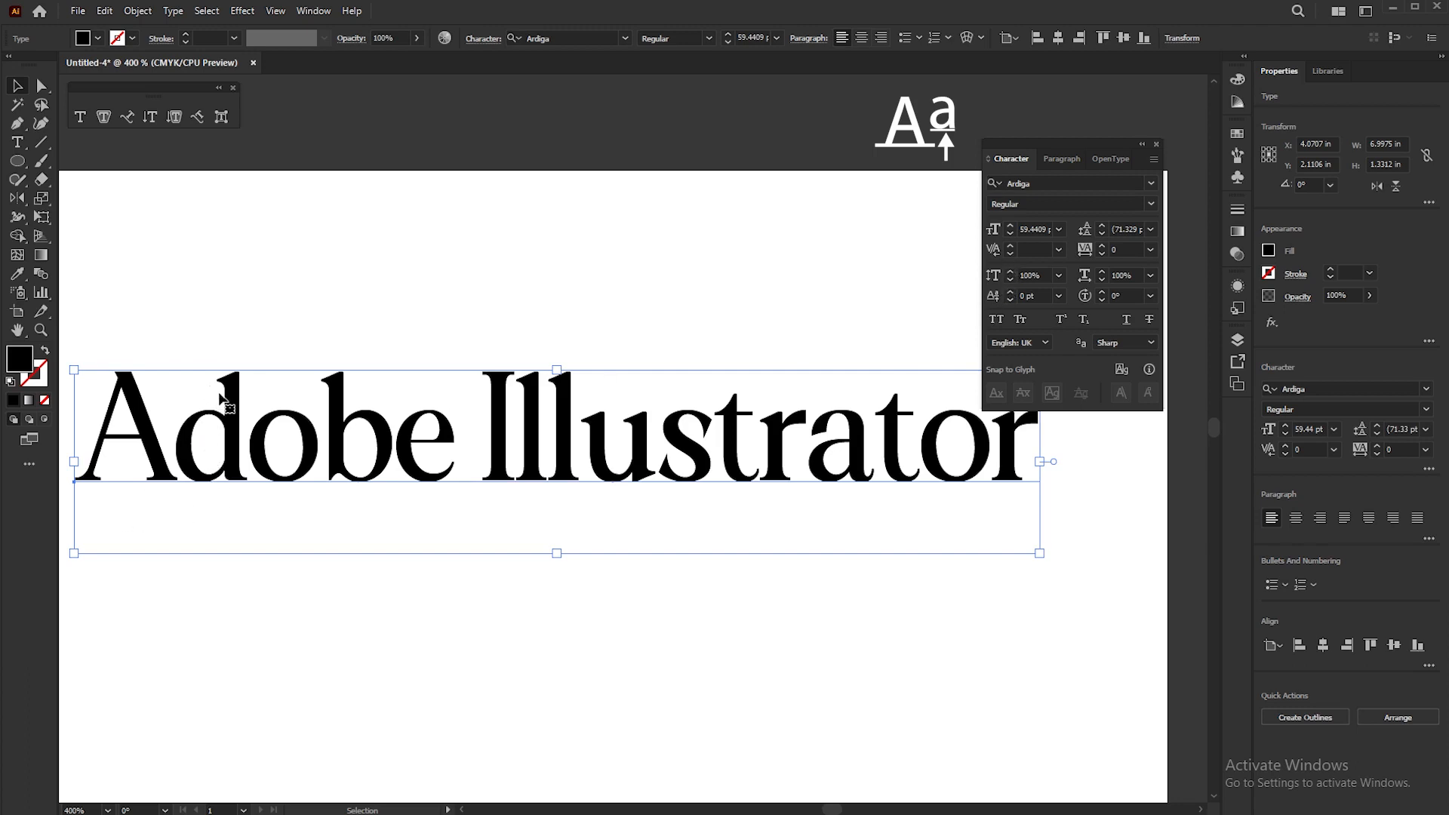
pyautogui.doubleClick(175, 451)
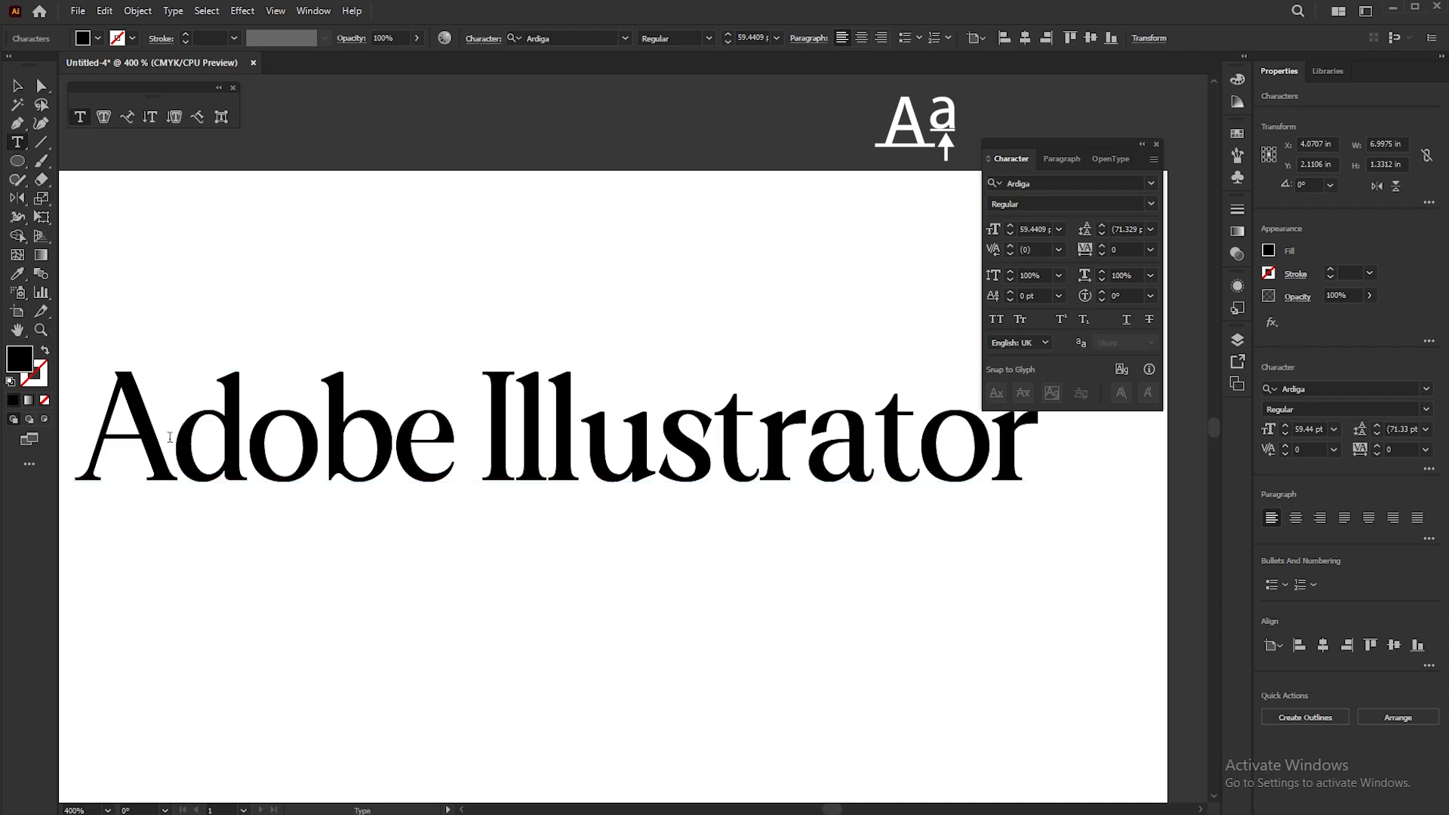
pyautogui.moveTo(209, 435); pyautogui.dragTo(230, 439)
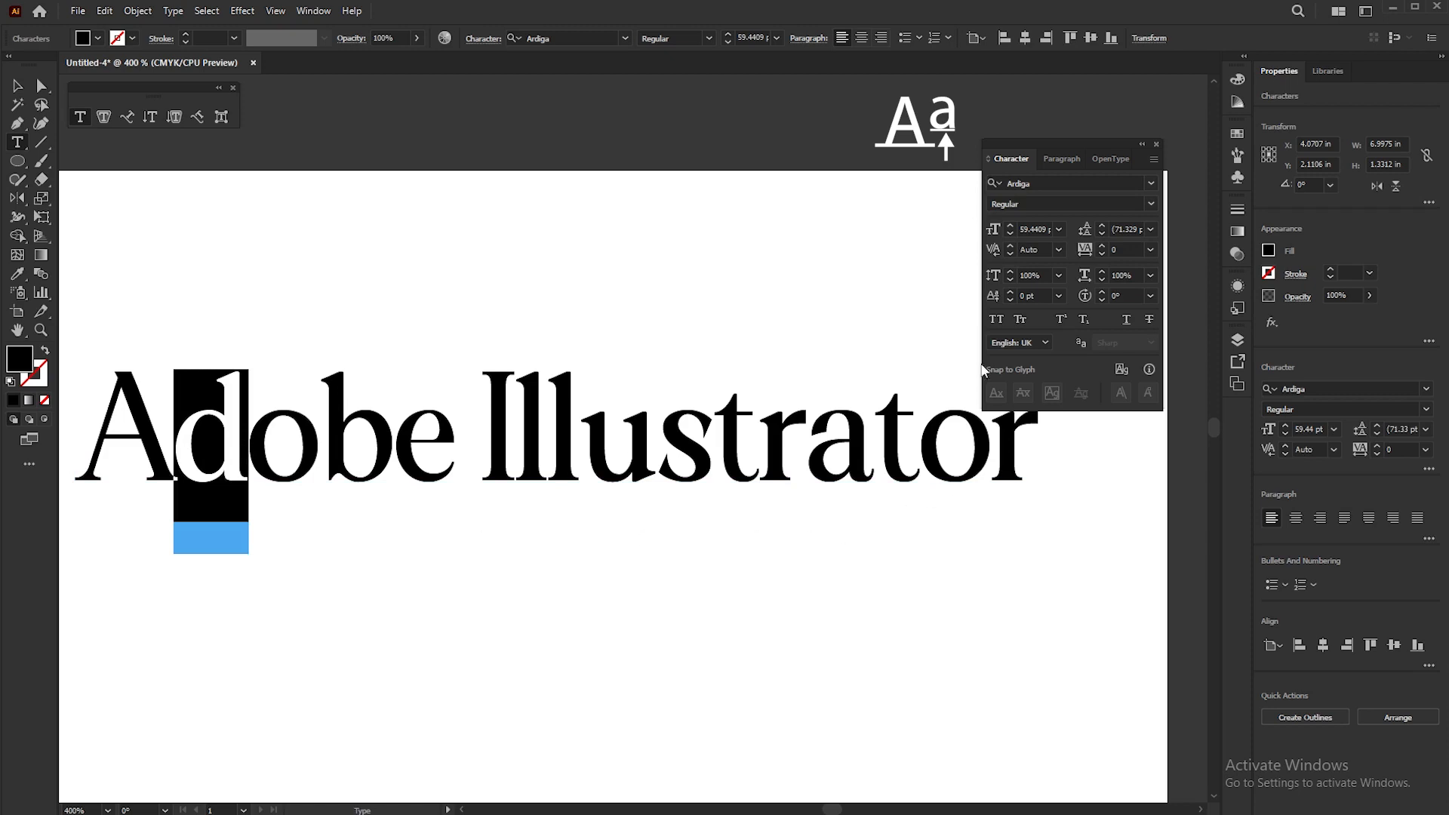
pyautogui.click(1011, 292)
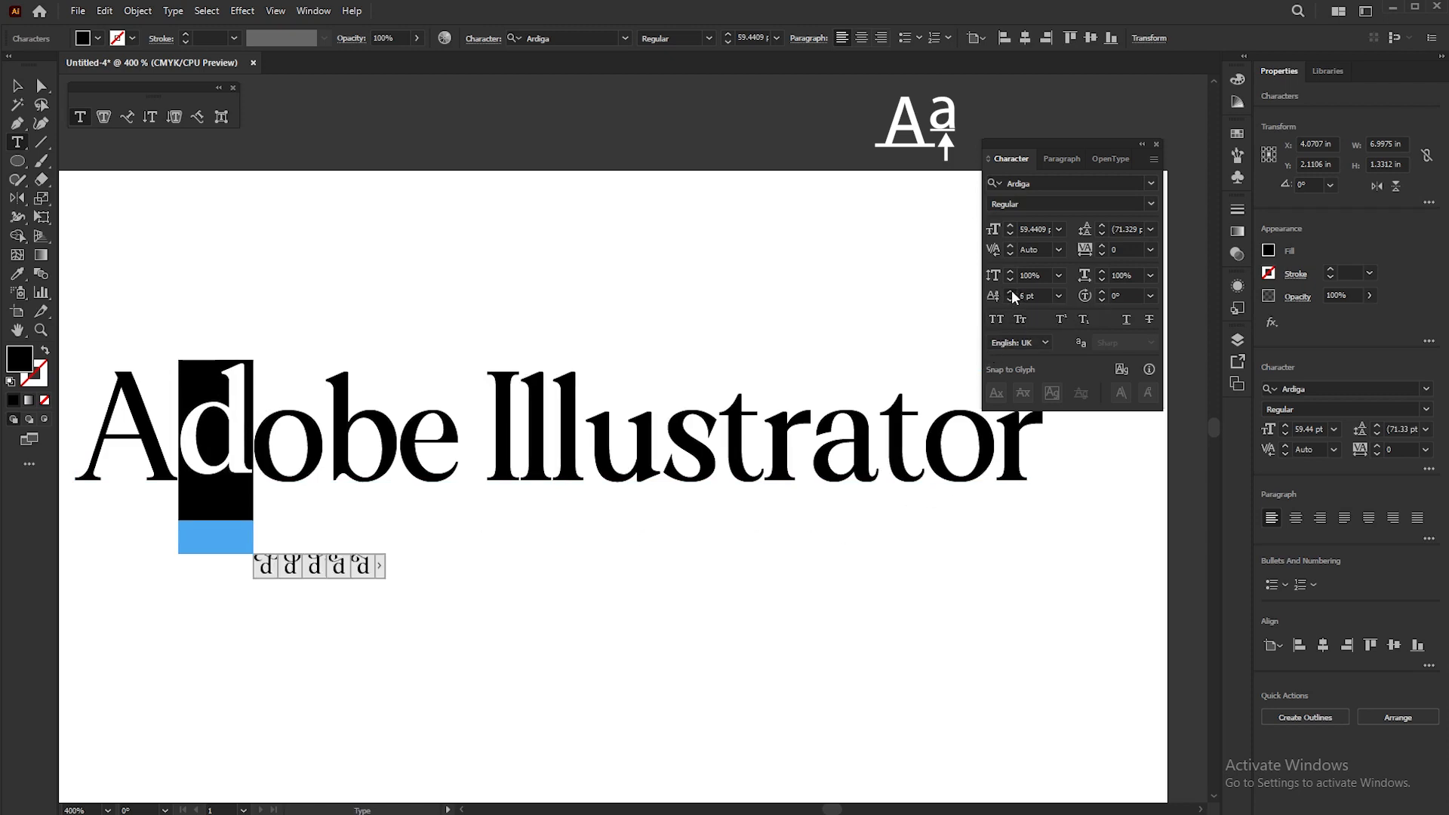
pyautogui.moveTo(1012, 294); pyautogui.dragTo(1013, 294)
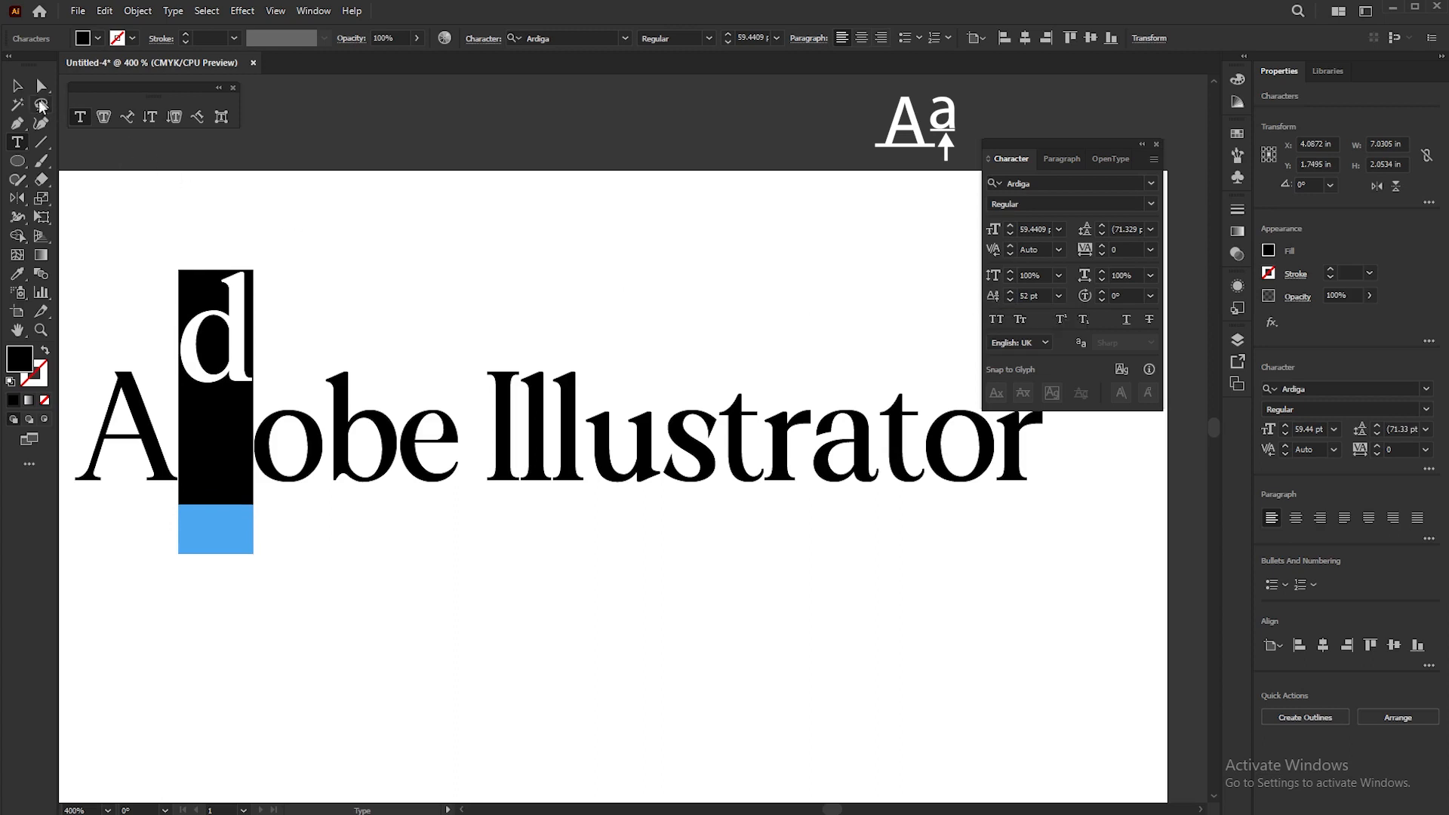
pyautogui.click(18, 87)
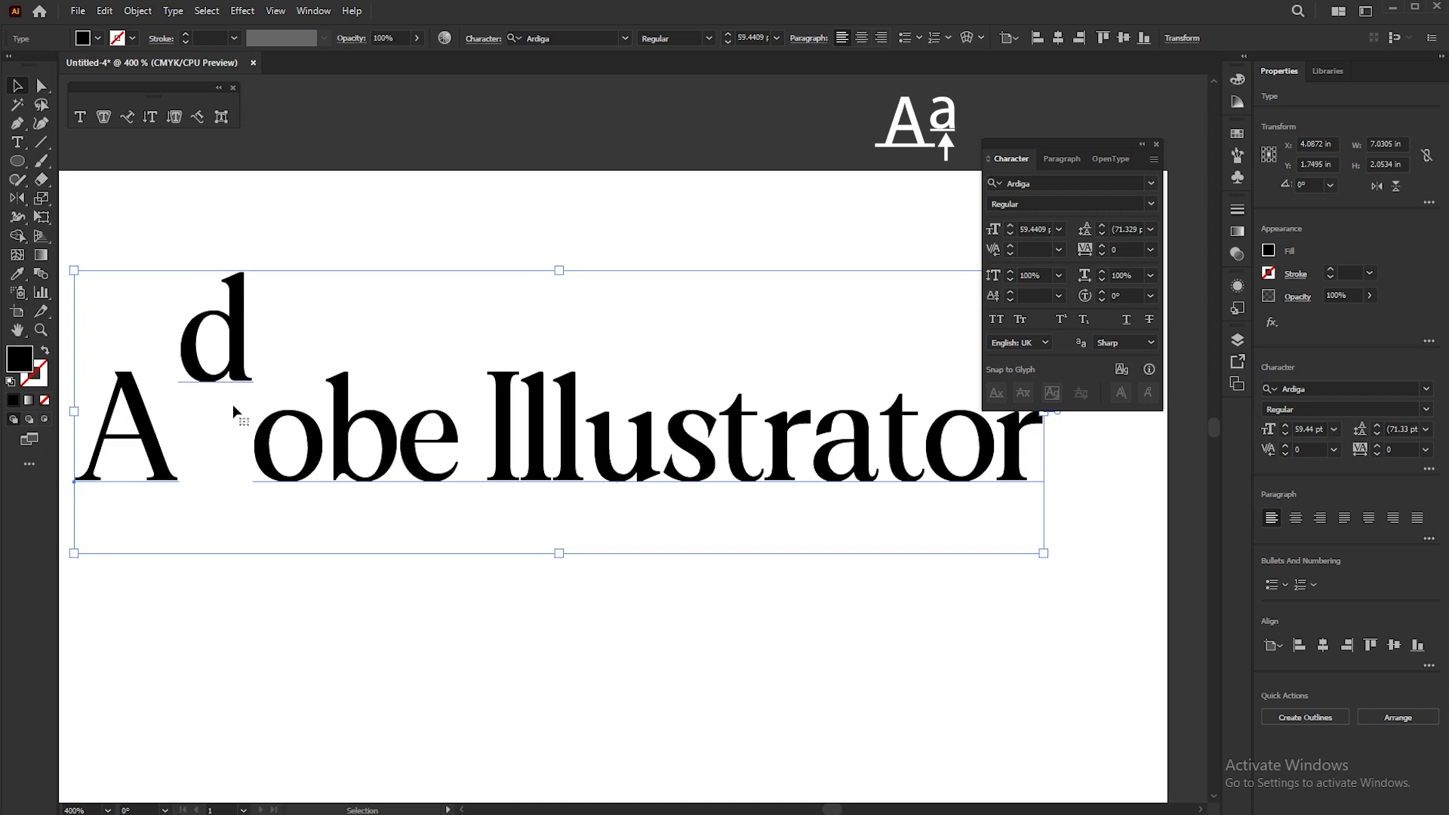
# Step: Lower the baseline shift of the "d" in "Adobe" to -33 pt and set it to the preset -12 pt
pyautogui.doubleClick(183, 353)
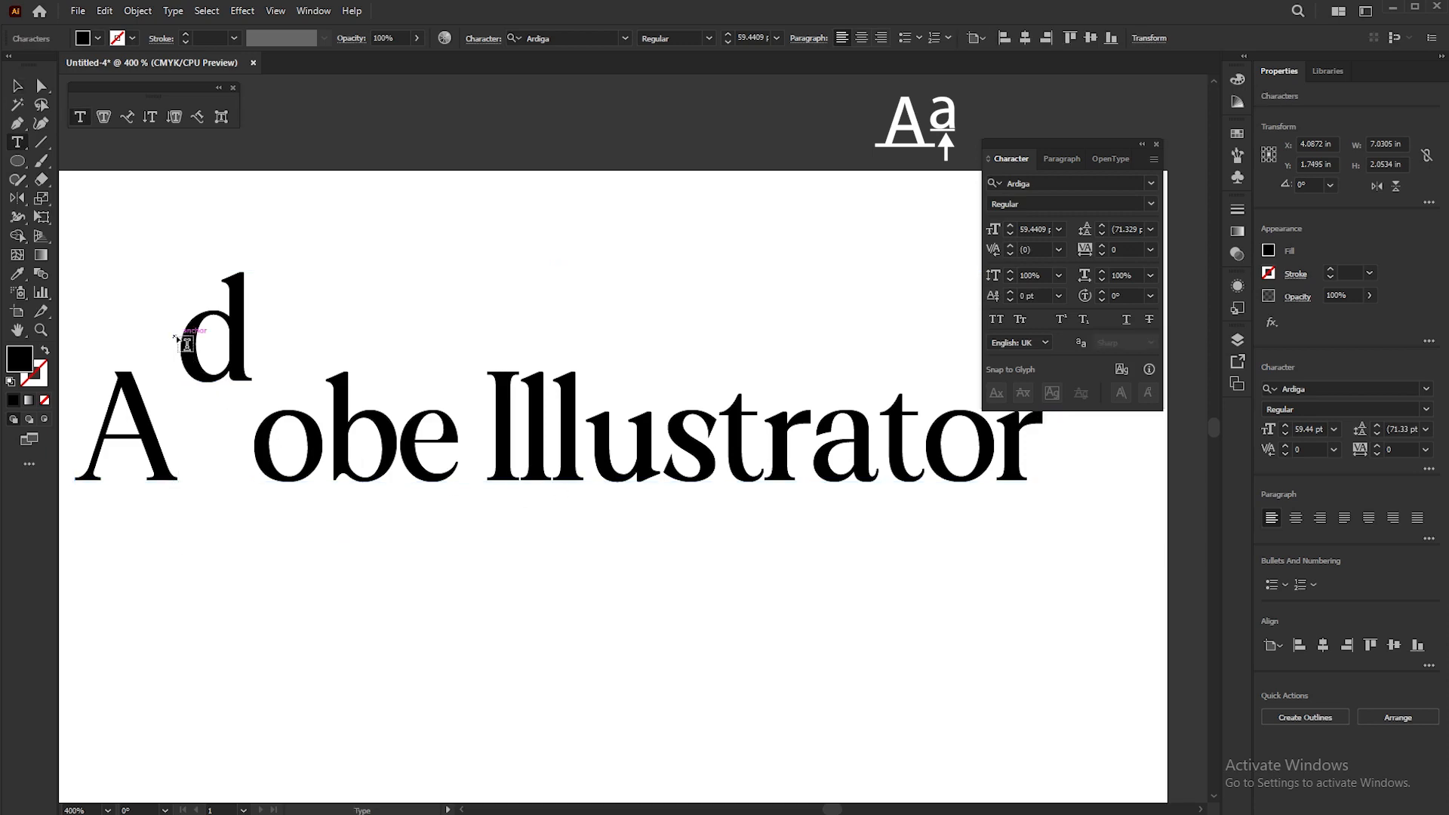
pyautogui.moveTo(175, 337); pyautogui.dragTo(237, 345)
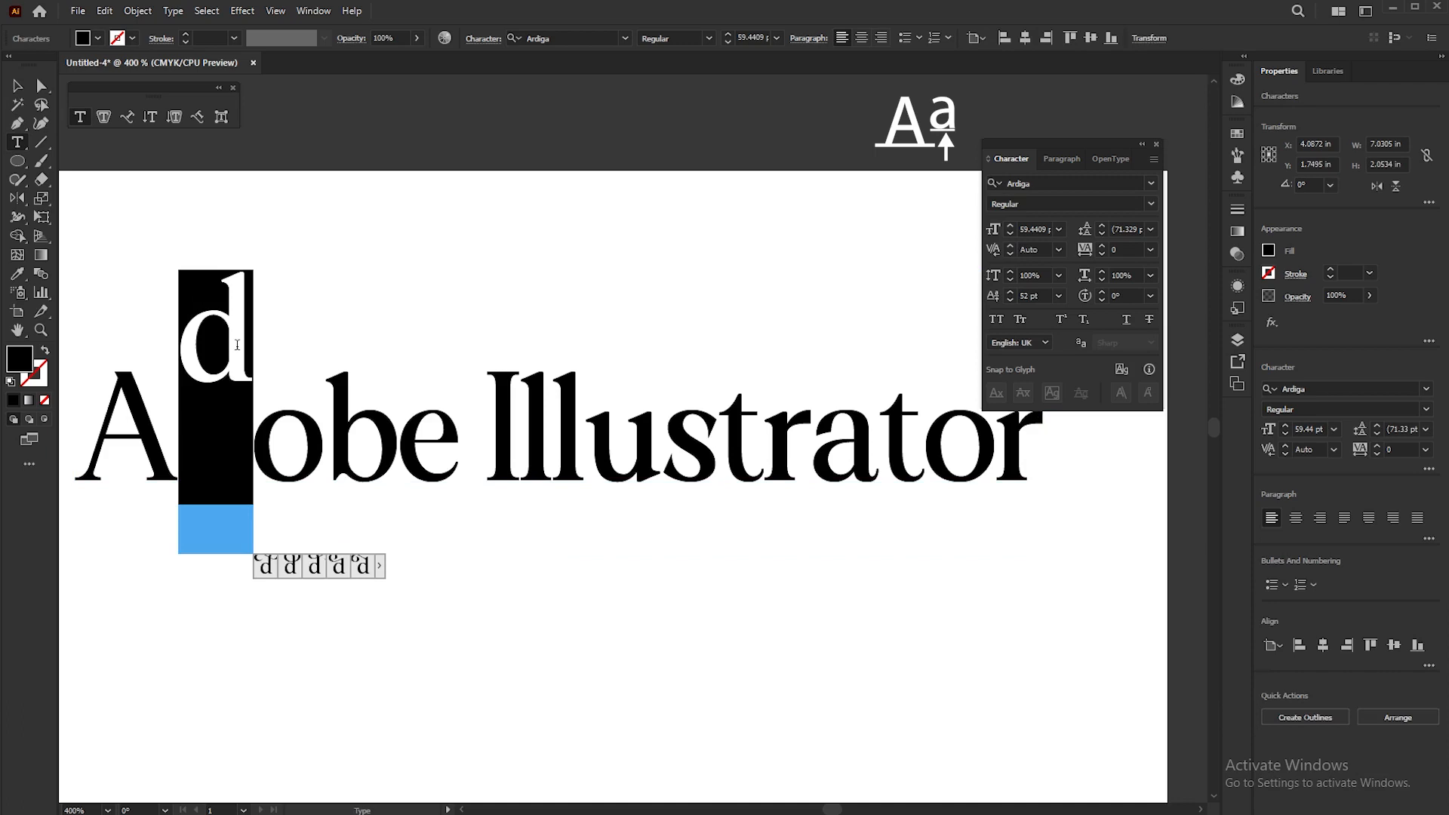
pyautogui.click(1009, 299)
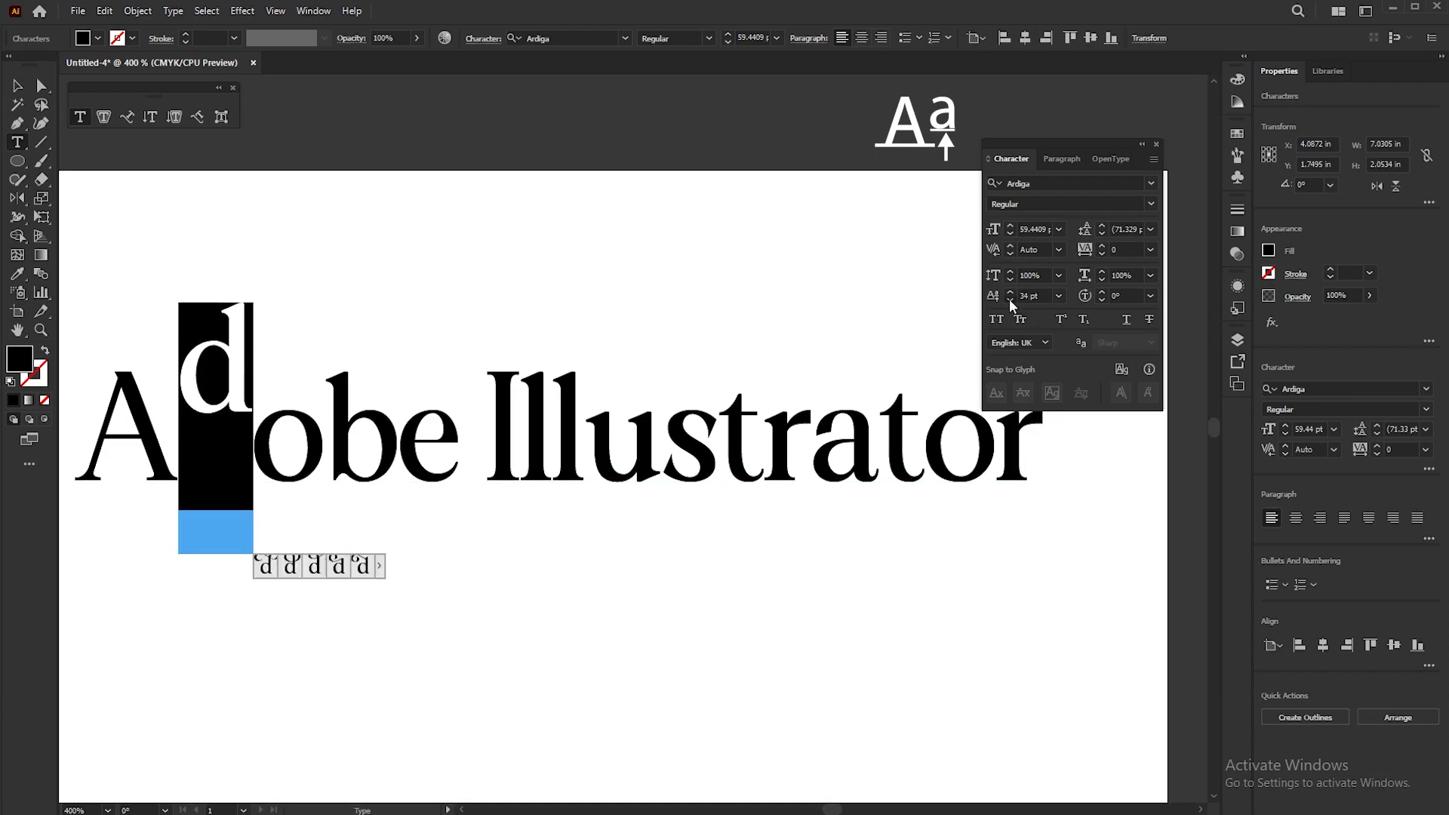
pyautogui.moveTo(1008, 299); pyautogui.dragTo(1008, 299)
pyautogui.click(1058, 296)
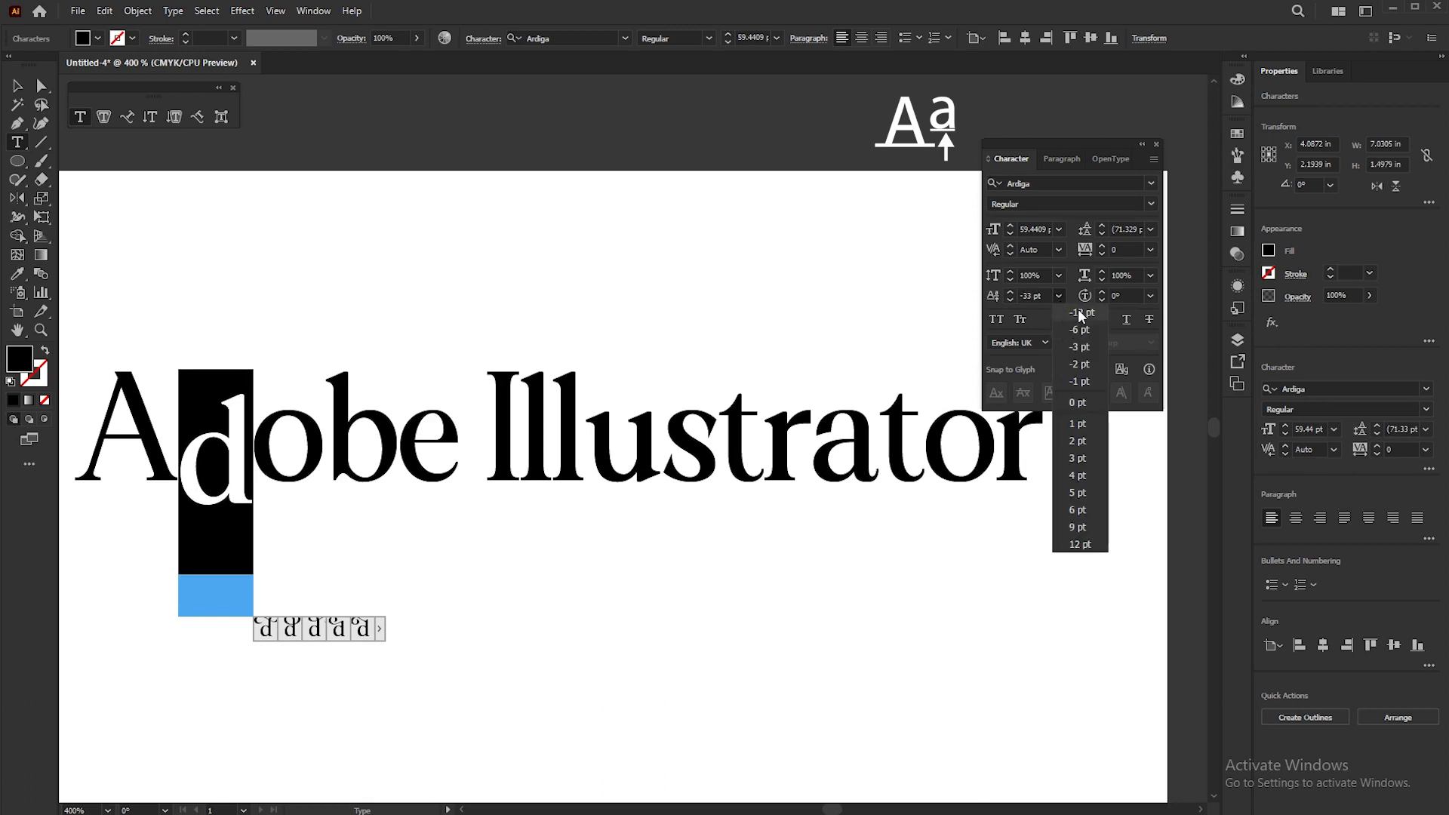
pyautogui.click(1081, 313)
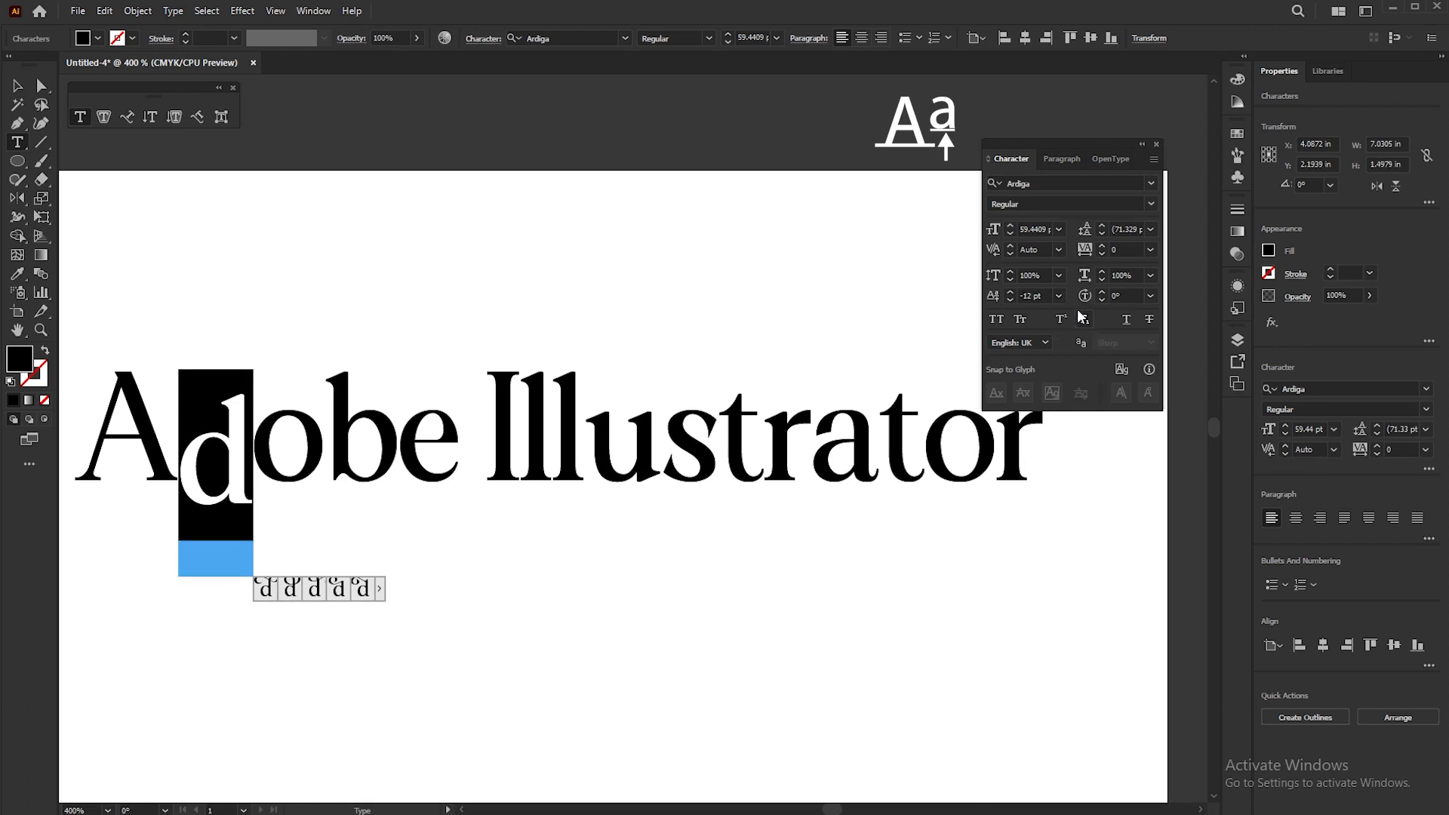
# Step: Try raising and lowering the baseline shift of the selected "d" in "Adobe" in one-point increments, ending at -12 pt
pyautogui.click(1039, 295)
pyautogui.press('Up')
pyautogui.press('Up')
pyautogui.press('Up')
pyautogui.press('Up')
pyautogui.press('Up')
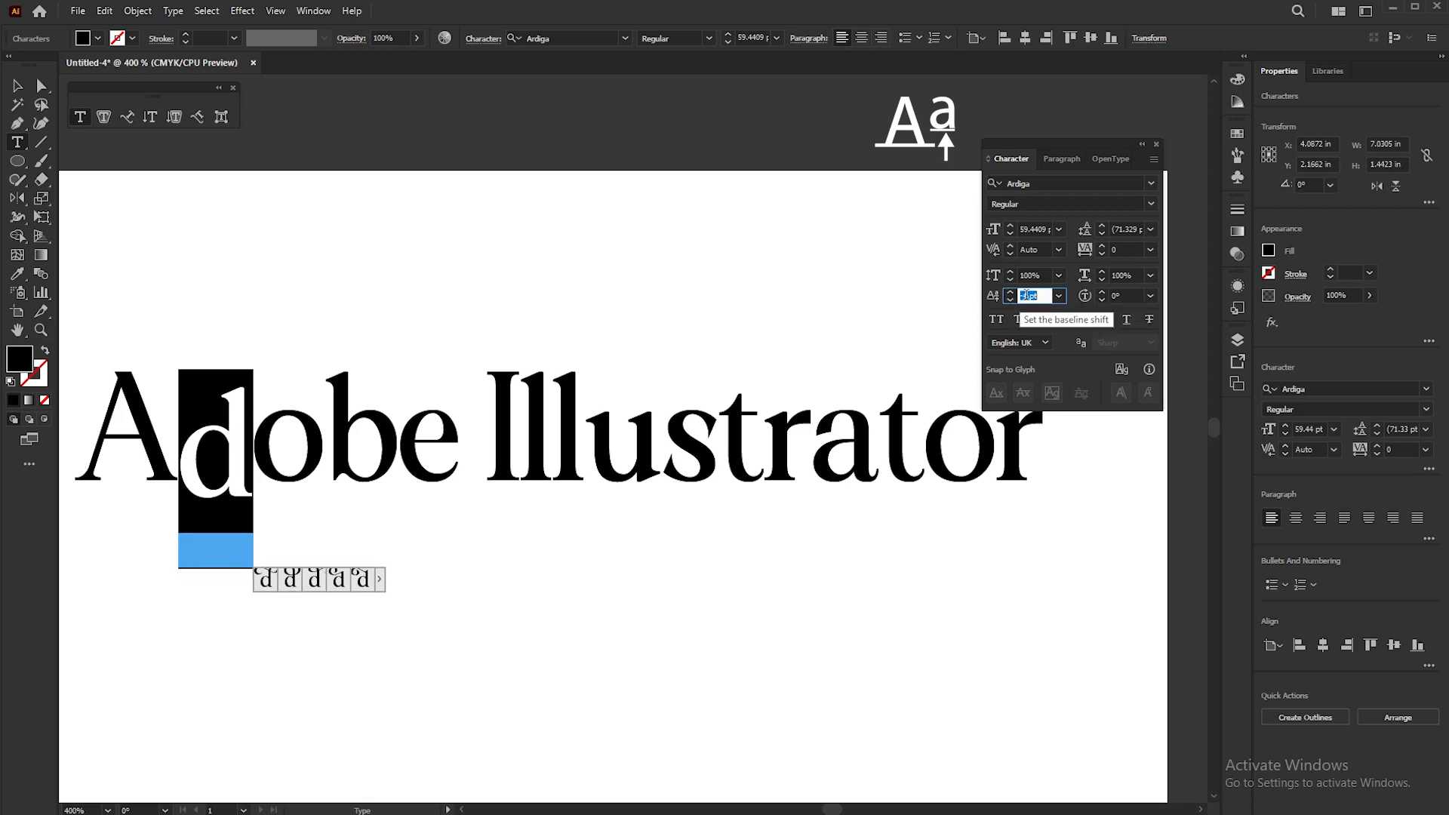
pyautogui.press('Down')
pyautogui.press('Down')
pyautogui.press('Down')
pyautogui.press('Down')
pyautogui.press('Down')
pyautogui.press('Down')
pyautogui.press('Down')
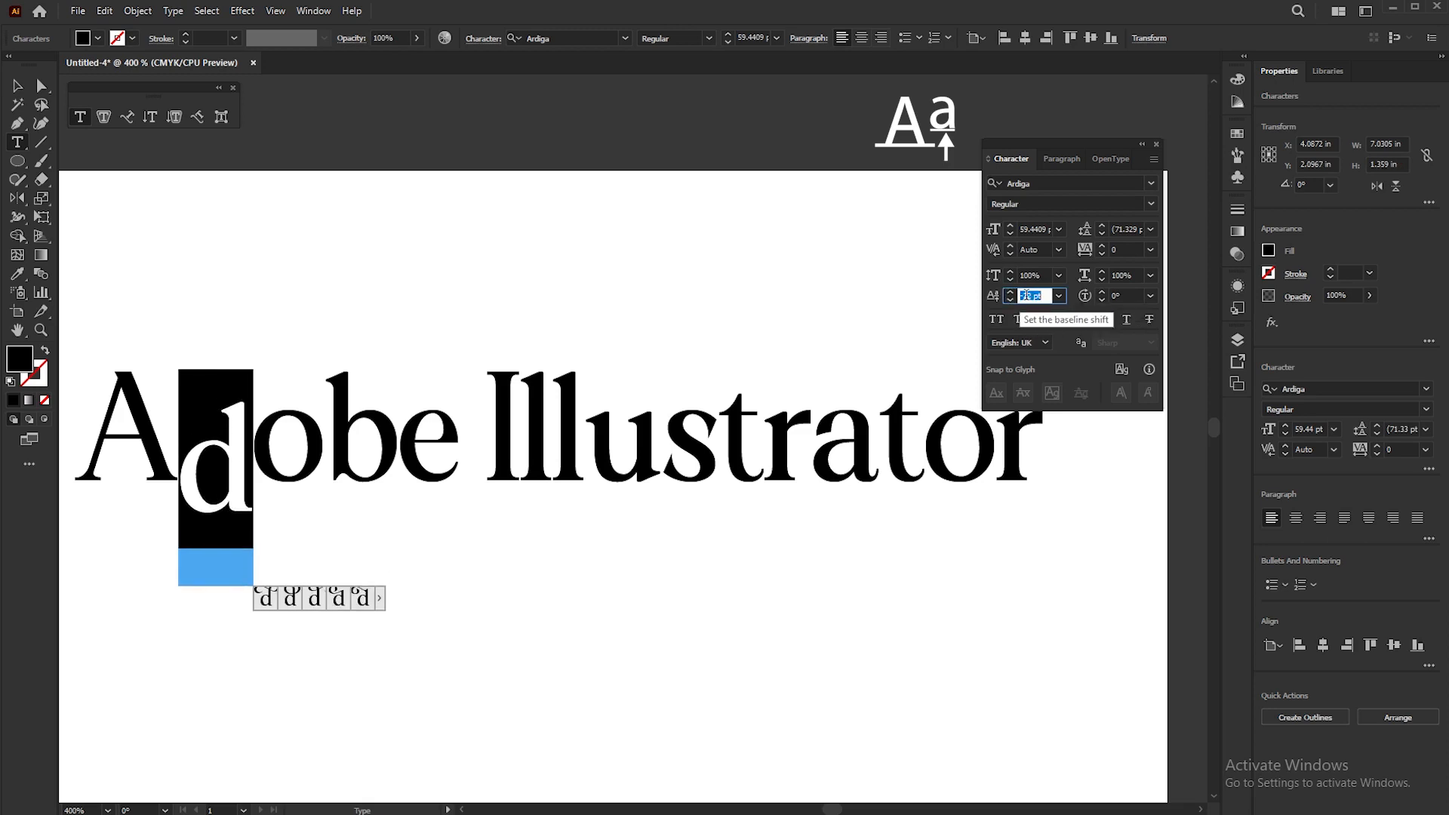
pyautogui.press('Down')
pyautogui.press('Down')
pyautogui.press('Up')
pyautogui.press('Up')
pyautogui.press('Up')
pyautogui.press('Up')
pyautogui.press('Up')
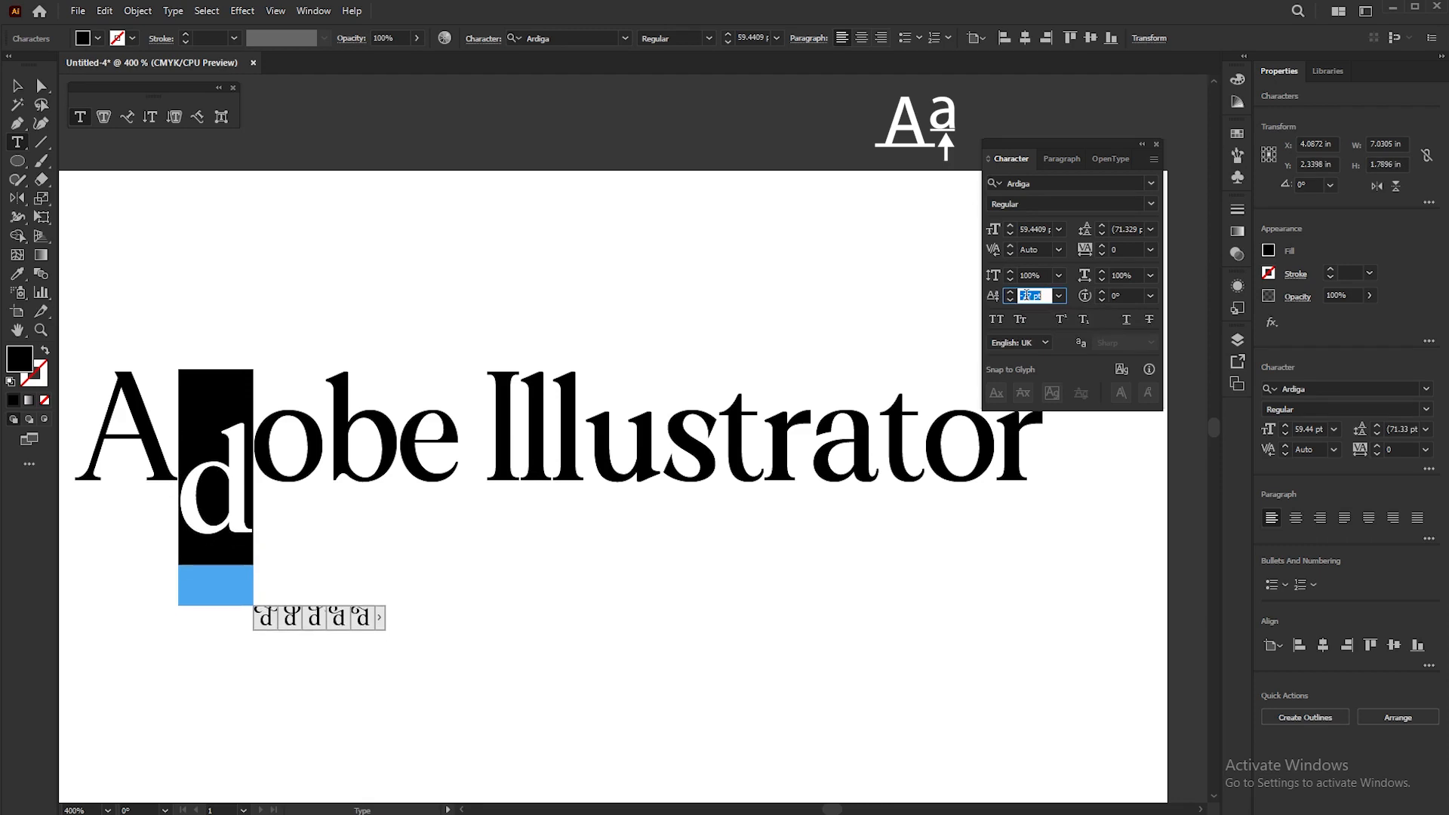
pyautogui.press('Up')
pyautogui.press('Up')
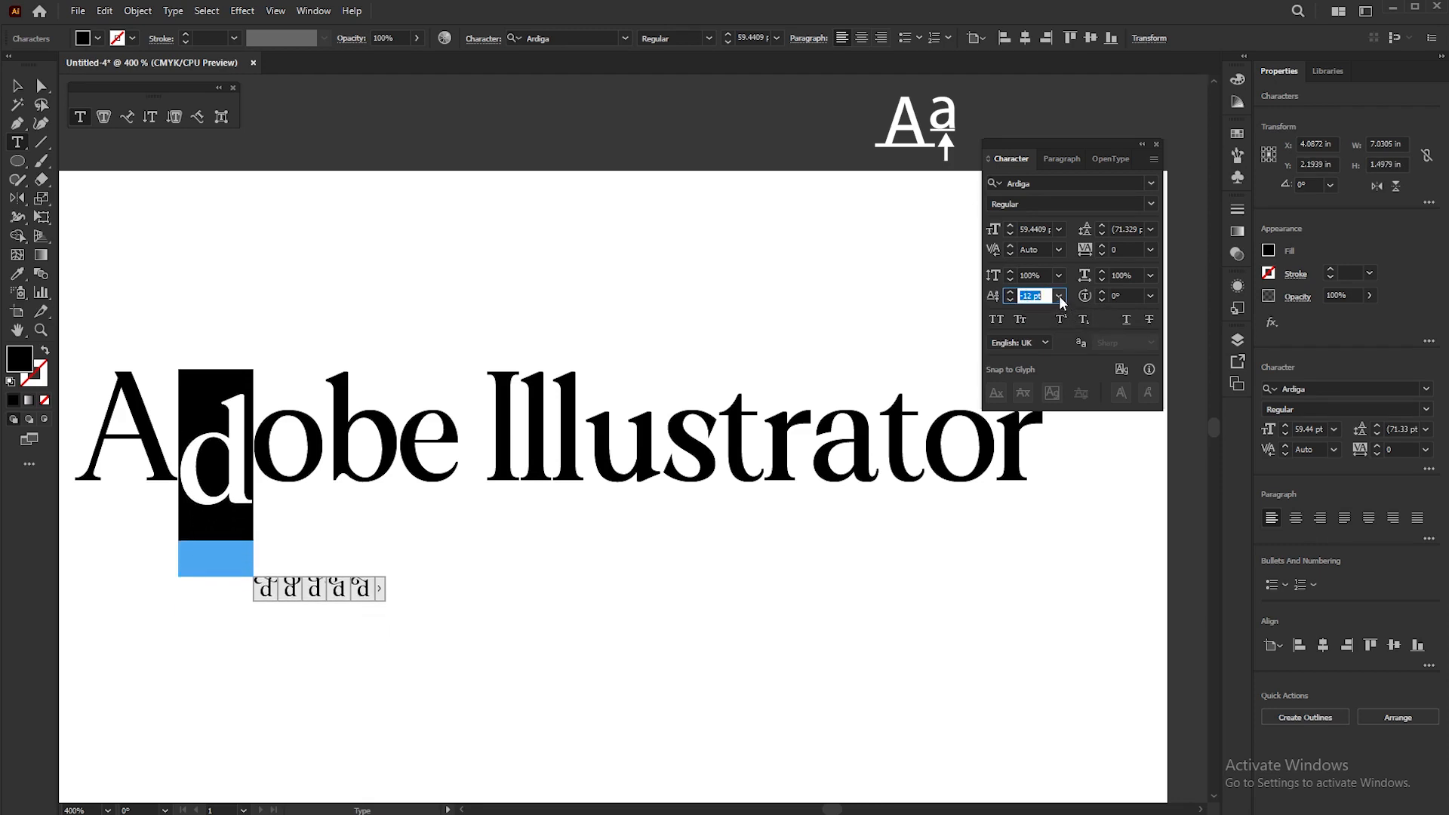
# Step: Reset the baseline shift of the "d" in "Adobe" to the preset 0 pt and finish editing the text
pyautogui.click(1059, 296)
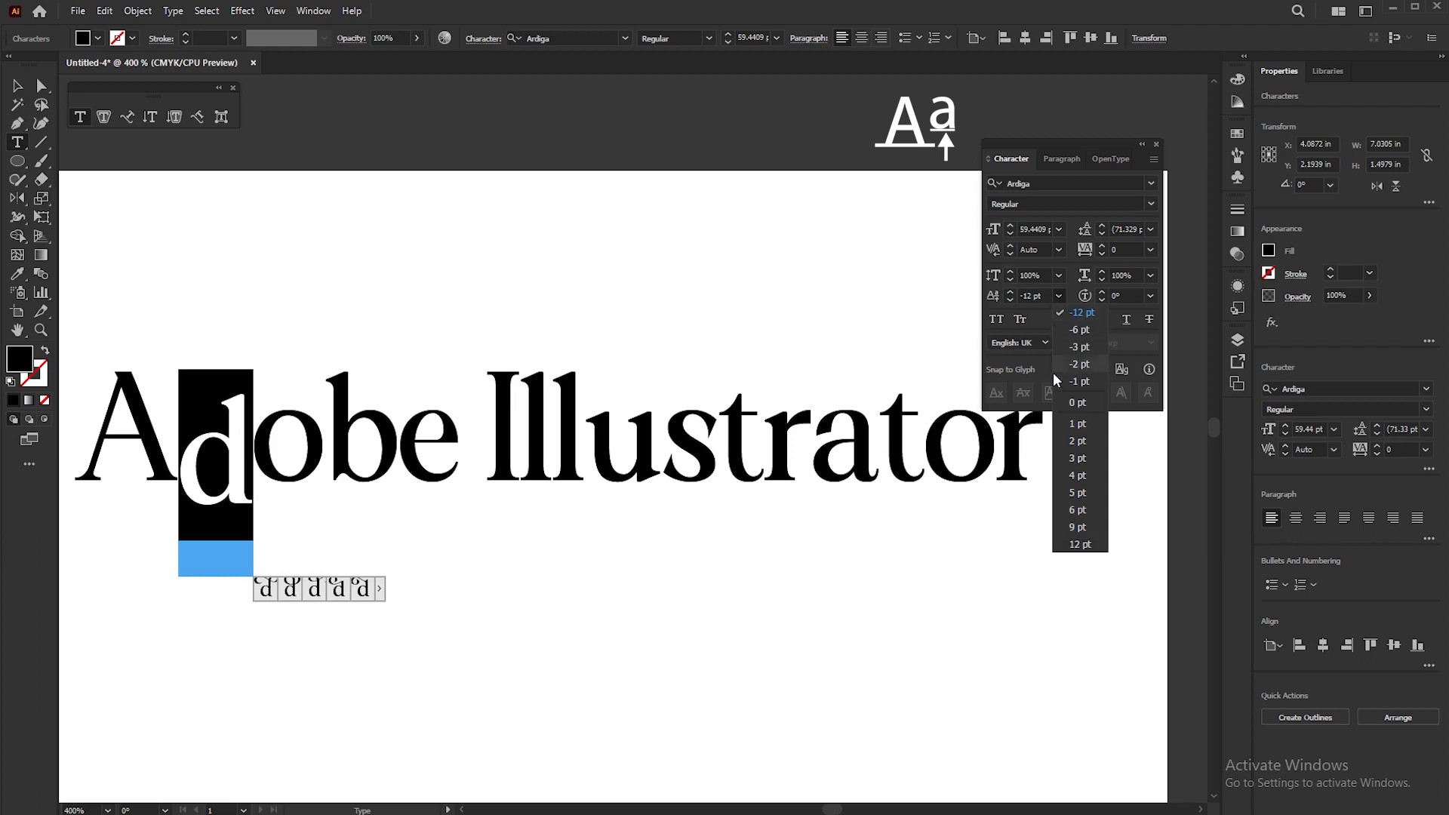
pyautogui.click(1075, 401)
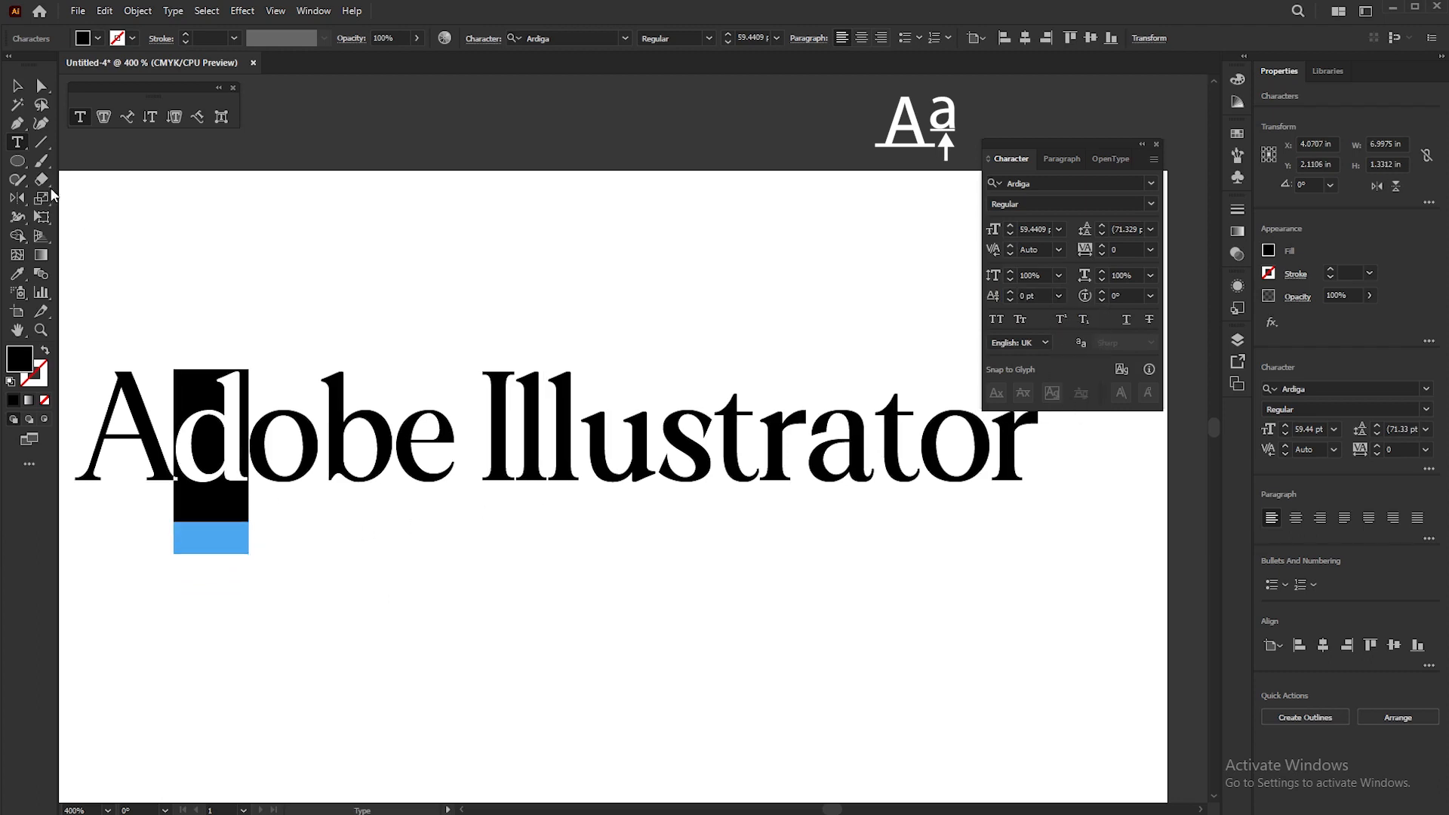
pyautogui.click(18, 87)
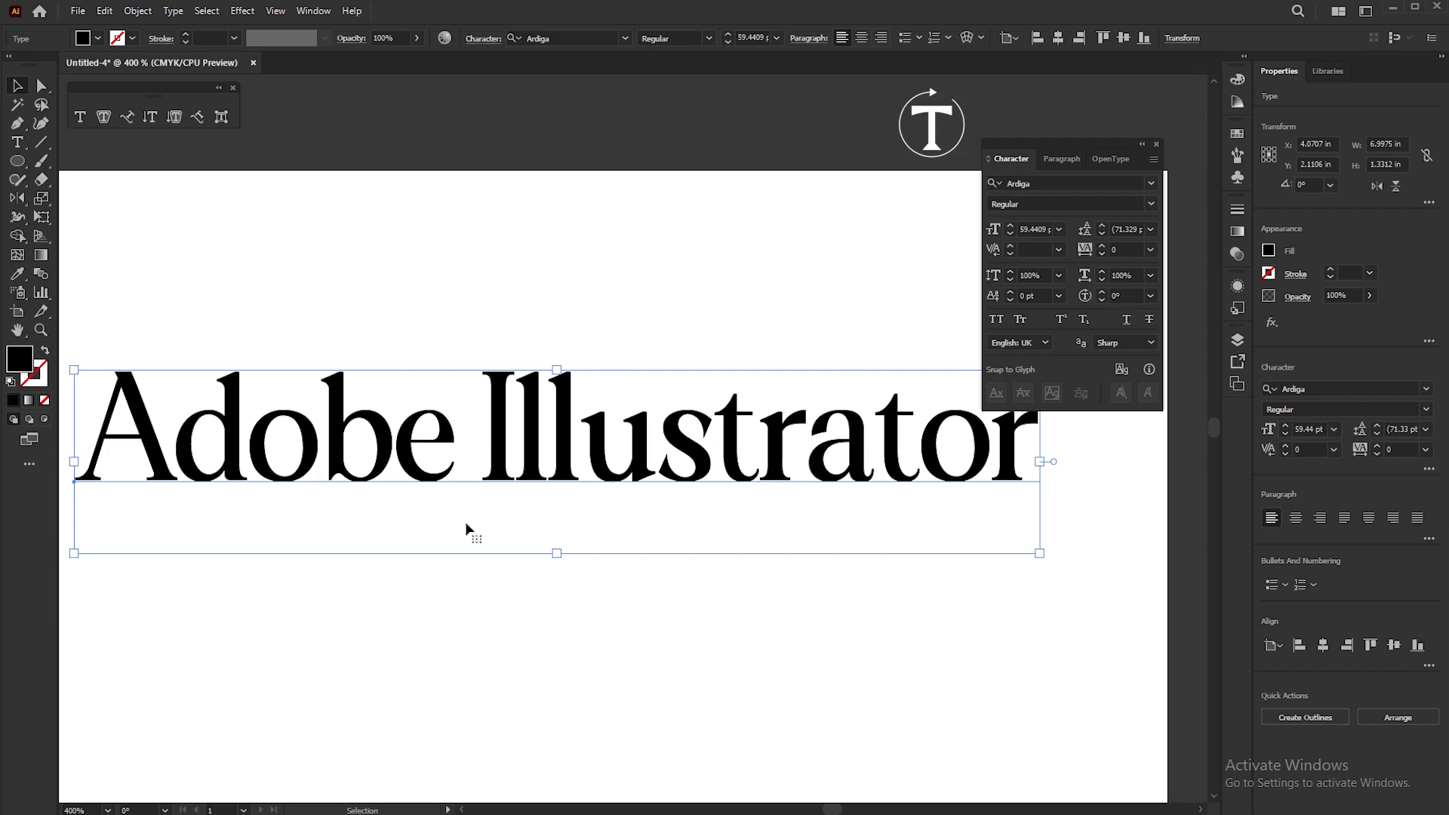
# Step: Raise the character rotation of the whole heading incrementally to 16° and reset it to the preset 0°
pyautogui.click(1102, 291)
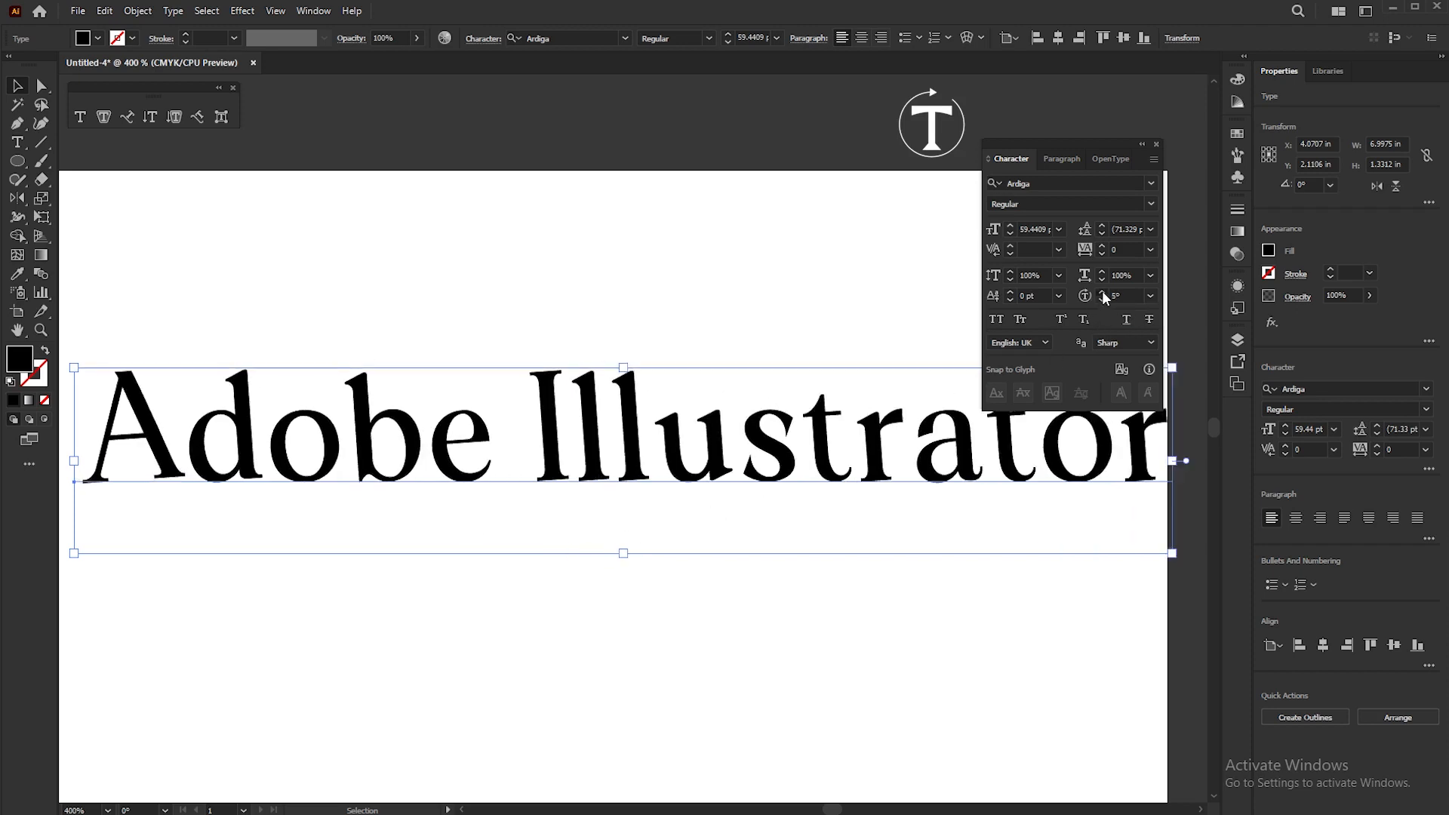
pyautogui.click(1102, 291)
pyautogui.click(1102, 291)
pyautogui.click(1102, 291)
pyautogui.click(1102, 292)
pyautogui.click(1102, 291)
pyautogui.click(1102, 291)
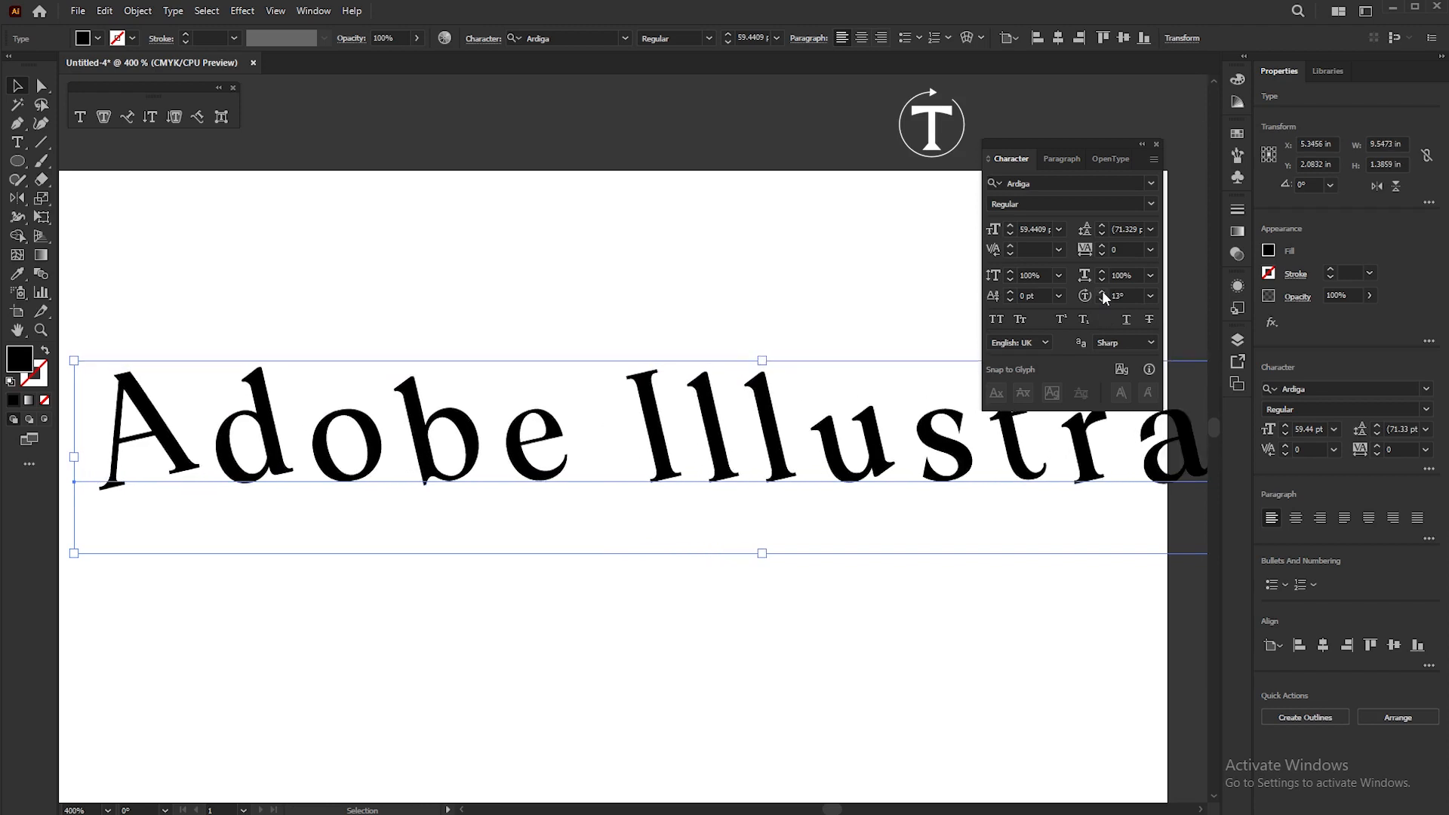
pyautogui.click(1102, 291)
pyautogui.scroll(-2, 695, 420)
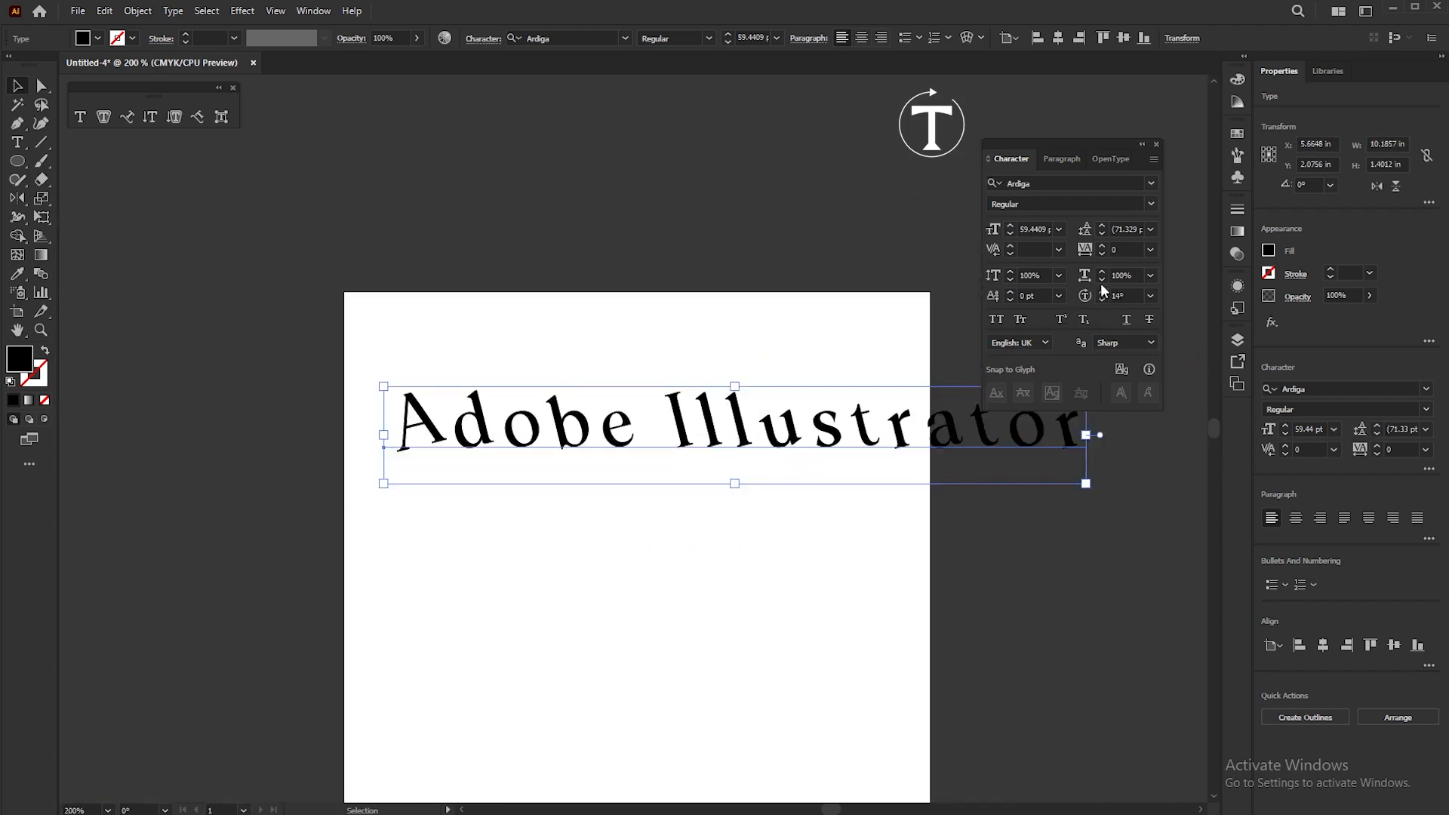
pyautogui.moveTo(1101, 293); pyautogui.dragTo(1102, 297)
pyautogui.click(1149, 295)
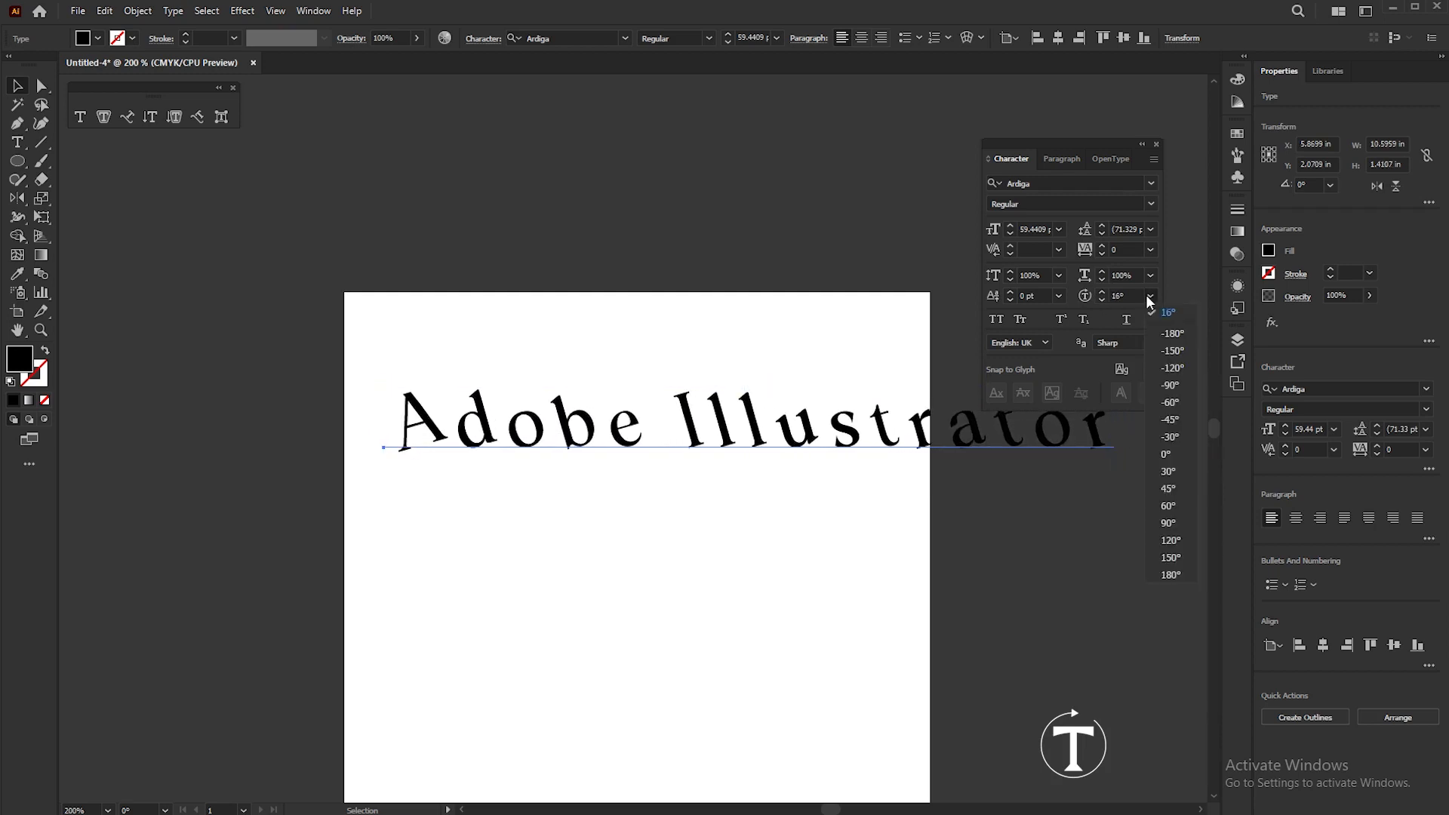
pyautogui.click(1175, 450)
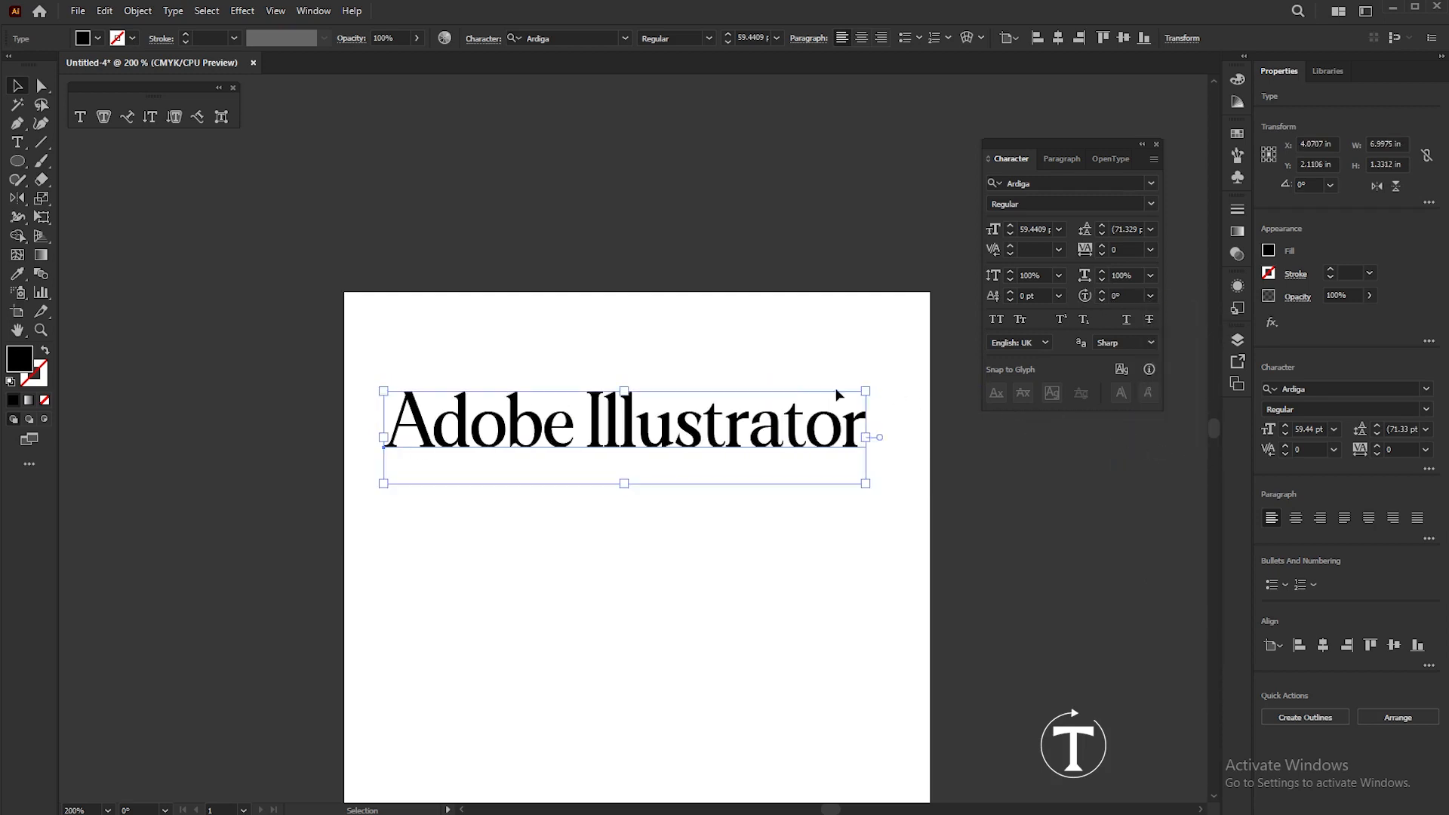
# Step: Rotate only the letter "u" in "Illustrator" to a character rotation of 20°
pyautogui.hotkey('ctrl', '+')
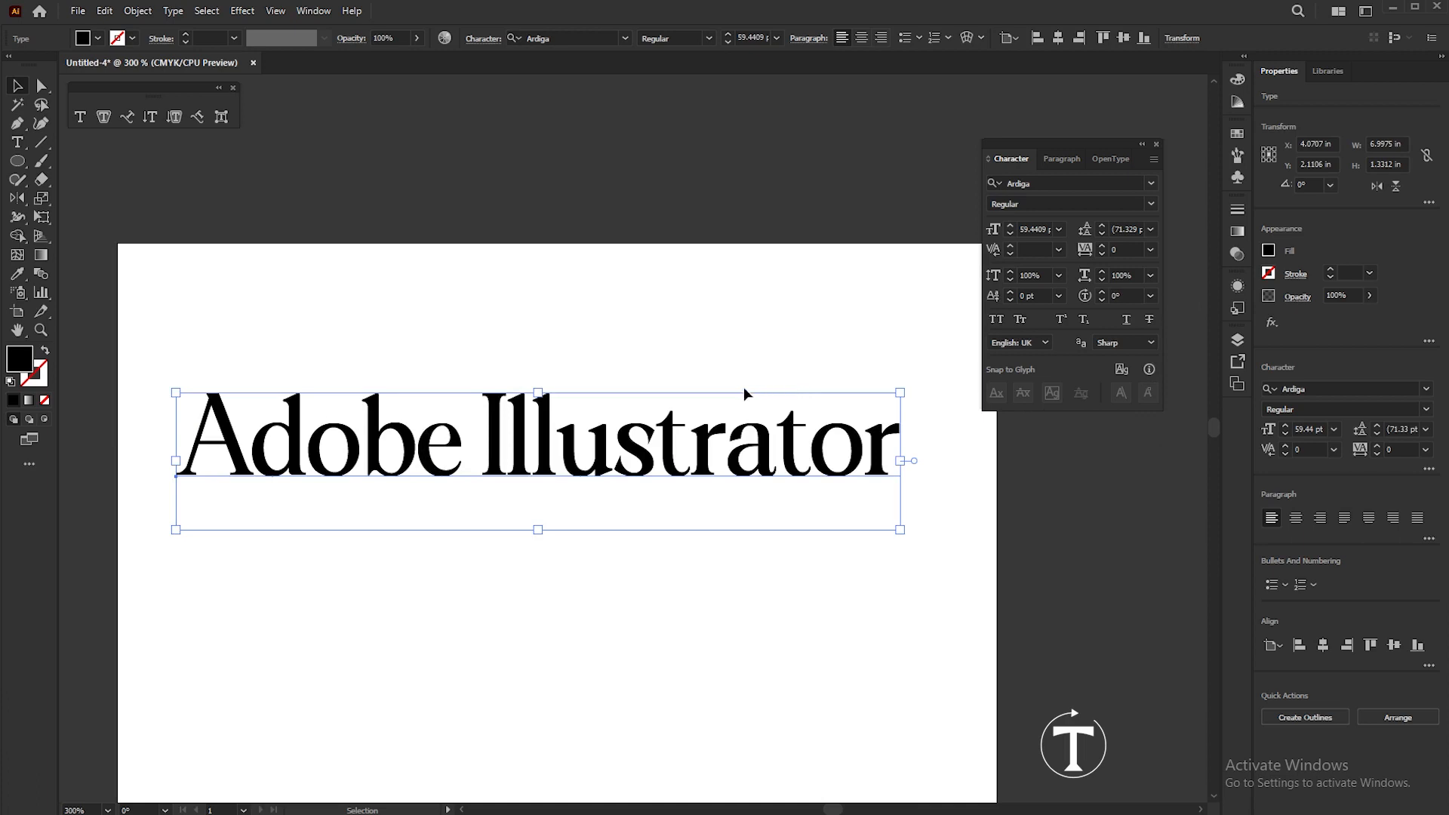
pyautogui.doubleClick(569, 454)
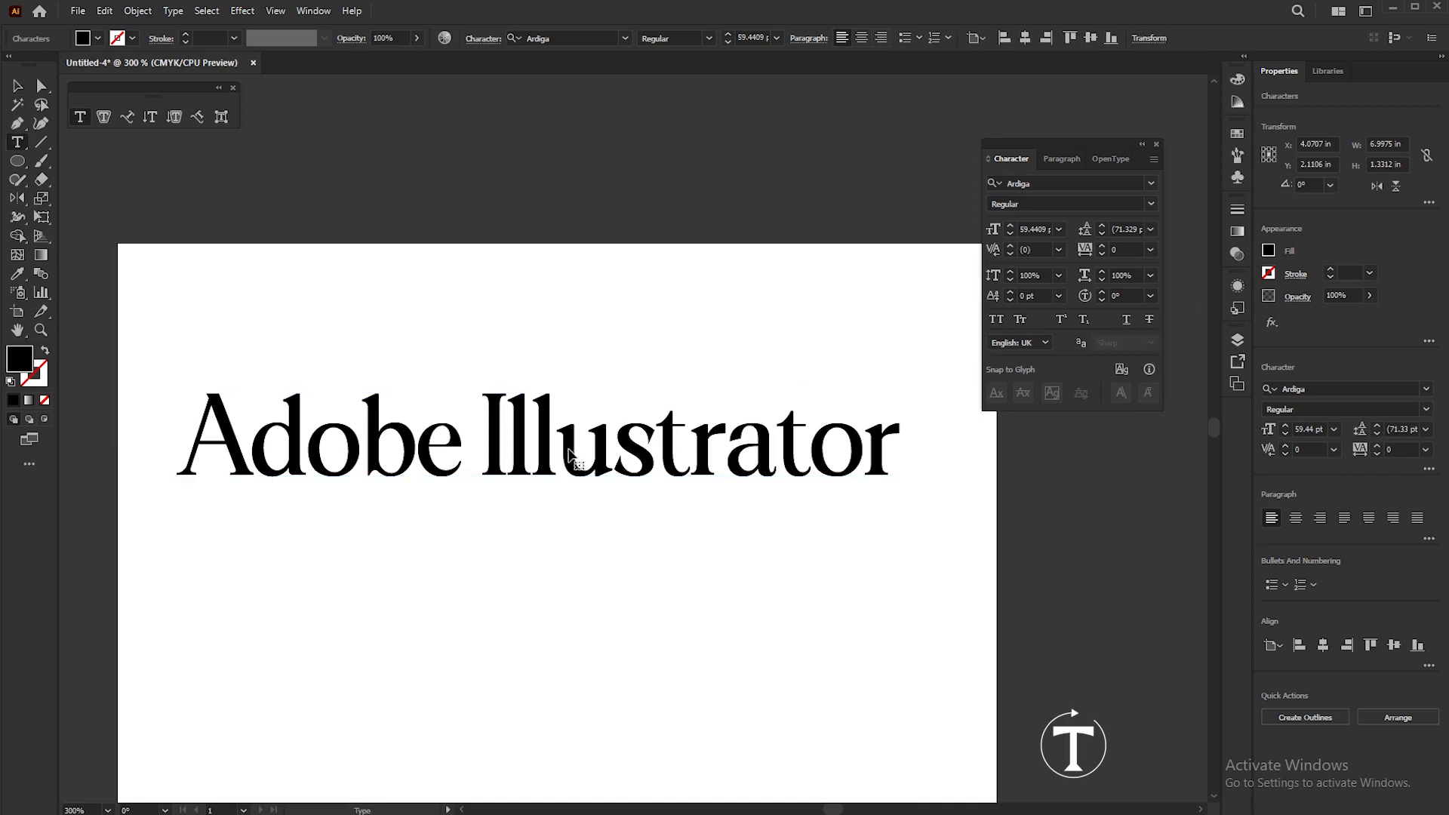
pyautogui.moveTo(586, 438); pyautogui.dragTo(601, 438)
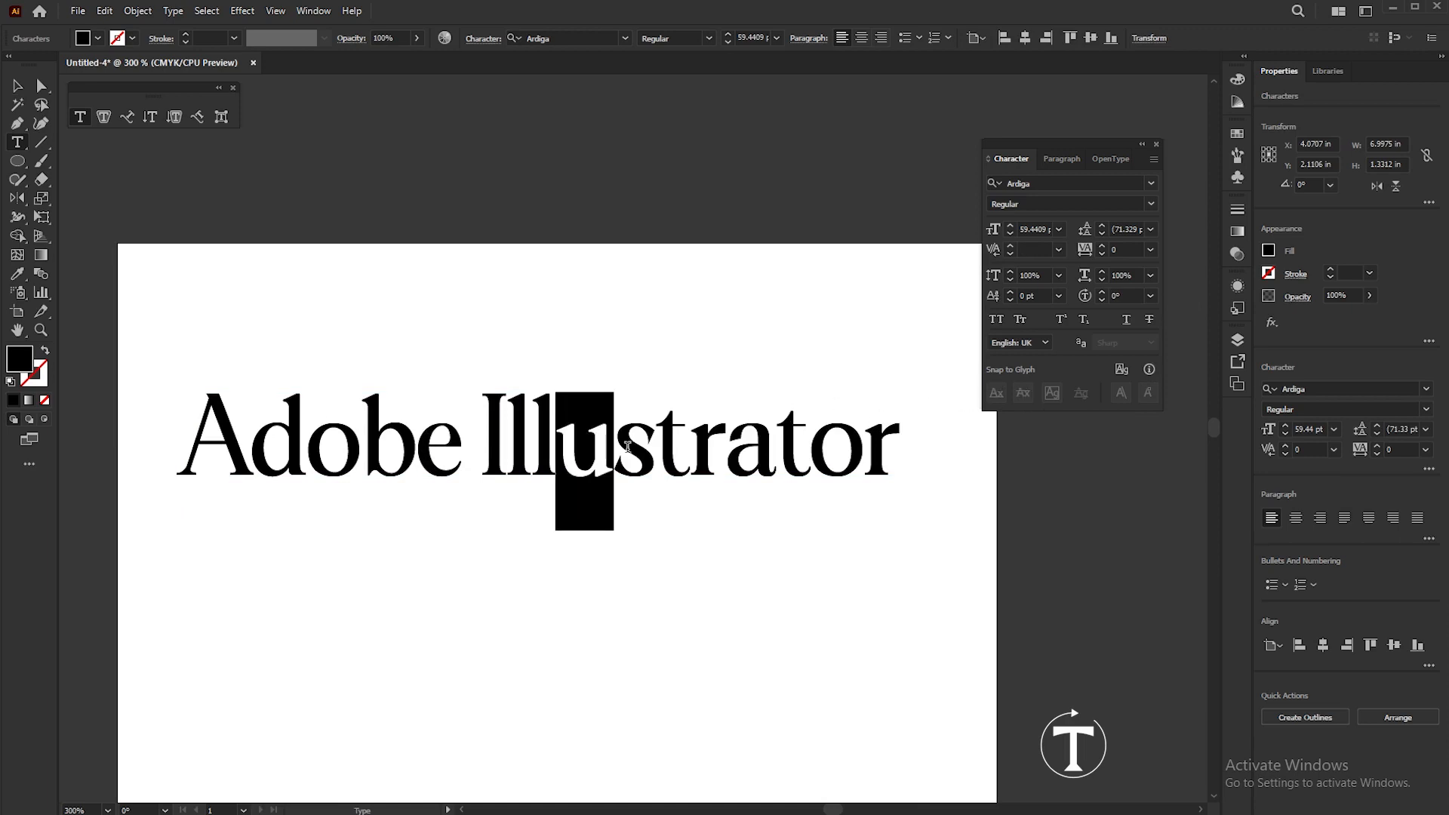
pyautogui.moveTo(561, 439); pyautogui.dragTo(594, 437)
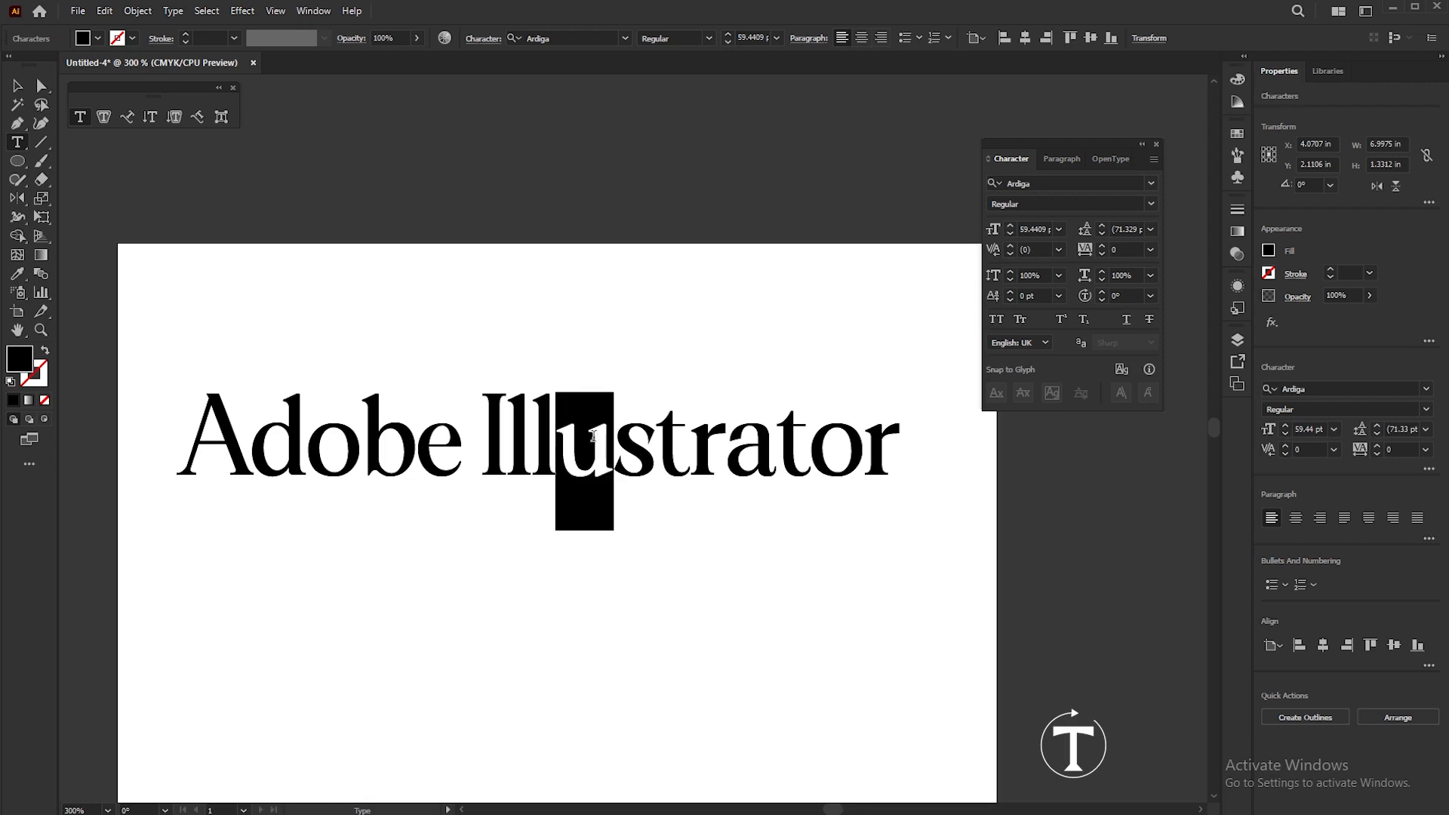
pyautogui.click(1100, 292)
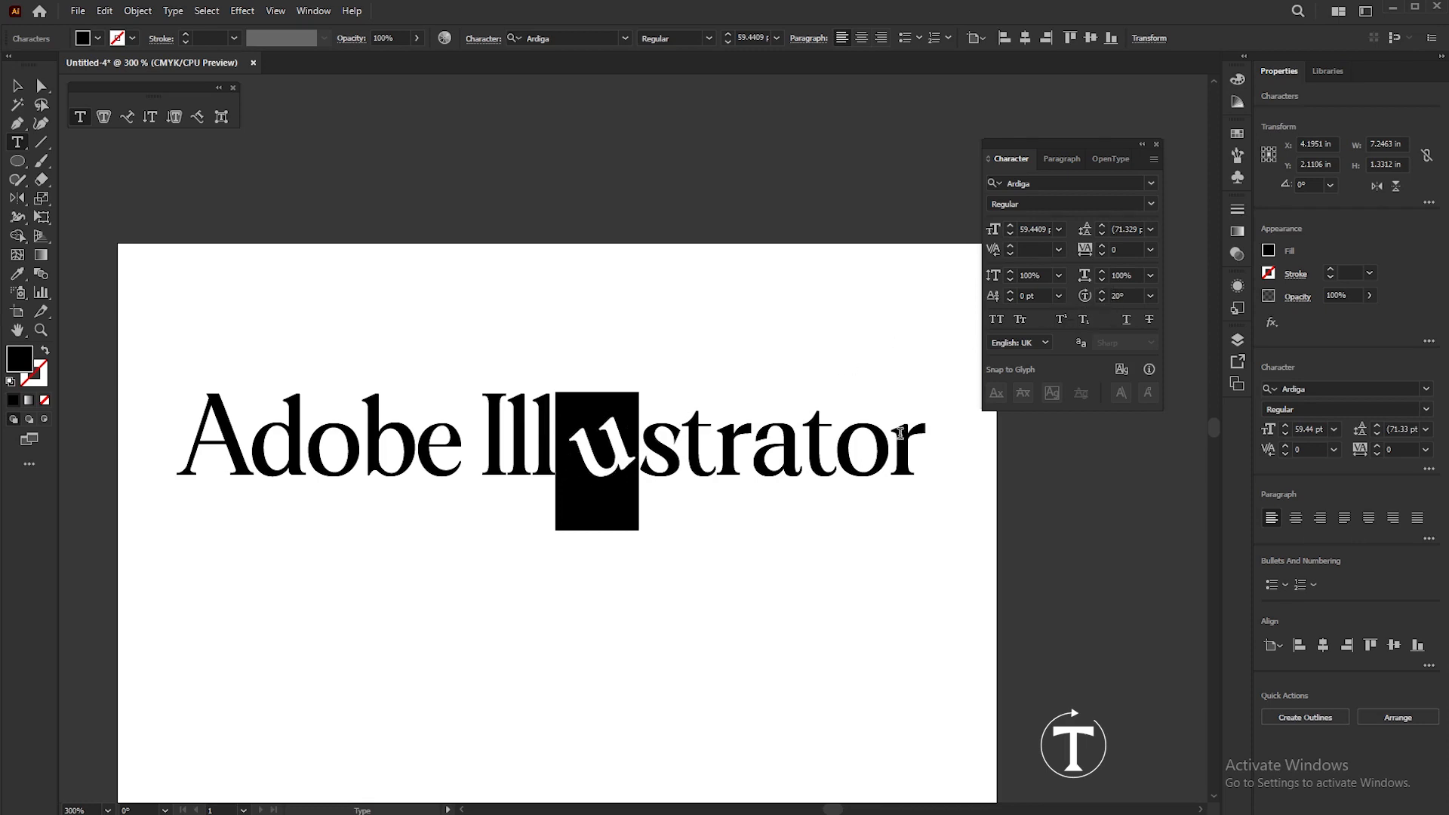
# Step: Raise the baseline shift of the "u" in "Illustrator" to 41 pt and enlarge its font size to 90 pt
pyautogui.click(1012, 293)
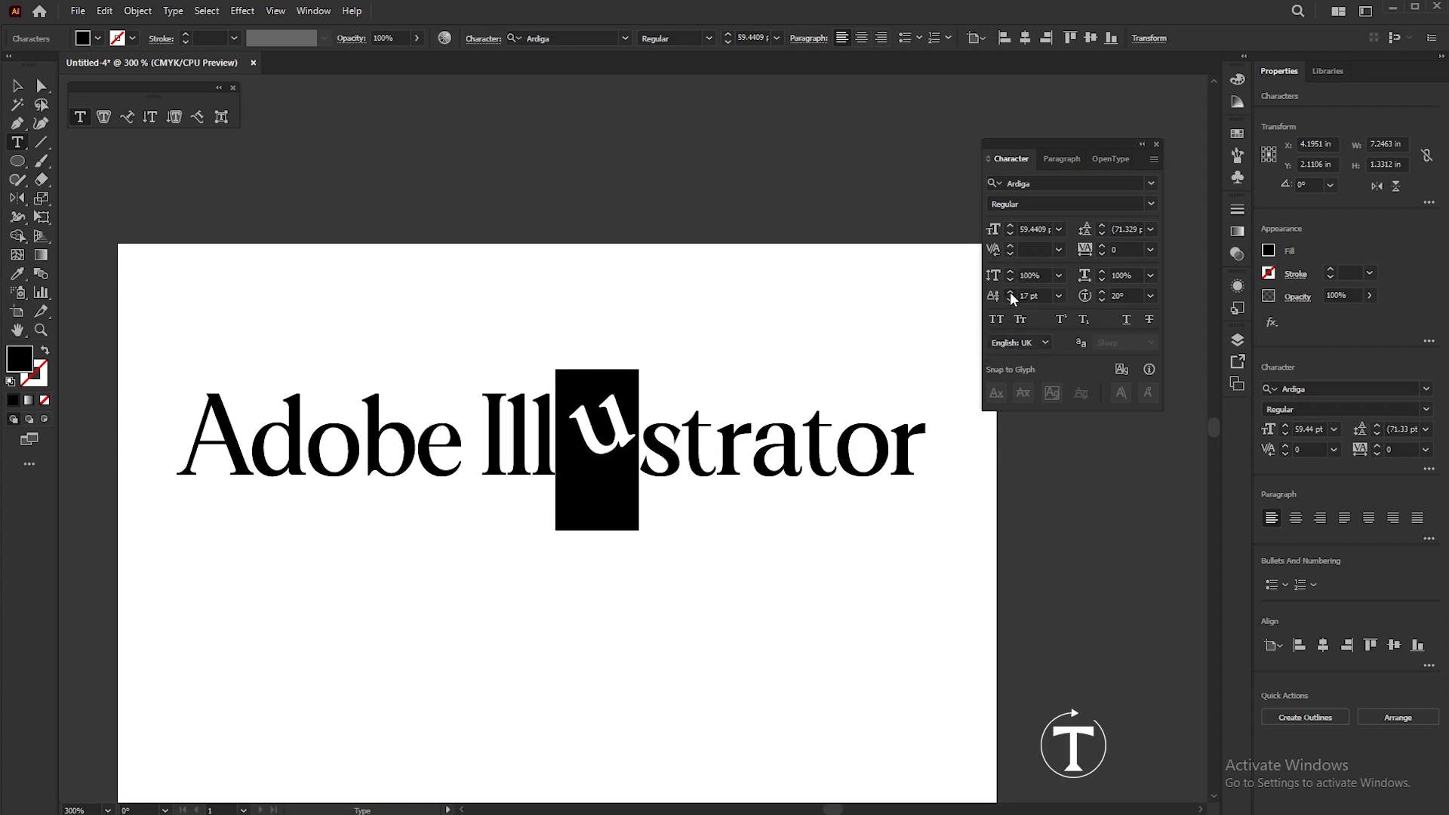
pyautogui.moveTo(1010, 291); pyautogui.dragTo(1010, 292)
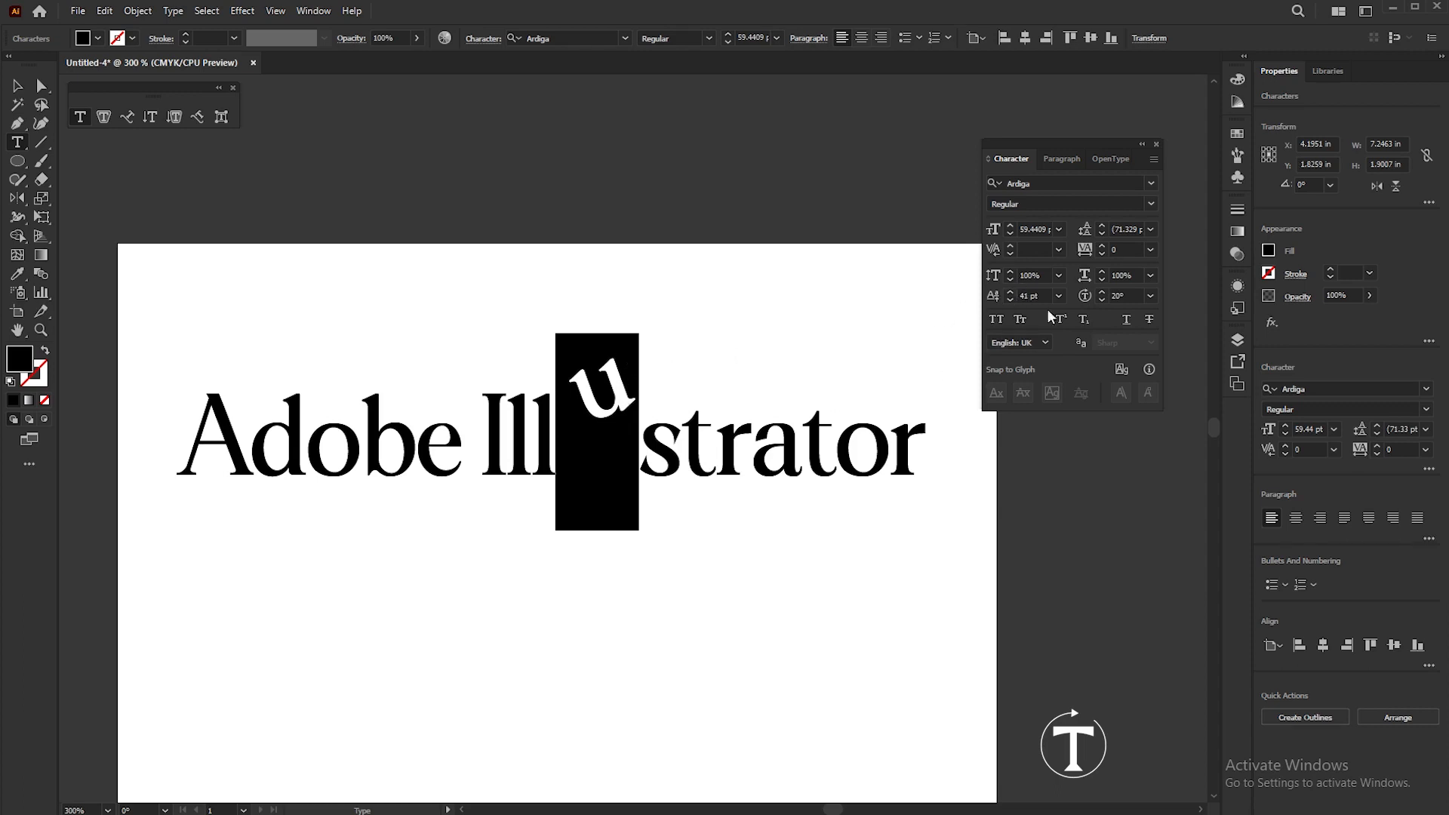
pyautogui.moveTo(1012, 230); pyautogui.dragTo(1011, 230)
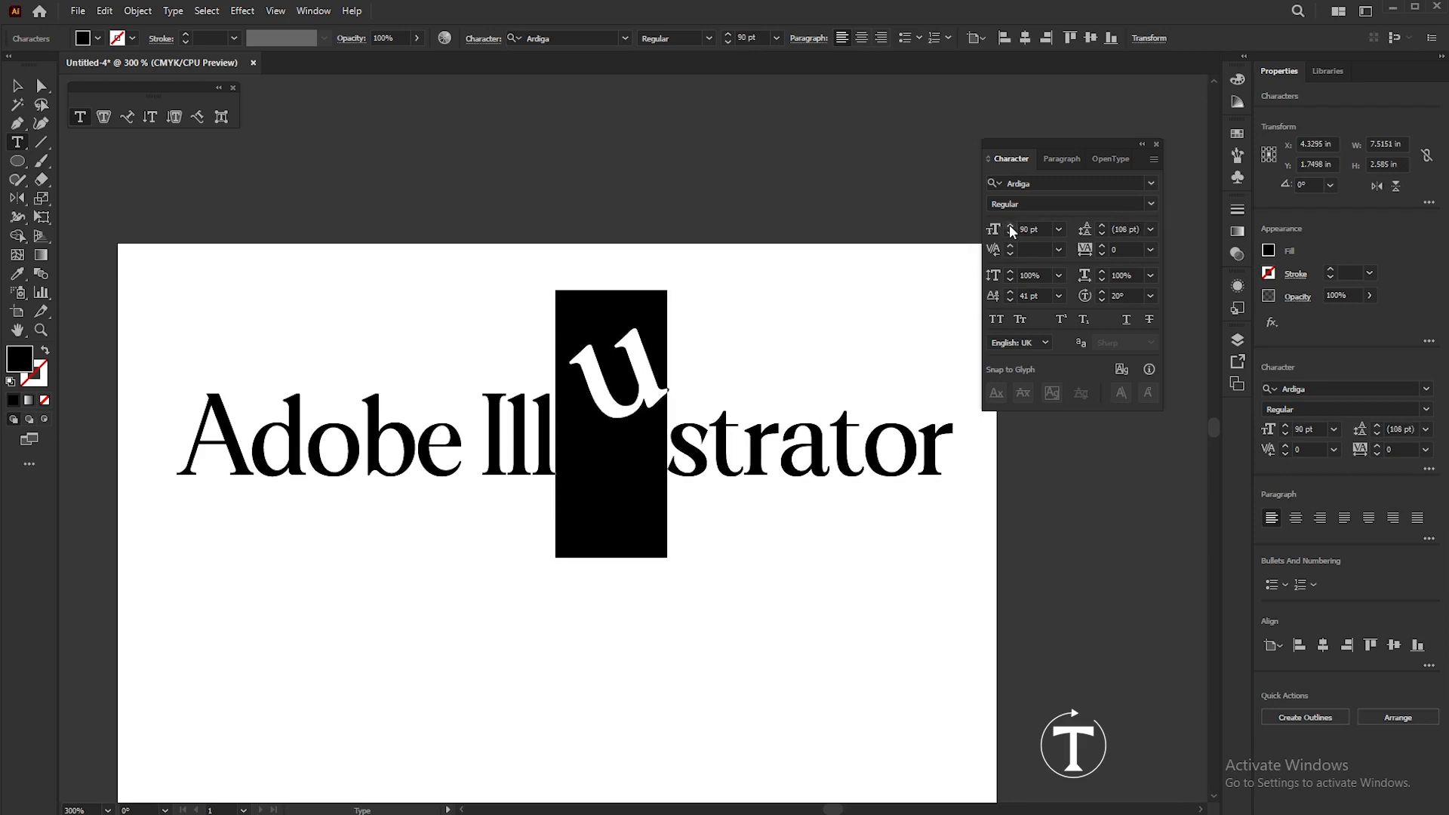
# Step: Lower the baseline shift of the "u" to 0 pt, finish editing the text, and undo the last baseline shift changes
pyautogui.moveTo(1011, 299); pyautogui.dragTo(1012, 298)
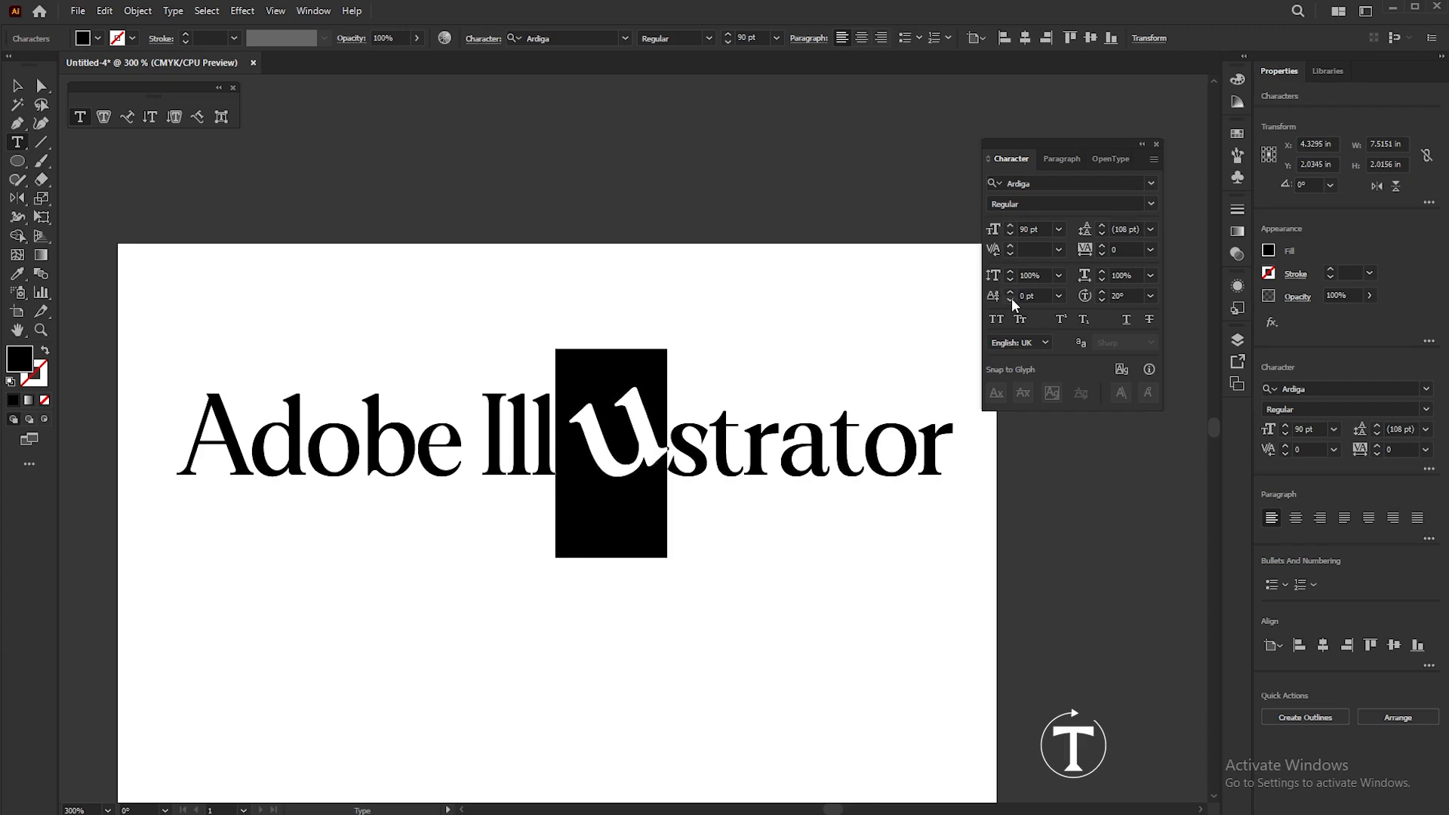
pyautogui.click(17, 87)
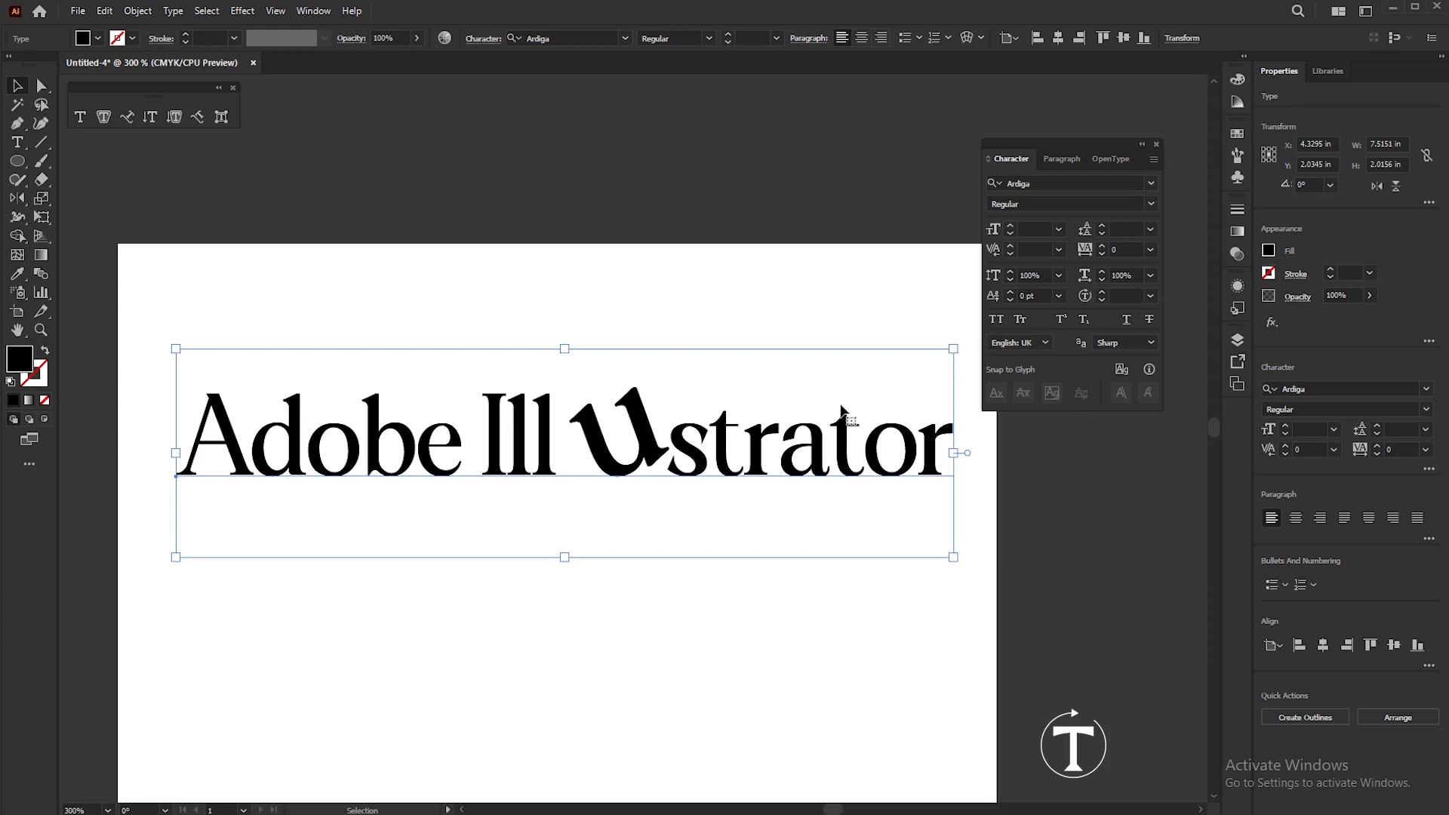
pyautogui.hotkey('ctrl', 'z')
pyautogui.hotkey('ctrl', 'z')
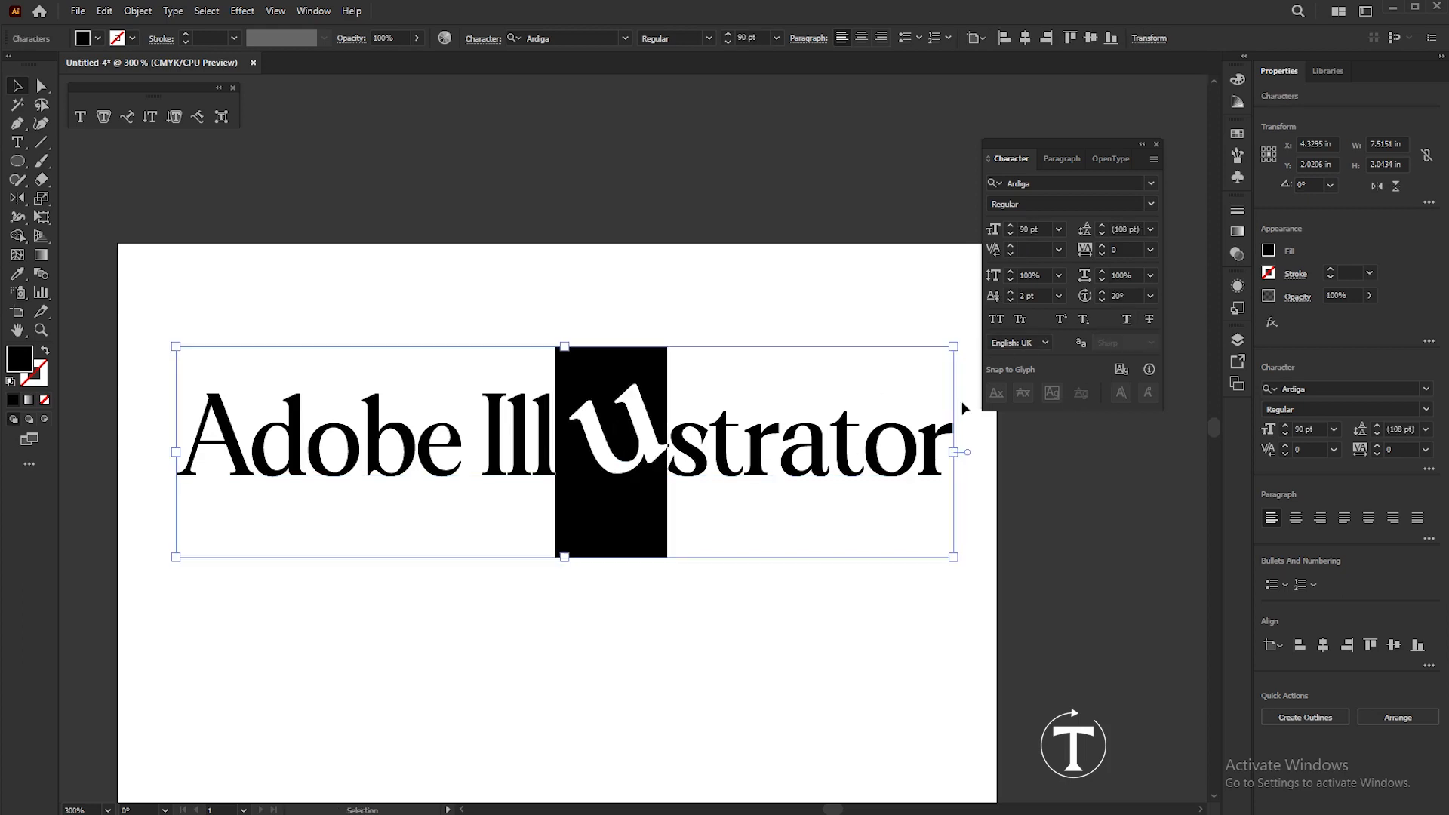
# Step: Set the "u" in "Illustrator" to the preset baseline shift of 0 pt and the preset character rotation of 0°
pyautogui.click(1059, 295)
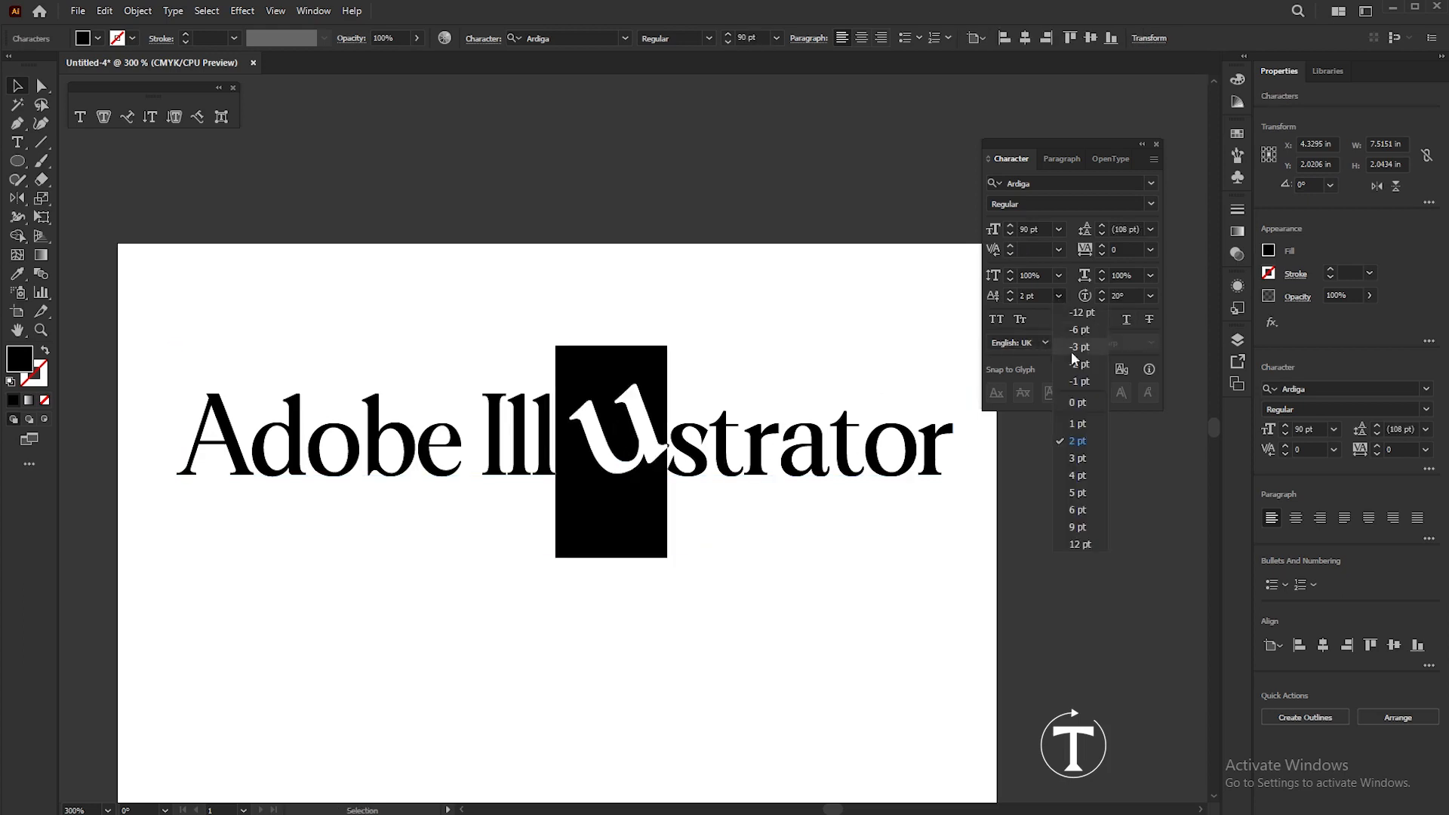
pyautogui.click(1085, 404)
pyautogui.click(1150, 295)
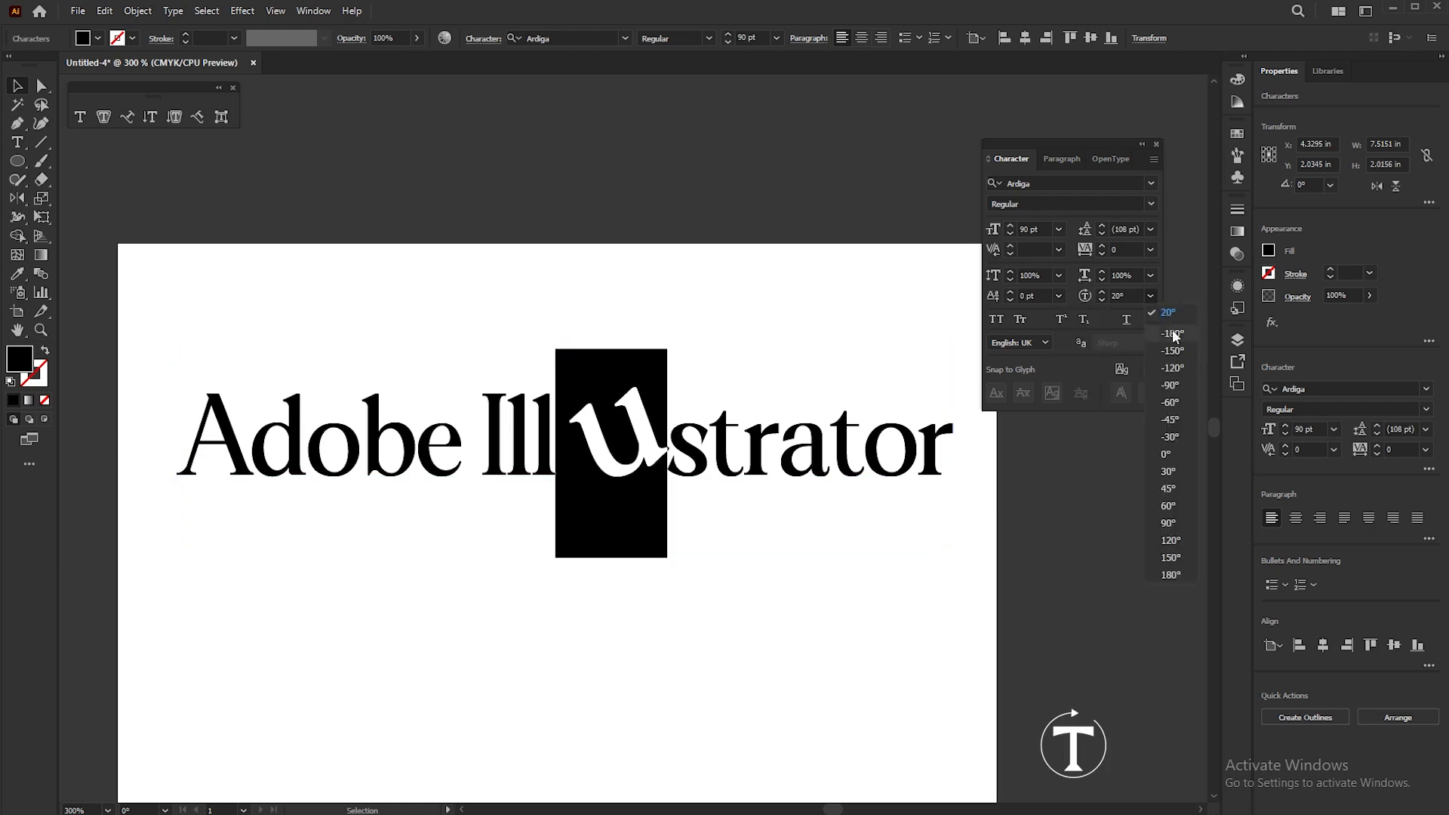
pyautogui.click(1171, 447)
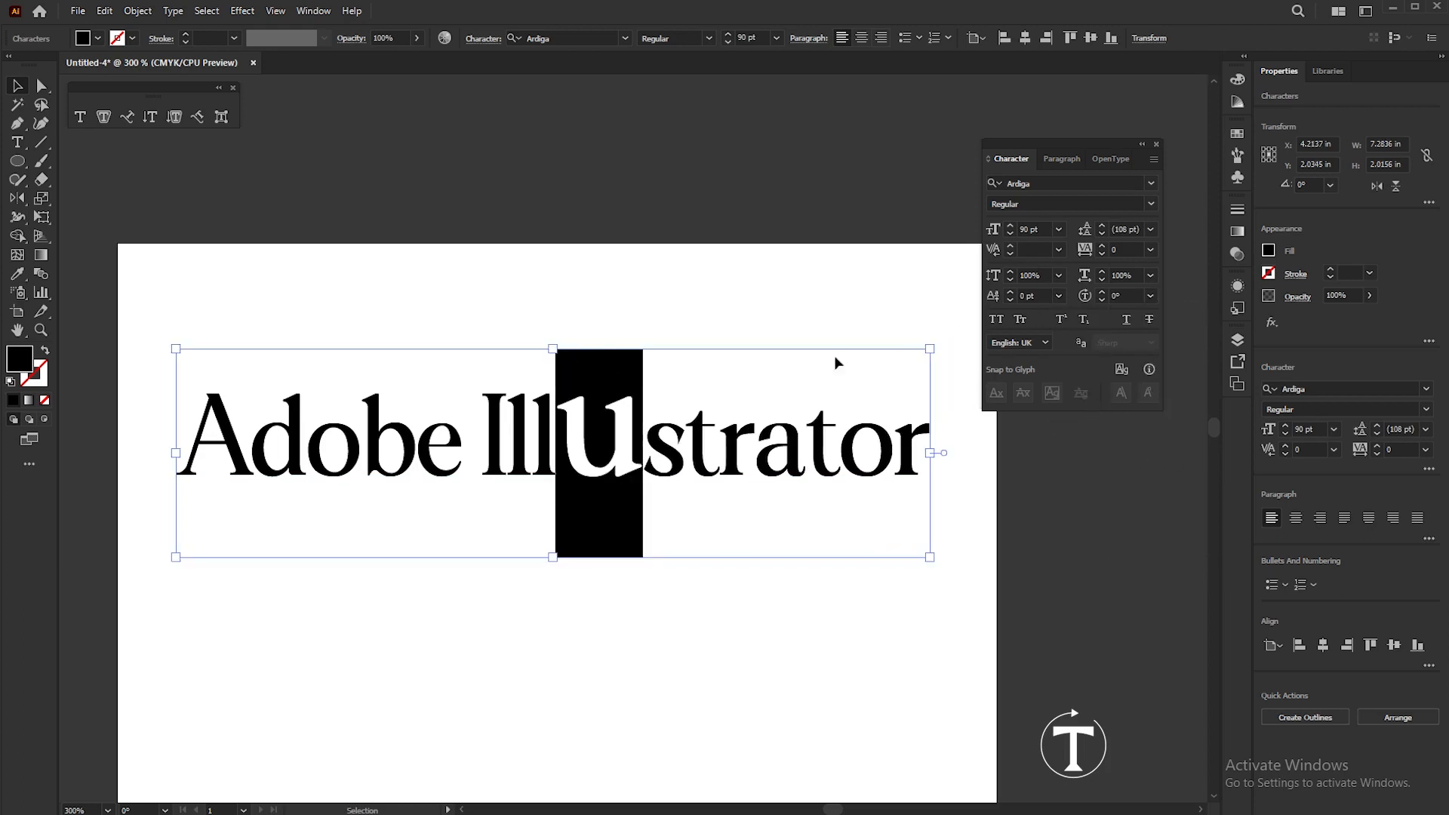
# Step: Compare the font size shown for the whole heading, for its regular letters and for the enlarged "u"
pyautogui.click(727, 450)
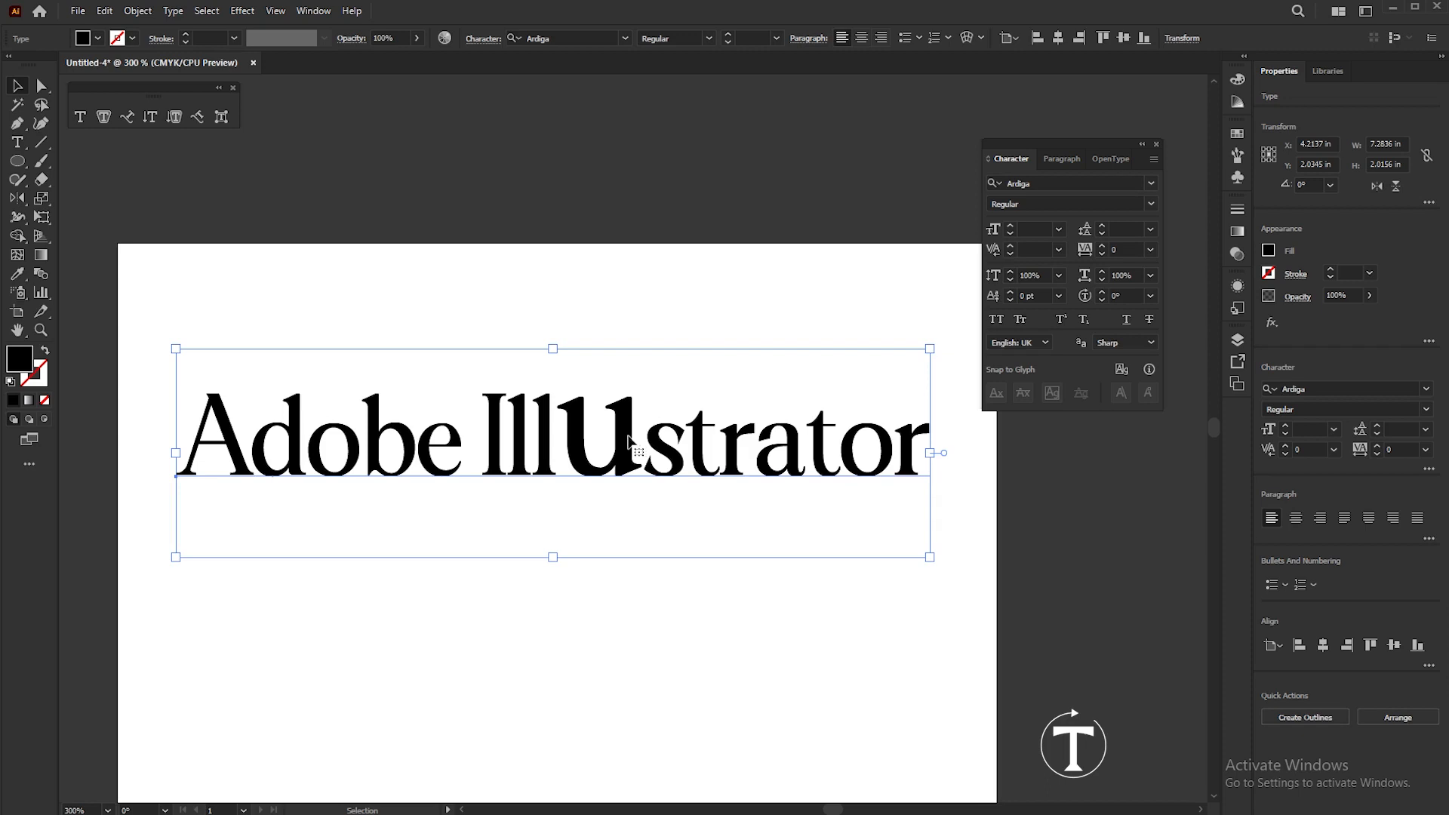
pyautogui.click(1031, 228)
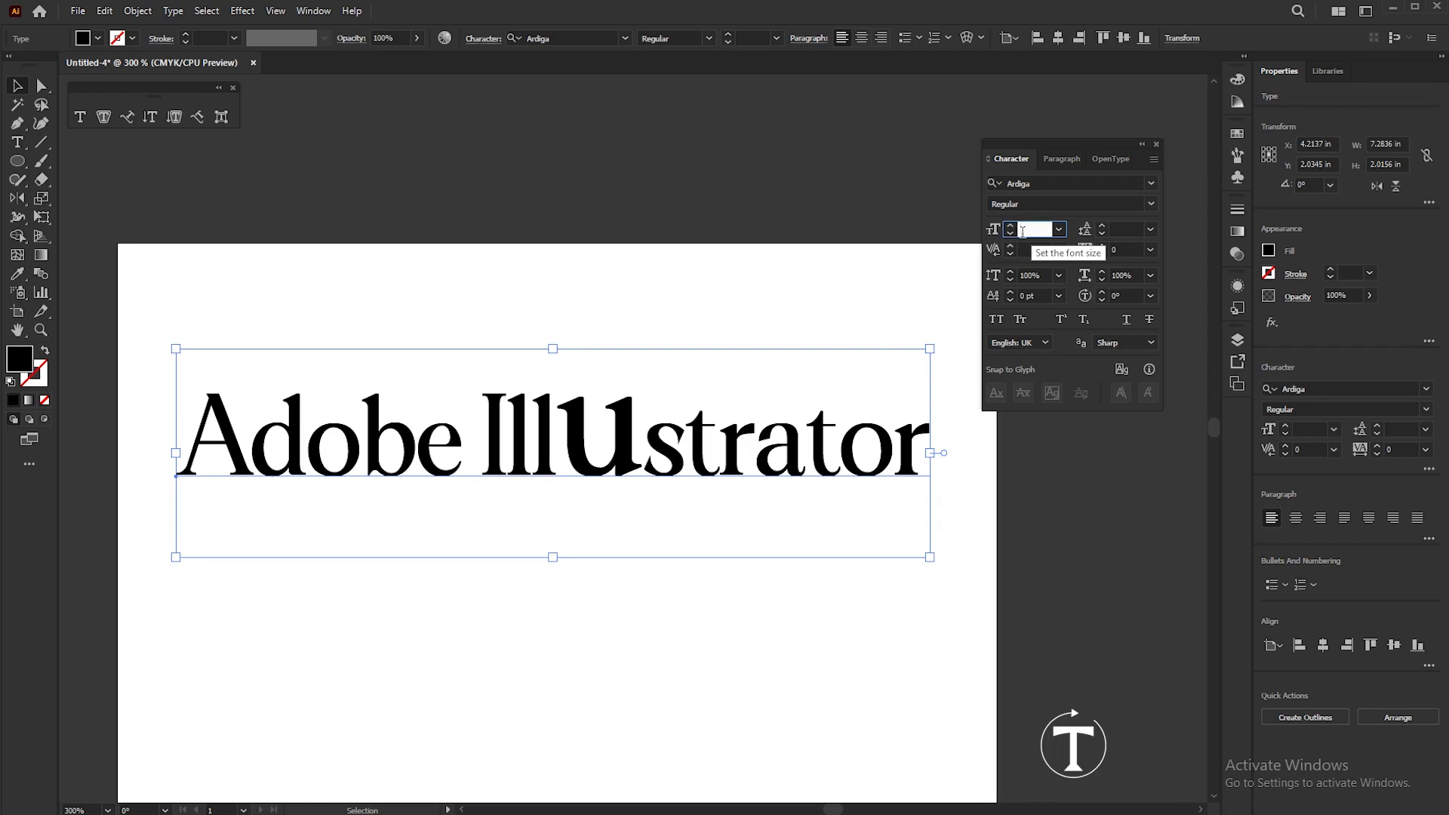
pyautogui.click(925, 273)
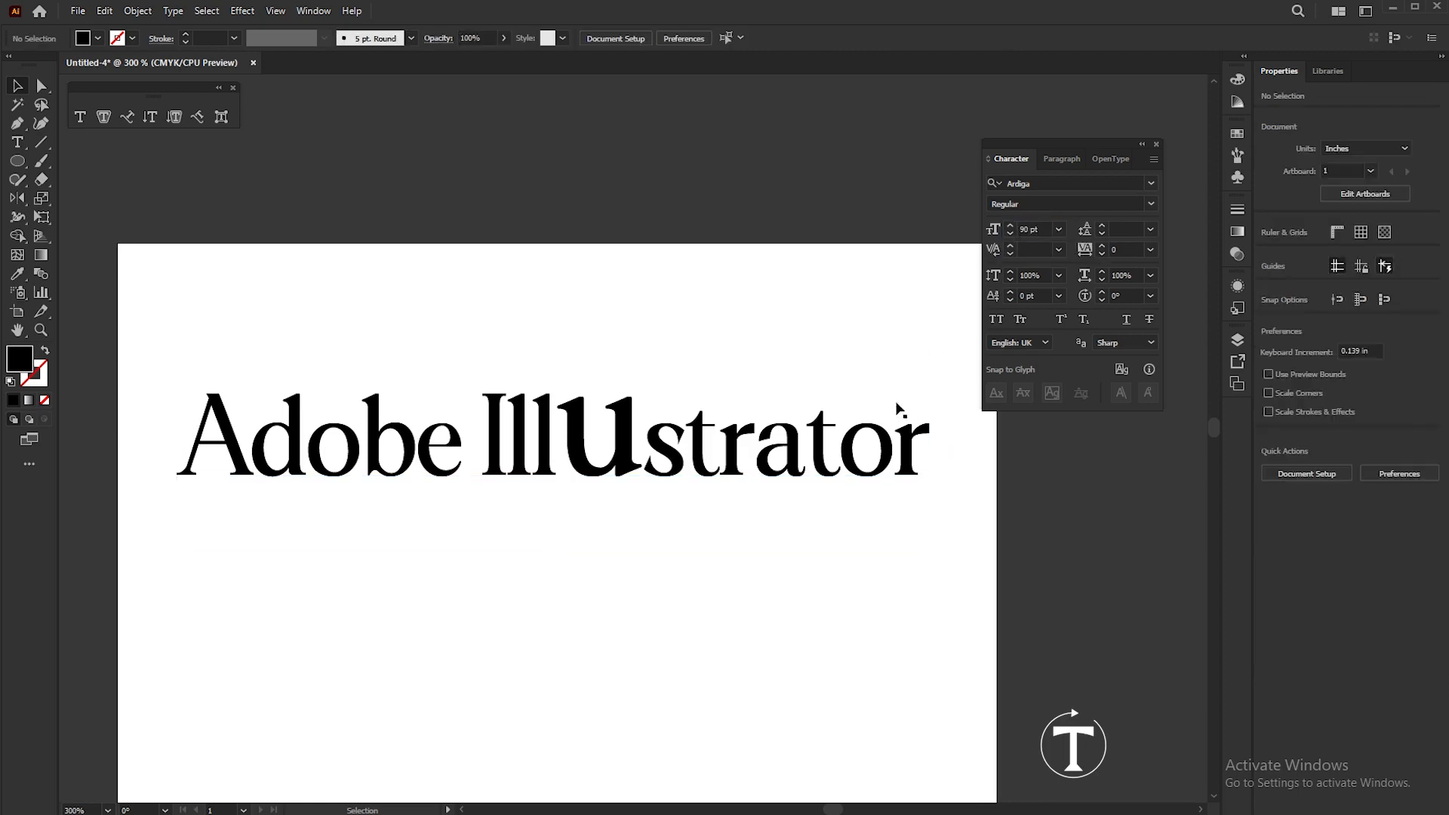
pyautogui.click(891, 440)
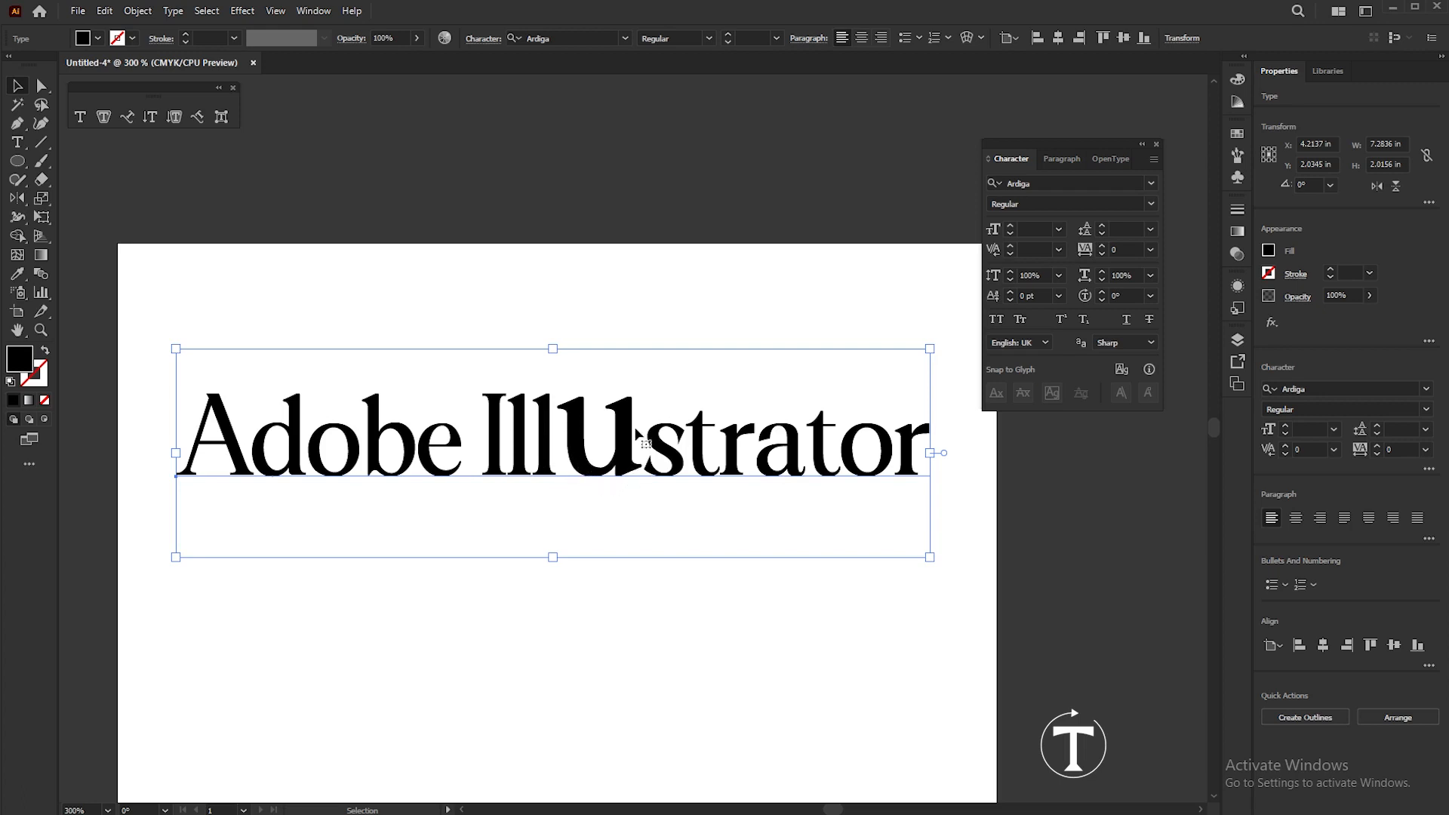
pyautogui.doubleClick(733, 453)
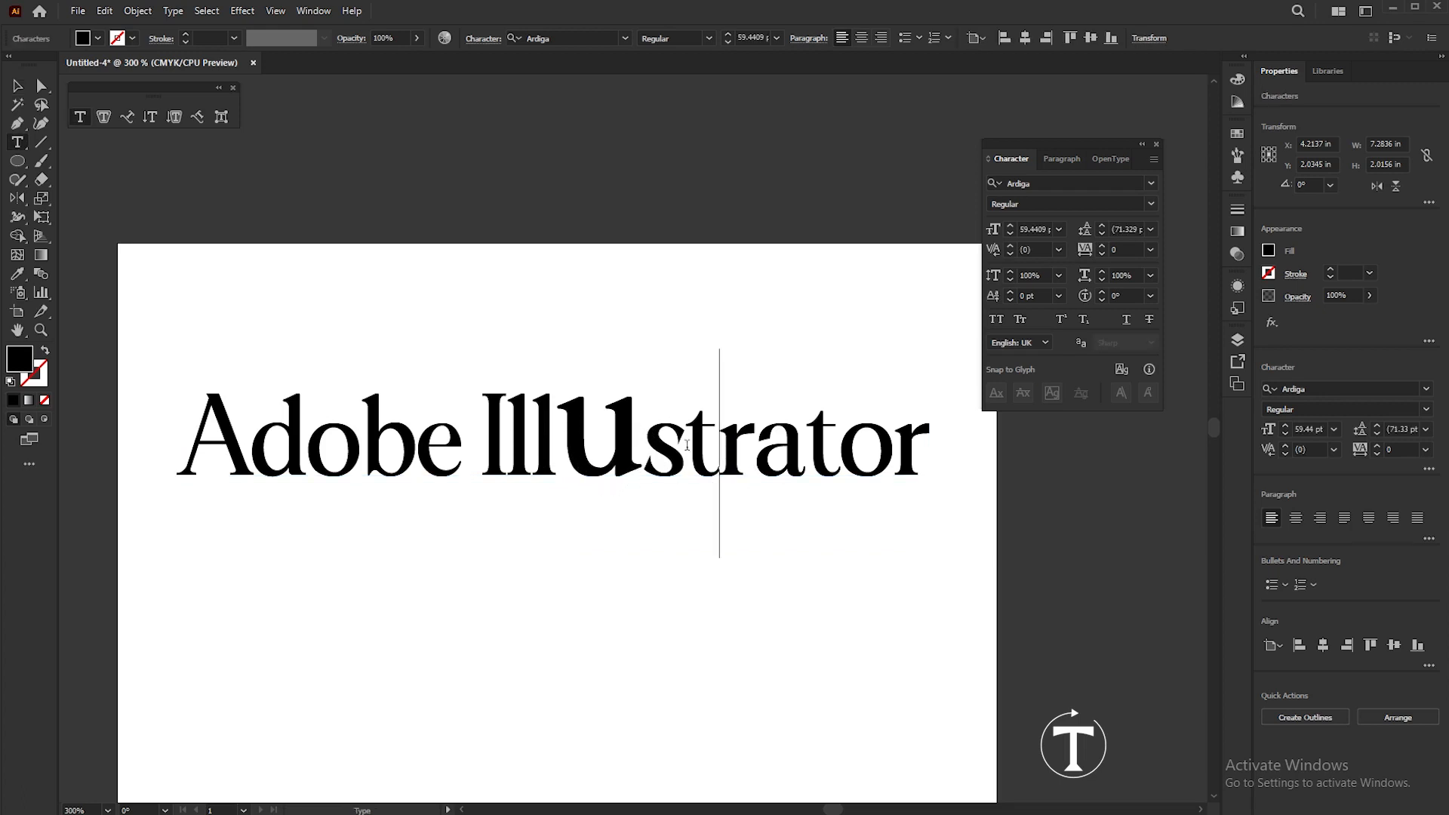
pyautogui.click(756, 447)
pyautogui.click(806, 445)
pyautogui.moveTo(565, 435); pyautogui.dragTo(613, 437)
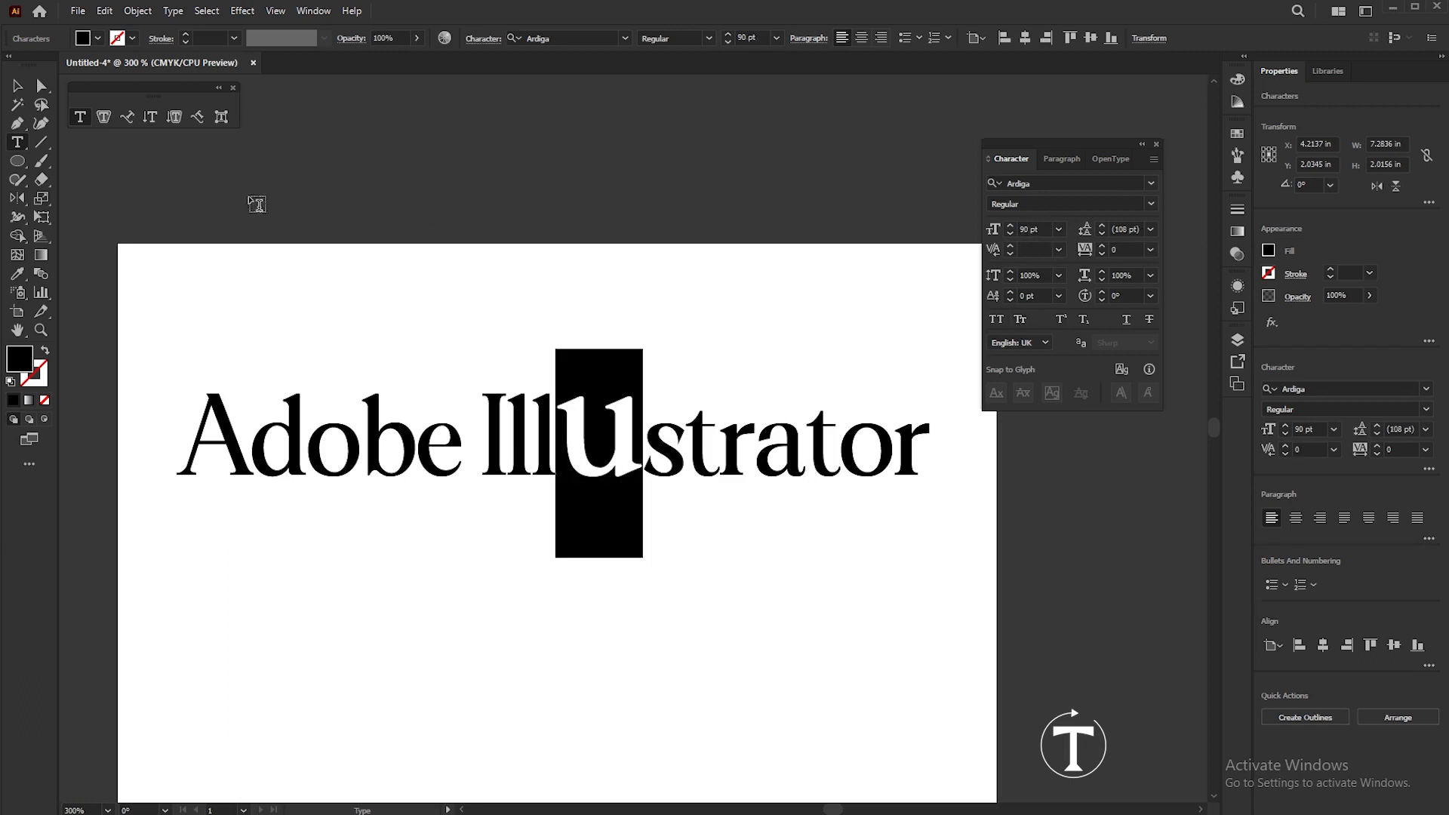
# Step: Set the font size of the whole heading to 50 pt and scale it proportionally to about 7.29 in wide
pyautogui.click(20, 85)
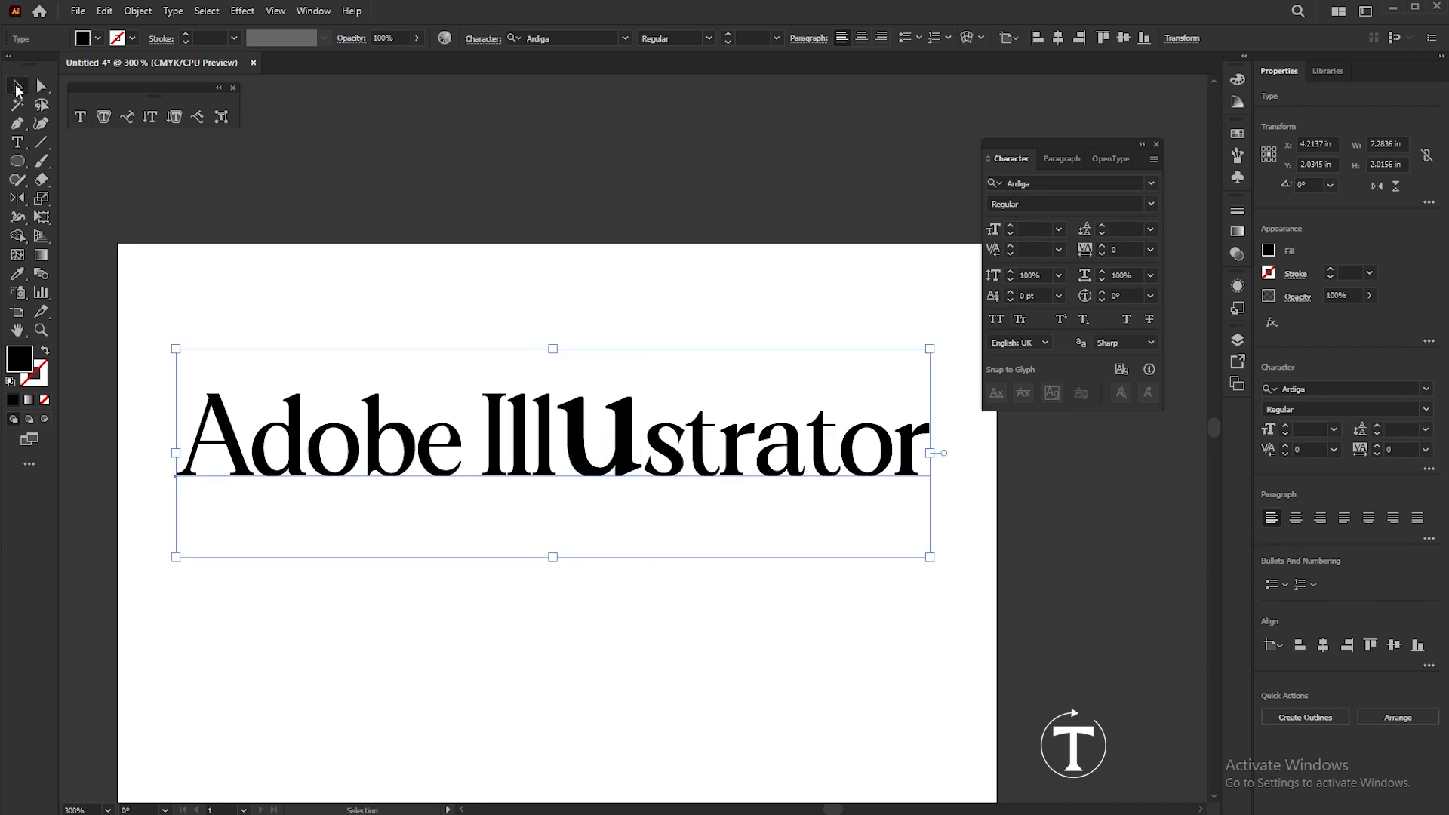
pyautogui.click(1029, 230)
pyautogui.write('50')
pyautogui.press('Return')
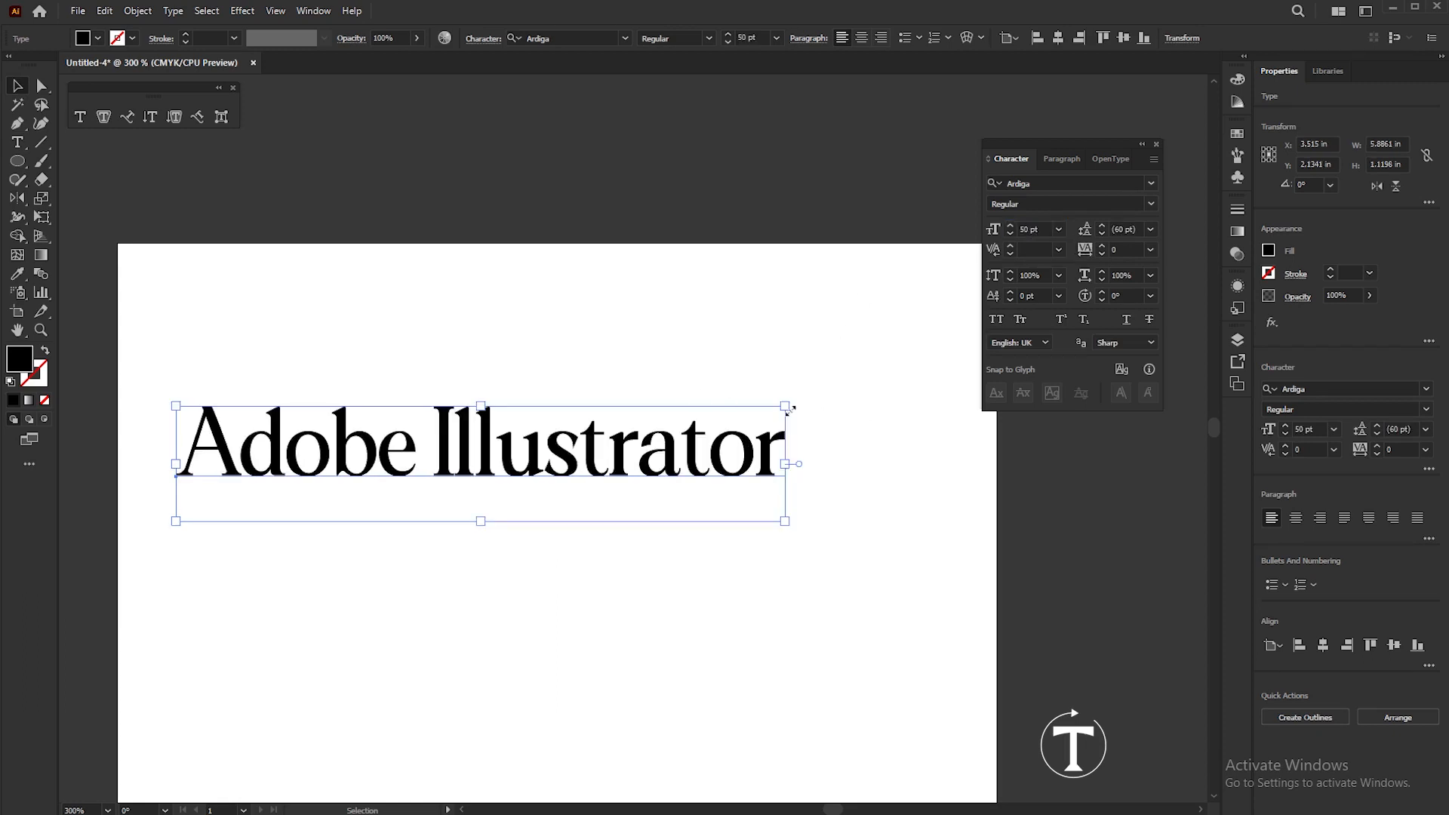
pyautogui.moveTo(786, 407); pyautogui.dragTo(930, 355)
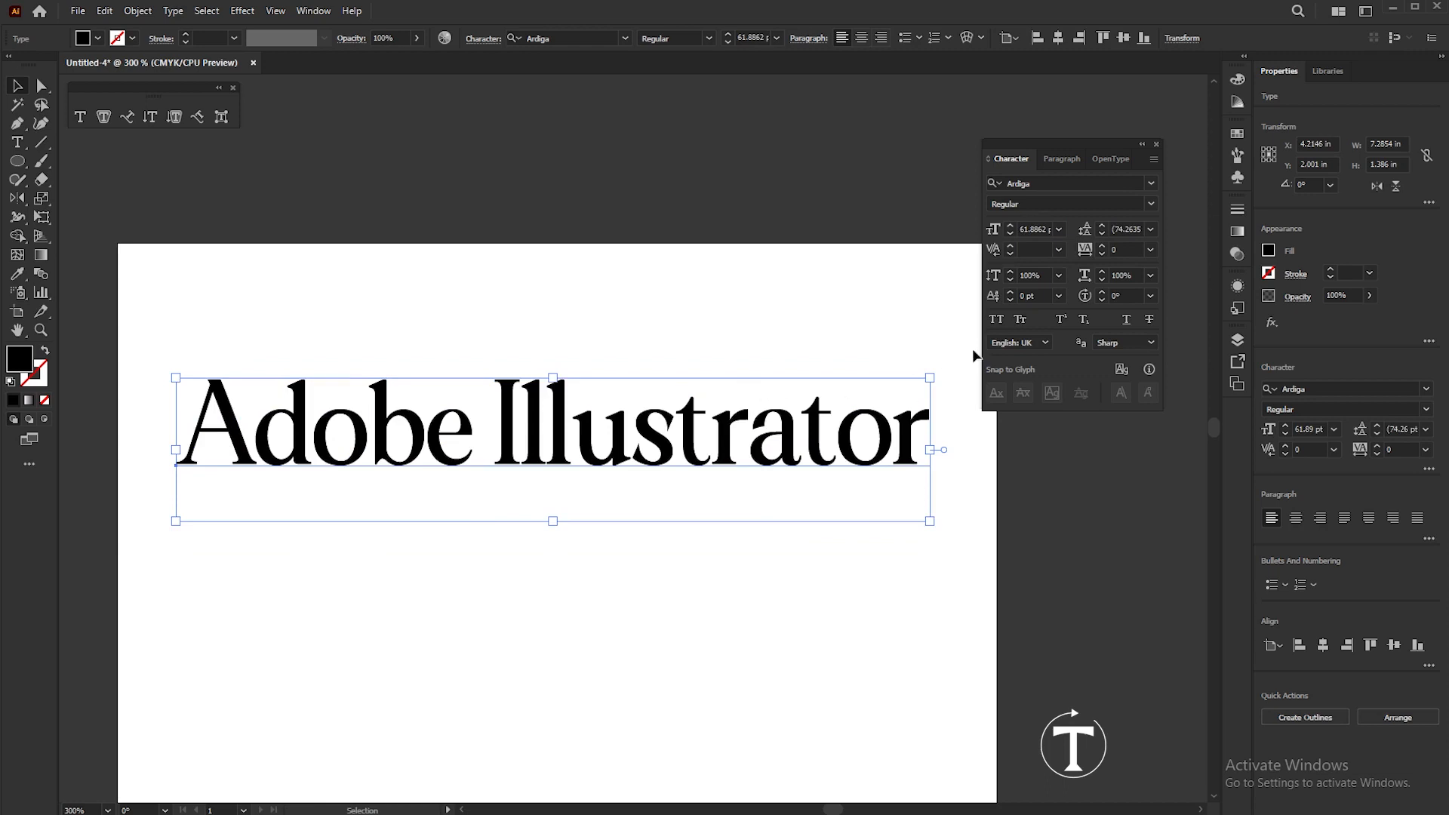
# Step: Apply All Caps to the whole heading and scale it down proportionally to about 6.31 in wide
pyautogui.click(997, 320)
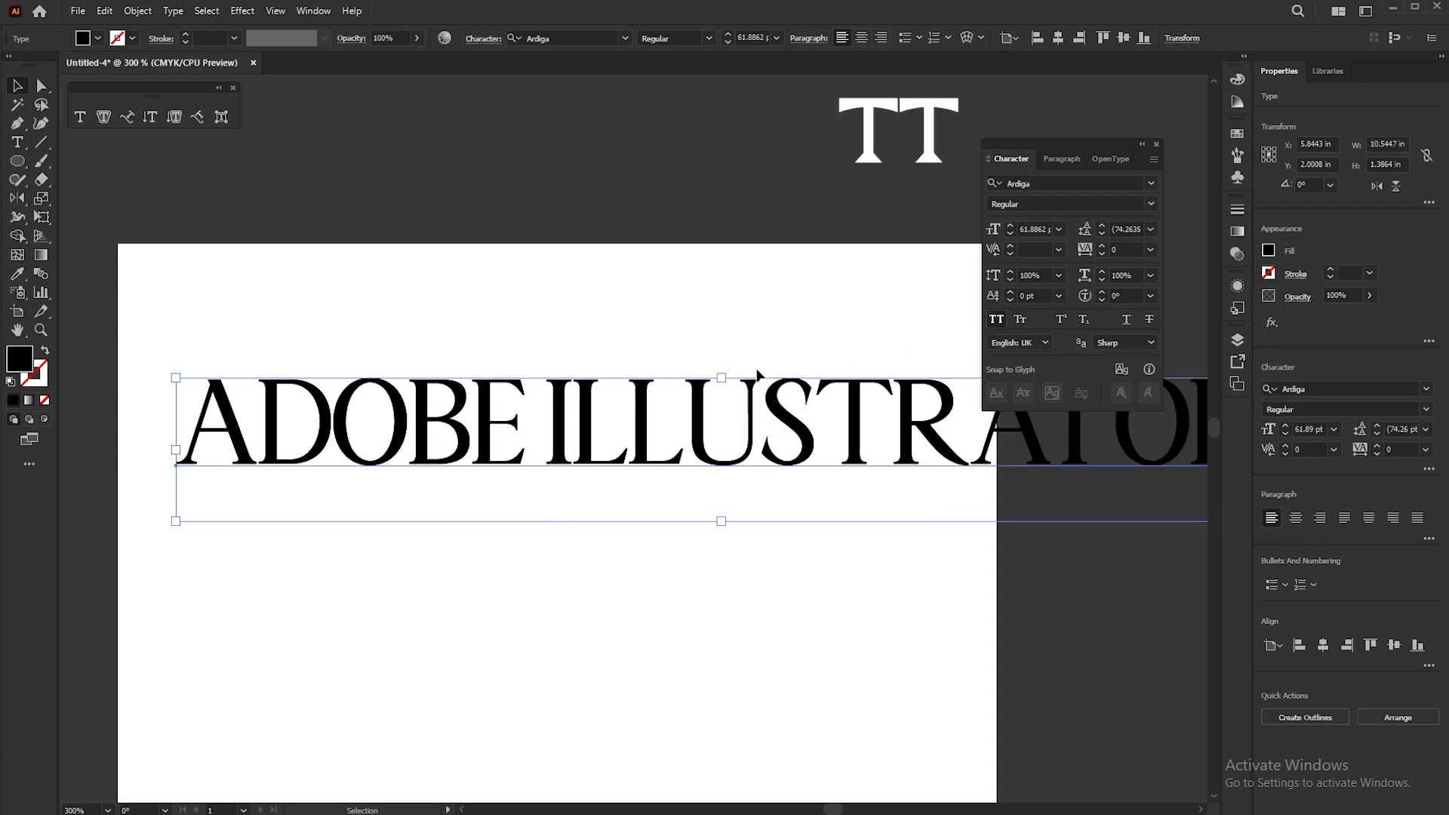
pyautogui.moveTo(724, 385); pyautogui.dragTo(667, 383)
pyautogui.scroll(3, 738, 319)
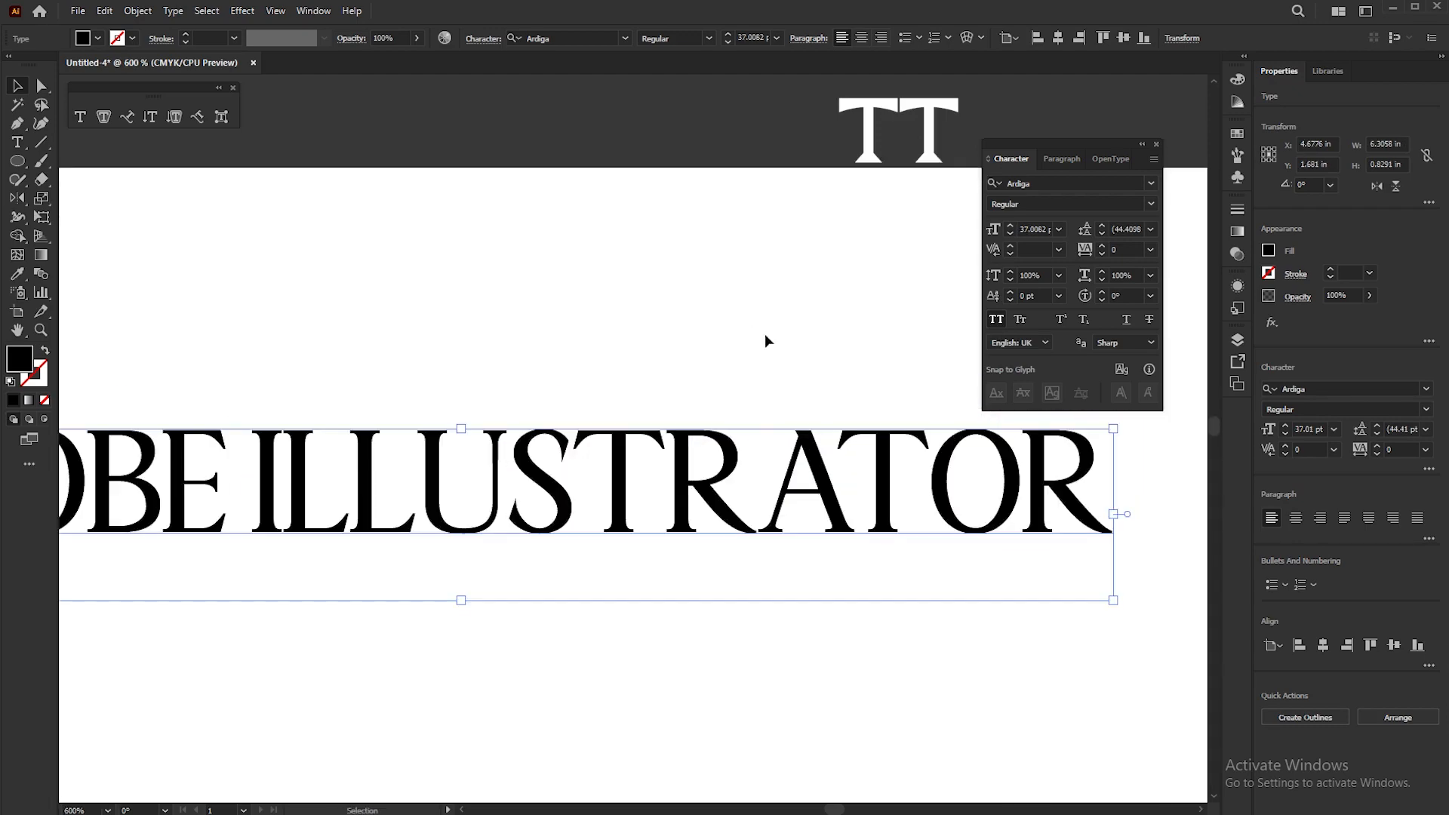
pyautogui.scroll(-1, 753, 346)
pyautogui.moveTo(796, 349); pyautogui.dragTo(808, 440)
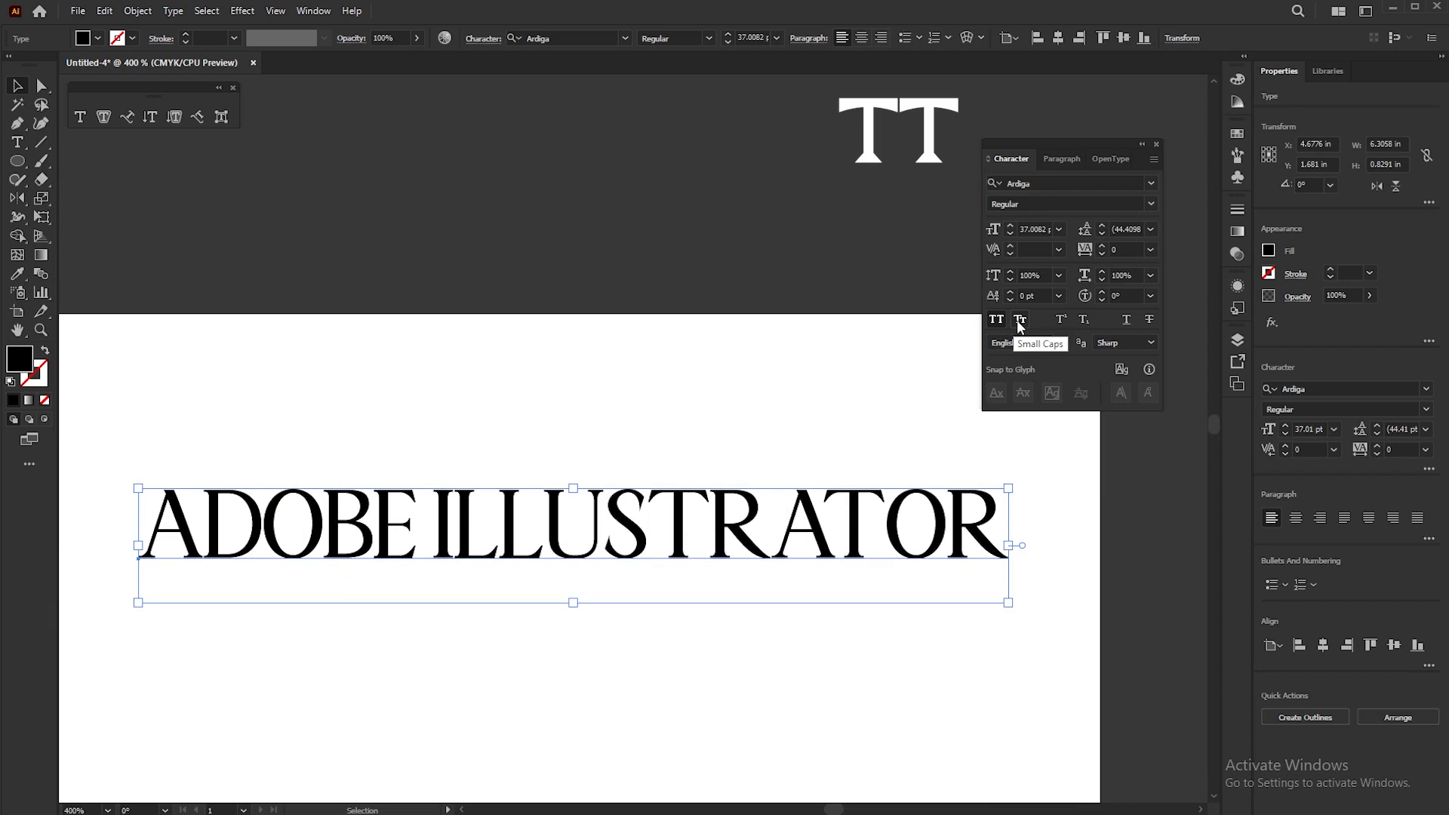
# Step: Switch the heading from All Caps to Small Caps and check the letters after the initial capital of "Illustrator"
pyautogui.click(1019, 321)
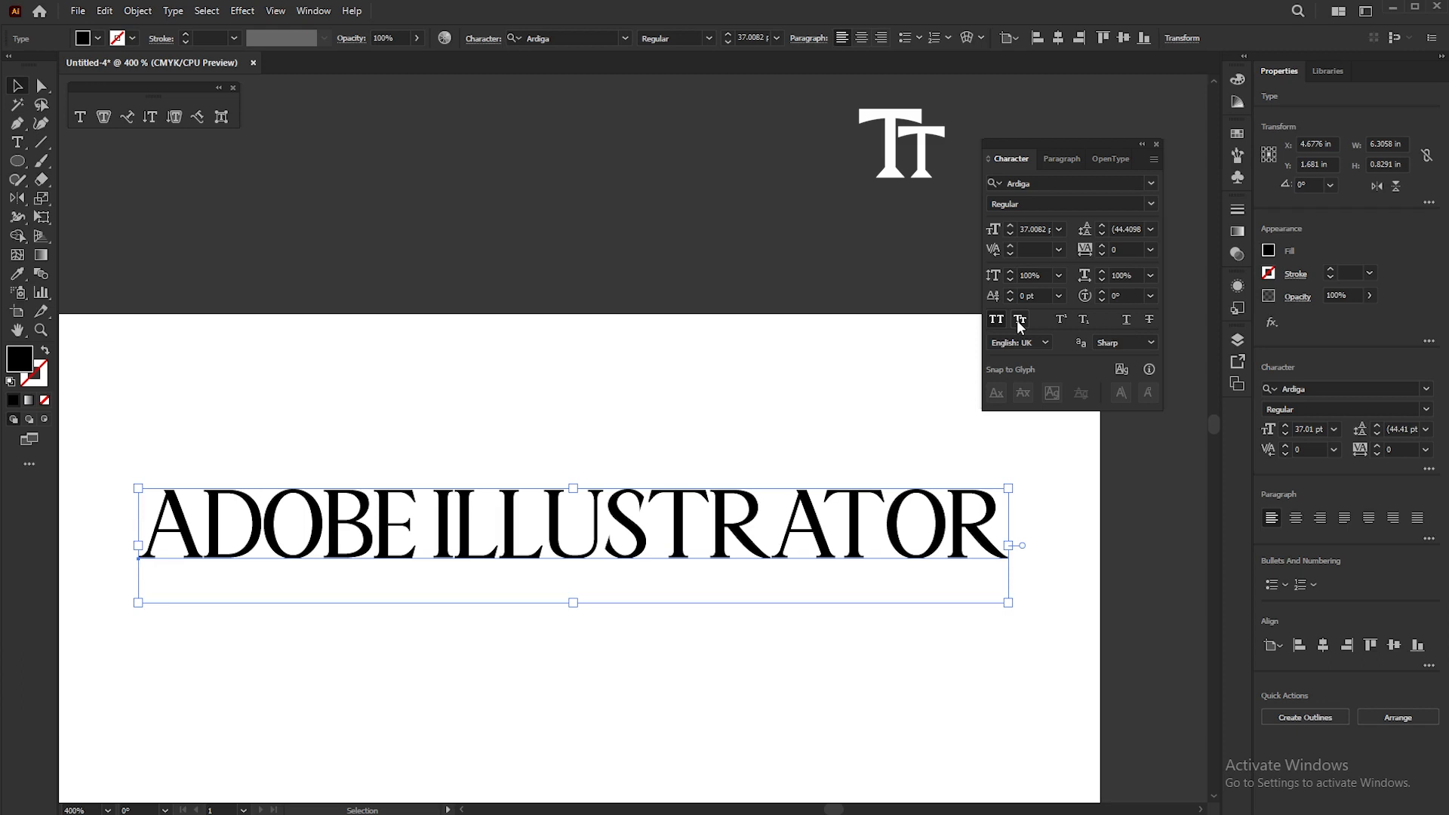
pyautogui.click(1022, 320)
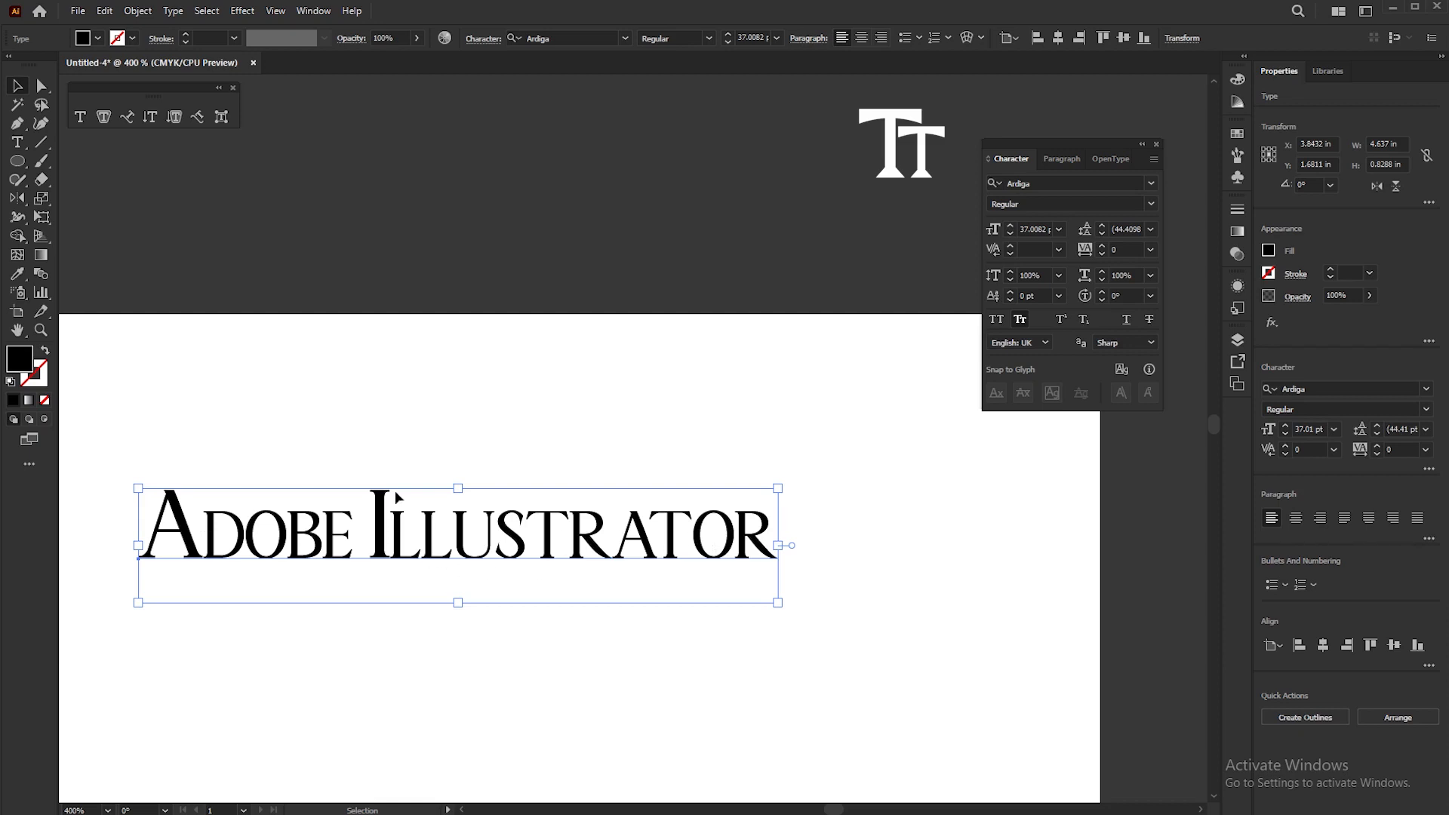
pyautogui.doubleClick(402, 537)
pyautogui.moveTo(399, 536); pyautogui.dragTo(779, 543)
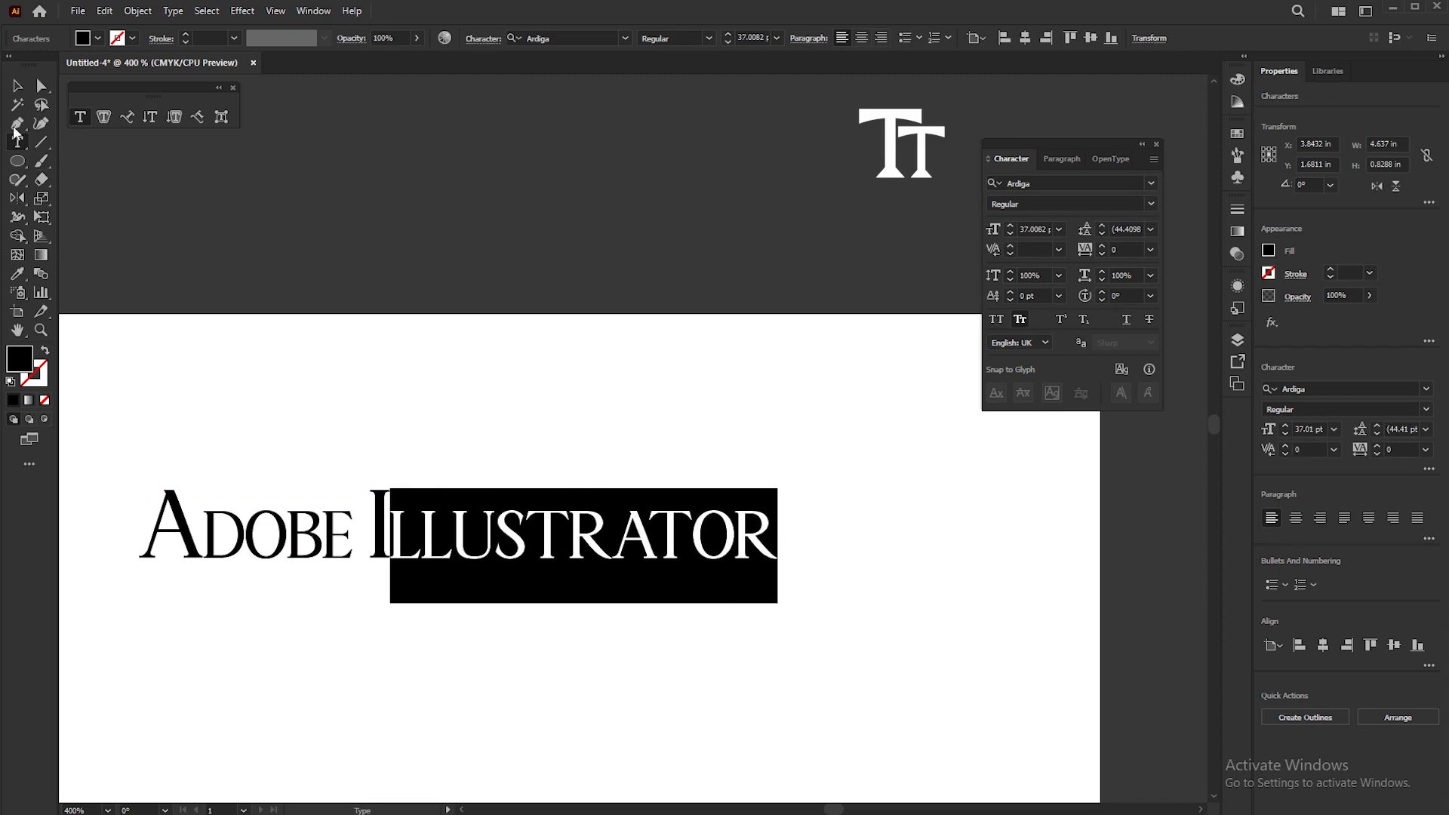
pyautogui.click(17, 85)
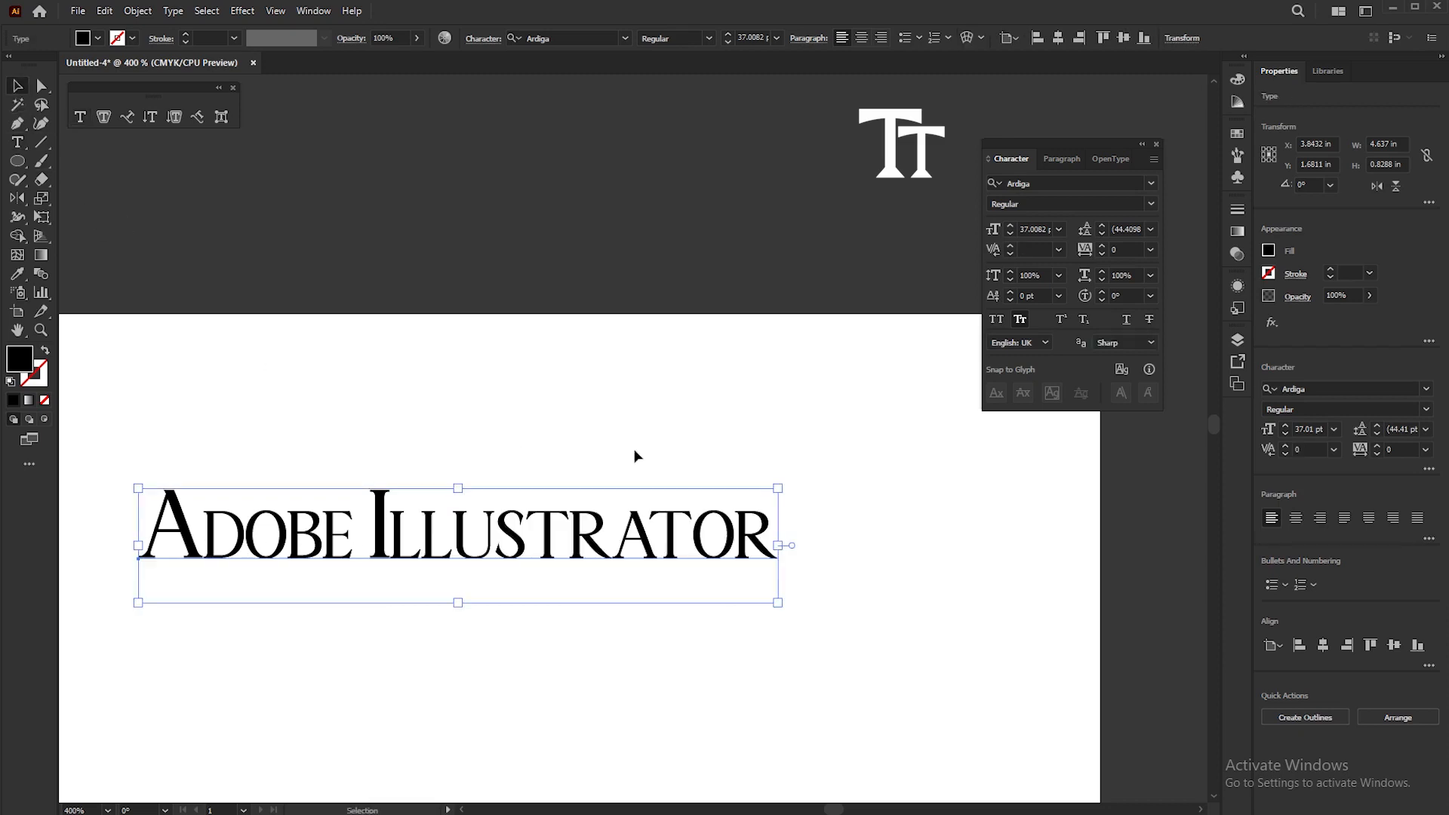
# Step: Remove Small Caps from the heading and move it about 0.65 in right and 0.32 in up
pyautogui.click(1021, 320)
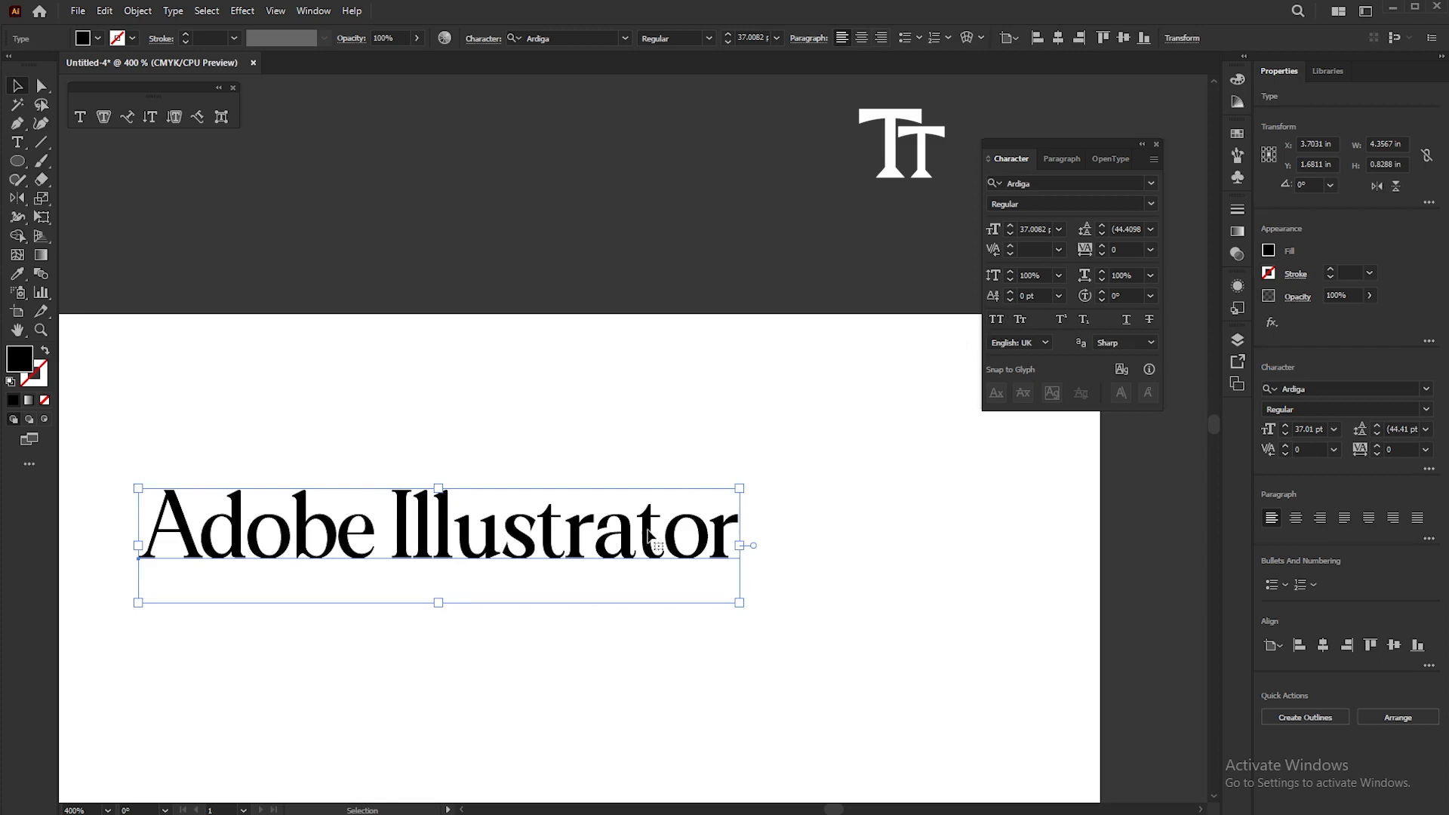
pyautogui.moveTo(642, 537); pyautogui.dragTo(736, 494)
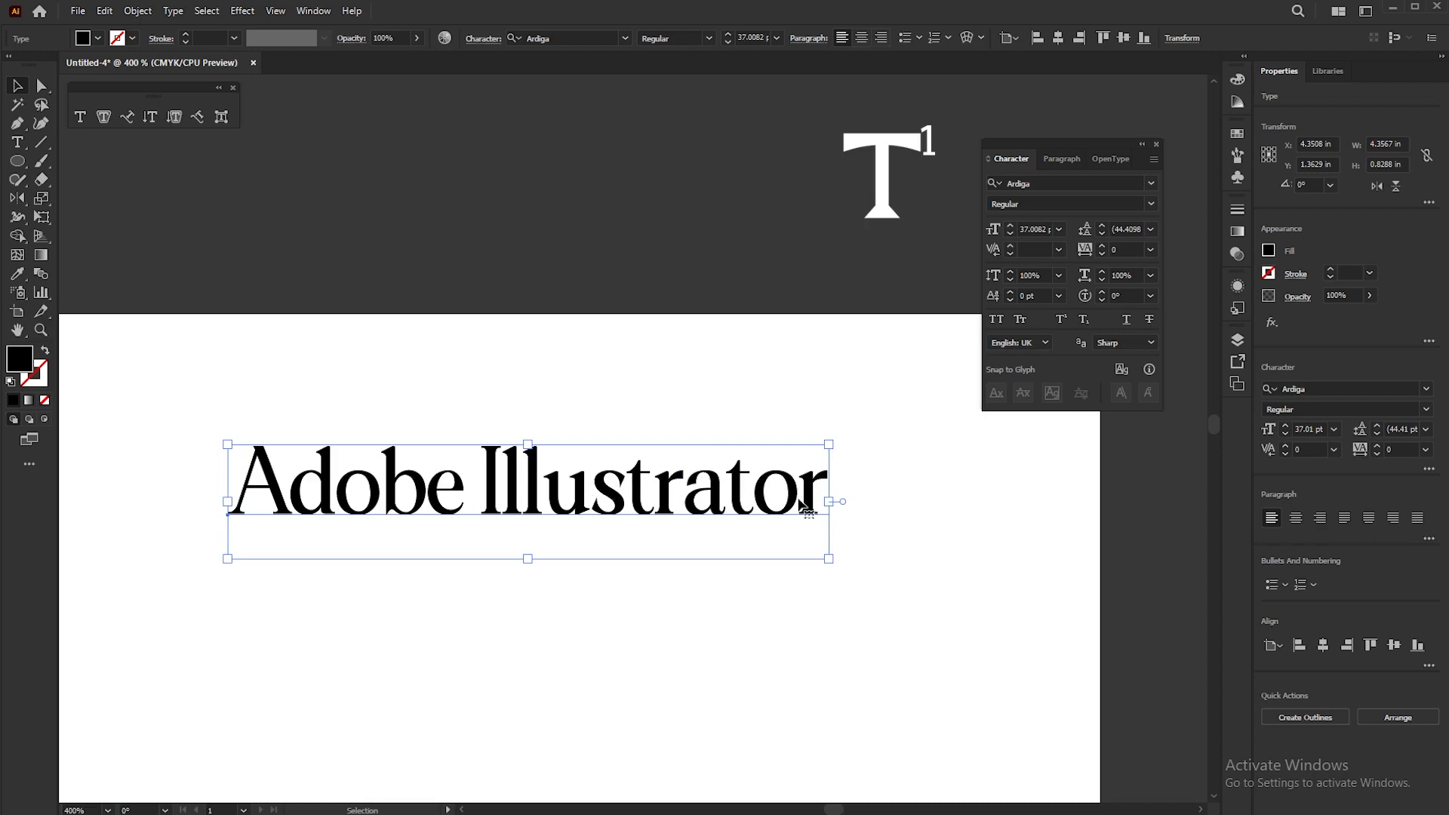
pyautogui.click(93, 214)
pyautogui.press('Delete')
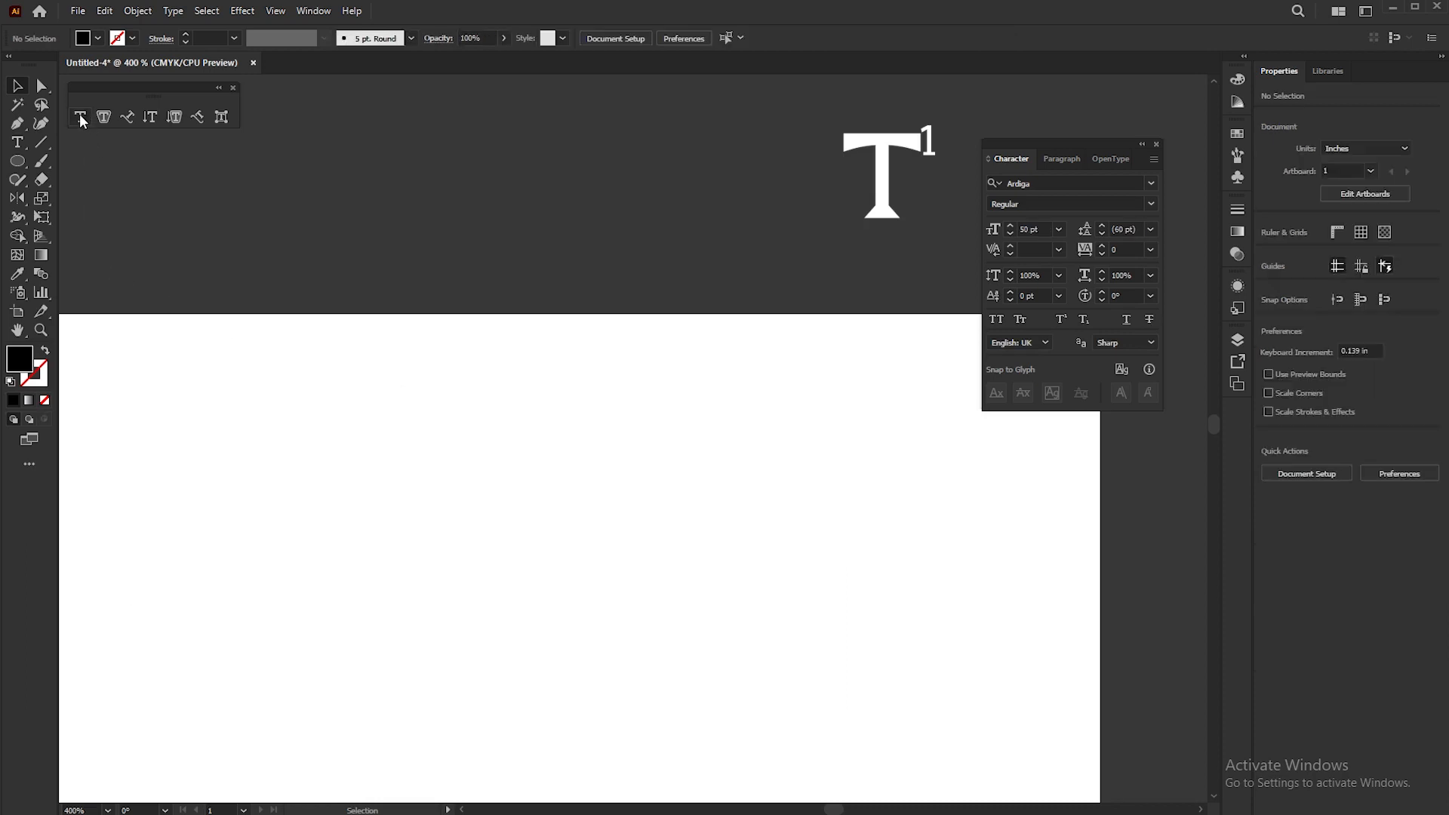
pyautogui.click(80, 117)
pyautogui.hotkey('ctrl', 'z')
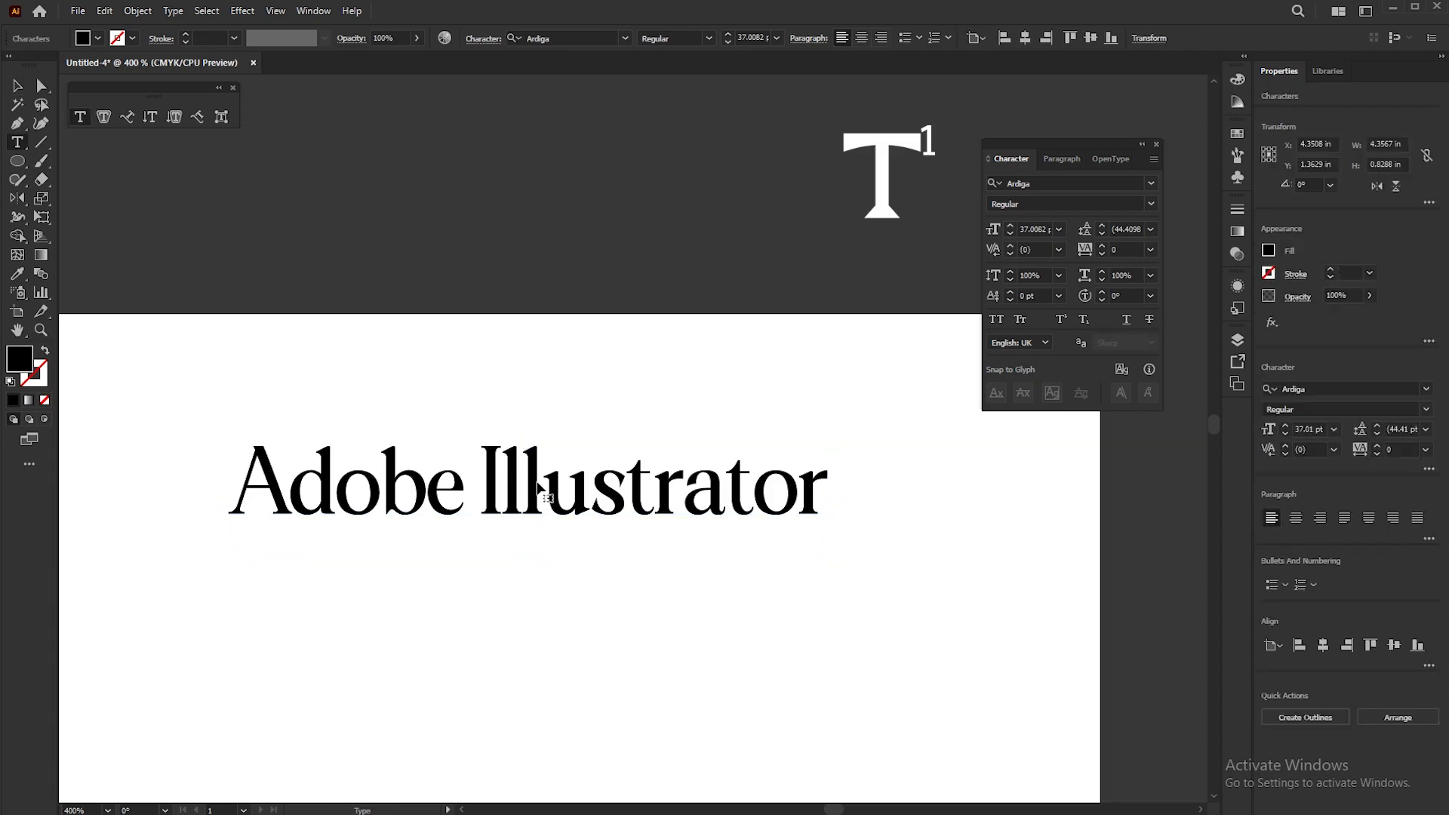
# Step: Replace the entire heading text with "Co2"
pyautogui.click(538, 487)
pyautogui.hotkey('ctrl', 'a')
pyautogui.write('C')
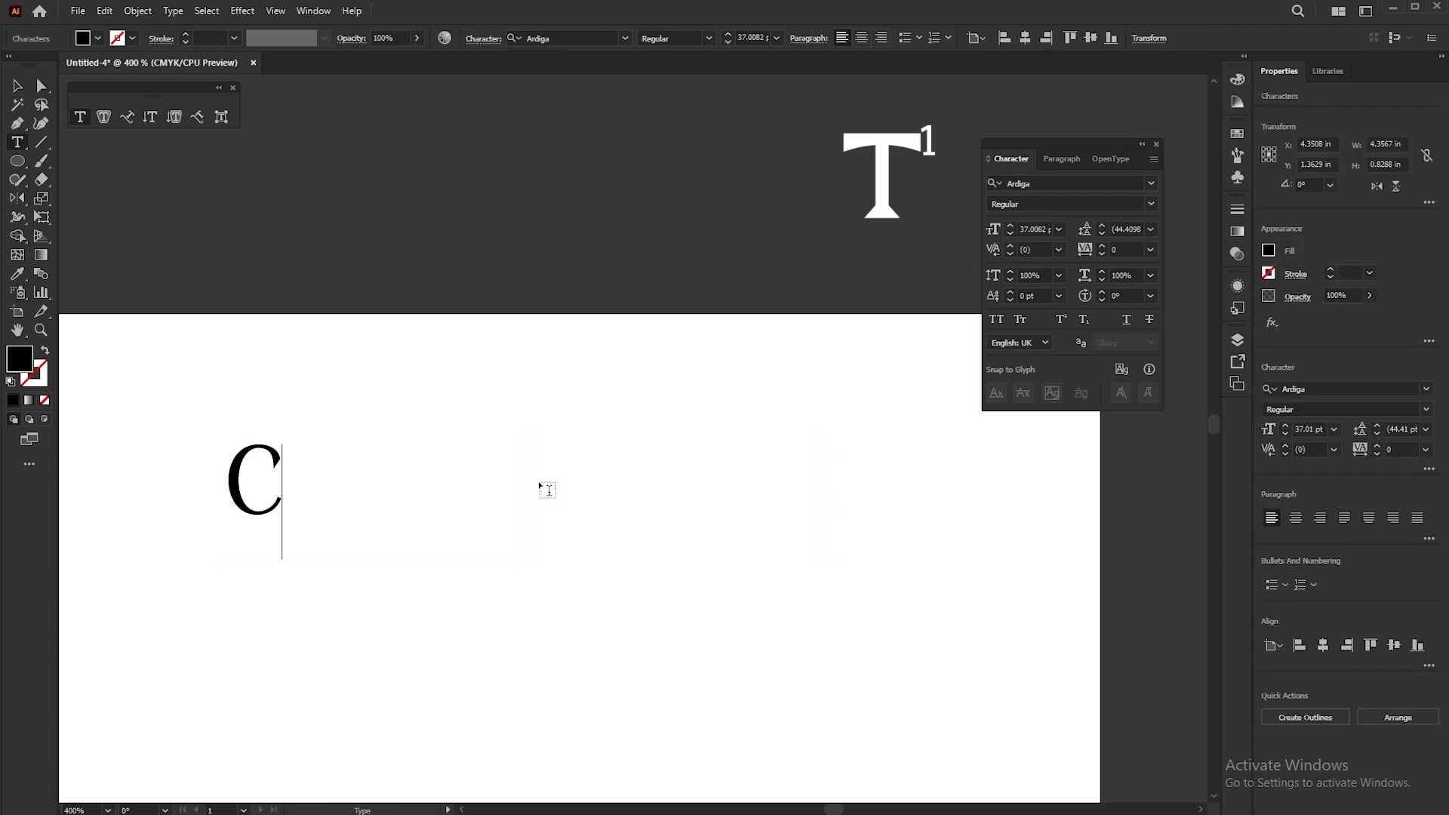
pyautogui.write('o2')
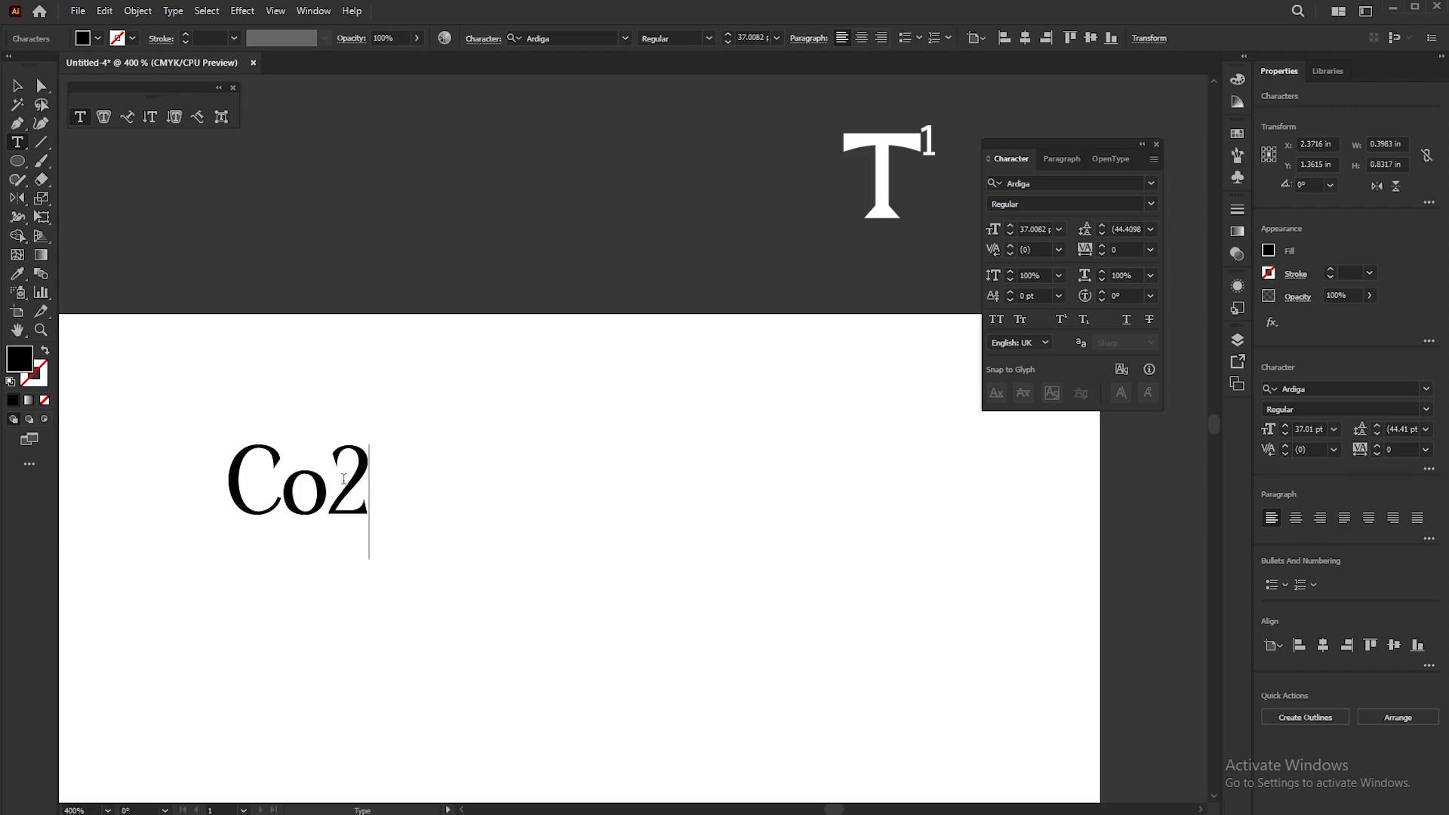
# Step: Try Superscript and Subscript in turn on the "2" of "Co2", switching each one off again
pyautogui.moveTo(332, 482); pyautogui.dragTo(370, 483)
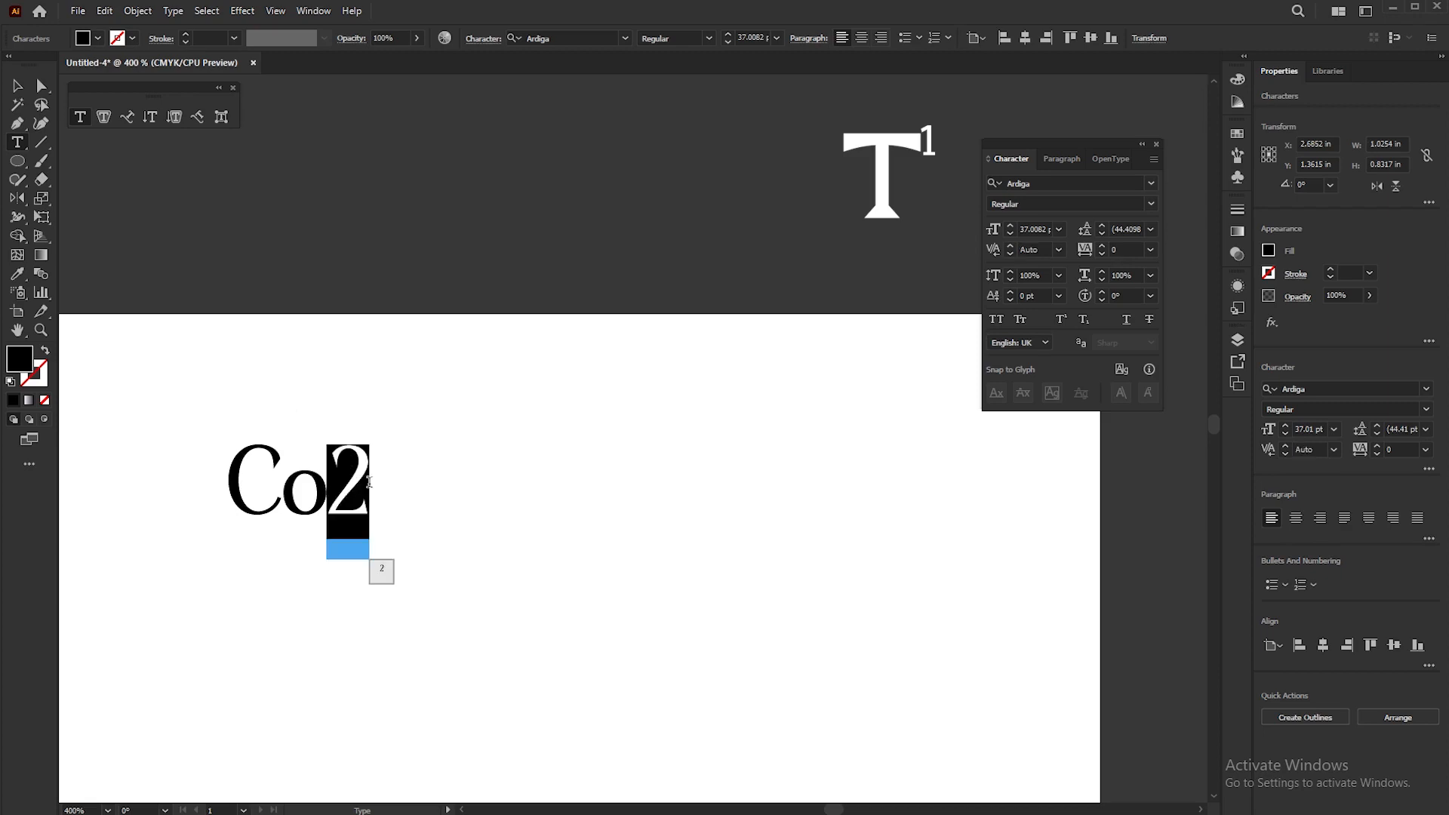
pyautogui.click(1061, 321)
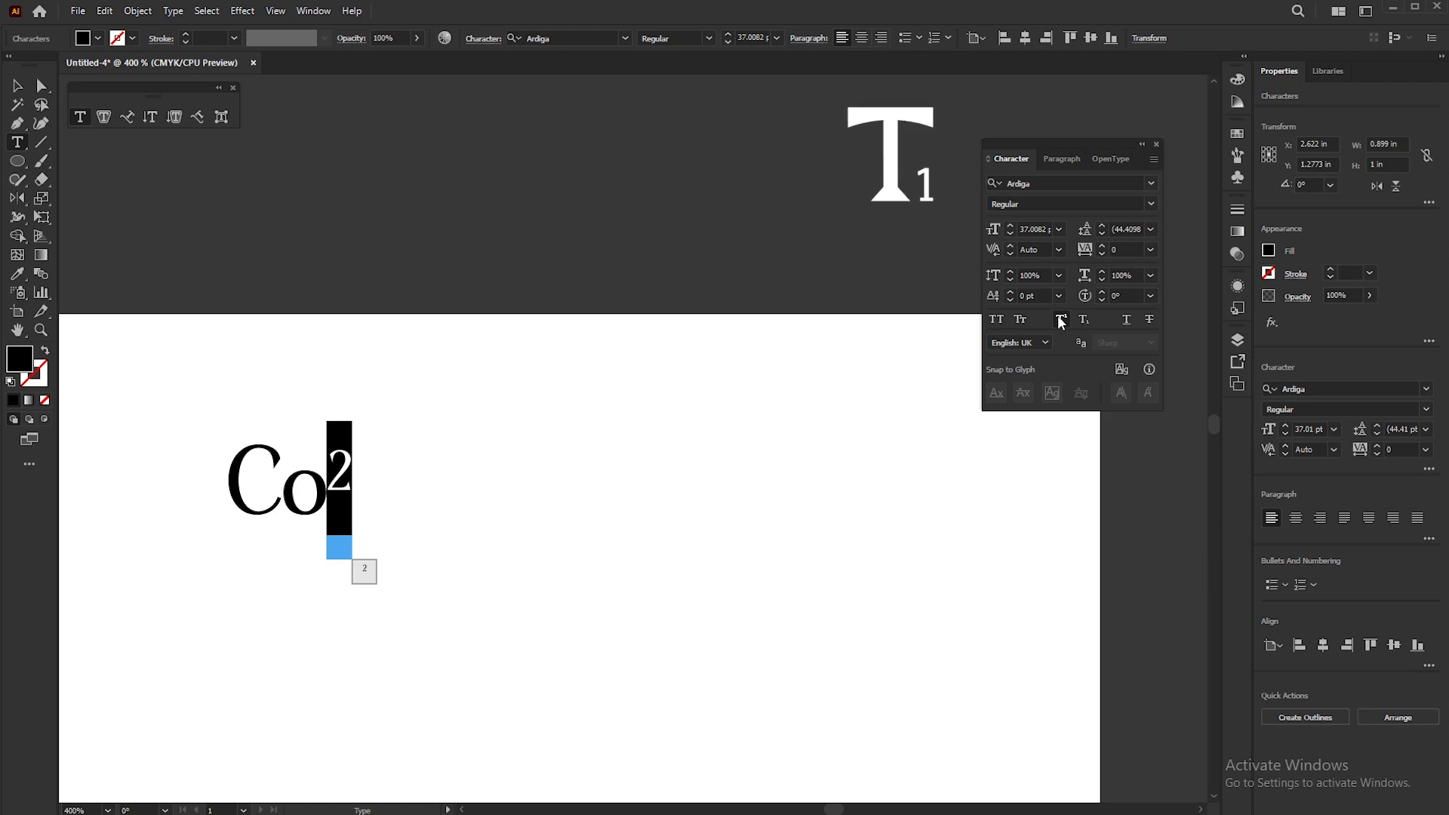
pyautogui.click(1060, 320)
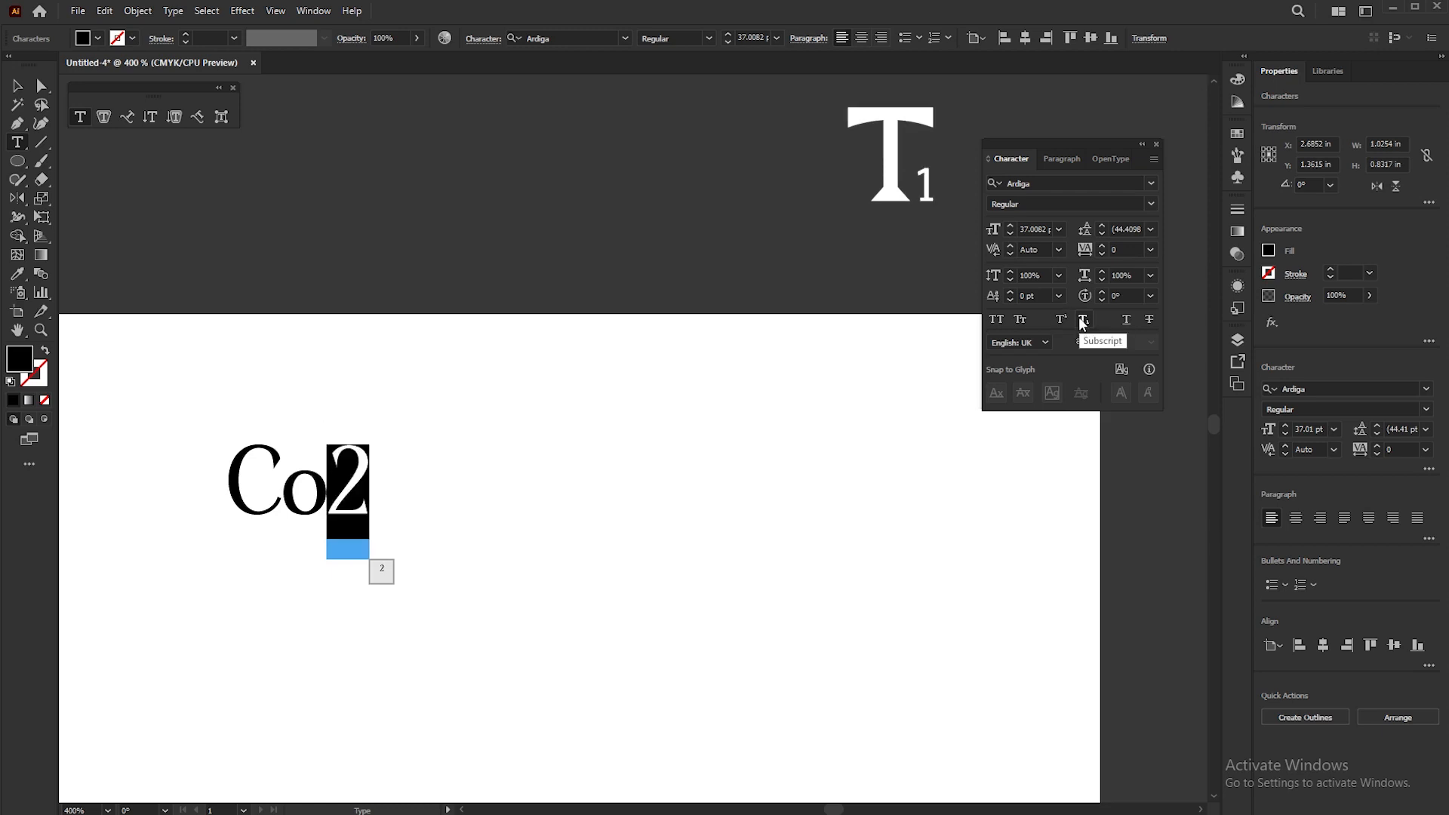
pyautogui.click(1084, 321)
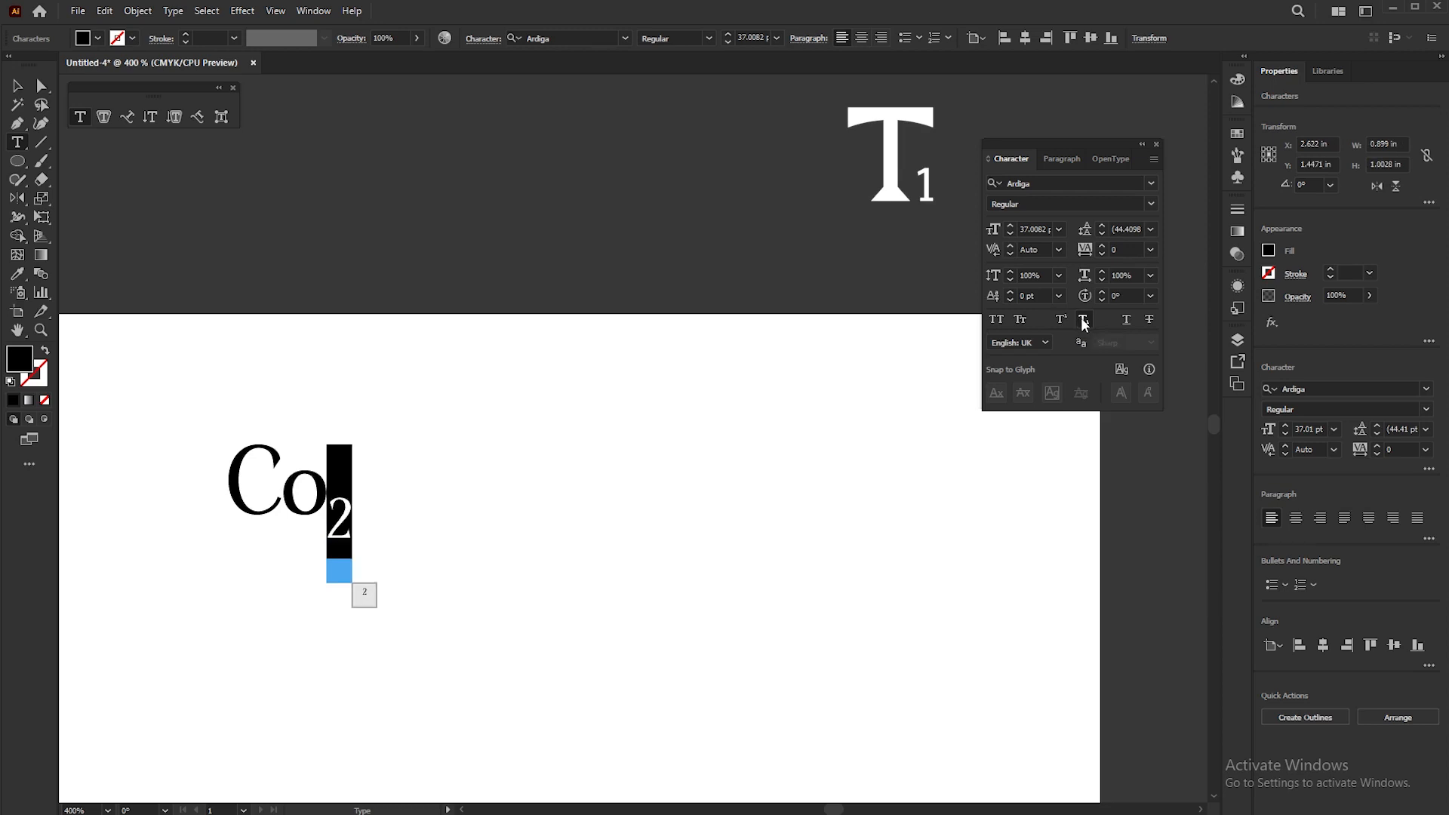
pyautogui.click(1084, 321)
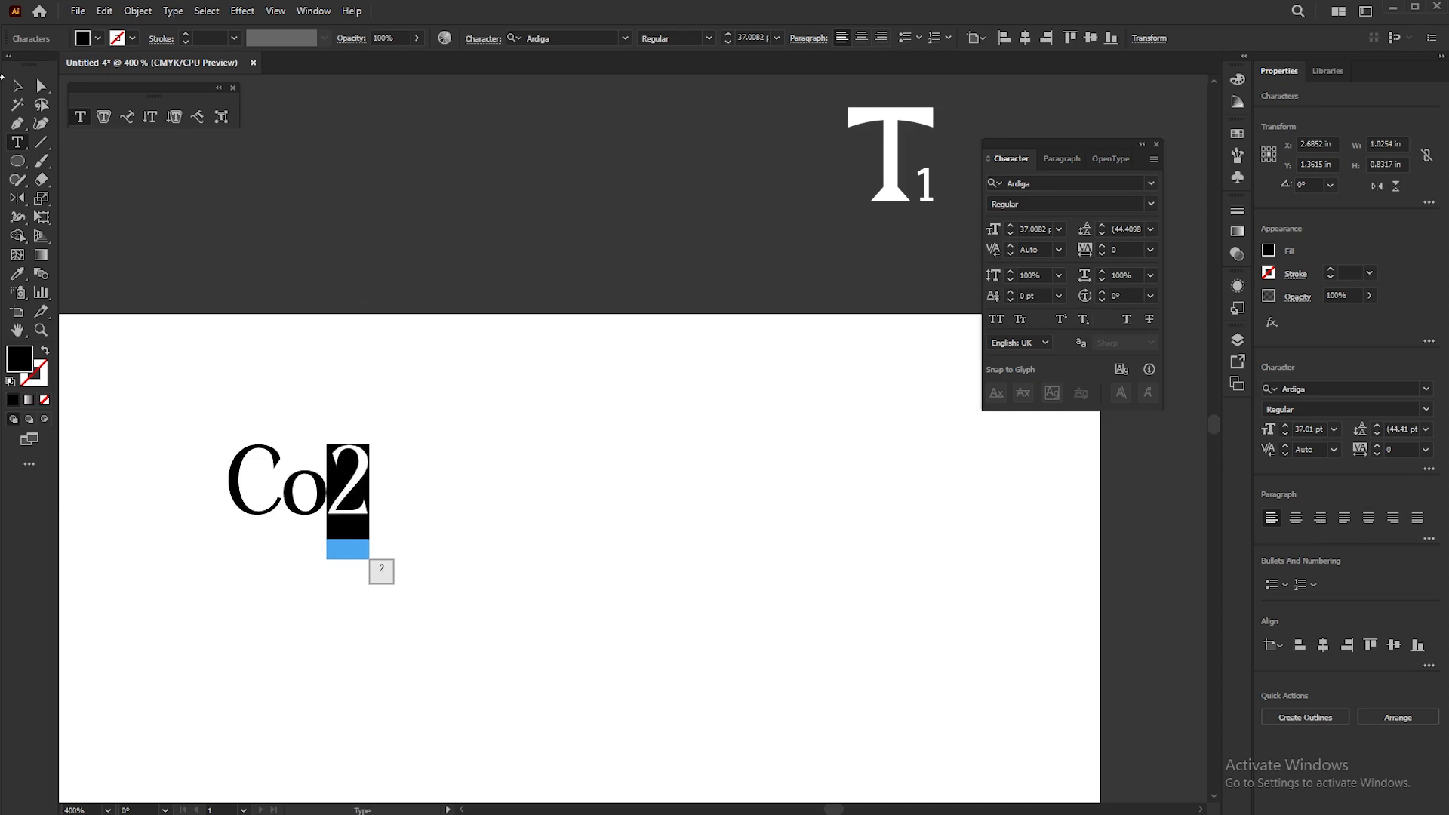
# Step: Finish editing the text, enlarge "Co2" proportionally to about 2.1 in wide, and place it near the artboard's horizontal middle
pyautogui.click(15, 89)
pyautogui.moveTo(371, 499); pyautogui.dragTo(680, 499)
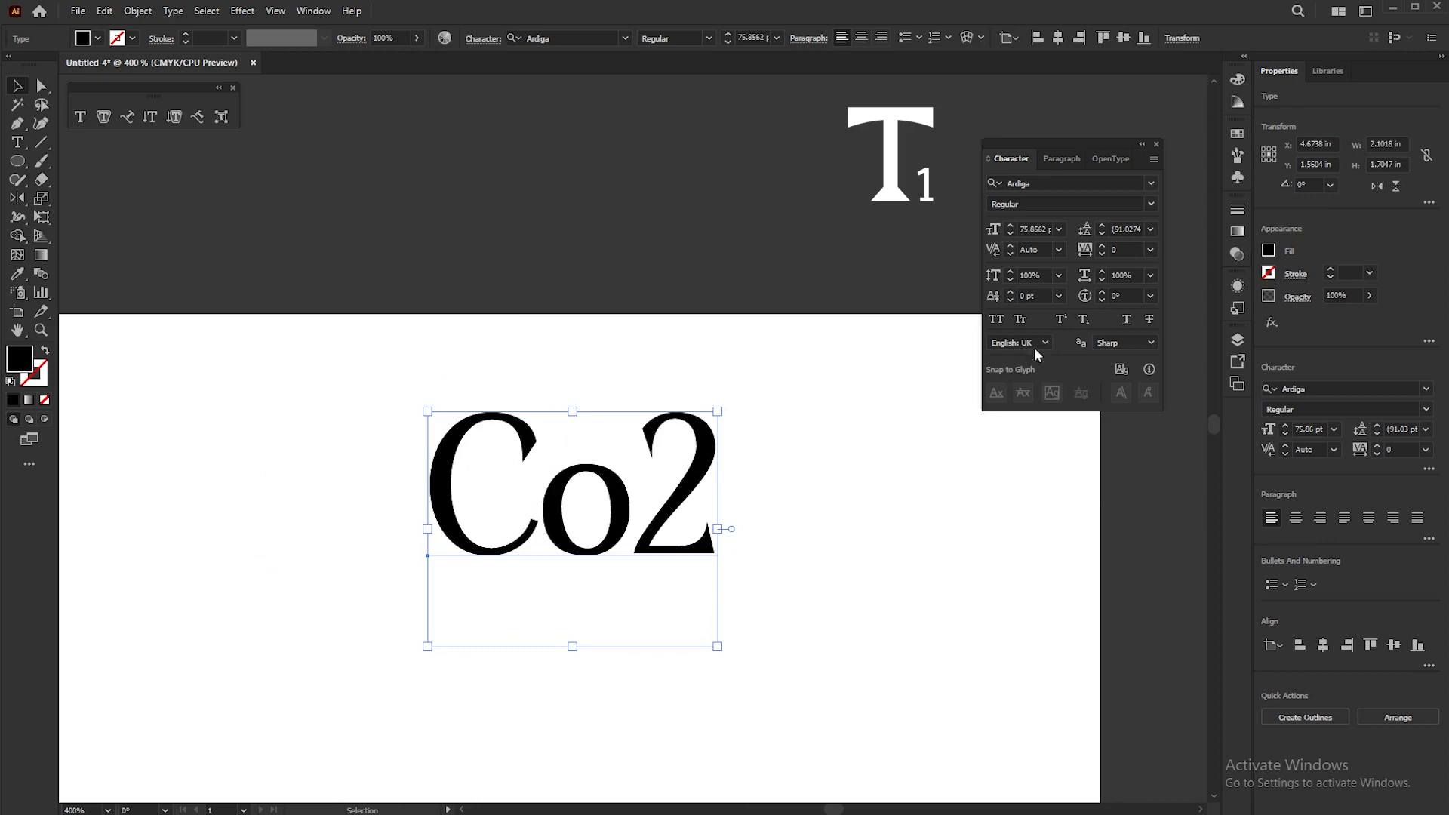
# Step: Try Underline and Strikethrough in turn on the "Co2" text, switching each one off again
pyautogui.click(1125, 319)
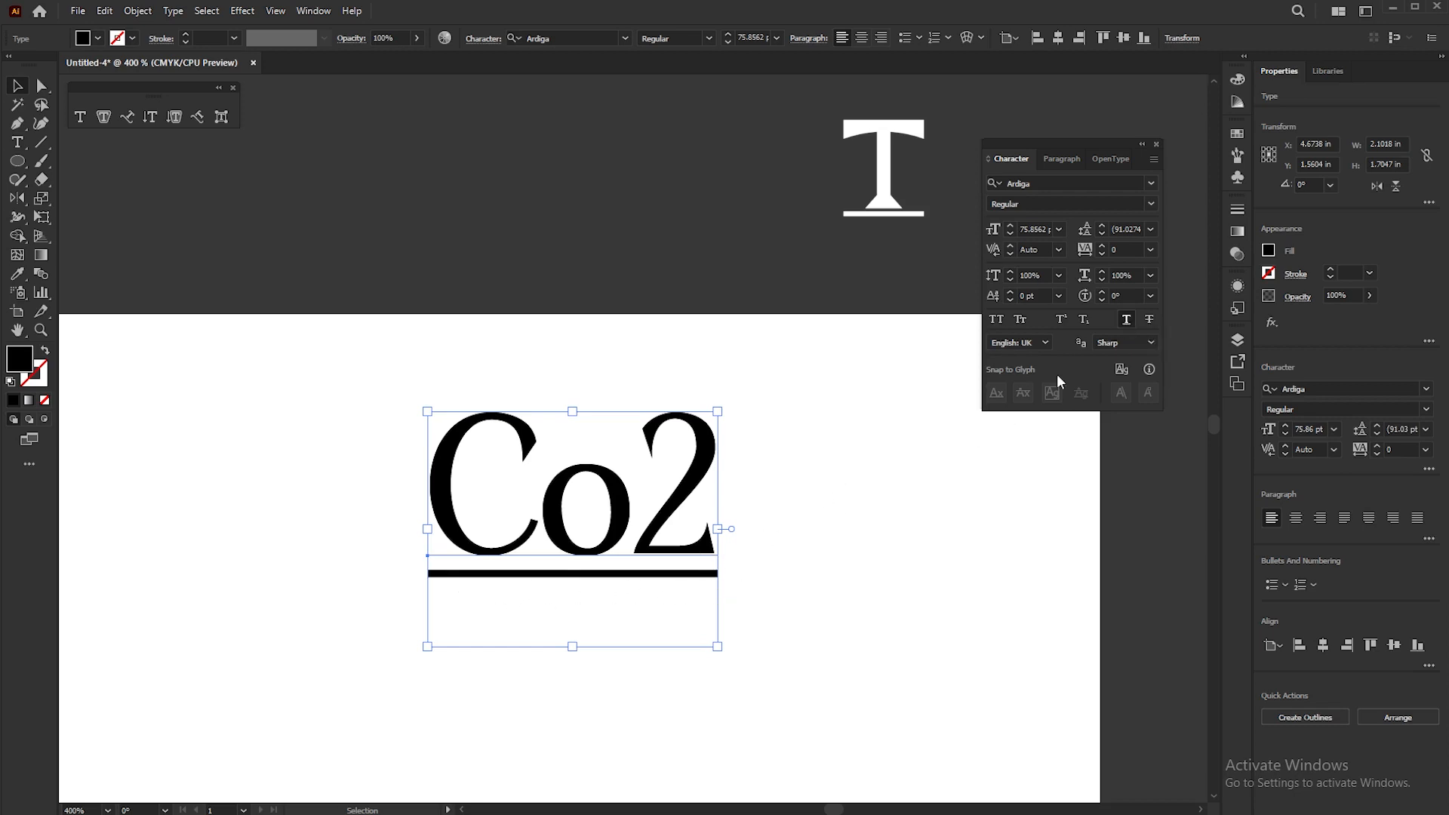
pyautogui.click(1126, 322)
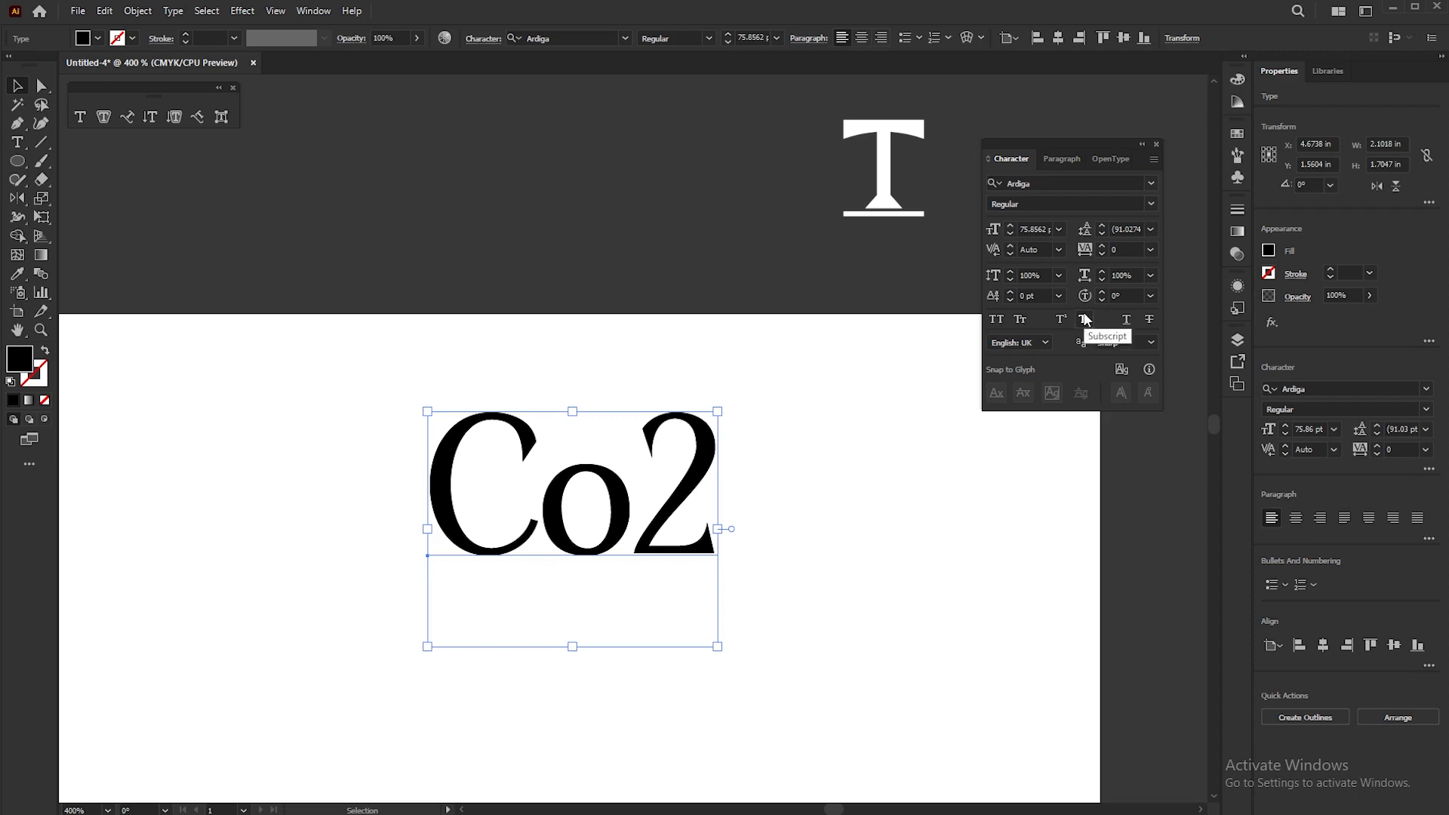
pyautogui.click(1126, 320)
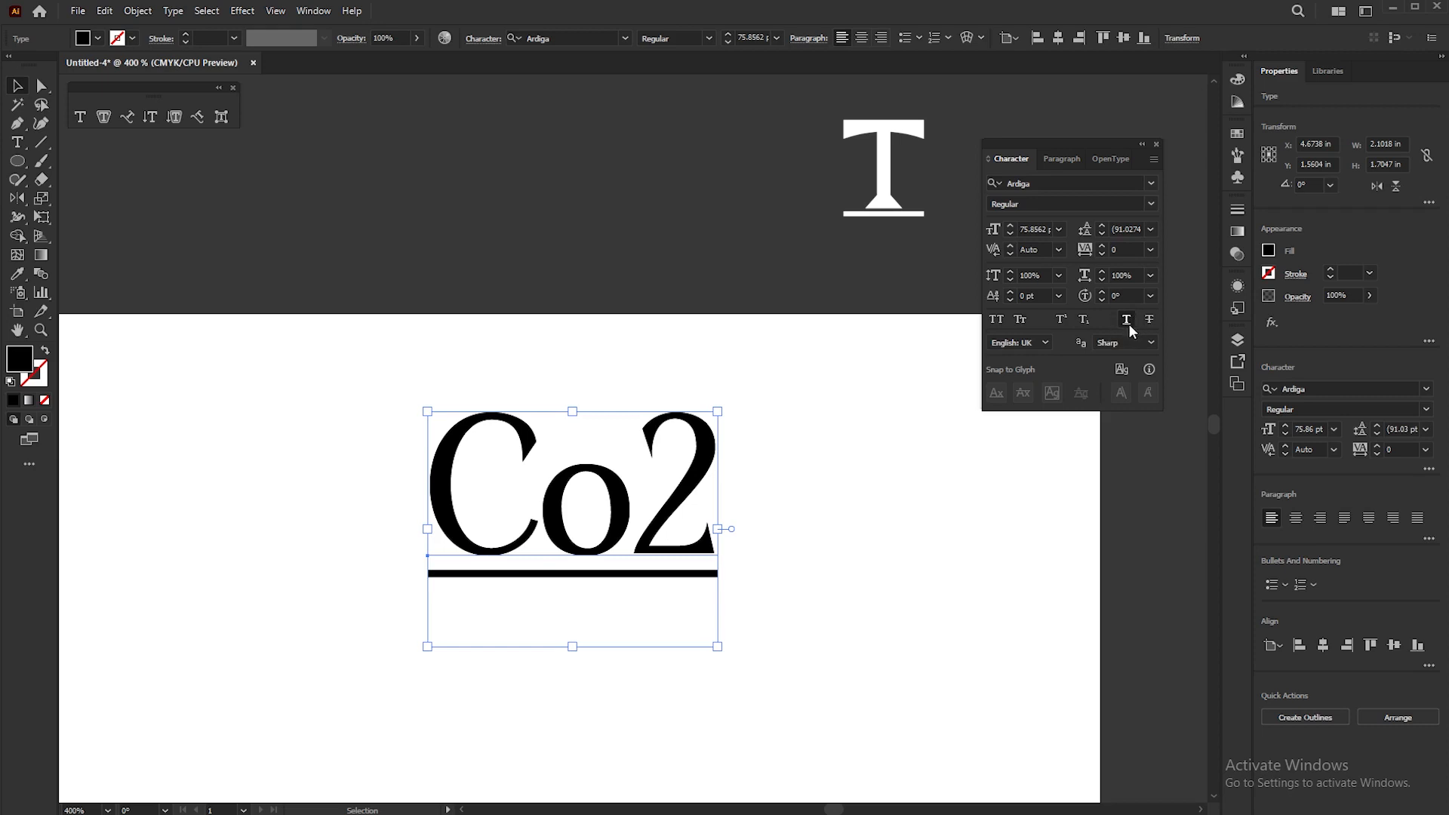
pyautogui.click(1128, 323)
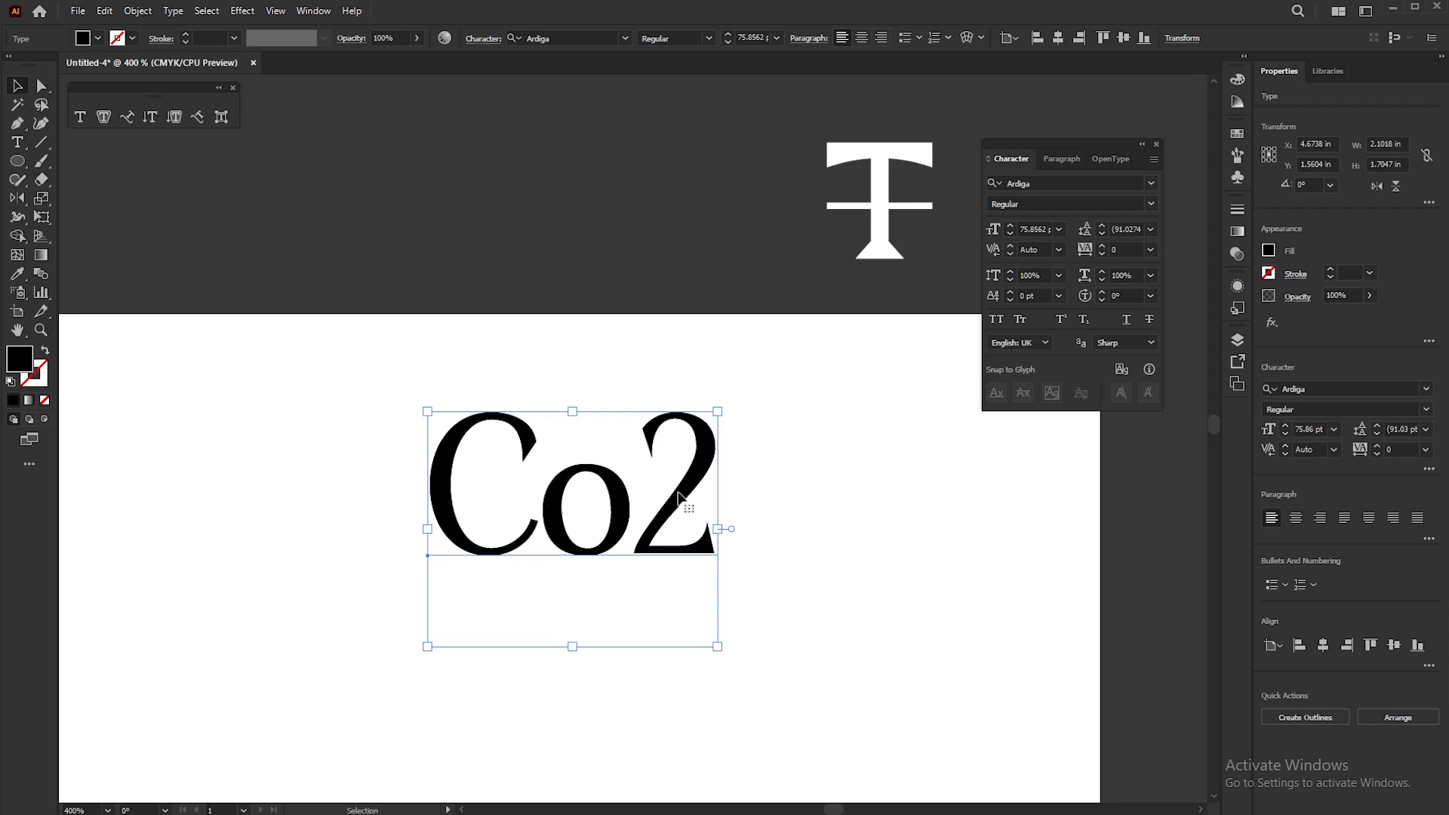
pyautogui.click(1149, 320)
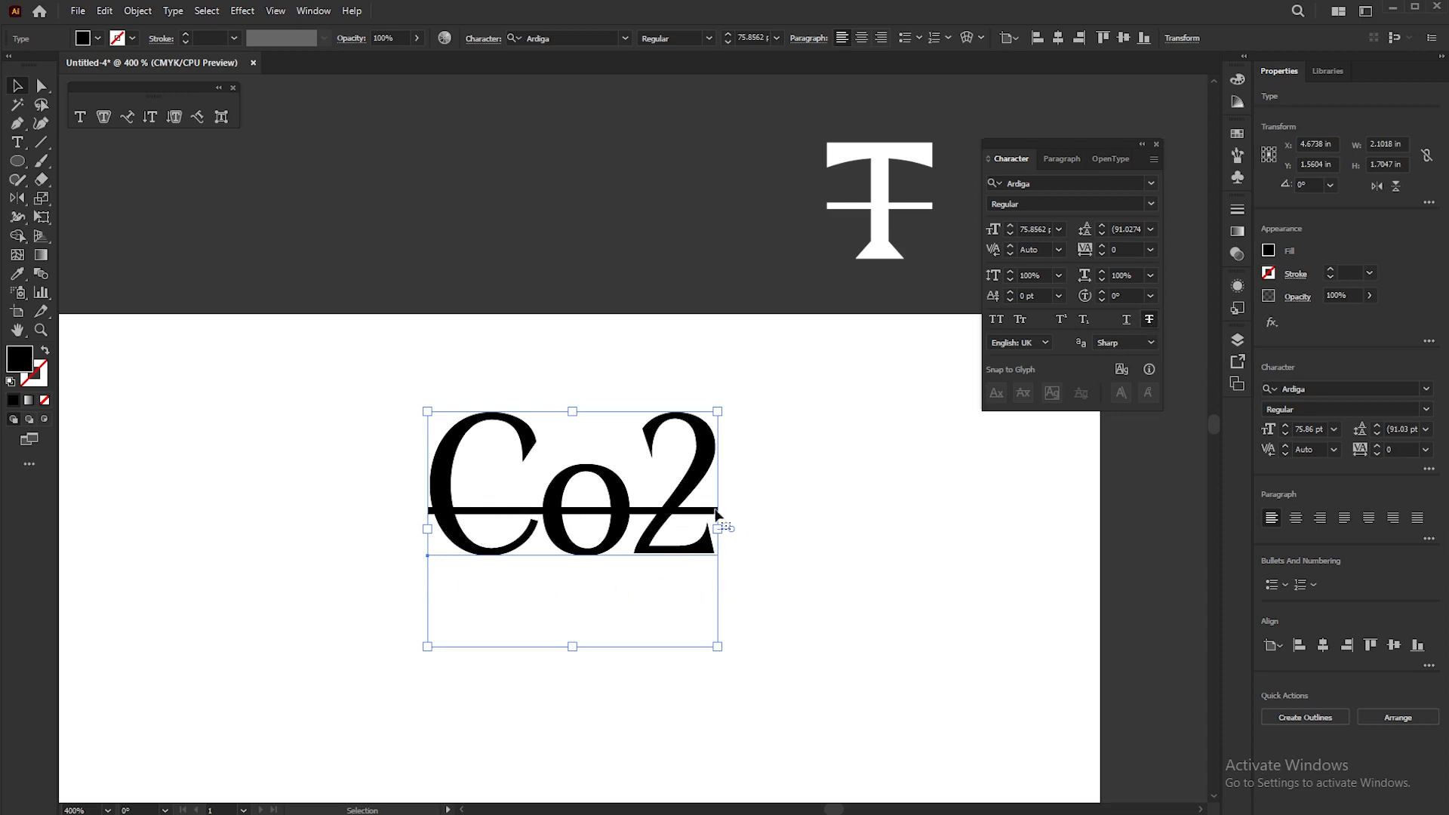
pyautogui.click(1151, 319)
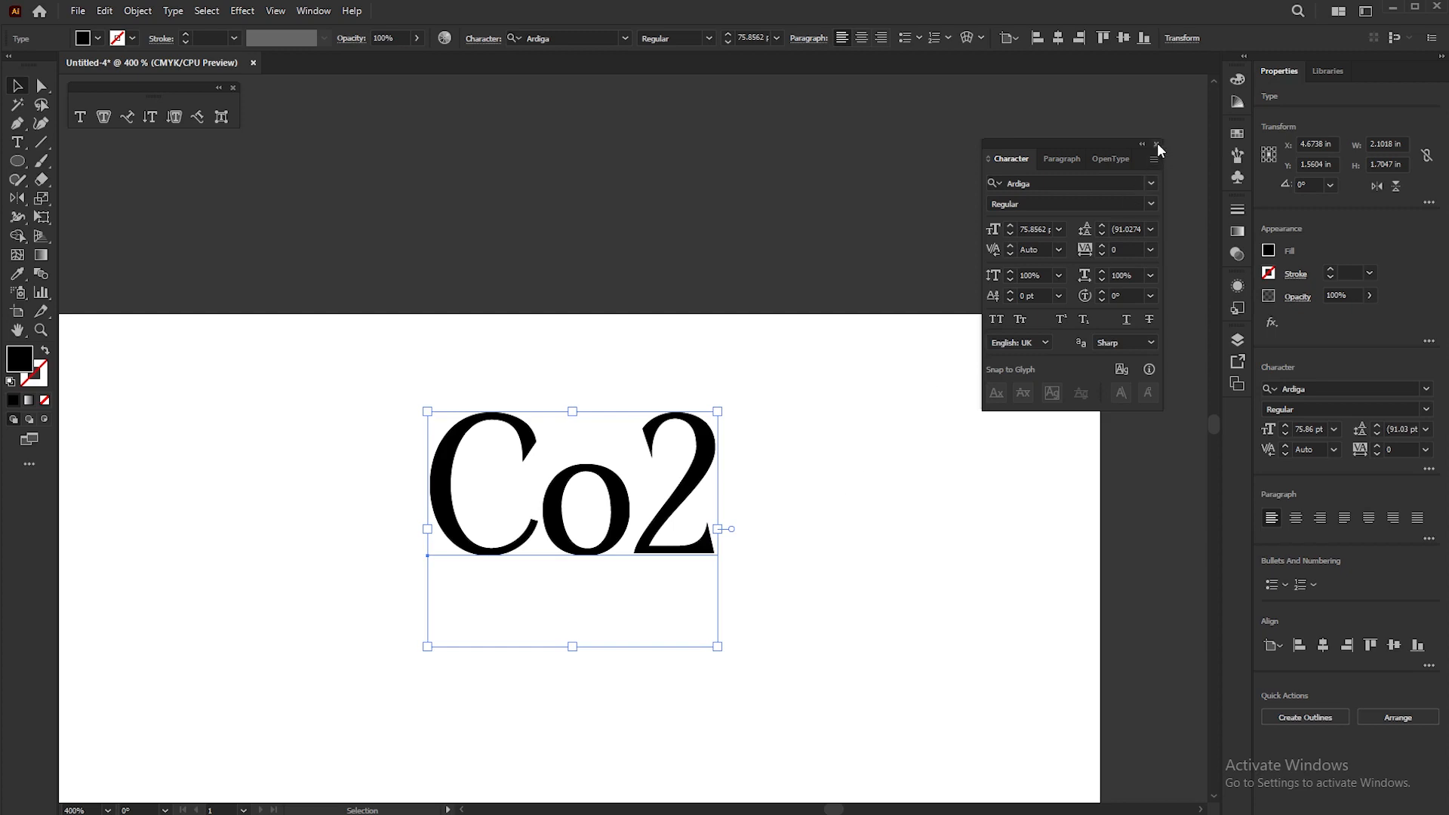
# Step: Deselect the "Co2" text
pyautogui.click(779, 391)
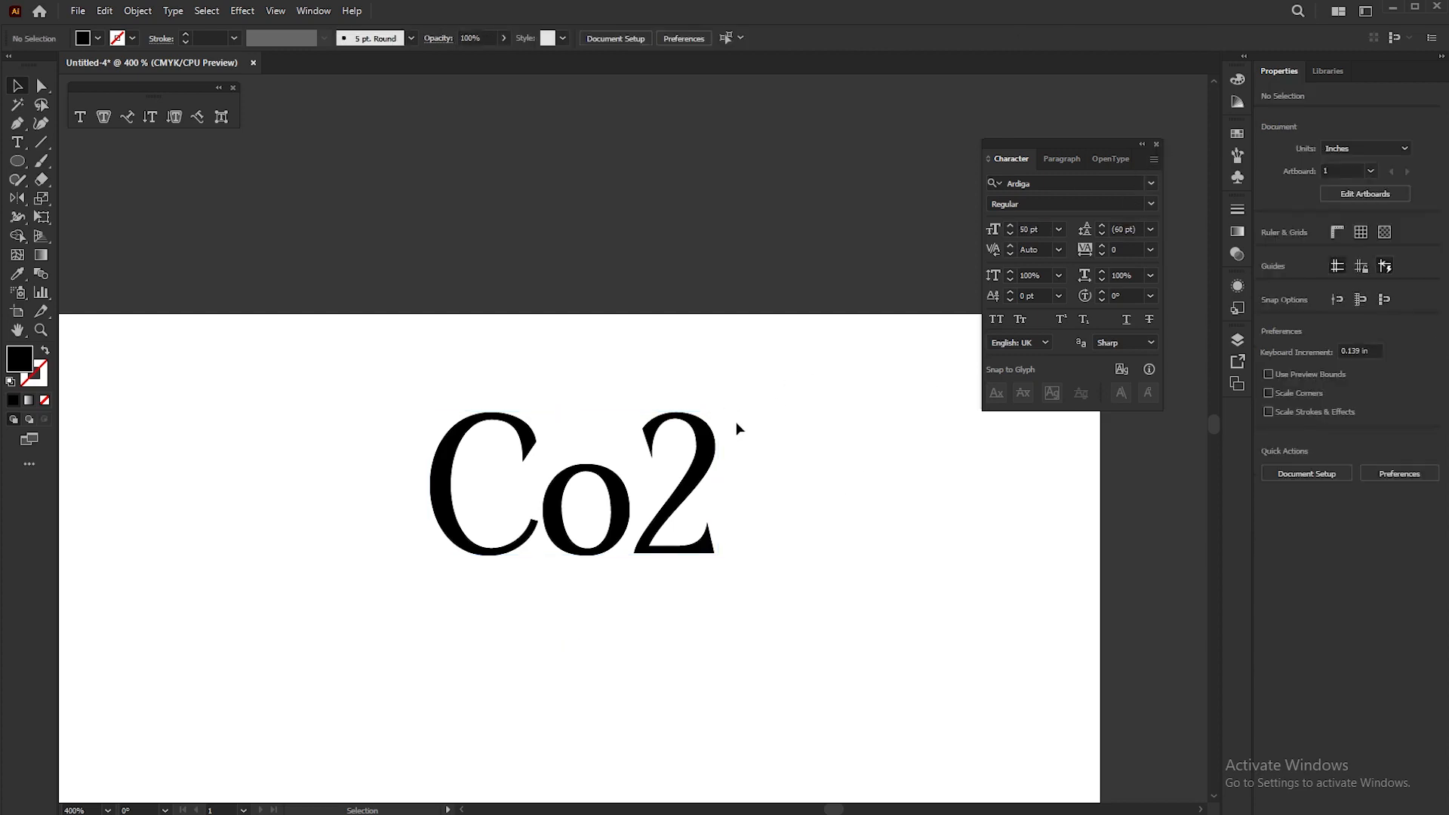
pyautogui.press('space')
pyautogui.moveTo(764, 442); pyautogui.dragTo(791, 266)
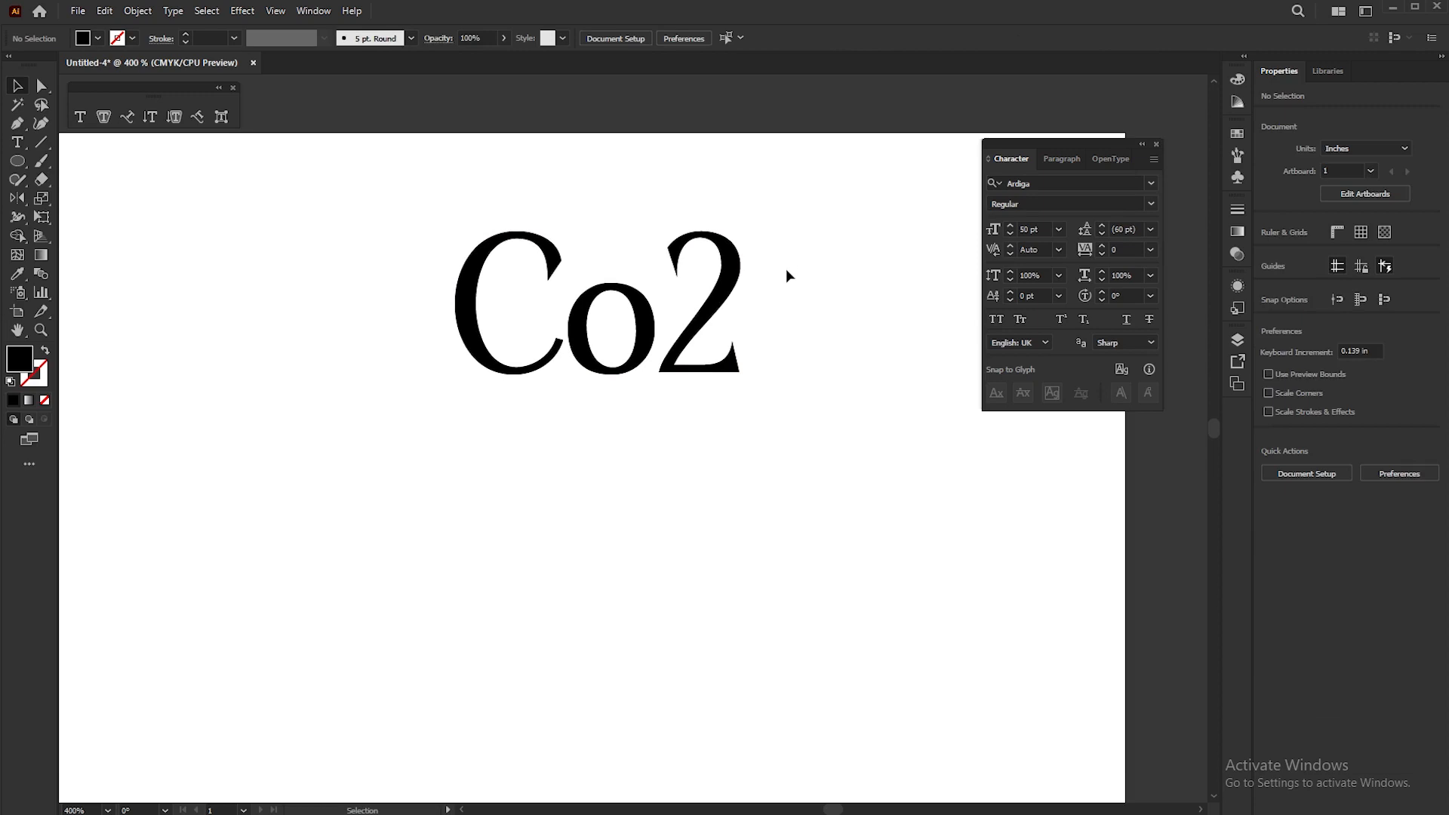